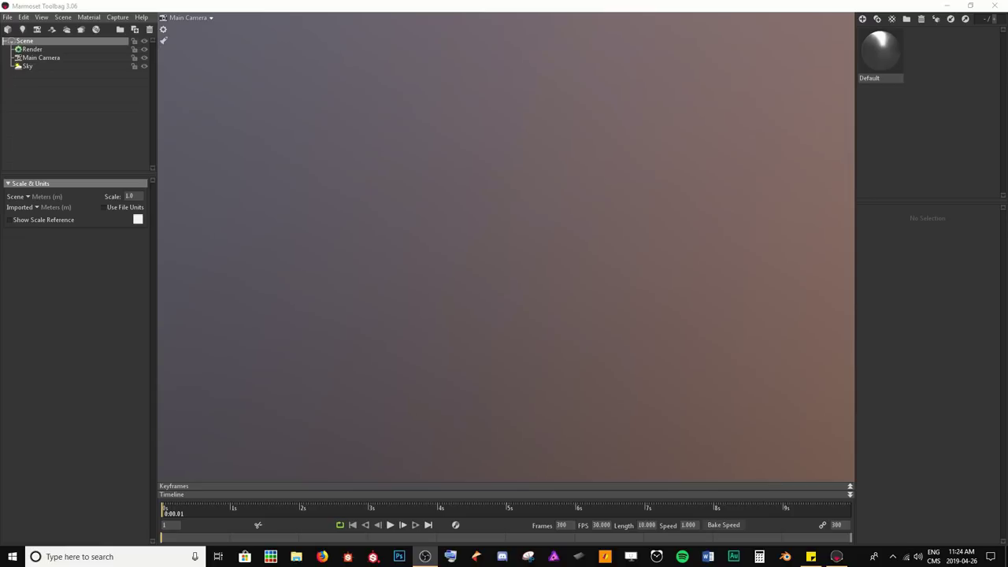
{"action": "left_click", "coordinate": [91, 7]}
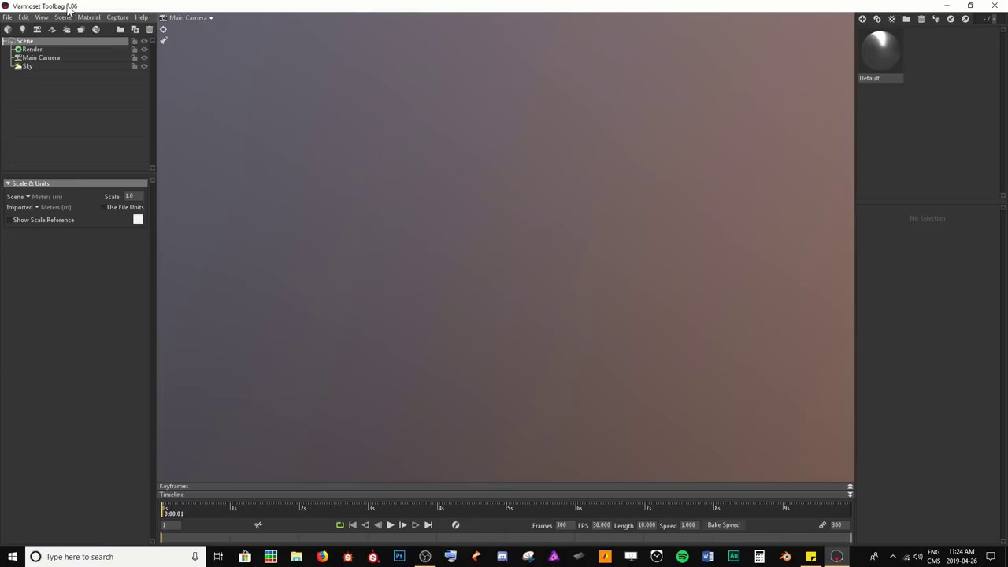
{"action": "left_click", "coordinate": [80, 141]}
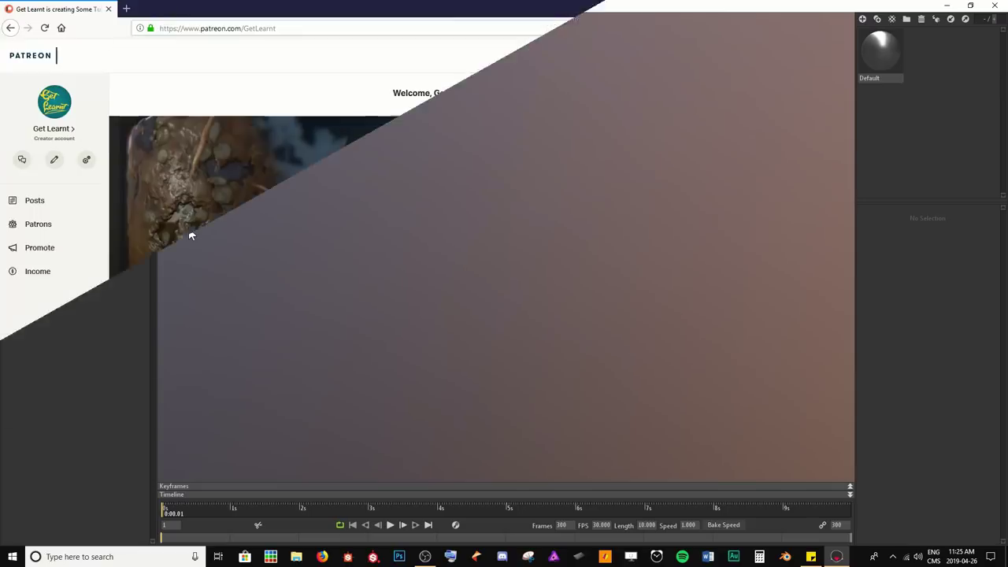
{"action": "middle_click", "coordinate": [62, 359]}
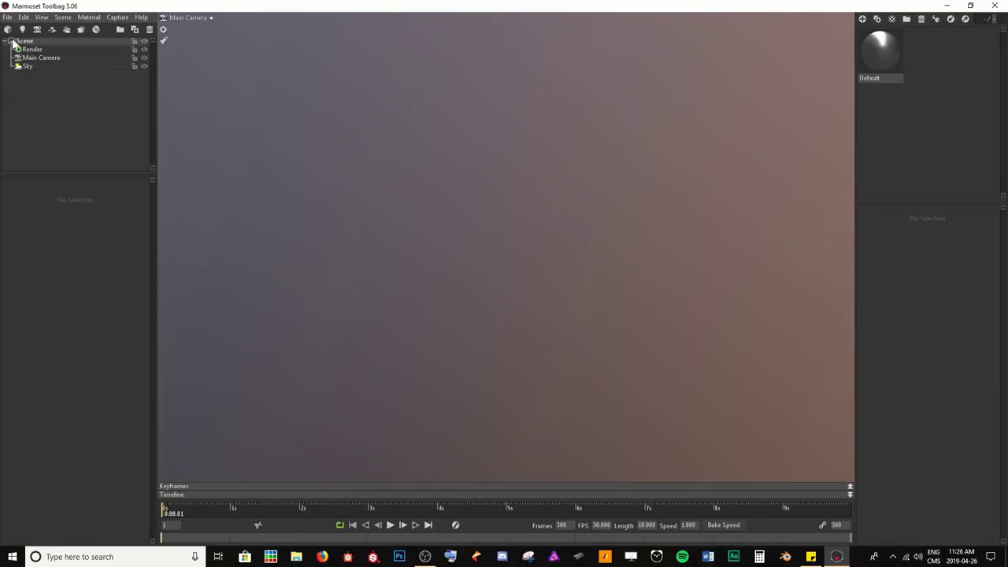
Import the Sphere 2 Tiles model into the scene.
{"action": "left_click", "coordinate": [6, 17]}
{"action": "left_click", "coordinate": [18, 95]}
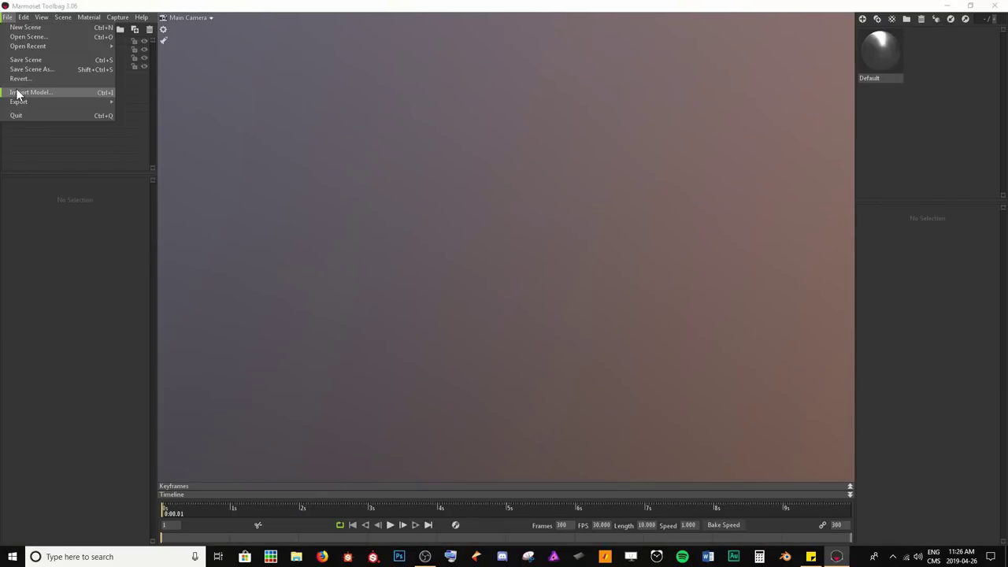
{"action": "double_click", "coordinate": [200, 133]}
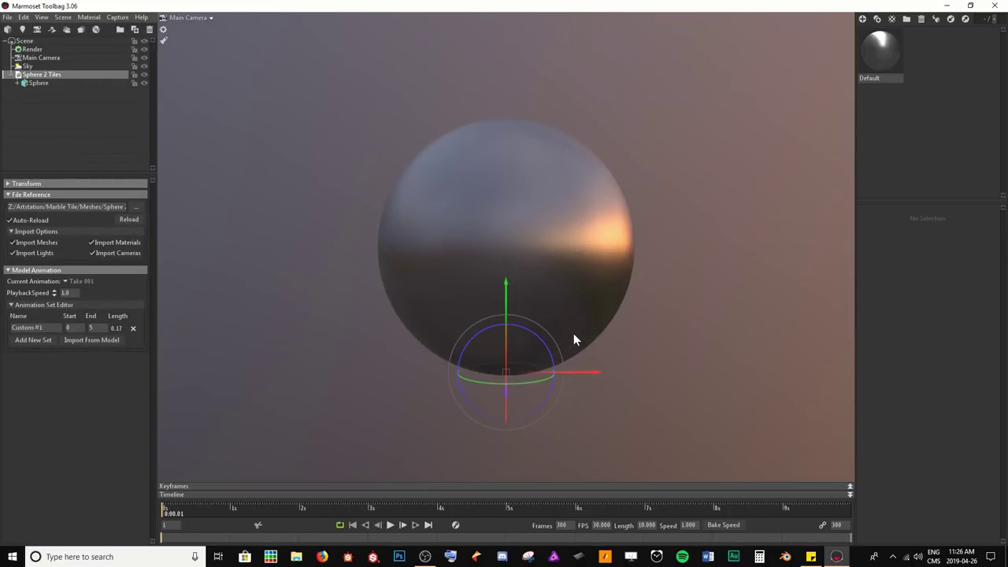
Select the imported sphere mesh and examine its surface and shading from several angles.
{"action": "left_click", "coordinate": [589, 255]}
{"action": "scroll", "coordinate": [589, 255], "scroll_direction": "up", "scroll_amount": 1}
{"action": "scroll", "coordinate": [588, 254], "scroll_direction": "up", "scroll_amount": 1}
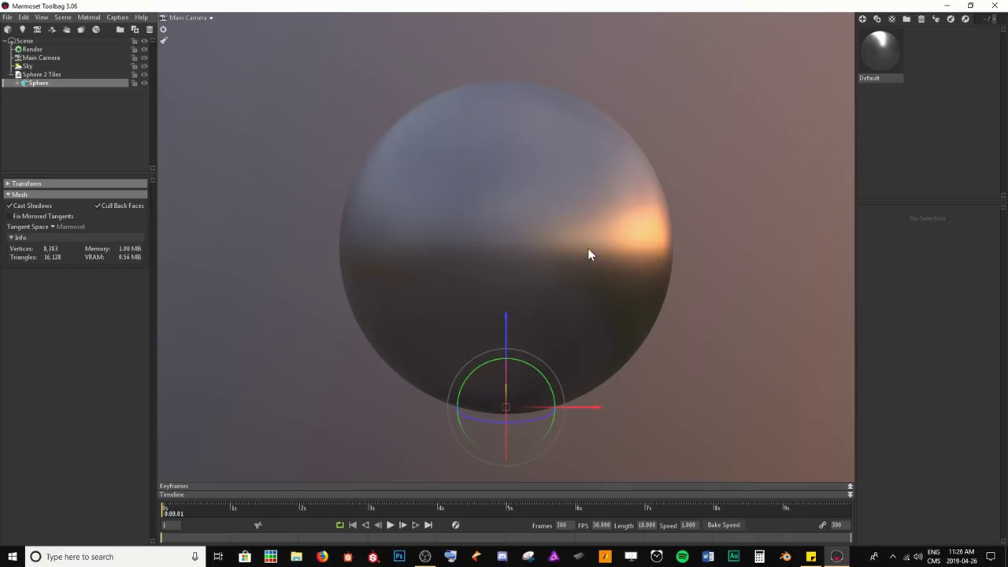
{"action": "left_click_drag", "start_coordinate": [587, 248], "coordinate": [582, 276]}
{"action": "left_click", "coordinate": [581, 276]}
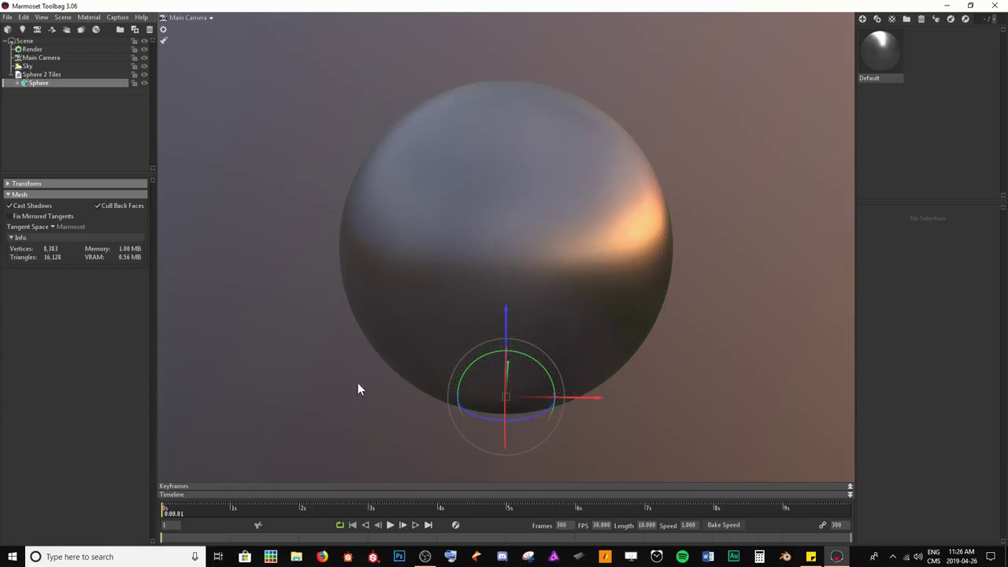
{"action": "left_click", "coordinate": [376, 281]}
{"action": "left_click_drag", "start_coordinate": [407, 359], "coordinate": [418, 335]}
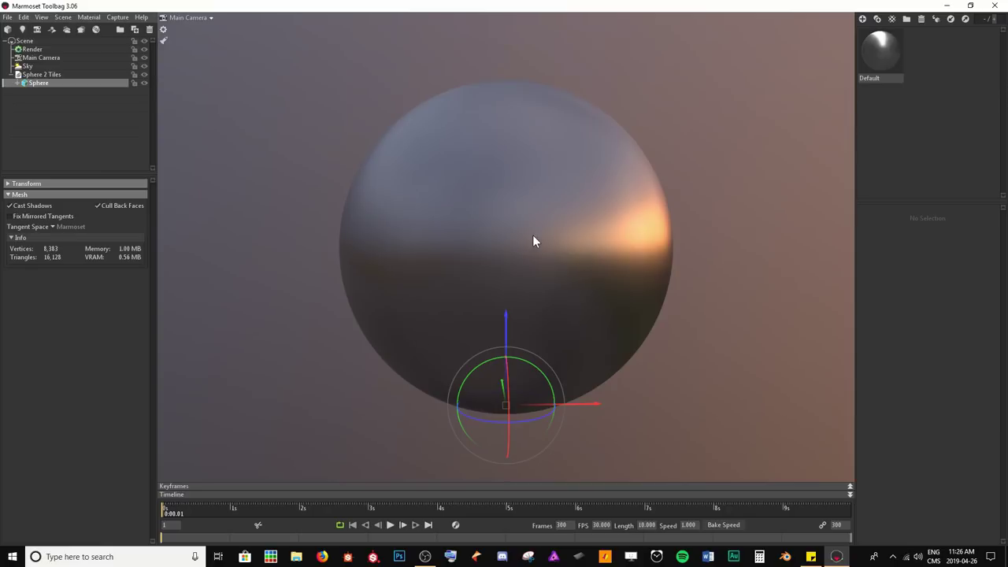
{"action": "left_click_drag", "start_coordinate": [533, 234], "coordinate": [553, 233]}
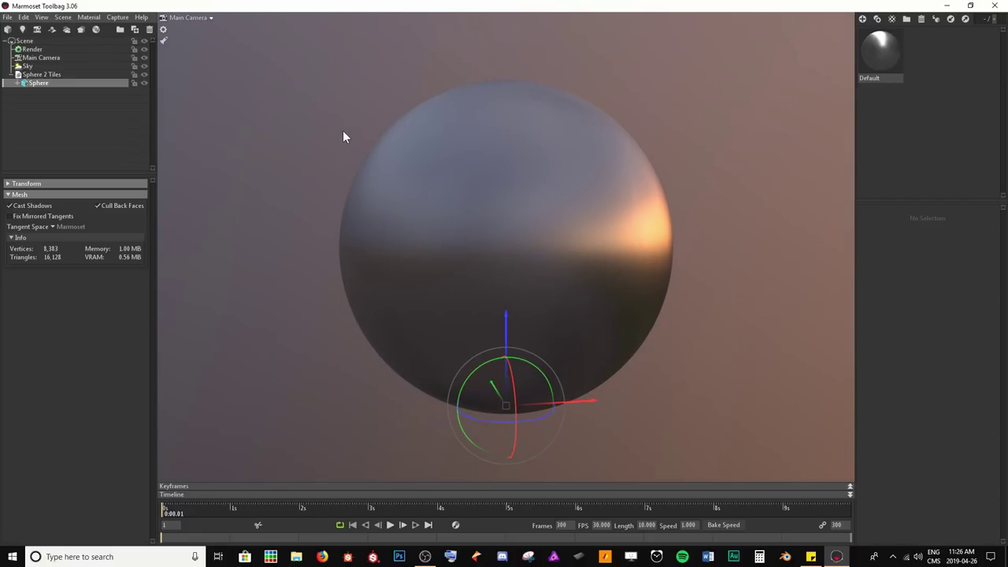
{"action": "left_click_drag", "start_coordinate": [324, 146], "coordinate": [334, 161]}
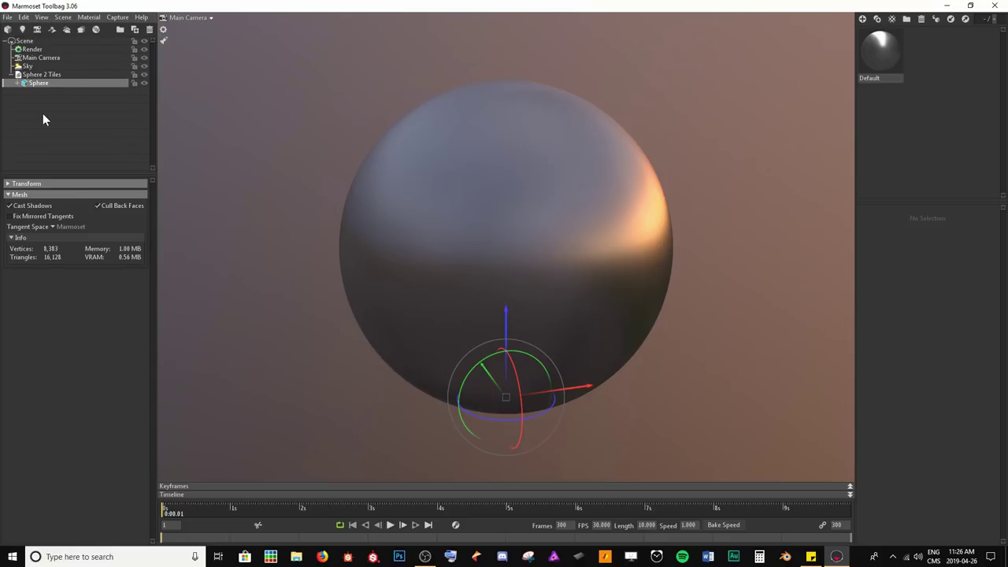
{"action": "left_click_drag", "start_coordinate": [87, 172], "coordinate": [91, 179]}
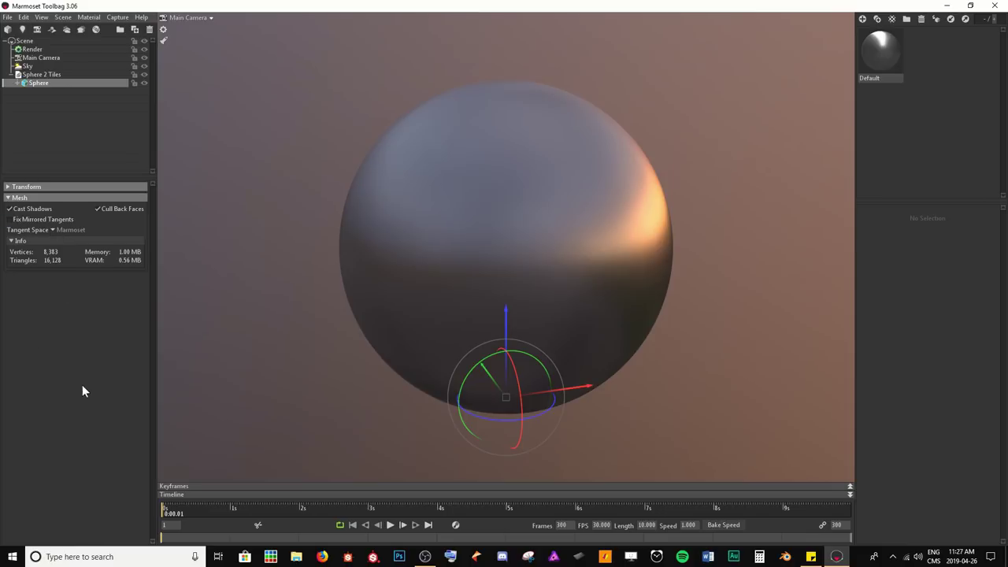
Review the settings of the Sky, Main Camera, Render and Sphere objects in the scene.
{"action": "left_click", "coordinate": [40, 74]}
{"action": "left_click", "coordinate": [34, 67]}
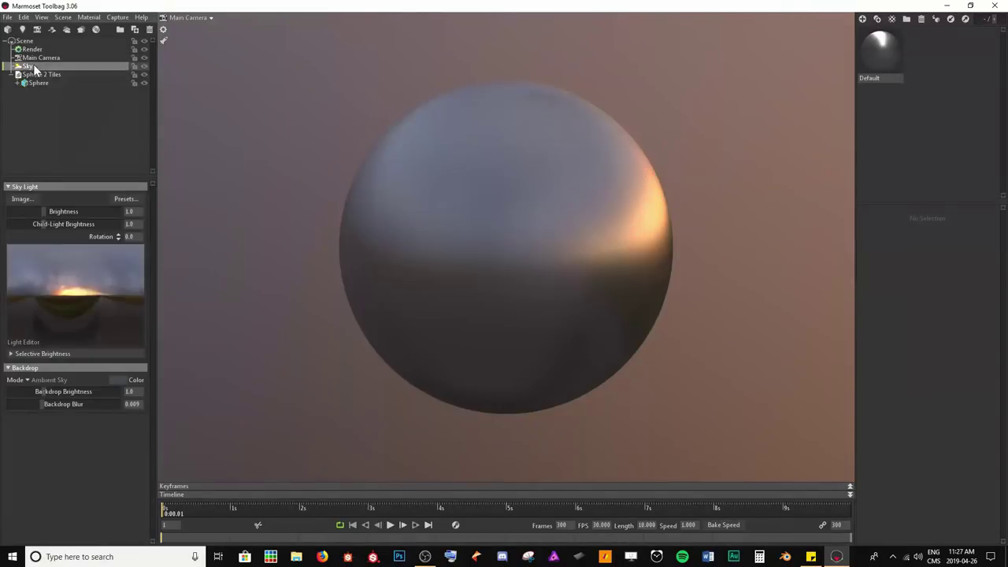
{"action": "left_click", "coordinate": [38, 58]}
{"action": "left_click", "coordinate": [31, 49]}
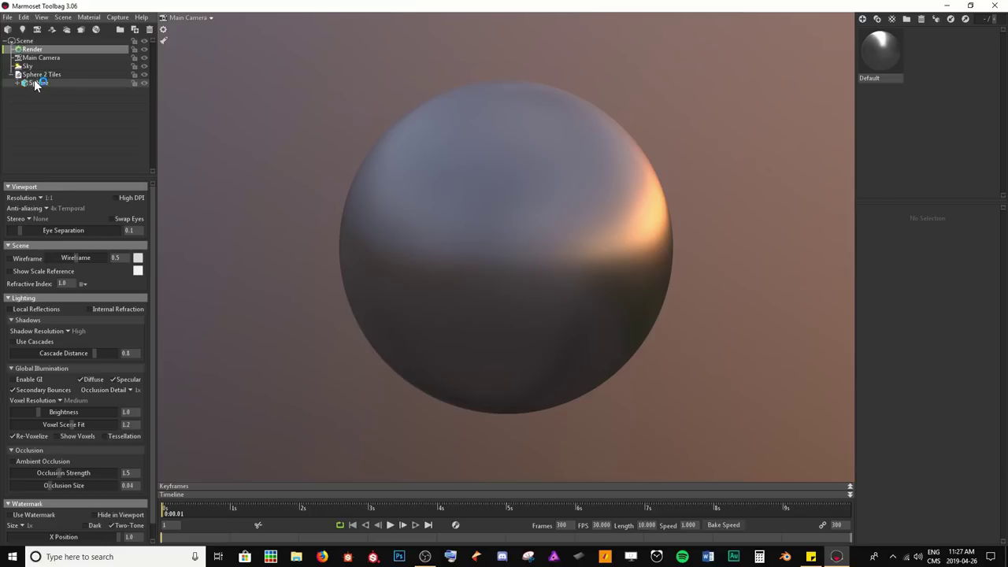
{"action": "left_click", "coordinate": [34, 82]}
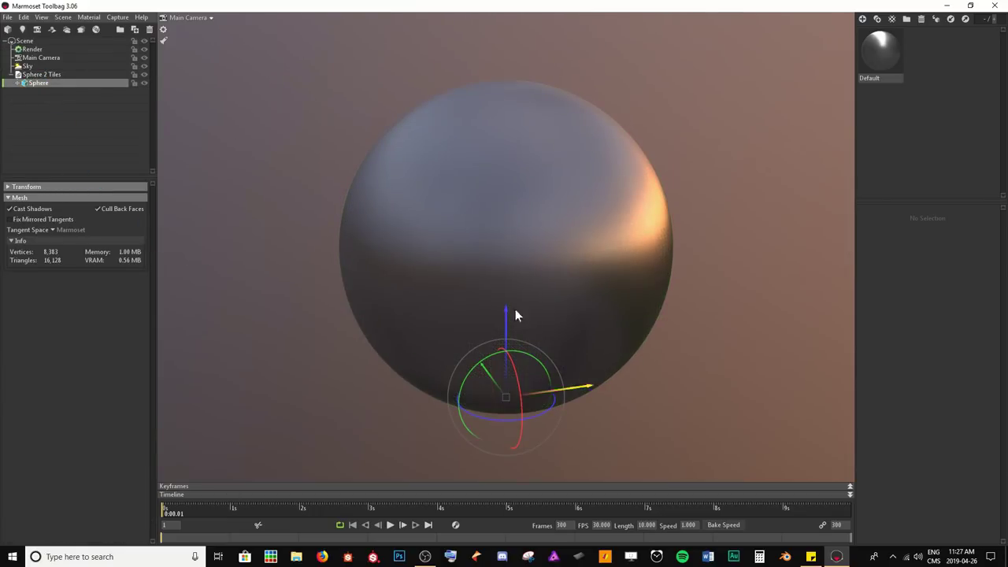
Rotate the sky lighting so its warm highlight falls on the left side of the sphere.
{"action": "left_click_drag", "start_coordinate": [515, 316], "coordinate": [377, 206]}
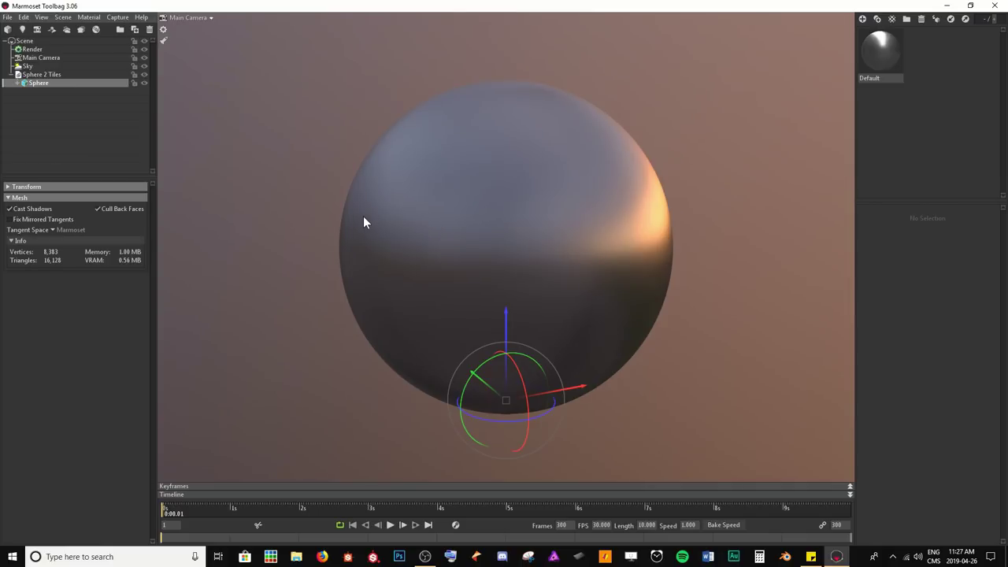
{"action": "left_click_drag", "start_coordinate": [363, 221], "coordinate": [417, 223]}
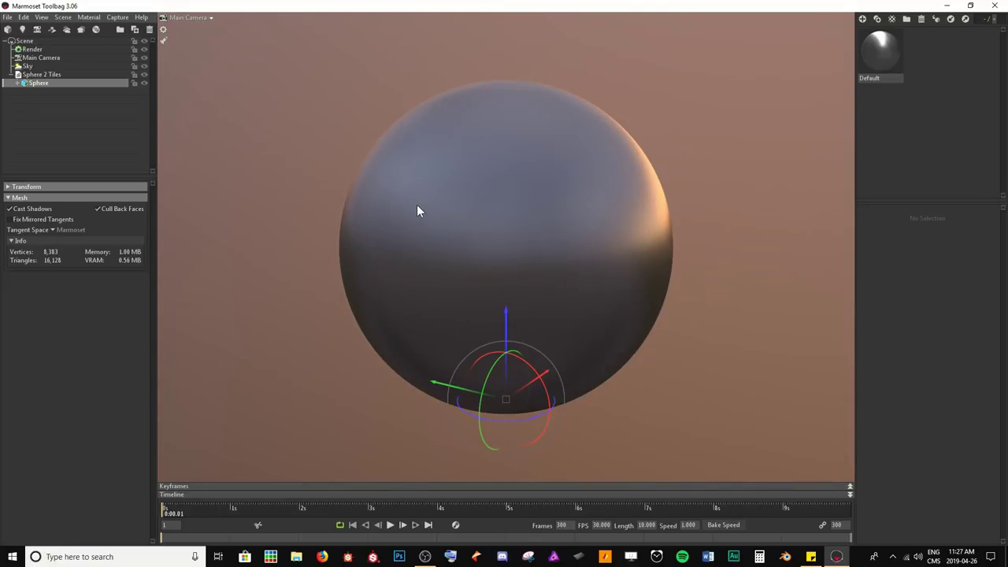
{"action": "mouse_move", "coordinate": [418, 149]}
{"action": "left_mouse_down"}
{"action": "mouse_move", "coordinate": [408, 241]}
{"action": "mouse_move", "coordinate": [431, 283]}
{"action": "mouse_move", "coordinate": [414, 126]}
{"action": "mouse_move", "coordinate": [353, 140]}
{"action": "mouse_move", "coordinate": [364, 140]}
{"action": "left_mouse_up"}
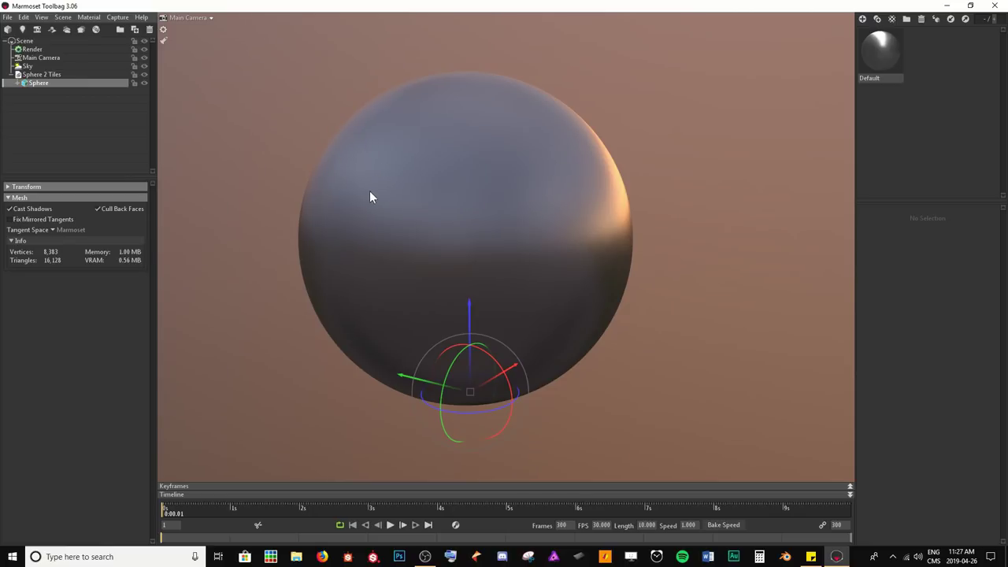
{"action": "left_click_drag", "start_coordinate": [370, 196], "coordinate": [423, 207], "text": "shift"}
{"action": "scroll", "coordinate": [423, 207], "scroll_direction": "up", "scroll_amount": 3}
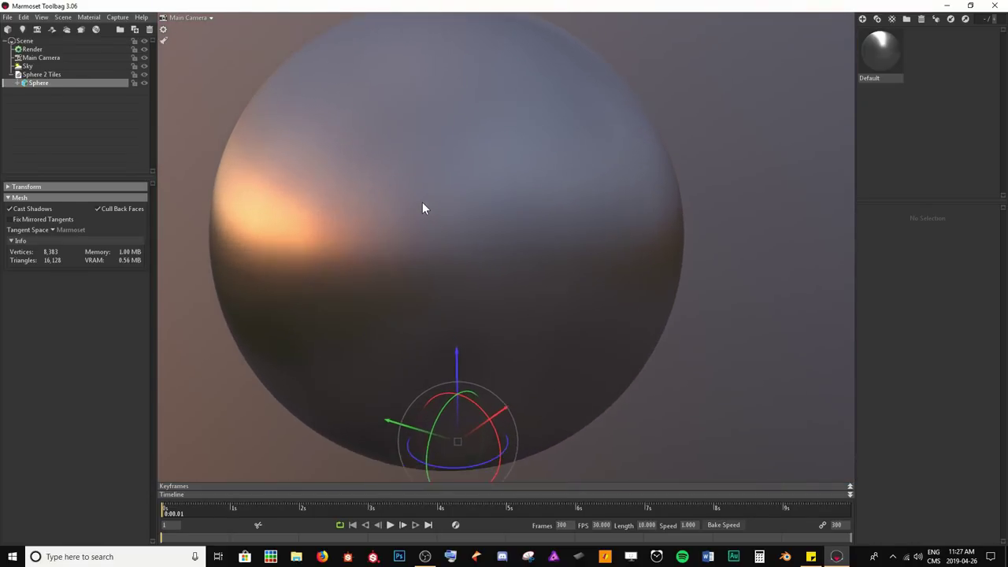
{"action": "scroll", "coordinate": [423, 207], "scroll_direction": "down", "scroll_amount": 4}
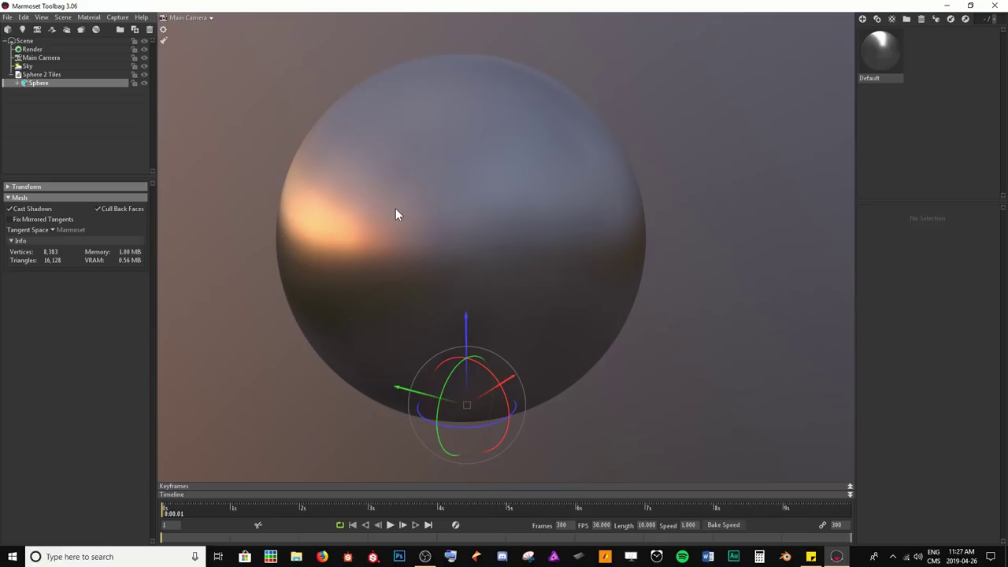
{"action": "left_click_drag", "start_coordinate": [395, 208], "coordinate": [517, 193]}
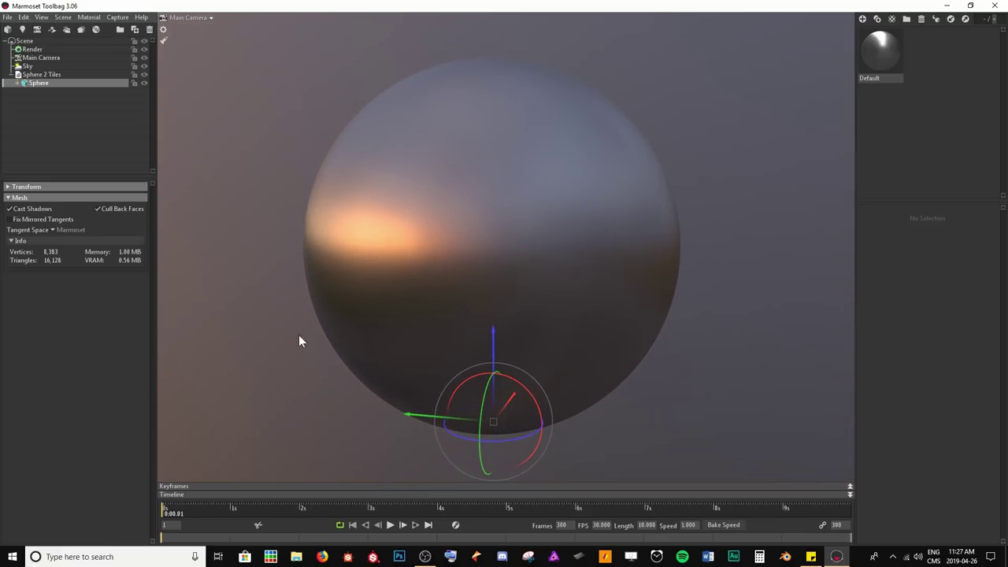
{"action": "left_click_drag", "start_coordinate": [166, 511], "coordinate": [513, 512]}
{"action": "left_click_drag", "start_coordinate": [415, 508], "coordinate": [325, 505]}
{"action": "left_click_drag", "start_coordinate": [233, 500], "coordinate": [158, 513]}
Create a new material named Snow and apply it to the sphere.
{"action": "left_click", "coordinate": [895, 57]}
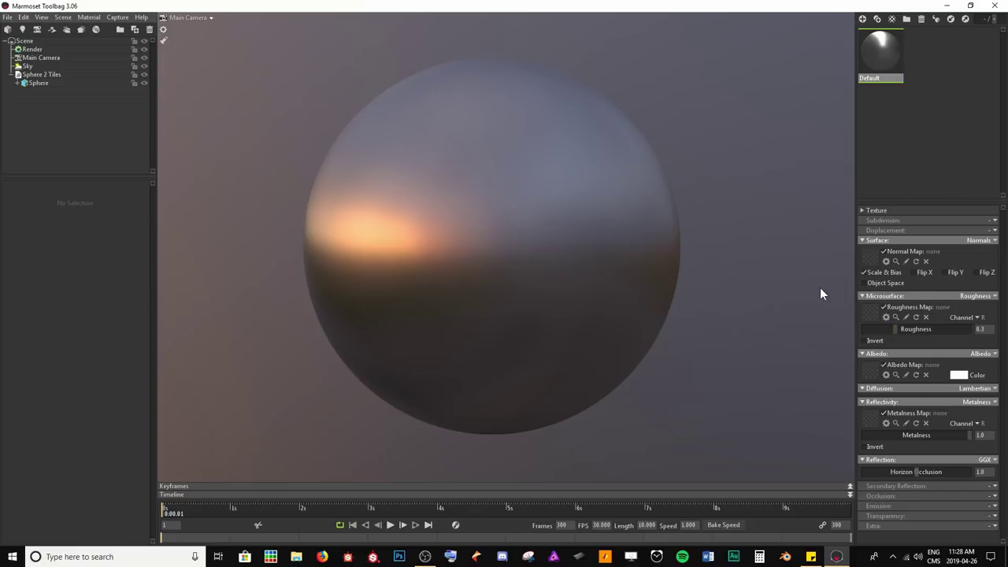
{"action": "left_click", "coordinate": [862, 19]}
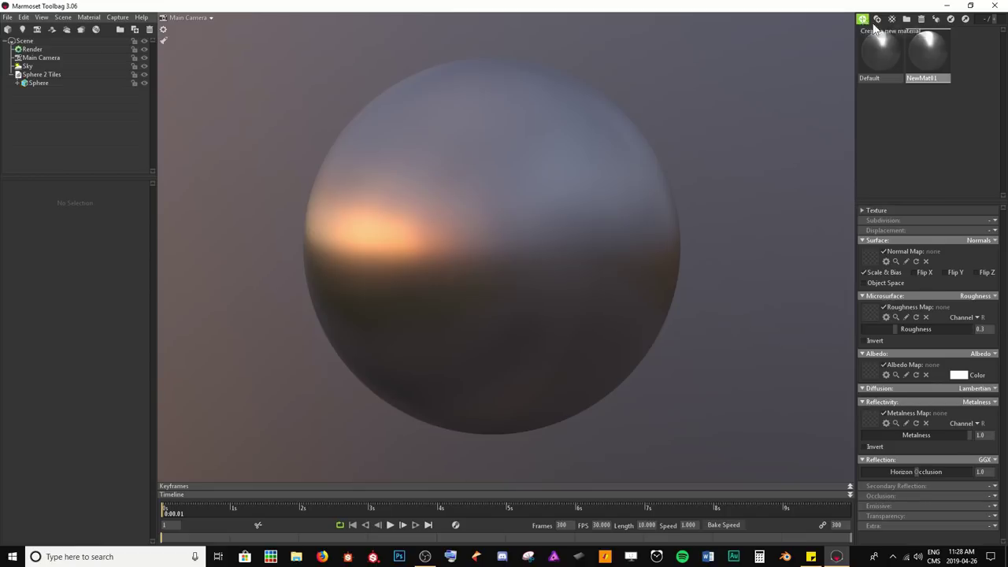
{"action": "double_click", "coordinate": [923, 78]}
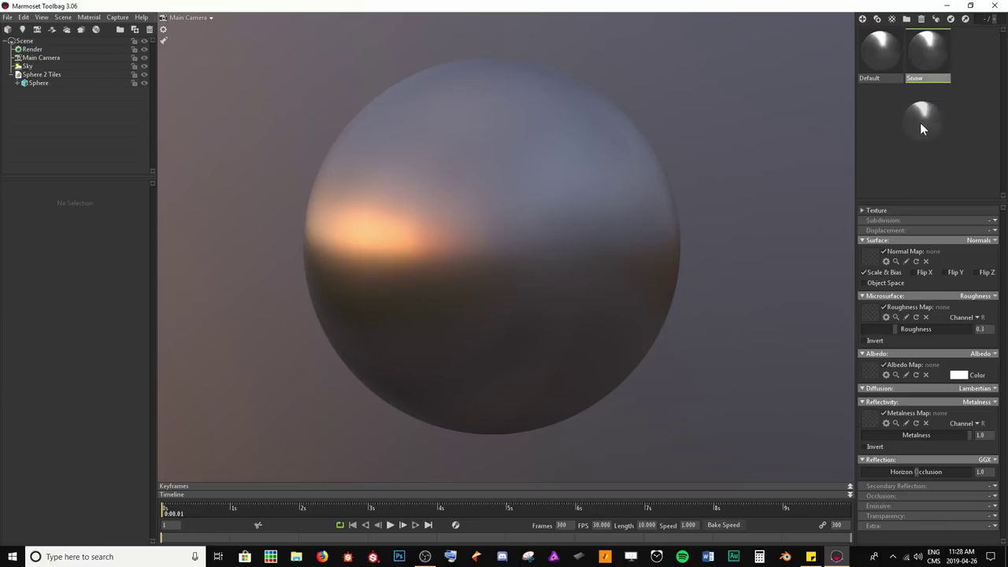
{"action": "left_click_drag", "start_coordinate": [921, 123], "coordinate": [494, 197]}
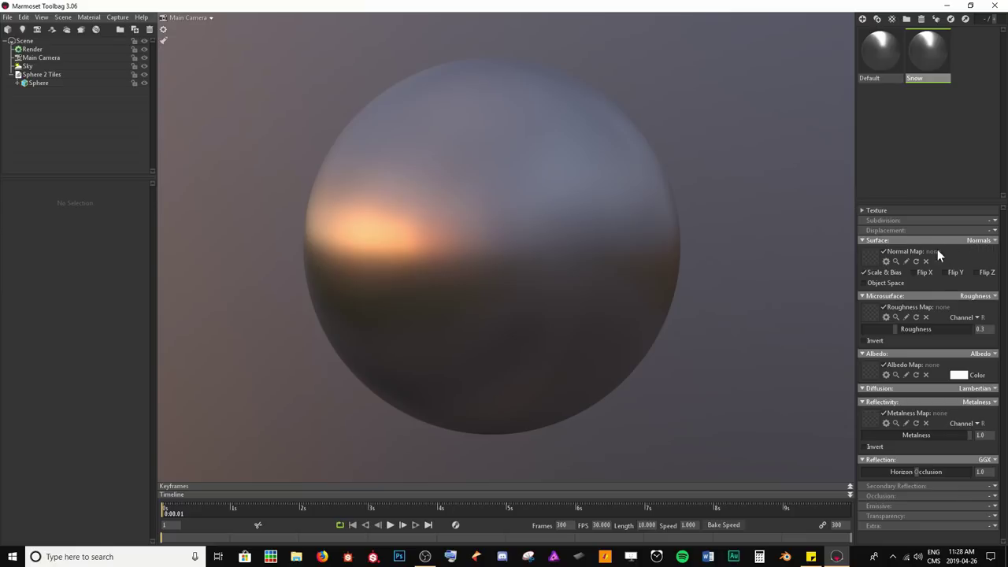
Load Snow_normal from Patreon Creations > Completed > Snow > Textures as the Snow material's normal map.
{"action": "left_click", "coordinate": [870, 258]}
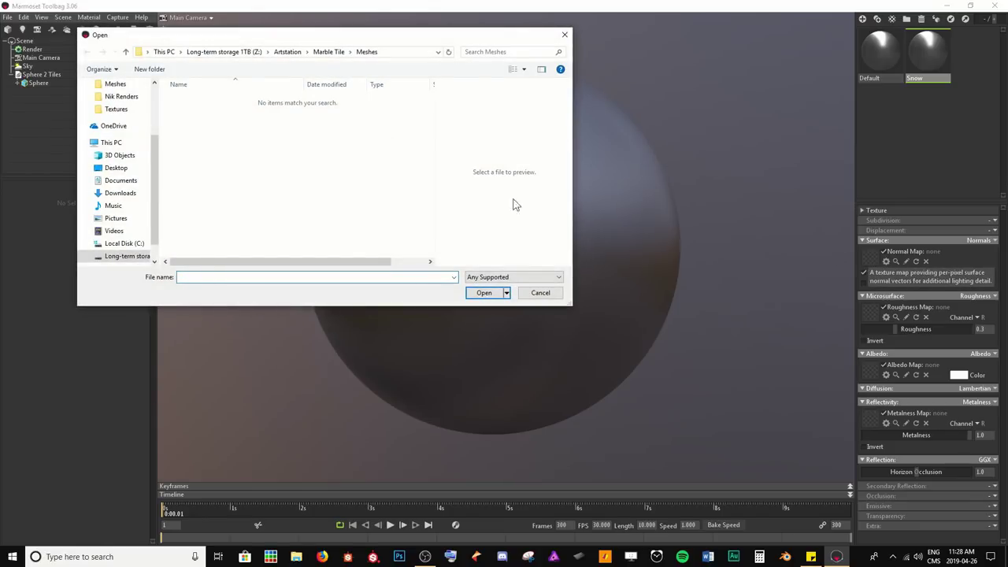
{"action": "left_click", "coordinate": [250, 52]}
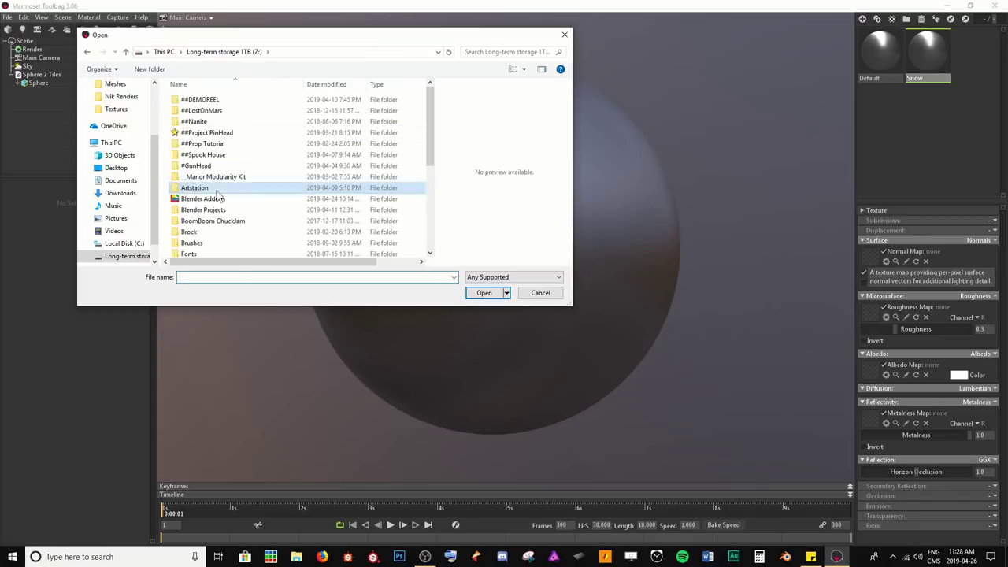
{"action": "scroll", "coordinate": [219, 203], "scroll_direction": "down", "scroll_amount": 5}
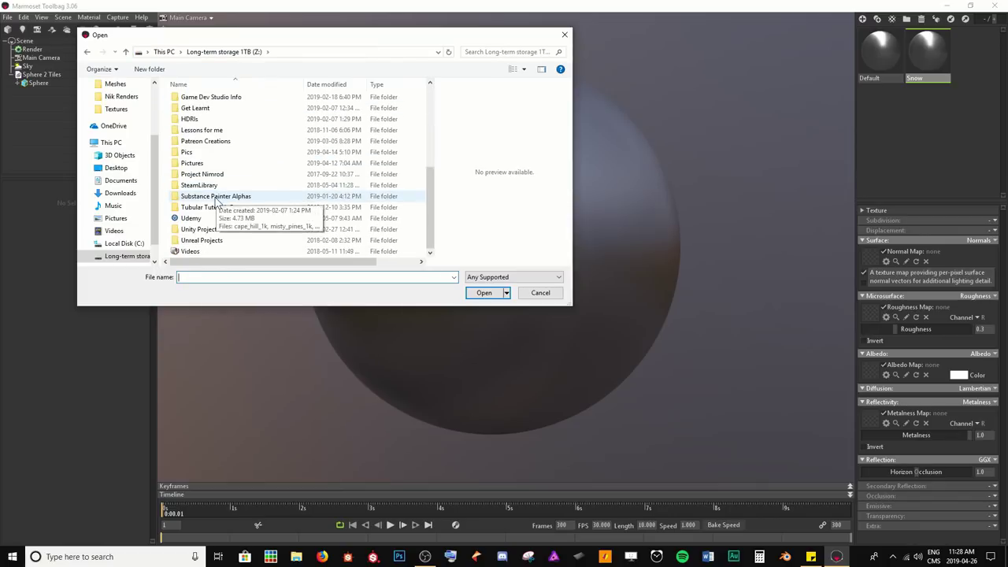
{"action": "double_click", "coordinate": [204, 142]}
{"action": "left_click", "coordinate": [201, 101]}
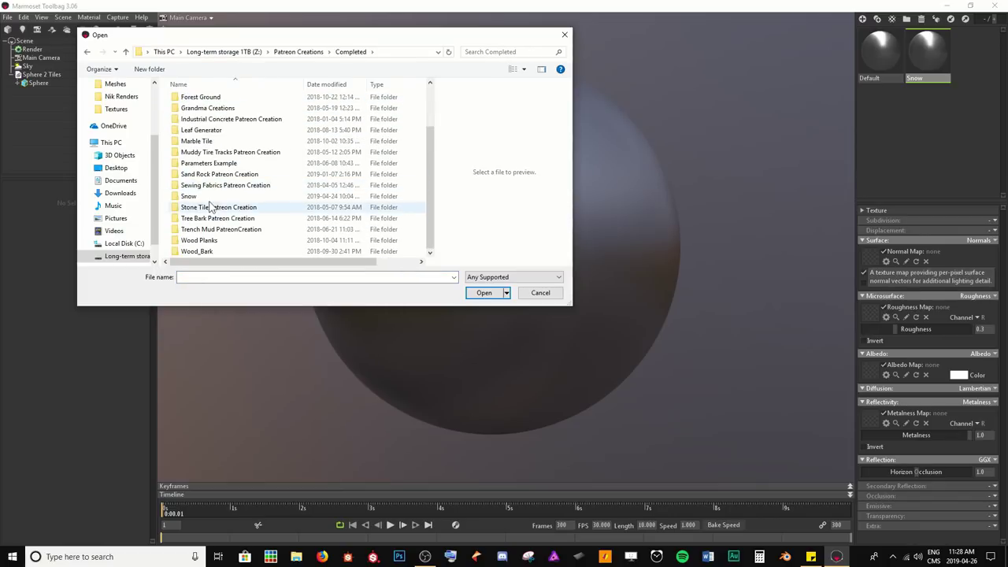
{"action": "double_click", "coordinate": [210, 197]}
{"action": "left_click", "coordinate": [199, 114]}
{"action": "double_click", "coordinate": [199, 114]}
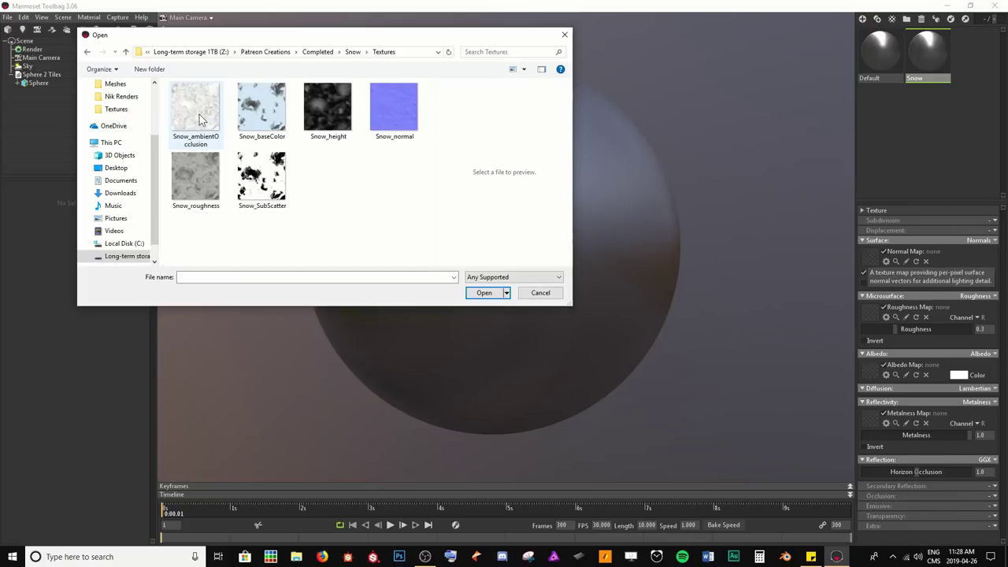
{"action": "left_click", "coordinate": [388, 115]}
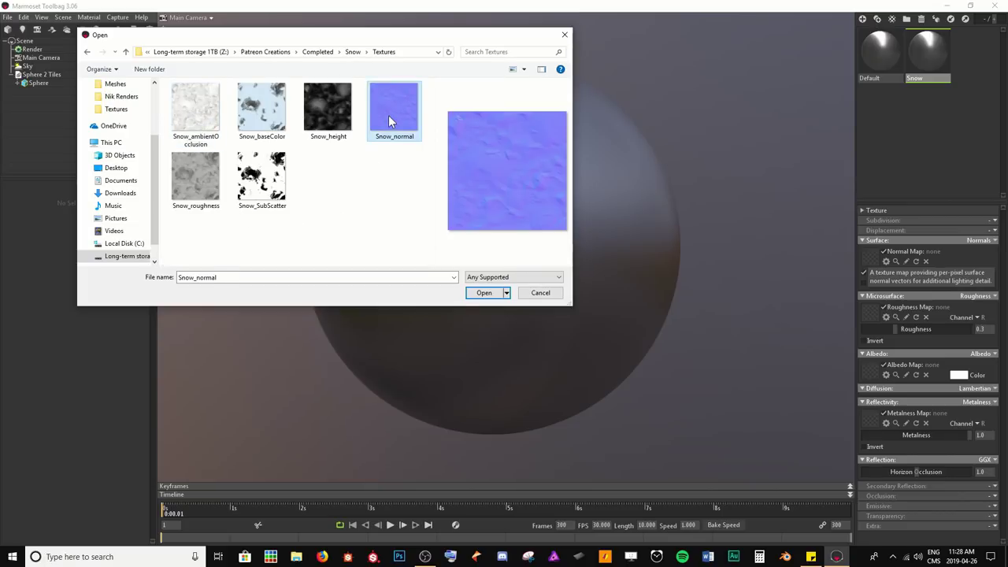
{"action": "double_click", "coordinate": [388, 115]}
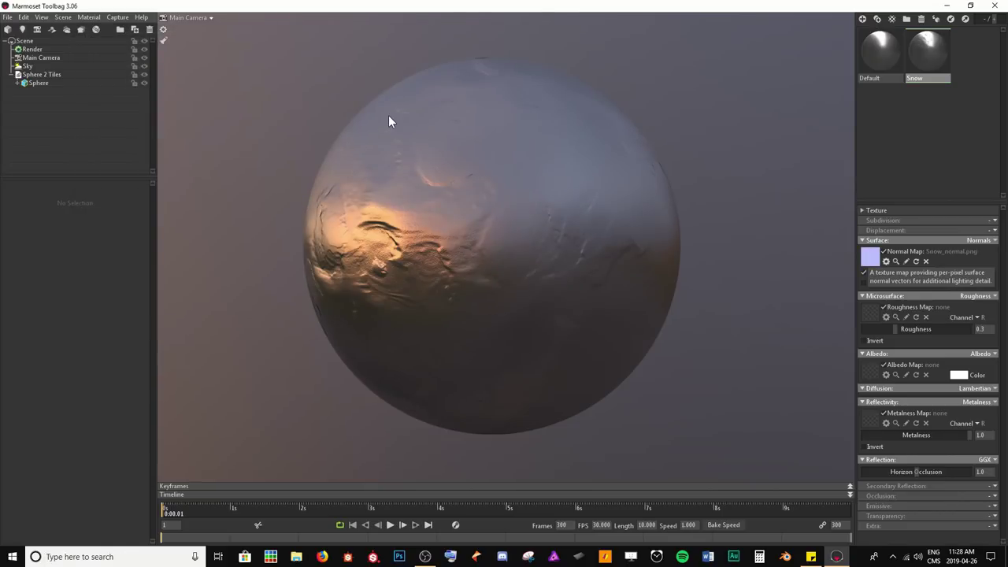
Compare the relief on the sphere with the normal map's Flip Y option switched on and off.
{"action": "left_click_drag", "start_coordinate": [448, 272], "coordinate": [321, 249]}
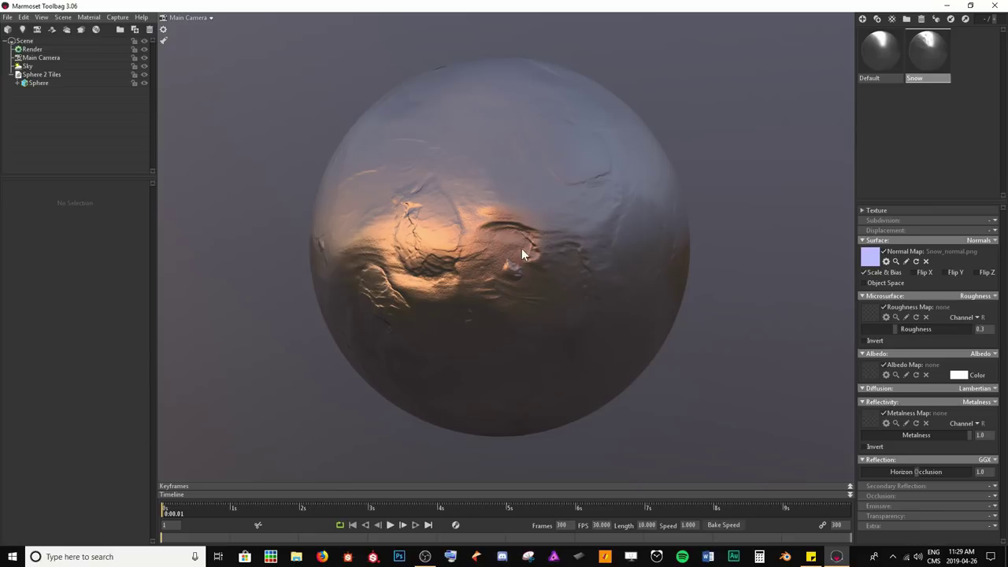
{"action": "left_click", "coordinate": [947, 272]}
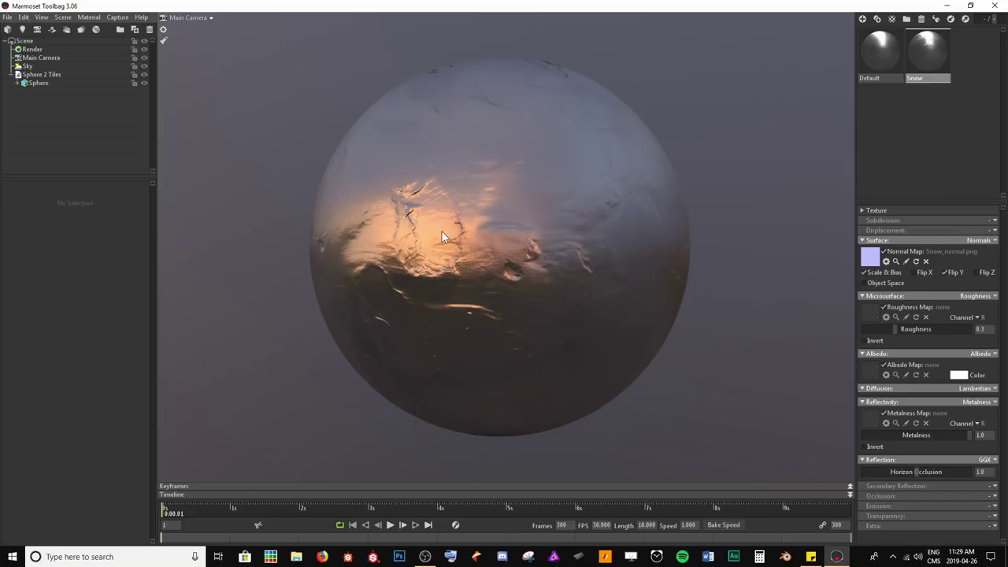
{"action": "scroll", "coordinate": [445, 235], "scroll_direction": "up", "scroll_amount": 5}
{"action": "left_click_drag", "start_coordinate": [435, 236], "coordinate": [527, 202]}
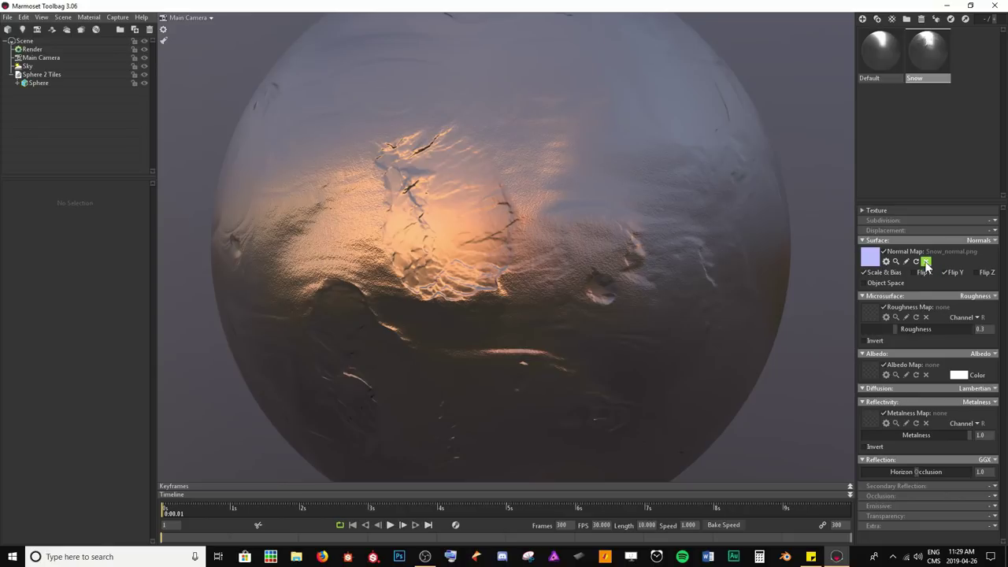
{"action": "left_click", "coordinate": [946, 274]}
{"action": "left_click", "coordinate": [946, 275]}
{"action": "left_click", "coordinate": [932, 276]}
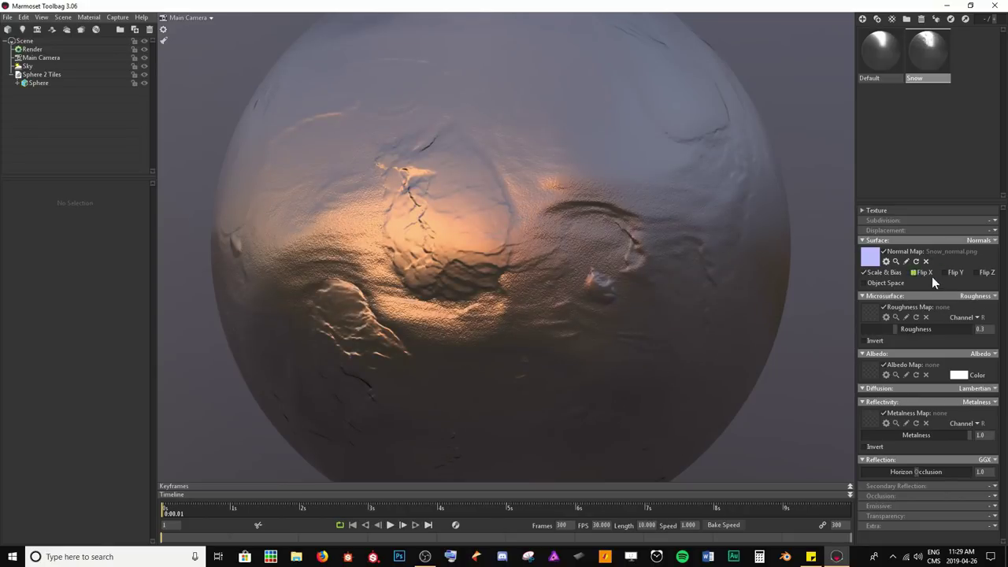
Turn off the normal map's Flip Y option and check the relief across the whole sphere.
{"action": "left_click", "coordinate": [958, 272]}
{"action": "scroll", "coordinate": [598, 236], "scroll_direction": "down", "scroll_amount": 3}
{"action": "left_click_drag", "start_coordinate": [599, 237], "coordinate": [518, 199]}
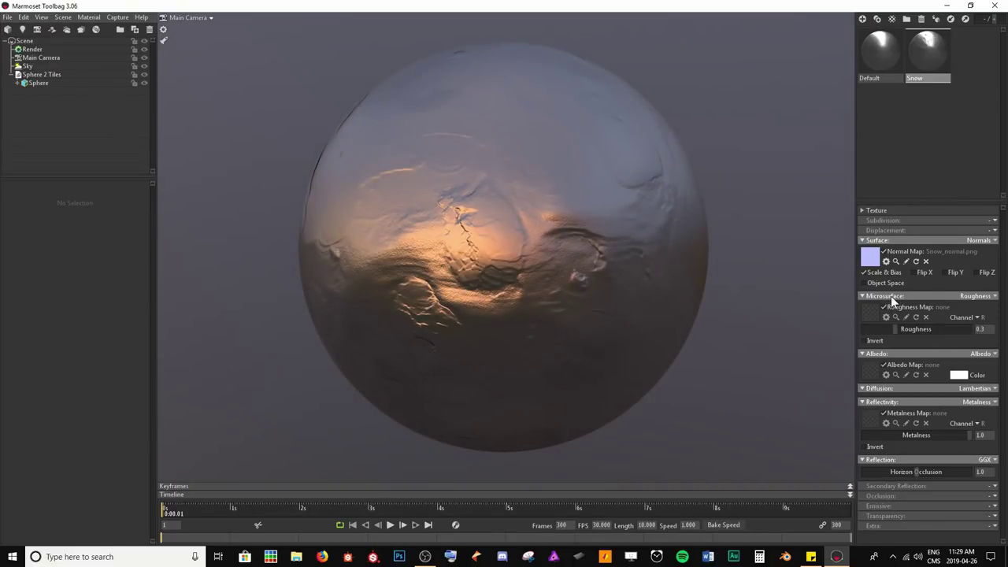
Switch the Snow material's microsurface model to Gloss and return it to Roughness.
{"action": "left_click", "coordinate": [990, 296]}
{"action": "left_click", "coordinate": [942, 316]}
{"action": "left_click", "coordinate": [987, 297]}
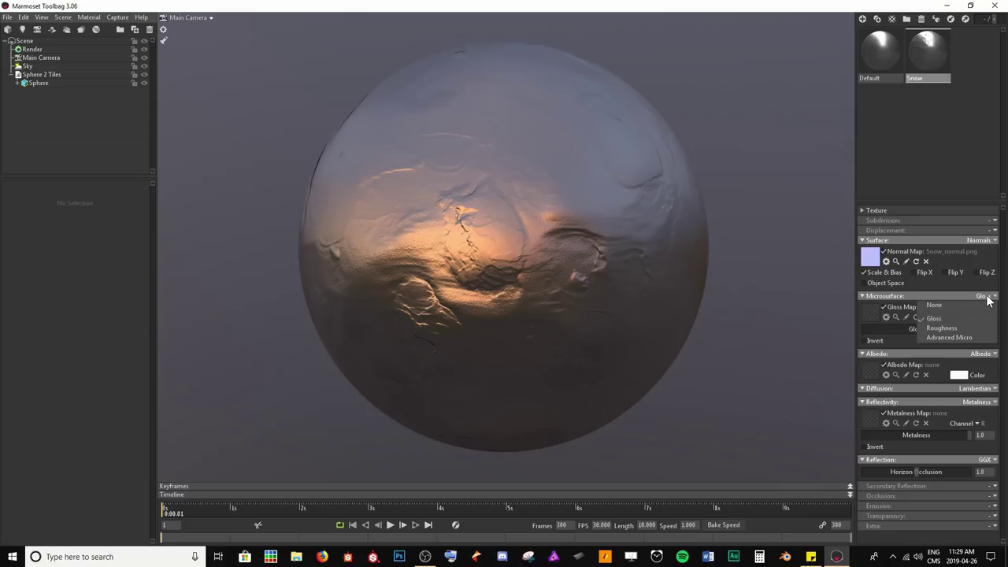
{"action": "left_click", "coordinate": [942, 327]}
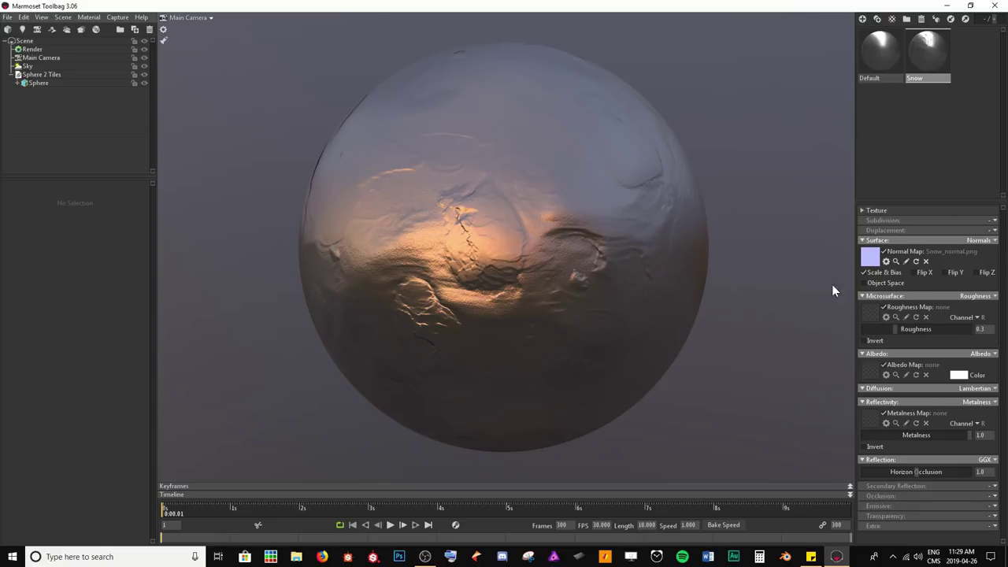
Load Snow_roughness as the Snow material's roughness map and view its effect on the sphere.
{"action": "left_click", "coordinate": [866, 312]}
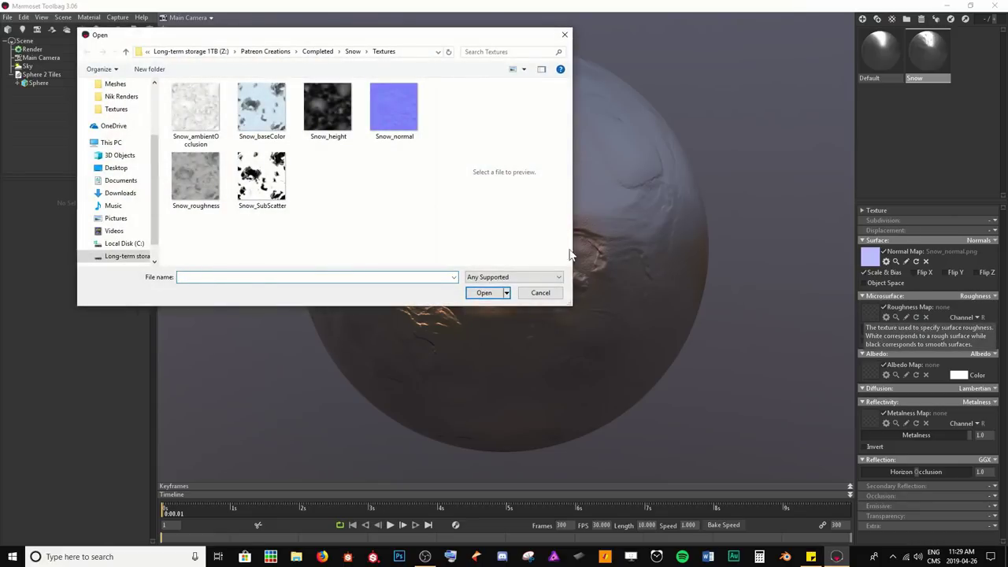
{"action": "double_click", "coordinate": [189, 174]}
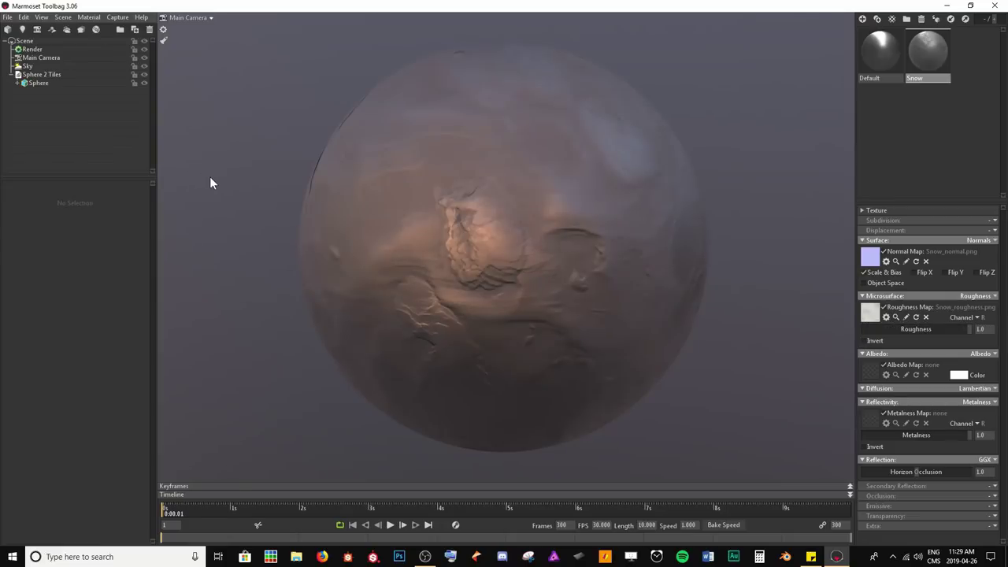
{"action": "left_click_drag", "start_coordinate": [301, 195], "coordinate": [425, 253]}
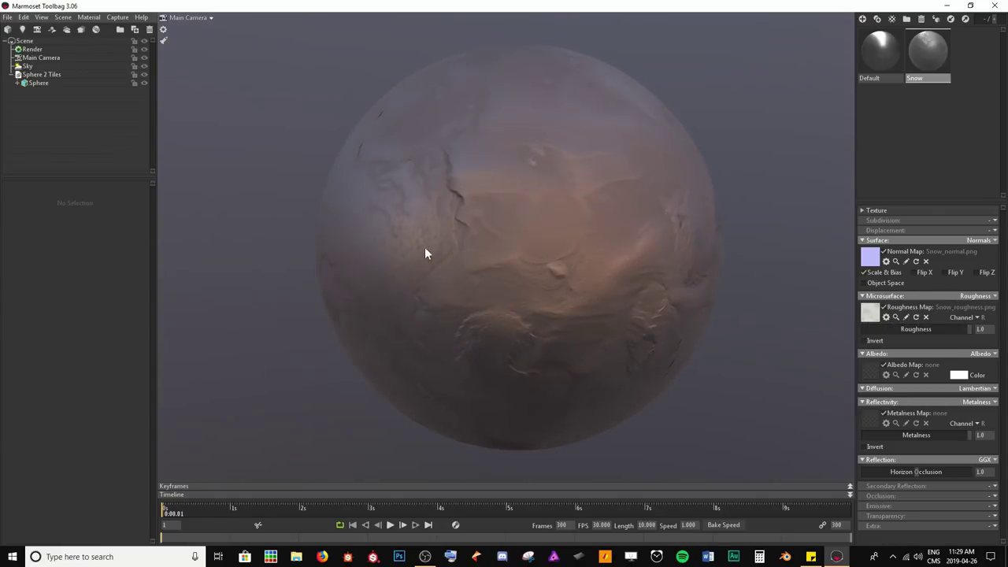
Try the loaded roughness map under the Gloss model with Invert off and on, and return the microsurface to Roughness.
{"action": "left_click", "coordinate": [956, 296]}
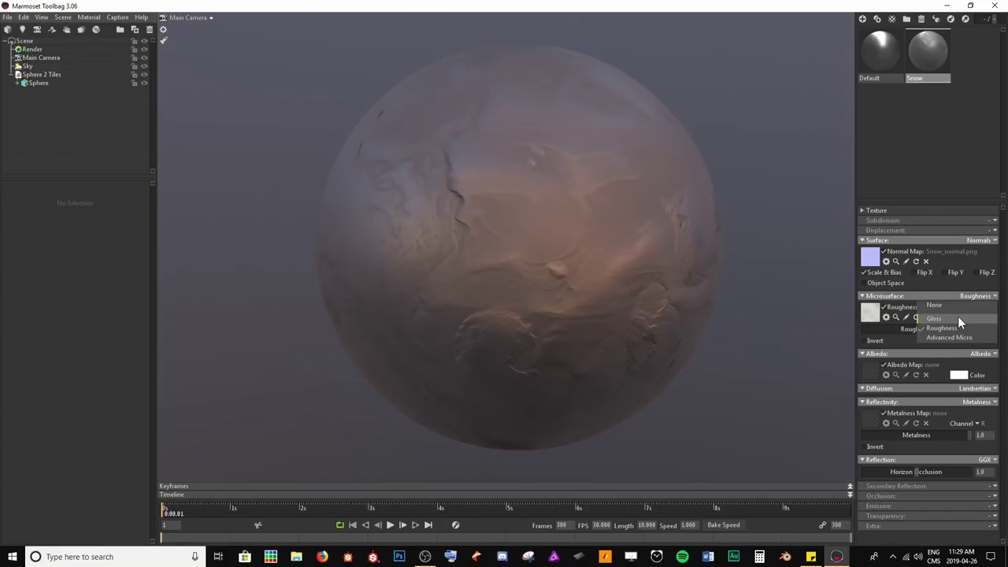
{"action": "left_click", "coordinate": [958, 315]}
{"action": "left_click_drag", "start_coordinate": [658, 252], "coordinate": [506, 241]}
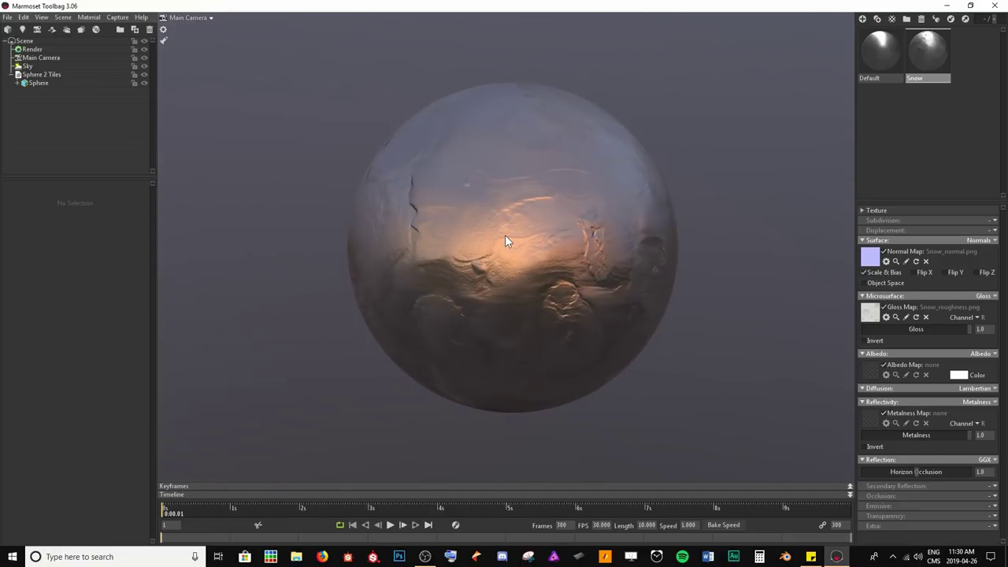
{"action": "left_click", "coordinate": [864, 340]}
{"action": "mouse_move", "coordinate": [547, 260]}
{"action": "left_mouse_down"}
{"action": "mouse_move", "coordinate": [522, 246]}
{"action": "mouse_move", "coordinate": [634, 246]}
{"action": "mouse_move", "coordinate": [522, 241]}
{"action": "mouse_move", "coordinate": [628, 234]}
{"action": "mouse_move", "coordinate": [577, 233]}
{"action": "left_mouse_up"}
{"action": "left_click", "coordinate": [991, 296]}
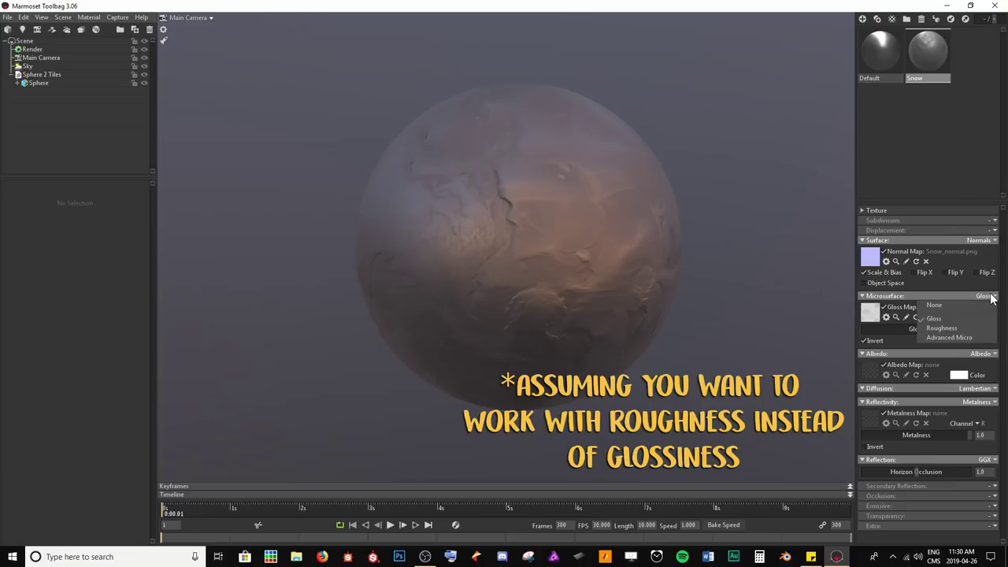
{"action": "left_click", "coordinate": [952, 326]}
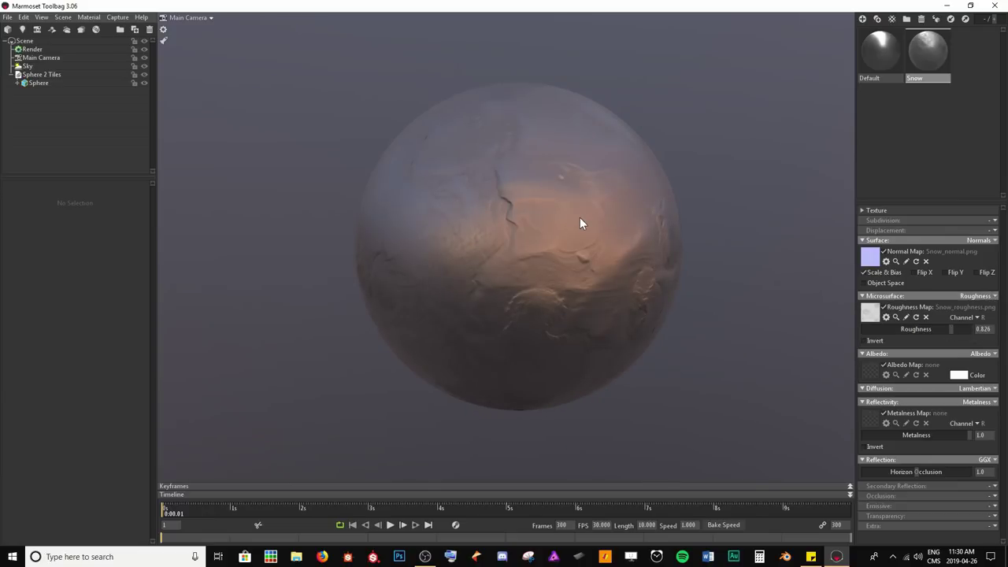
Set the Snow material's maximum roughness to 0.8.
{"action": "mouse_move", "coordinate": [949, 334]}
{"action": "left_mouse_down"}
{"action": "mouse_move", "coordinate": [894, 318]}
{"action": "mouse_move", "coordinate": [977, 316]}
{"action": "mouse_move", "coordinate": [906, 317]}
{"action": "mouse_move", "coordinate": [943, 316]}
{"action": "left_mouse_up"}
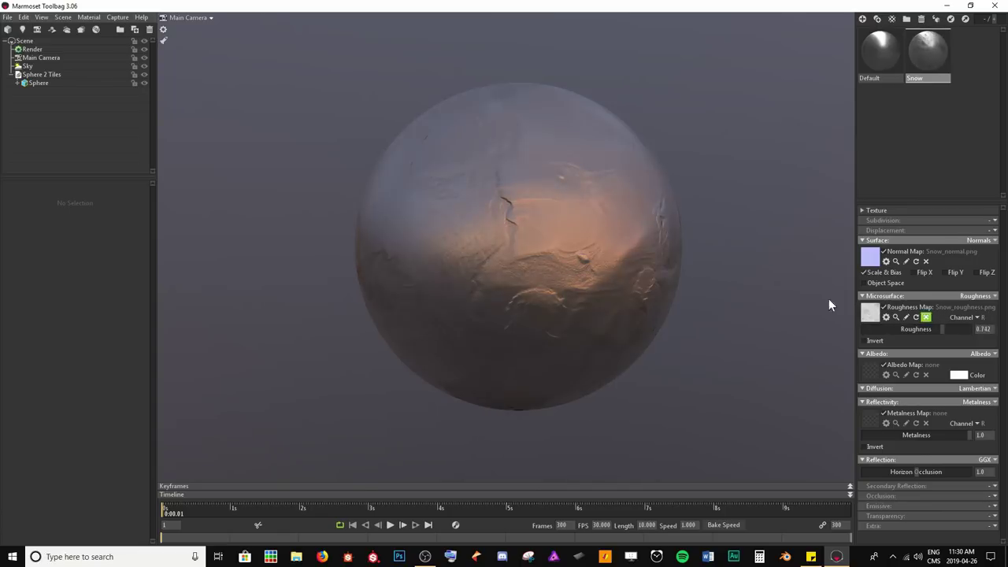
{"action": "scroll", "coordinate": [619, 272], "scroll_direction": "up", "scroll_amount": 3}
{"action": "mouse_move", "coordinate": [618, 272]}
{"action": "left_mouse_down"}
{"action": "mouse_move", "coordinate": [639, 267]}
{"action": "mouse_move", "coordinate": [615, 275]}
{"action": "left_mouse_up"}
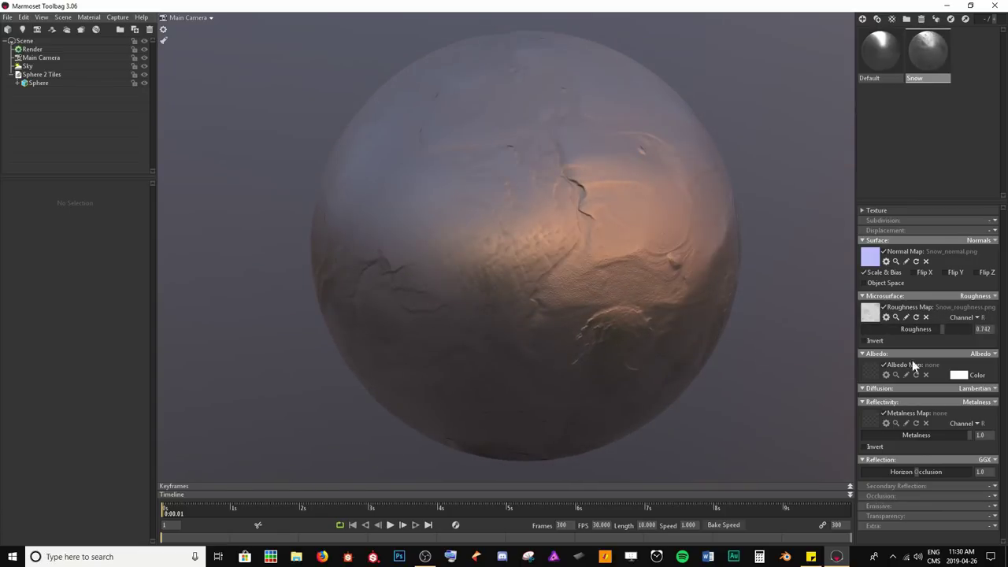
{"action": "double_click", "coordinate": [982, 329]}
{"action": "type", "text": "0.8"}
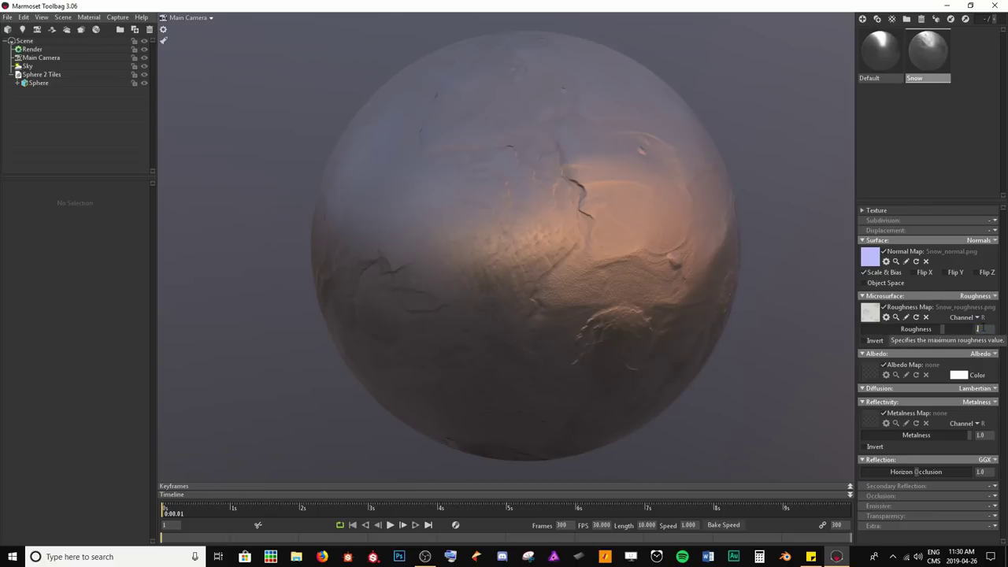
{"action": "key", "text": "Return"}
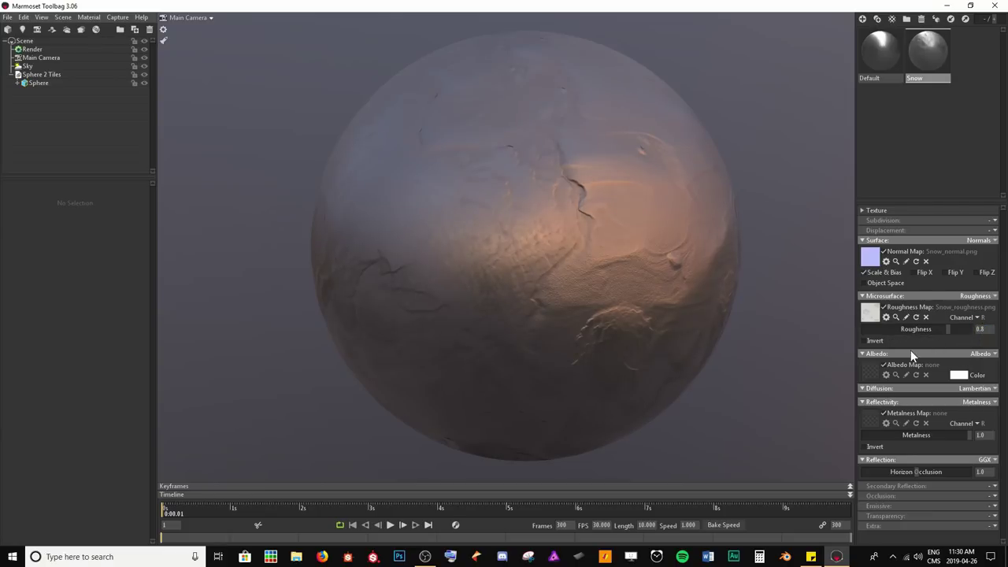
Load Snow_baseColor as the Snow material's albedo map.
{"action": "left_click", "coordinate": [869, 372]}
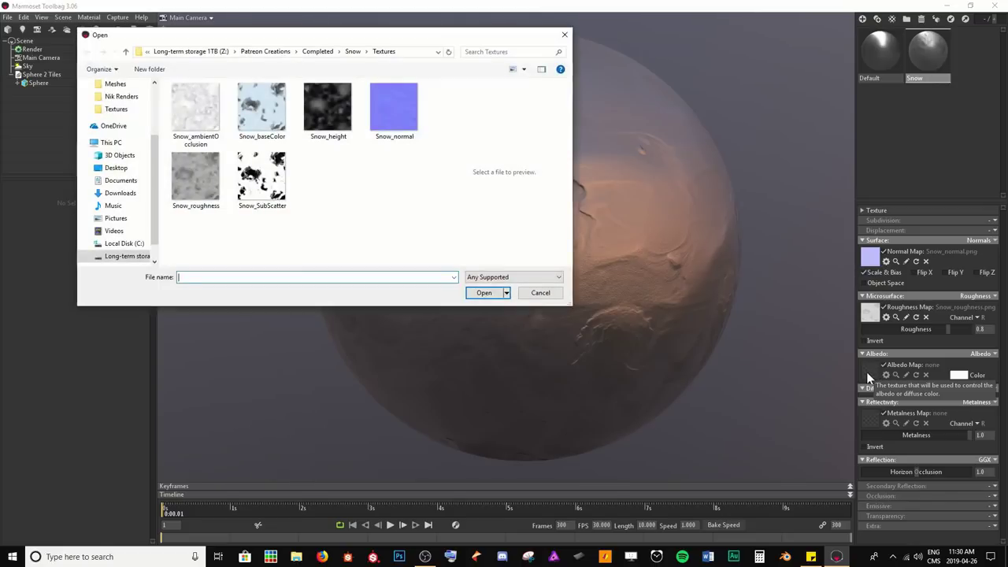
{"action": "double_click", "coordinate": [267, 103]}
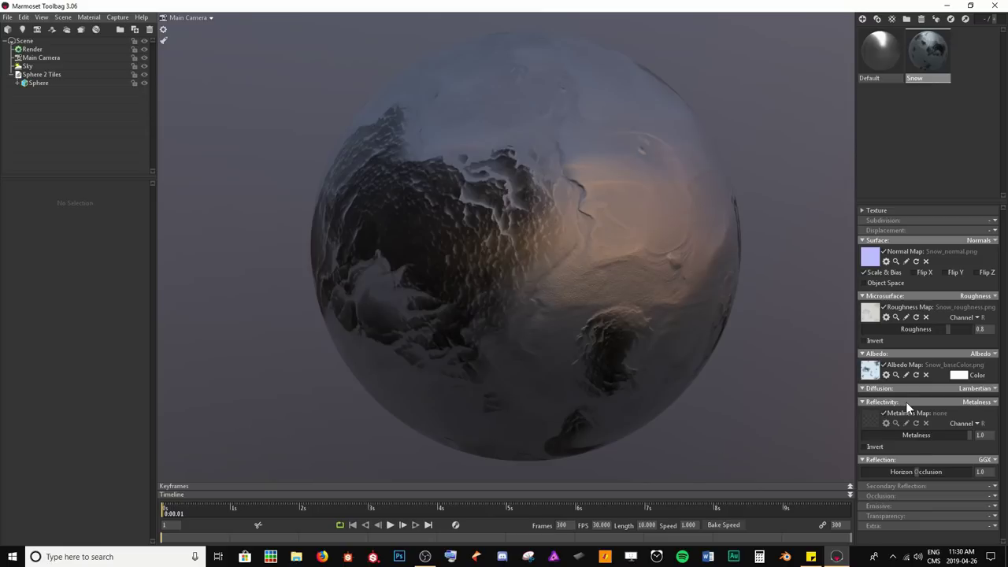
Try the Specular reflectivity model, return to Metalness, and test the metalness Invert option on and off.
{"action": "left_click", "coordinate": [989, 403]}
{"action": "left_click", "coordinate": [940, 425]}
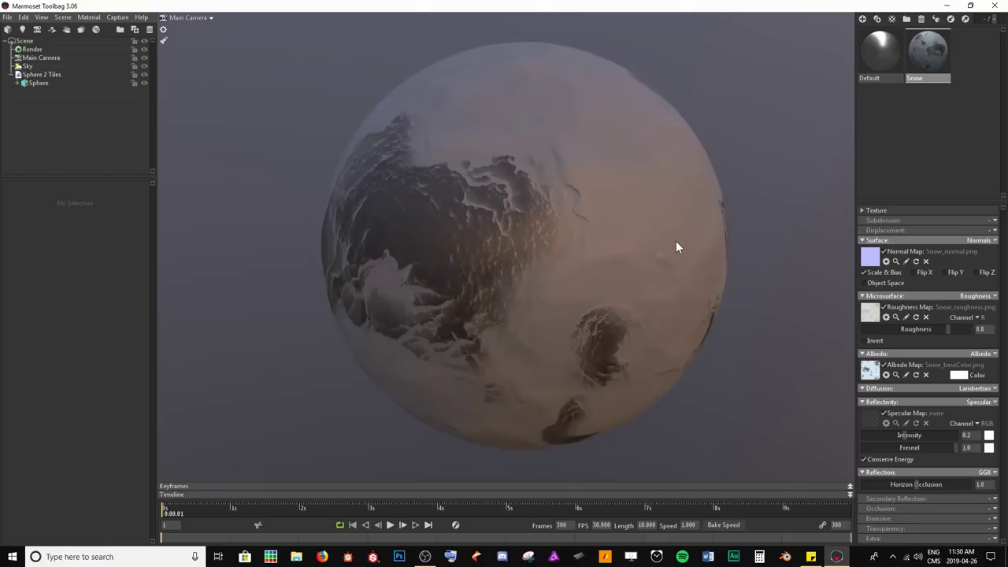
{"action": "left_click_drag", "start_coordinate": [676, 241], "coordinate": [516, 303]}
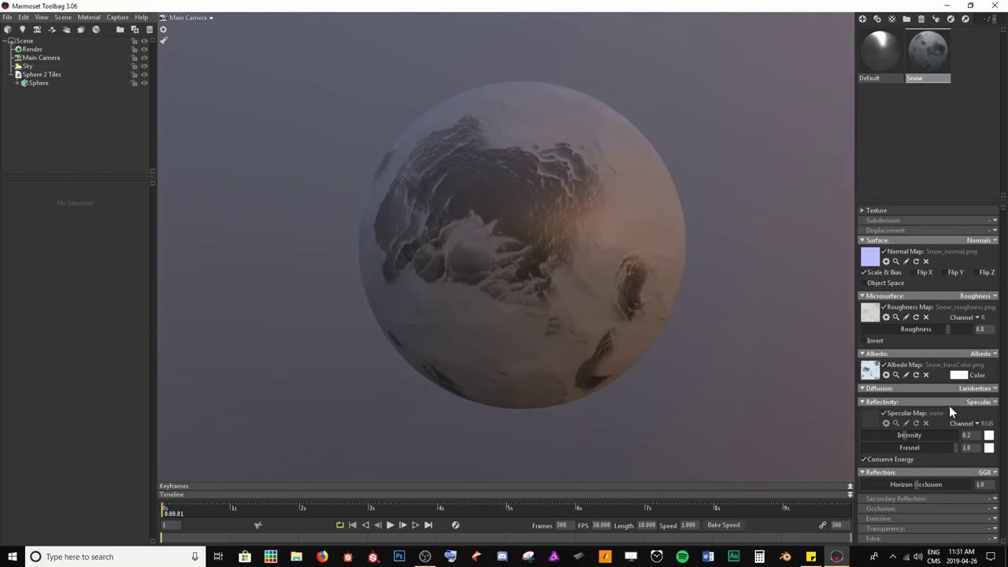
{"action": "left_click", "coordinate": [984, 405]}
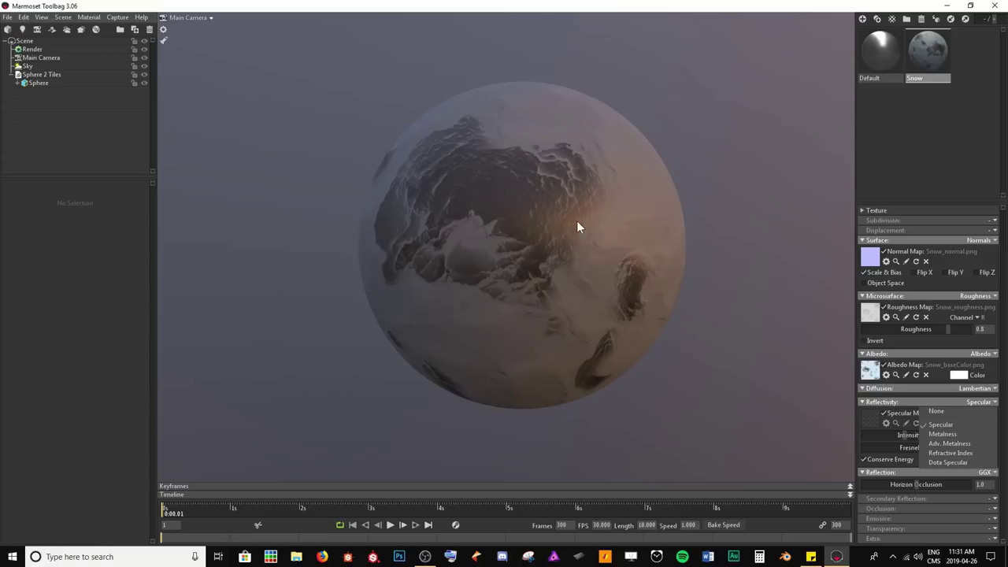
{"action": "left_click", "coordinate": [942, 434]}
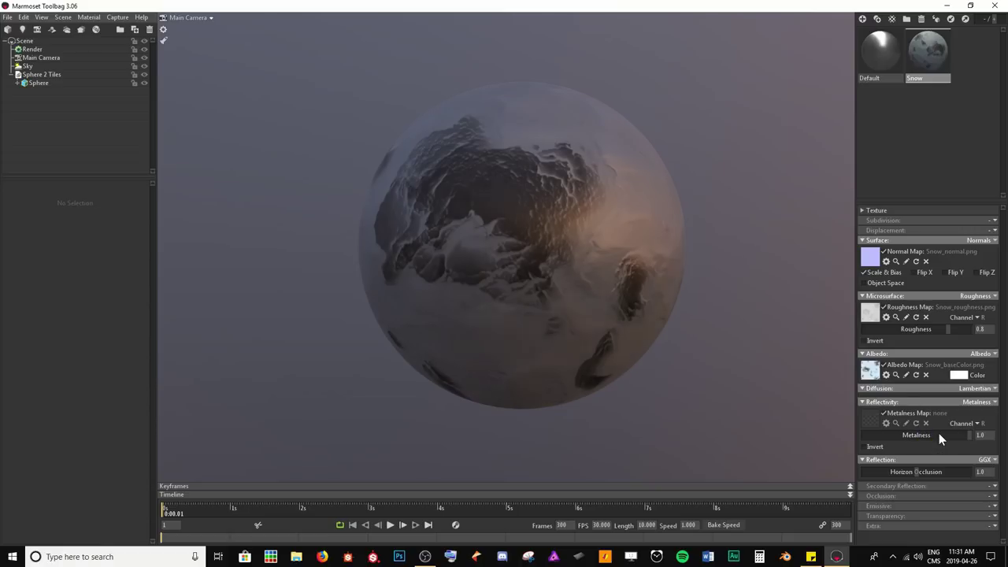
{"action": "left_click", "coordinate": [868, 448]}
{"action": "left_click", "coordinate": [868, 448]}
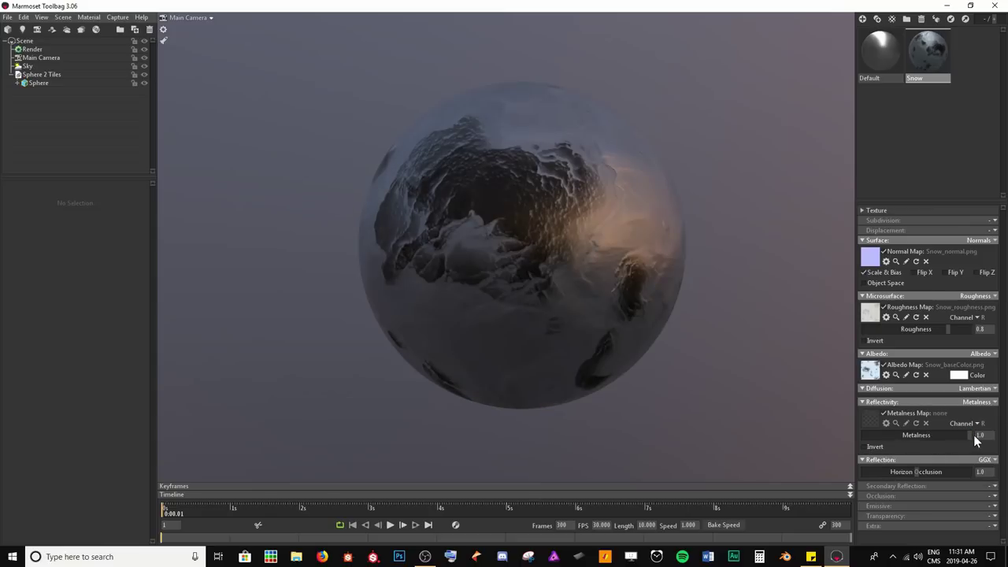
Compare the sphere's shading at Metalness 0.0 and 1.0, and leave the Snow material's Metalness at 0.0.
{"action": "left_click_drag", "start_coordinate": [977, 441], "coordinate": [838, 434]}
{"action": "left_click_drag", "start_coordinate": [562, 425], "coordinate": [599, 168]}
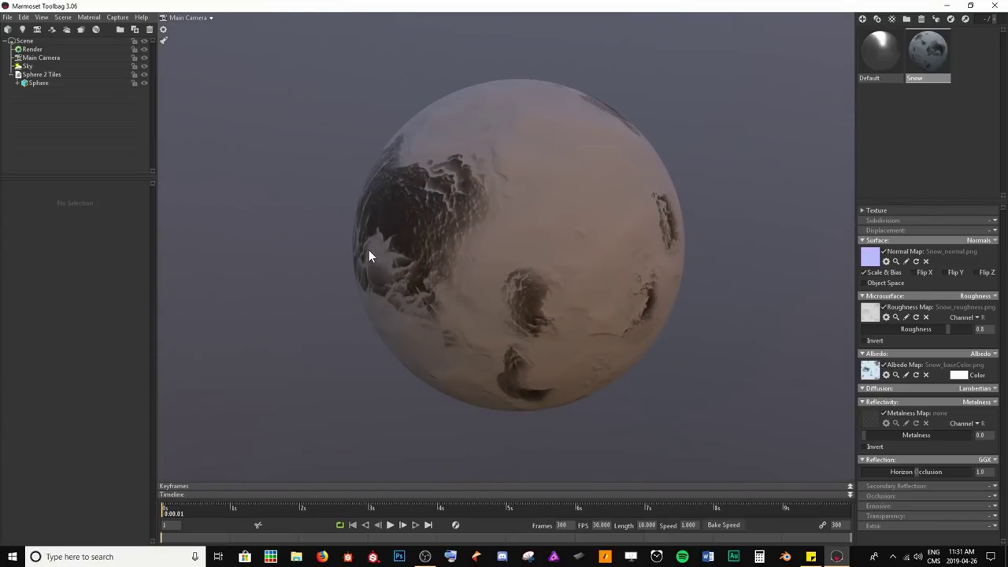
{"action": "left_click_drag", "start_coordinate": [368, 253], "coordinate": [617, 163]}
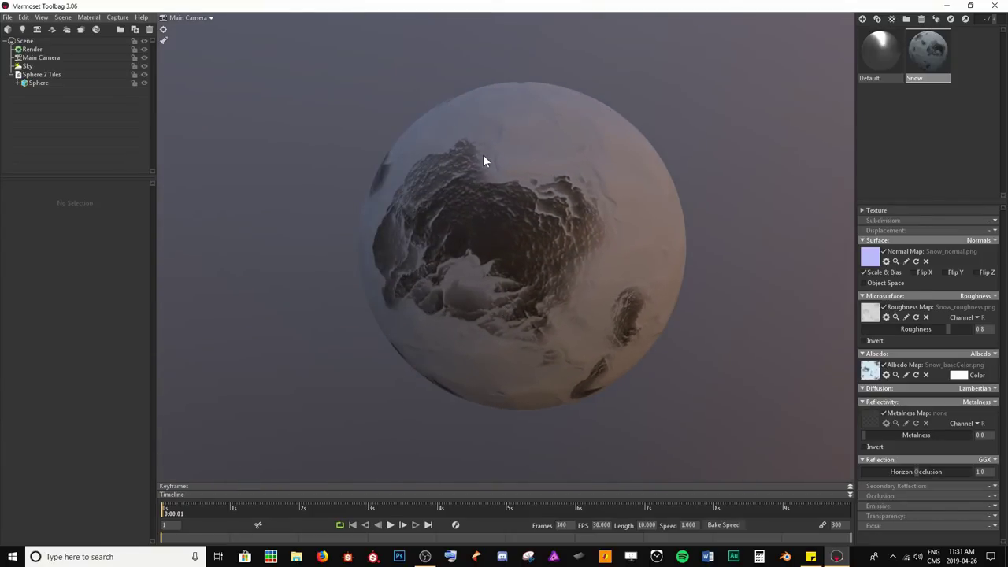
{"action": "left_click_drag", "start_coordinate": [532, 185], "coordinate": [387, 288]}
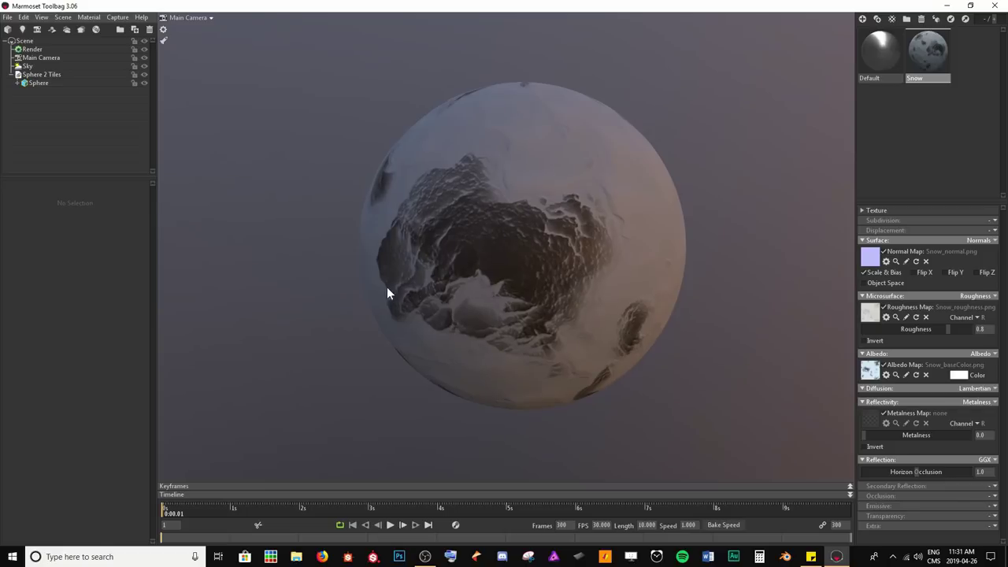
{"action": "left_click_drag", "start_coordinate": [915, 434], "coordinate": [977, 435]}
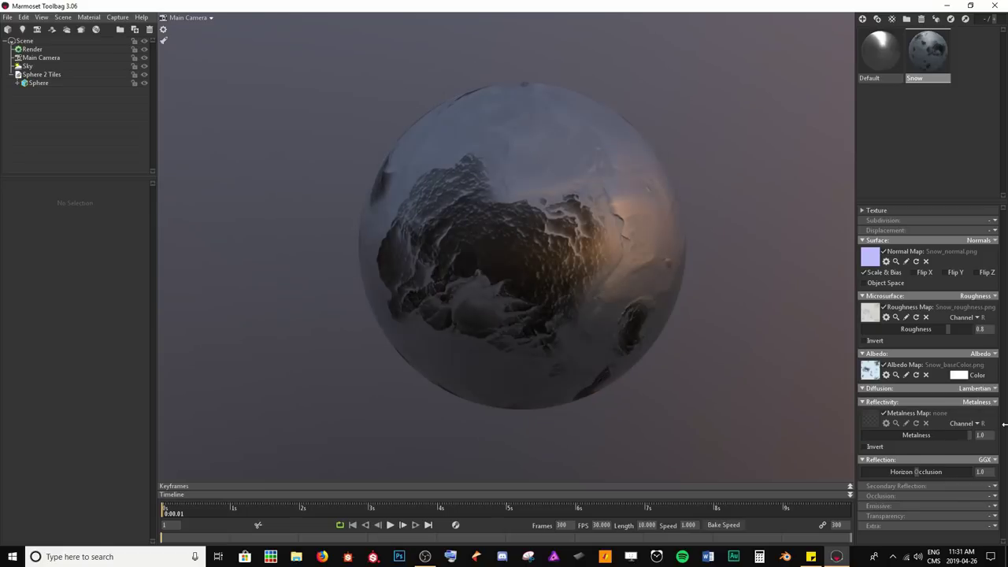
{"action": "left_click_drag", "start_coordinate": [674, 136], "coordinate": [717, 313]}
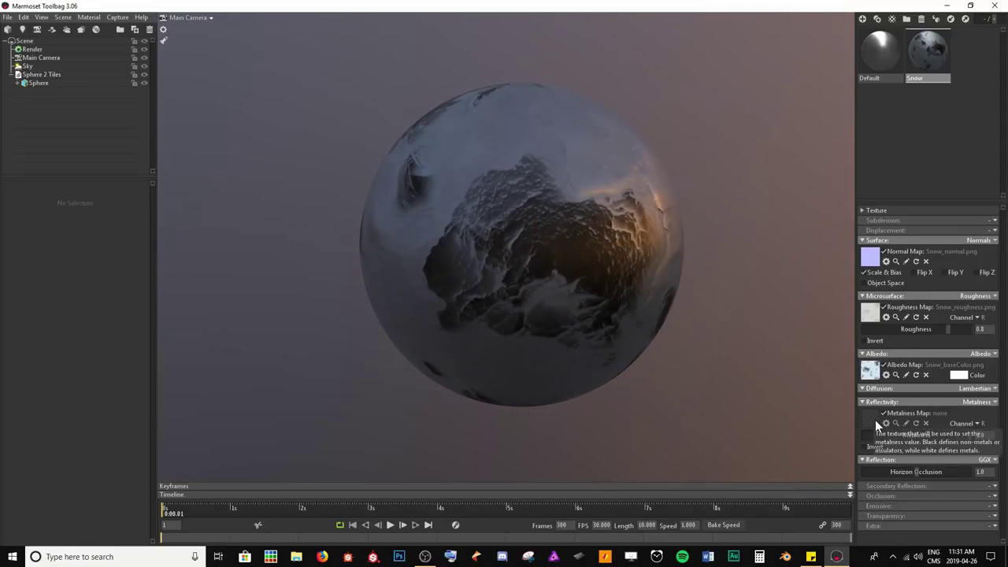
{"action": "left_click_drag", "start_coordinate": [549, 192], "coordinate": [529, 152]}
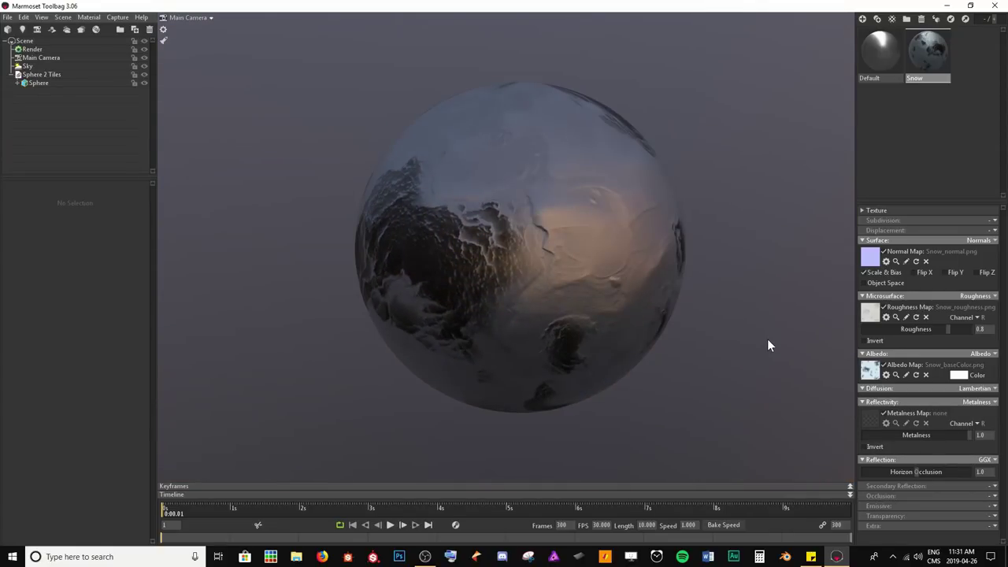
{"action": "left_click_drag", "start_coordinate": [922, 439], "coordinate": [570, 427]}
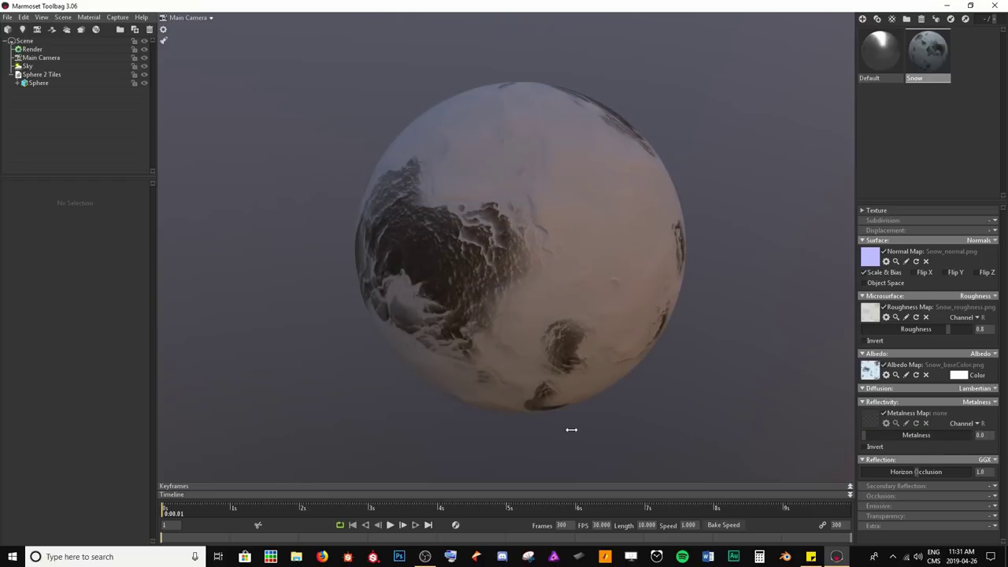
{"action": "left_click_drag", "start_coordinate": [571, 291], "coordinate": [624, 273]}
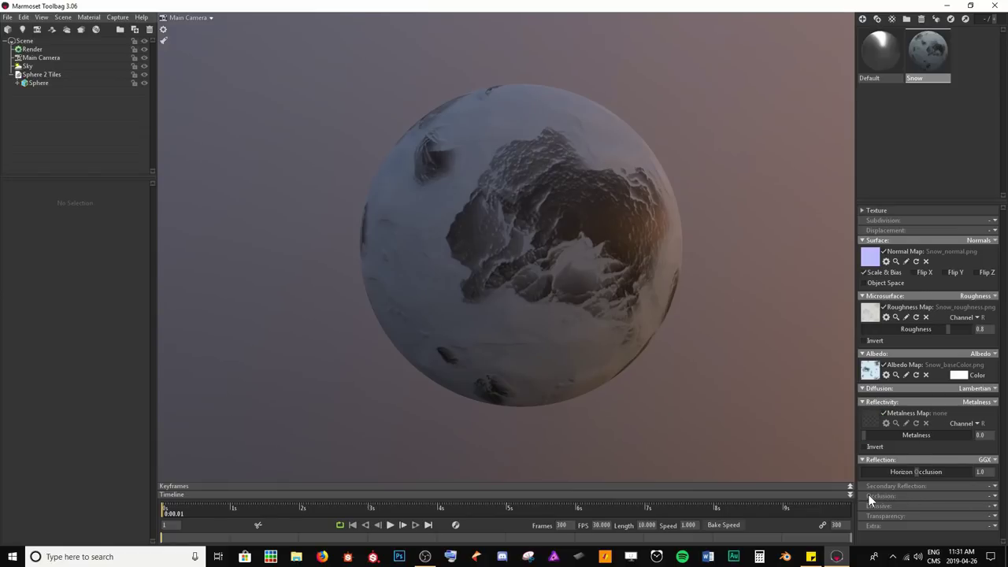
Enable the Occlusion model in the Snow material and bring its map settings into view.
{"action": "left_click", "coordinate": [994, 497]}
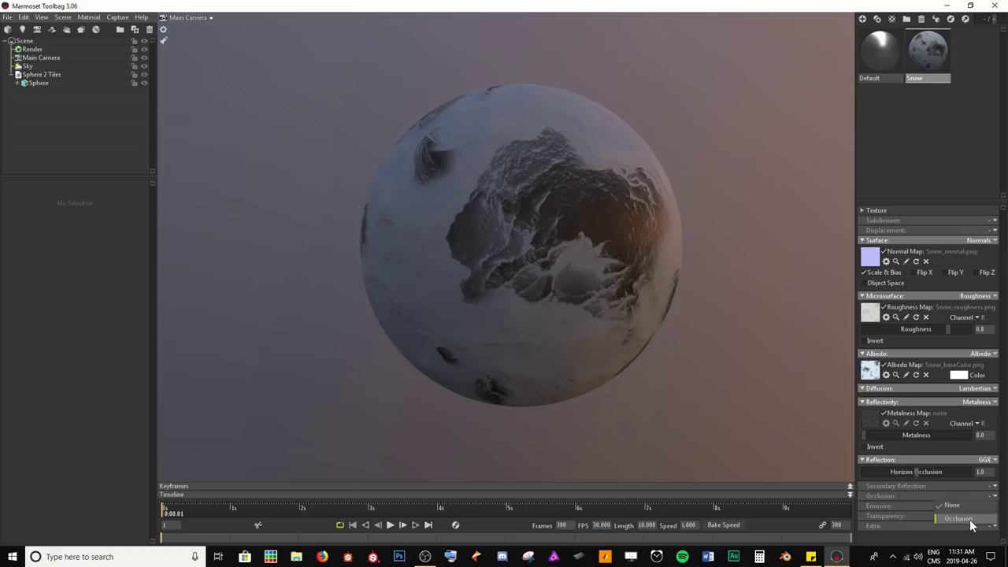
{"action": "left_click", "coordinate": [967, 519]}
{"action": "scroll", "coordinate": [921, 401], "scroll_direction": "down", "scroll_amount": 3}
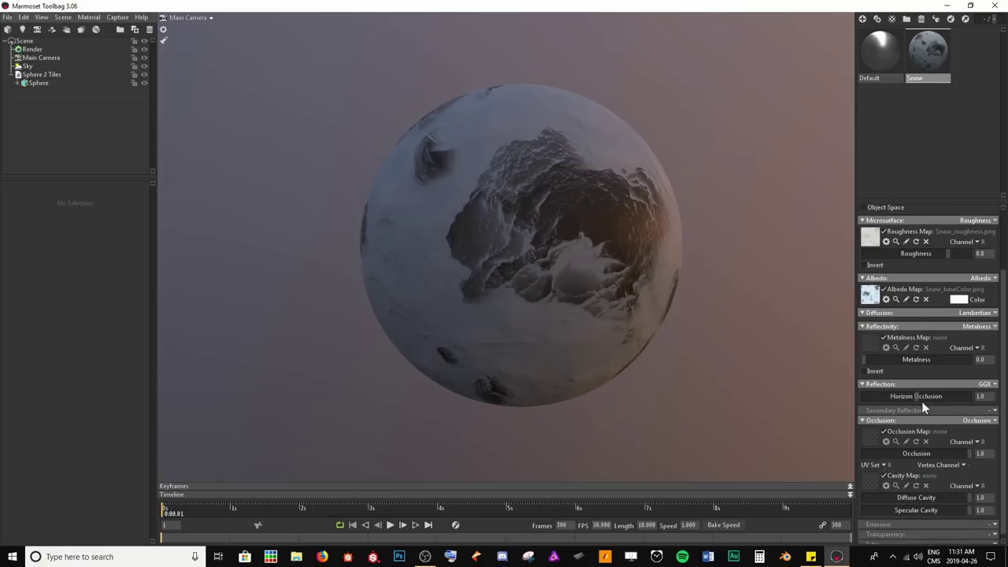
{"action": "left_click_drag", "start_coordinate": [830, 371], "coordinate": [641, 310]}
{"action": "scroll", "coordinate": [641, 310], "scroll_direction": "down", "scroll_amount": 2}
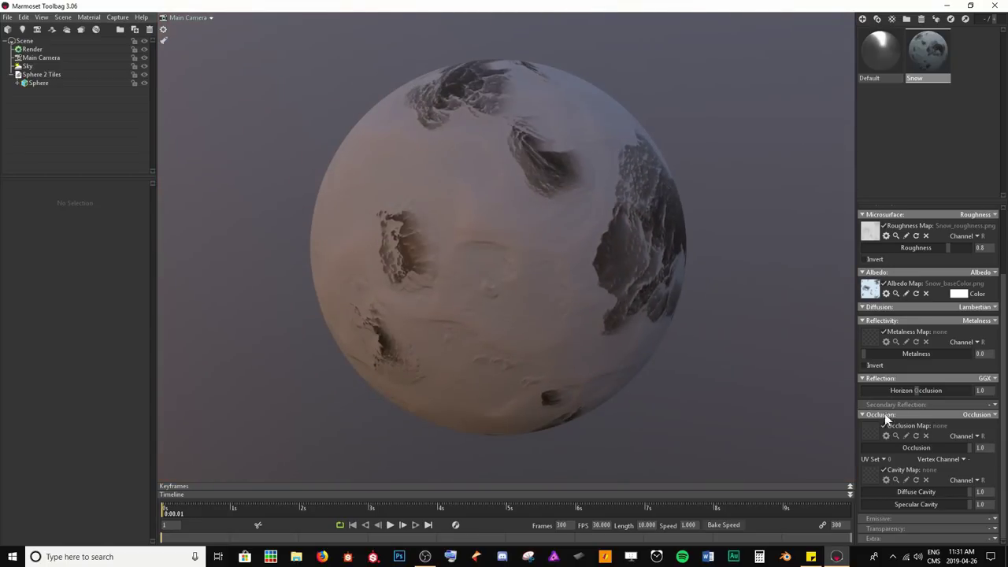
Load Snow_ambientOcclusion as the Snow material's occlusion map and inspect the shading around the sphere.
{"action": "left_click", "coordinate": [866, 430]}
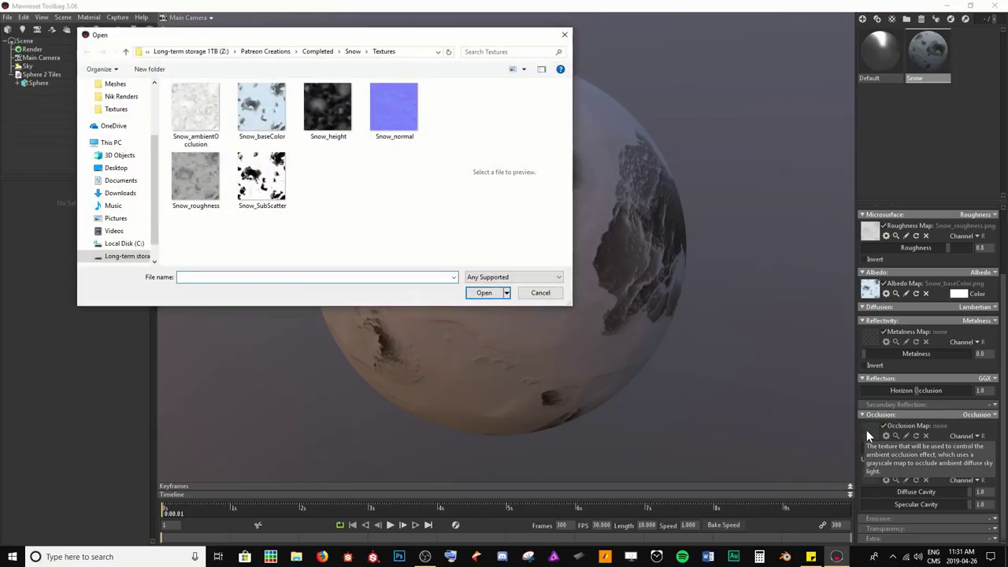
{"action": "left_click", "coordinate": [201, 110]}
{"action": "double_click", "coordinate": [200, 110]}
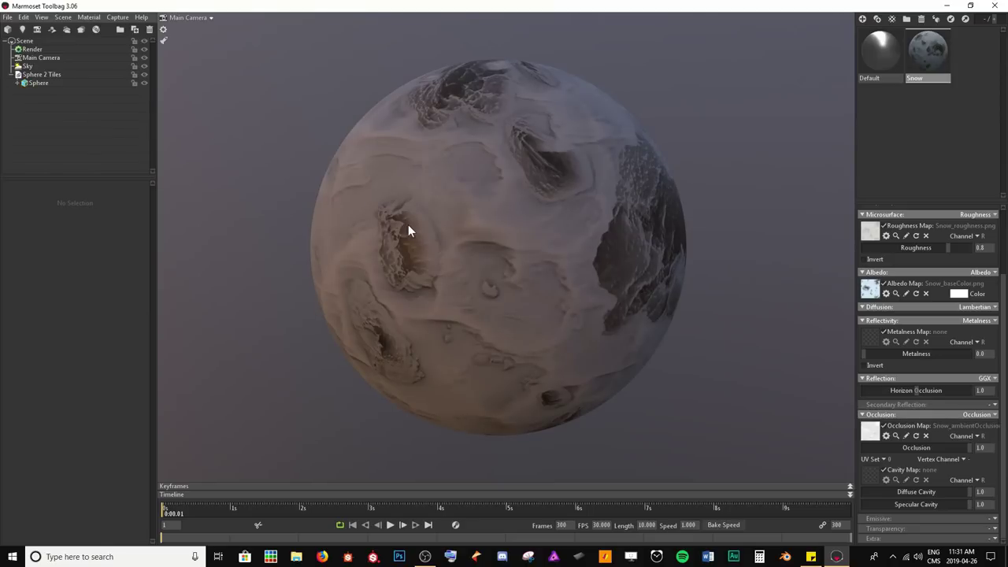
{"action": "left_click_drag", "start_coordinate": [408, 224], "coordinate": [448, 92]}
{"action": "left_click_drag", "start_coordinate": [338, 191], "coordinate": [406, 219]}
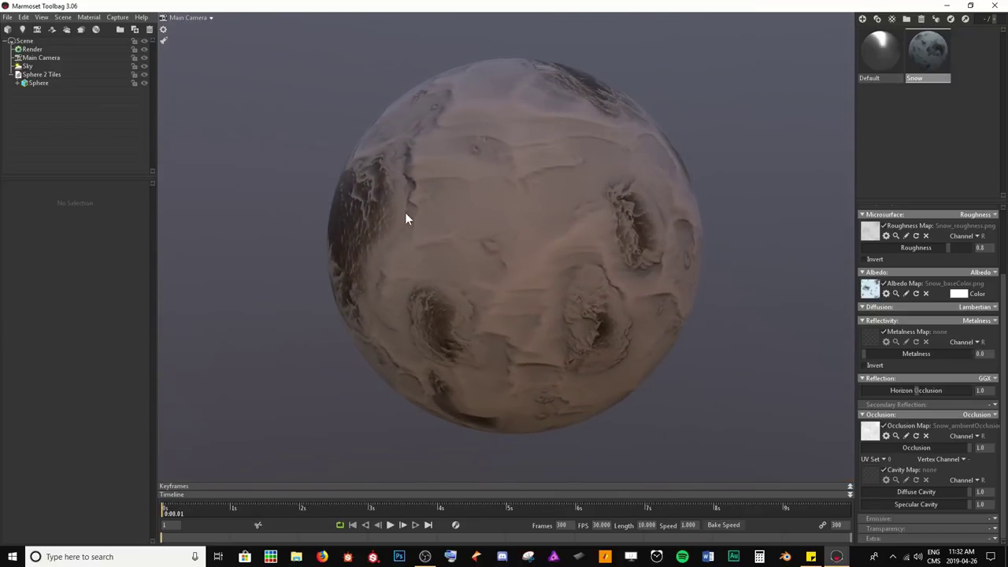
Set the Snow material's Occlusion intensity to 0.5 and inspect the shading around the sphere.
{"action": "left_click_drag", "start_coordinate": [551, 260], "coordinate": [514, 244]}
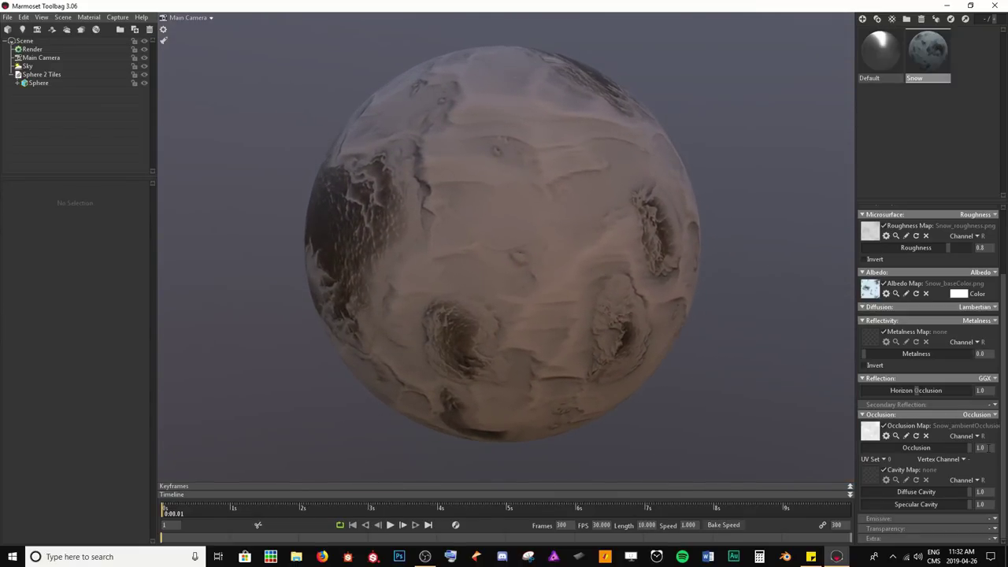
{"action": "left_click_drag", "start_coordinate": [976, 447], "coordinate": [916, 447]}
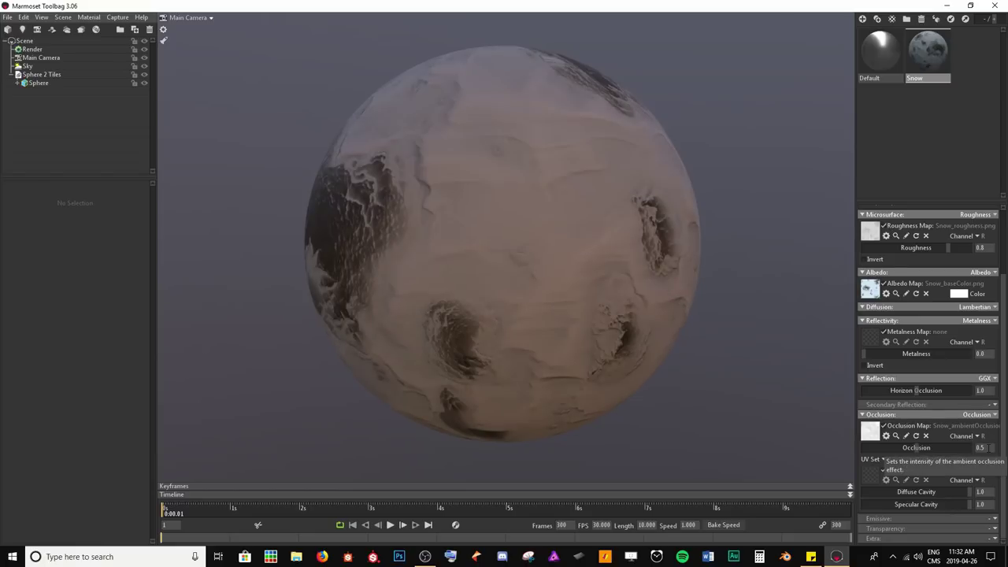
{"action": "left_click_drag", "start_coordinate": [551, 279], "coordinate": [498, 251]}
{"action": "scroll", "coordinate": [486, 283], "scroll_direction": "up", "scroll_amount": 3}
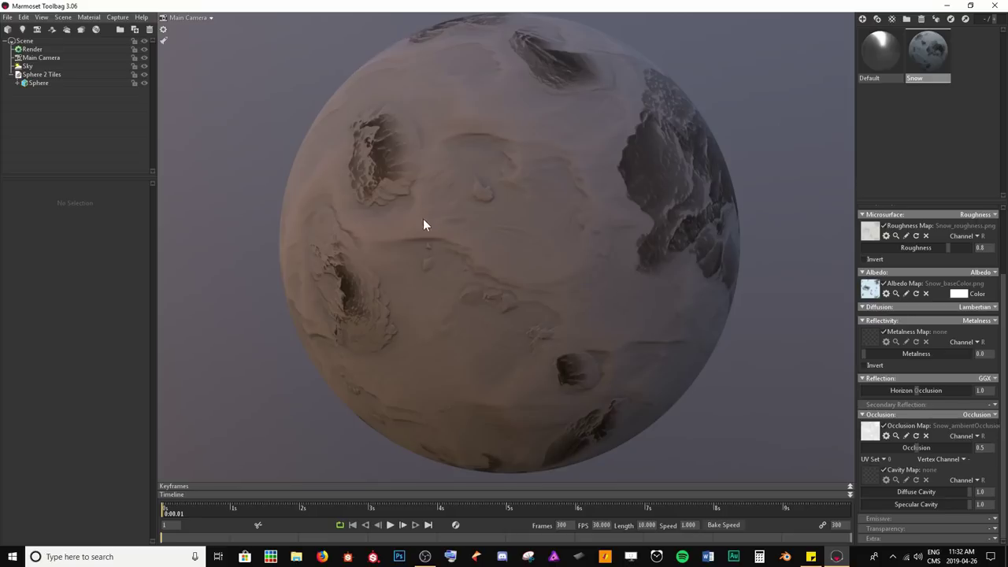
{"action": "left_click_drag", "start_coordinate": [423, 224], "coordinate": [389, 197]}
{"action": "scroll", "coordinate": [367, 218], "scroll_direction": "down", "scroll_amount": 3}
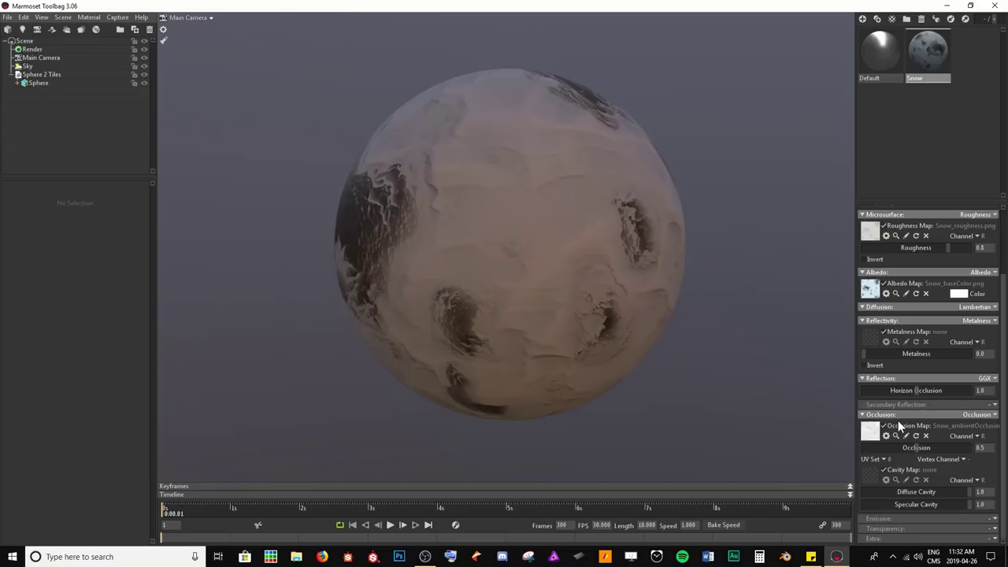
Load Snow_ambientOcclusion as the Snow material's cavity map and examine the crevices up close.
{"action": "left_click", "coordinate": [869, 478]}
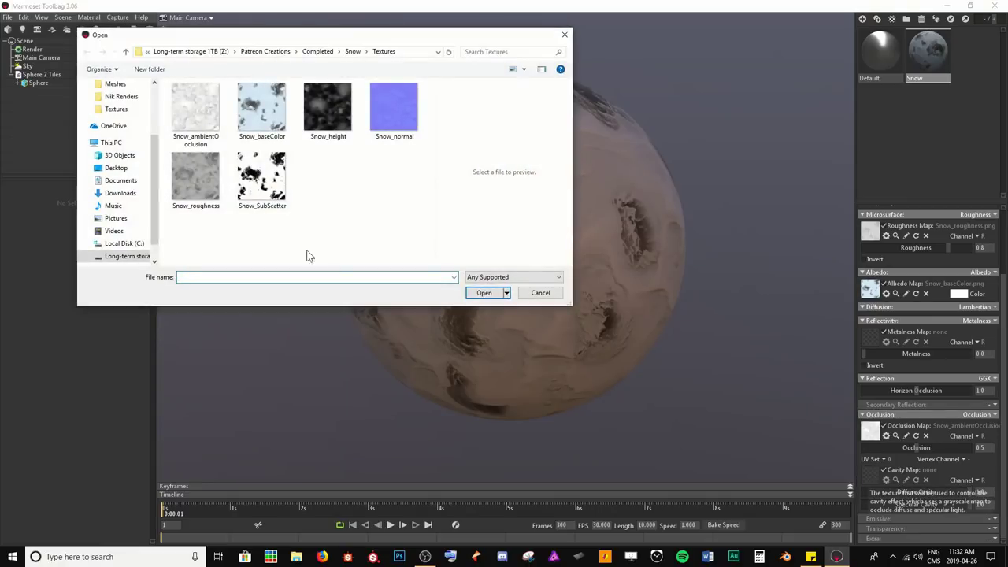
{"action": "double_click", "coordinate": [207, 117]}
{"action": "left_click_drag", "start_coordinate": [351, 247], "coordinate": [475, 279]}
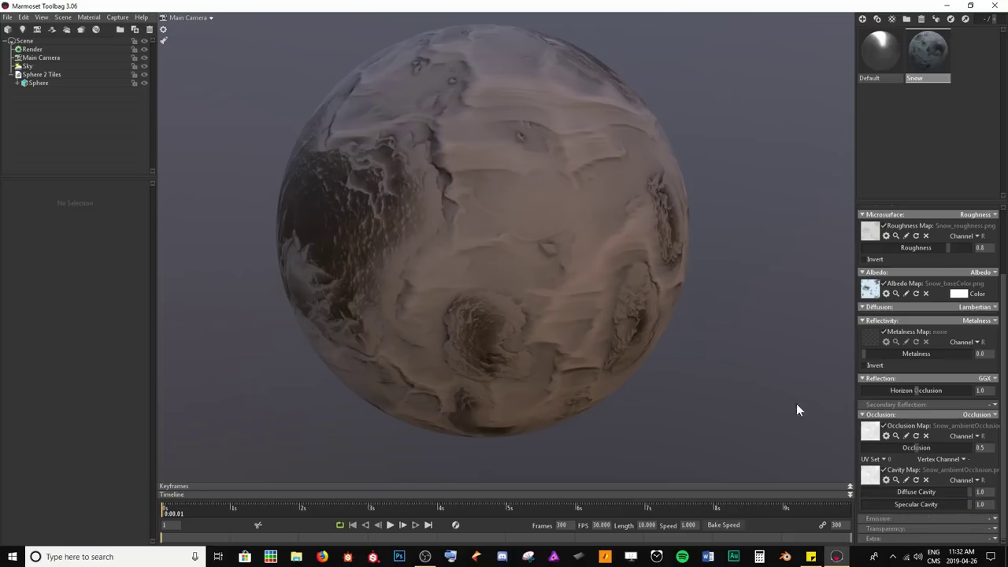
{"action": "left_click_drag", "start_coordinate": [533, 246], "coordinate": [429, 207]}
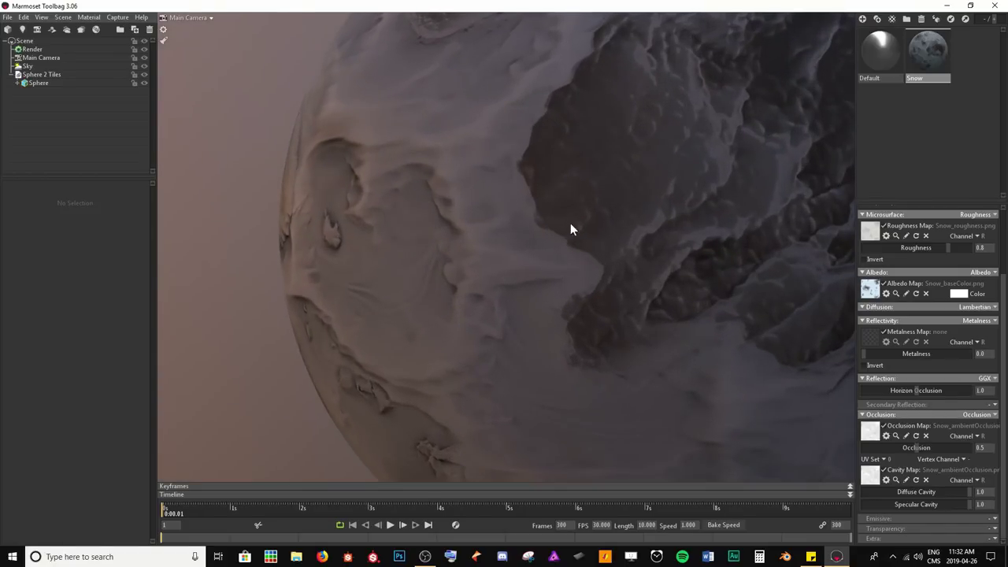
{"action": "left_click_drag", "start_coordinate": [571, 226], "coordinate": [584, 206]}
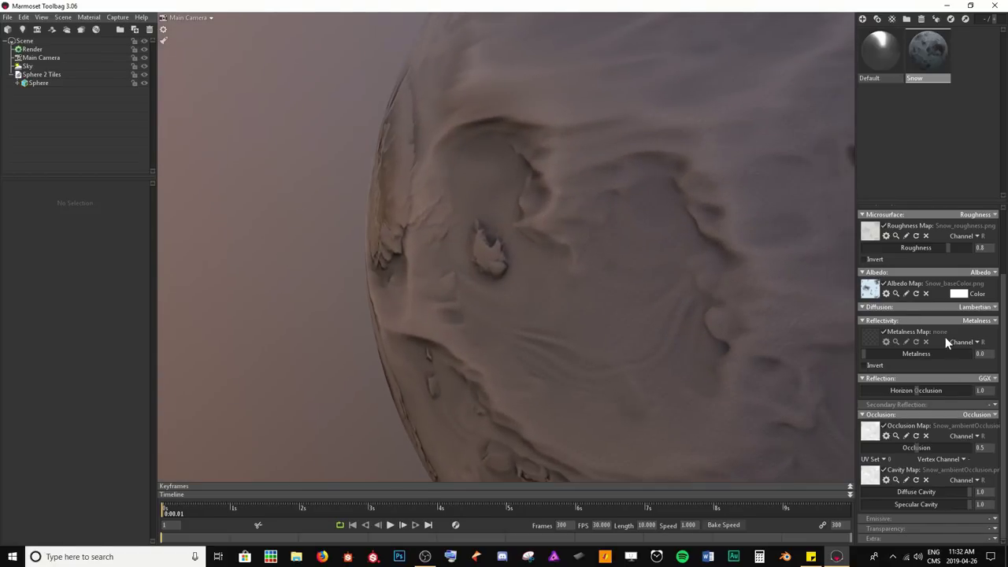
Lower the Snow material's Roughness to 0.0, test Specular Cavity at 0.0, and set Specular Cavity to 0.25.
{"action": "left_click_drag", "start_coordinate": [949, 251], "coordinate": [865, 250]}
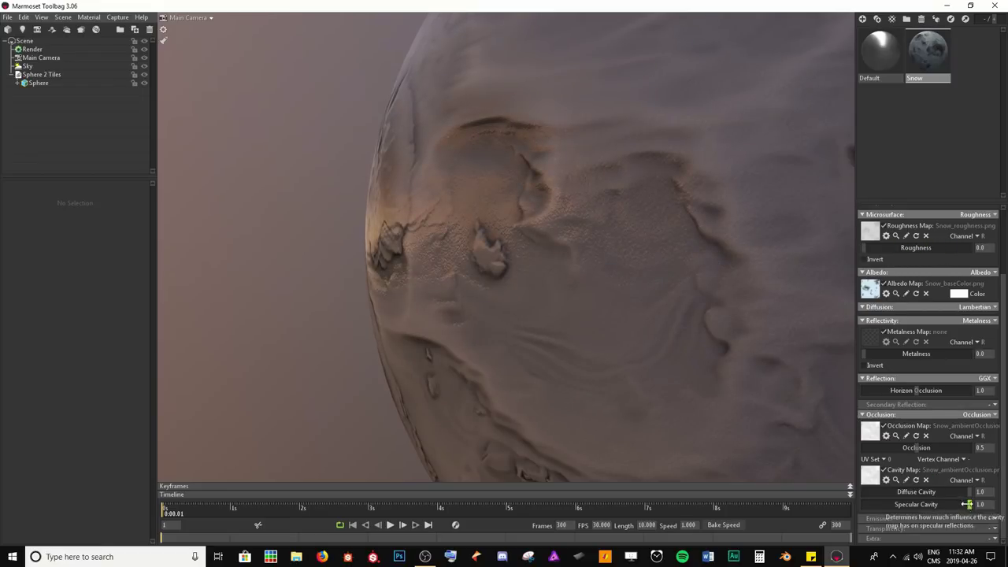
{"action": "mouse_move", "coordinate": [967, 504]}
{"action": "left_mouse_down"}
{"action": "mouse_move", "coordinate": [819, 501]}
{"action": "mouse_move", "coordinate": [968, 504]}
{"action": "mouse_move", "coordinate": [792, 512]}
{"action": "left_mouse_up"}
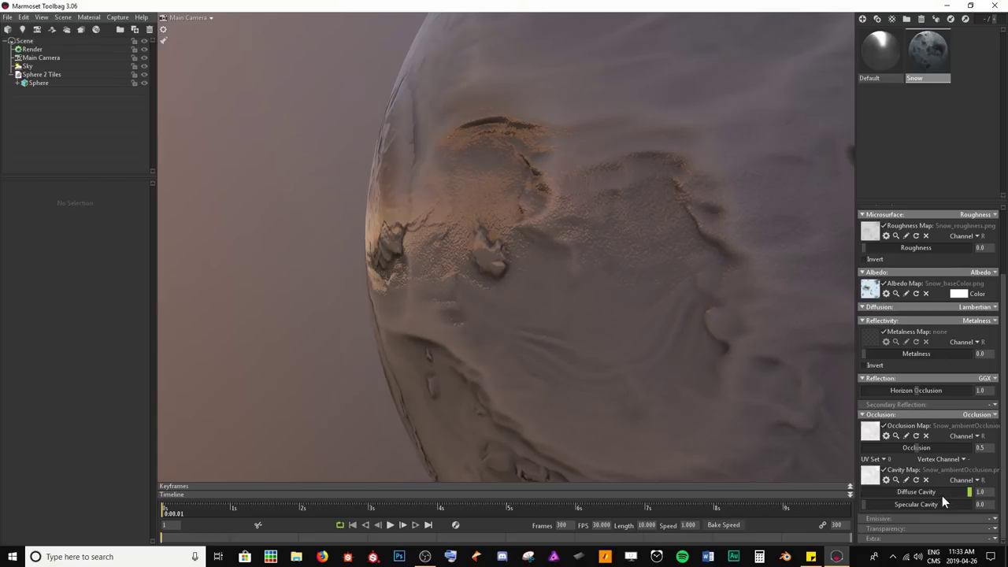
{"action": "mouse_move", "coordinate": [862, 502]}
{"action": "left_mouse_down"}
{"action": "mouse_move", "coordinate": [1003, 499]}
{"action": "mouse_move", "coordinate": [761, 518]}
{"action": "left_mouse_up"}
{"action": "left_click_drag", "start_coordinate": [658, 226], "coordinate": [506, 136]}
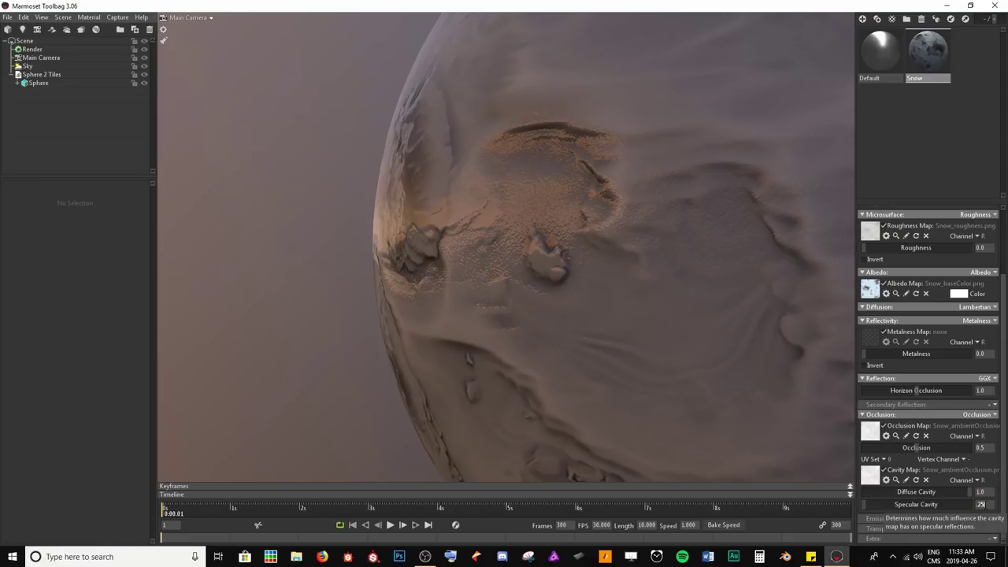
{"action": "key", "text": "Return"}
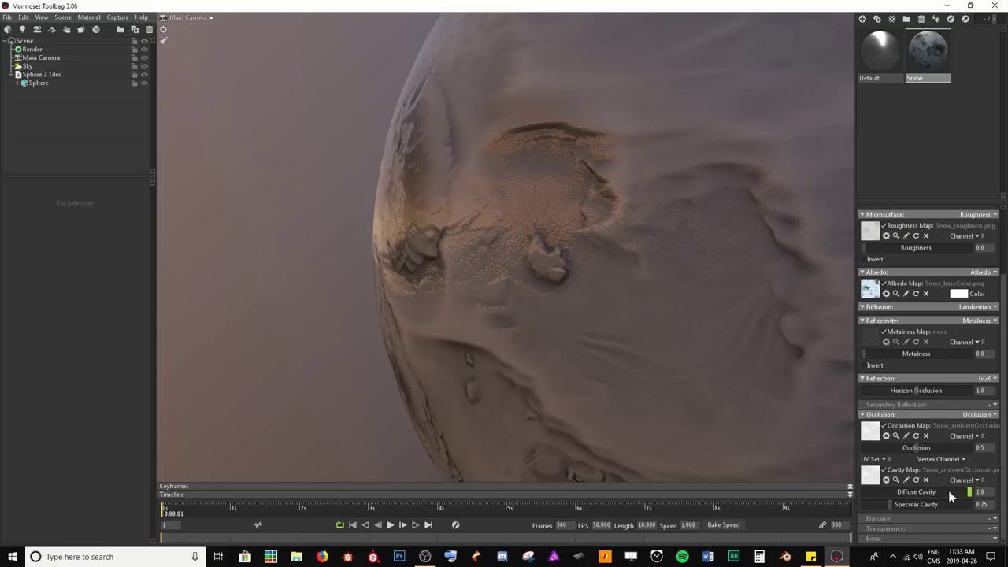
Raise the Snow material's Roughness to 0.836 and check the whole sphere's surface.
{"action": "left_click_drag", "start_coordinate": [866, 247], "coordinate": [953, 247]}
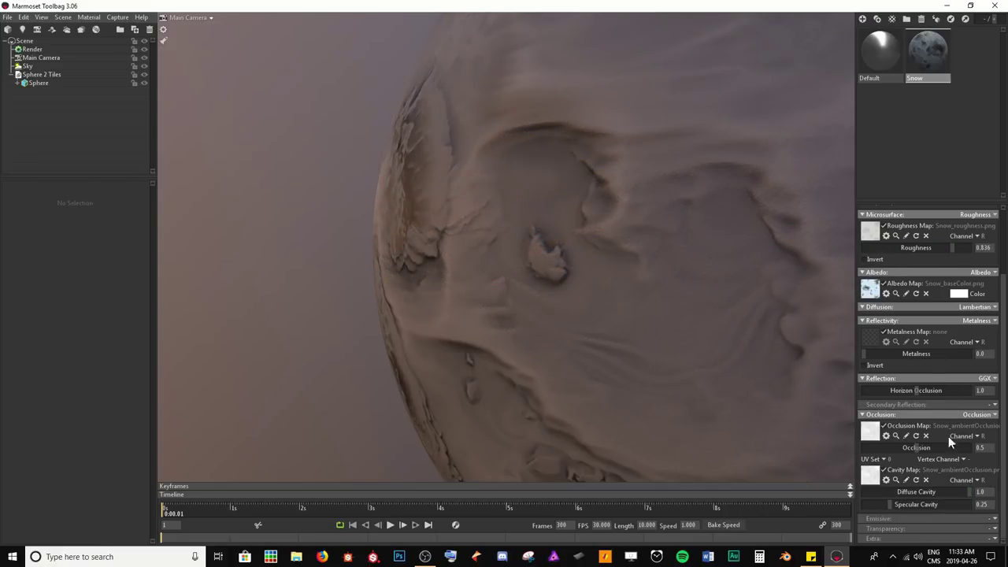
{"action": "left_click_drag", "start_coordinate": [758, 291], "coordinate": [433, 127]}
{"action": "scroll", "coordinate": [411, 235], "scroll_direction": "down", "scroll_amount": 5}
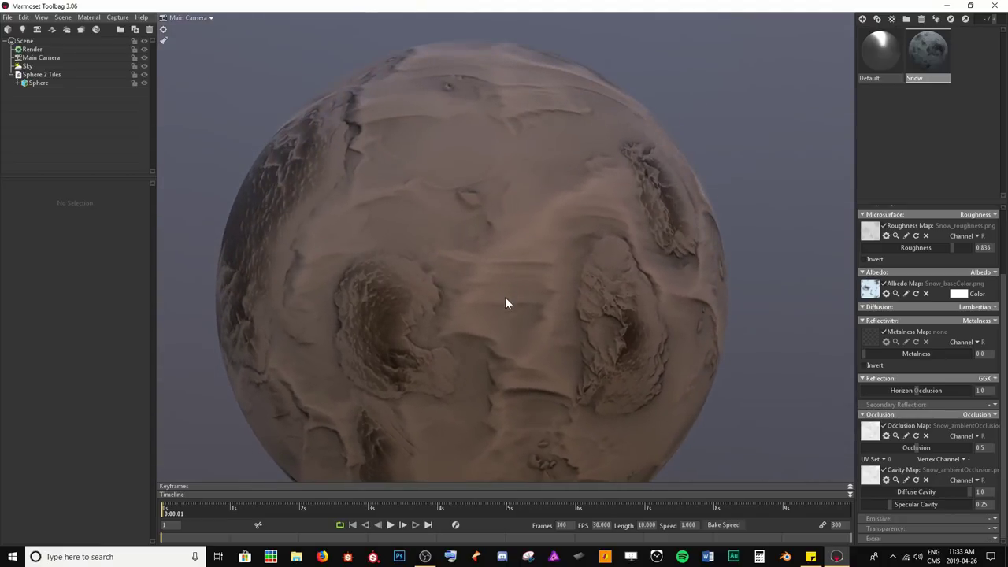
{"action": "left_click_drag", "start_coordinate": [506, 304], "coordinate": [506, 329]}
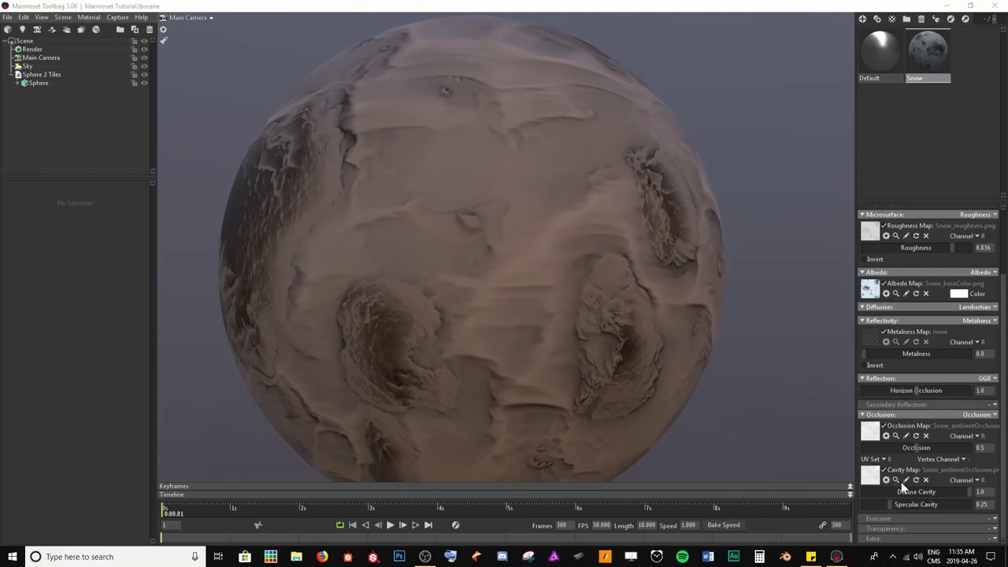
Set the Snow material's Diffuse Cavity to 0.1 and inspect the sphere.
{"action": "left_click_drag", "start_coordinate": [968, 491], "coordinate": [873, 482]}
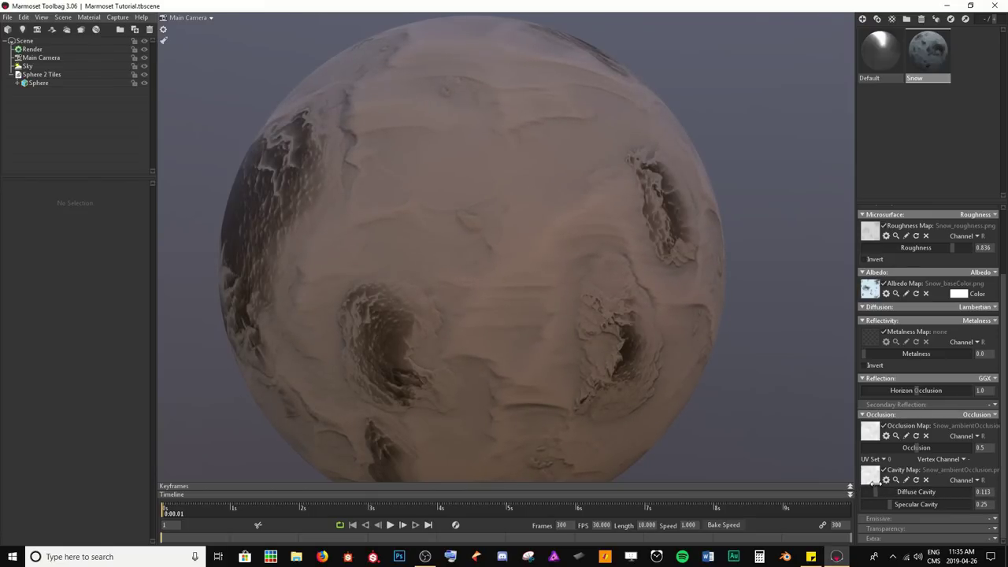
{"action": "left_click", "coordinate": [982, 492]}
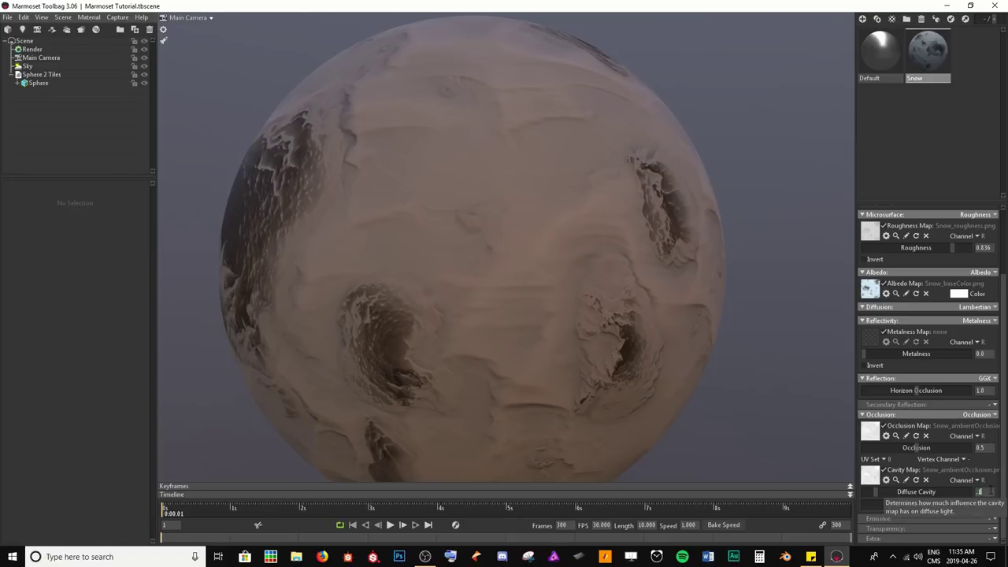
{"action": "type", "text": ".1"}
{"action": "key", "text": "Return"}
{"action": "left_click_drag", "start_coordinate": [631, 358], "coordinate": [635, 315]}
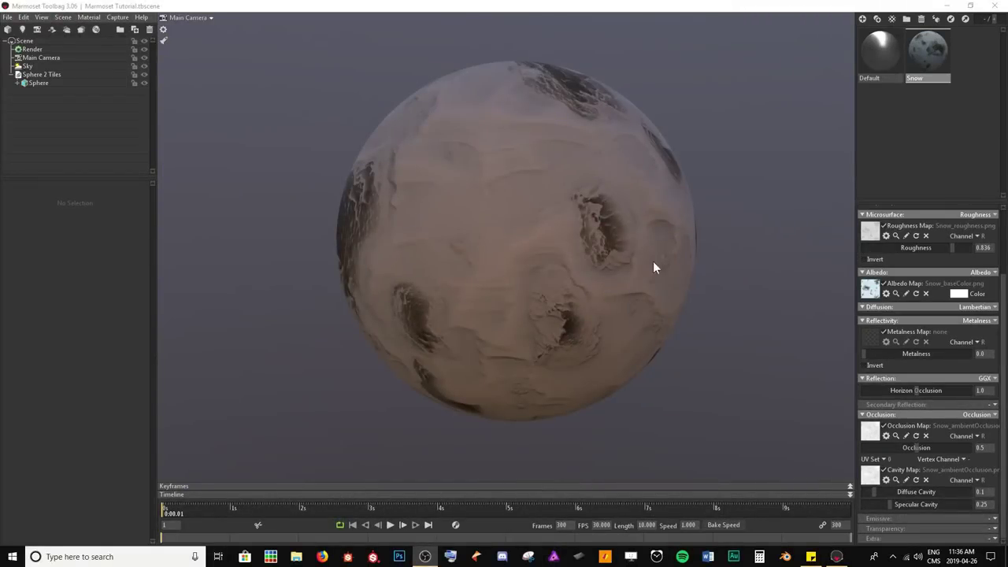
Deselect and reselect the Snow material, and review its settings from Subdivision down to the cavity values.
{"action": "left_click", "coordinate": [913, 152]}
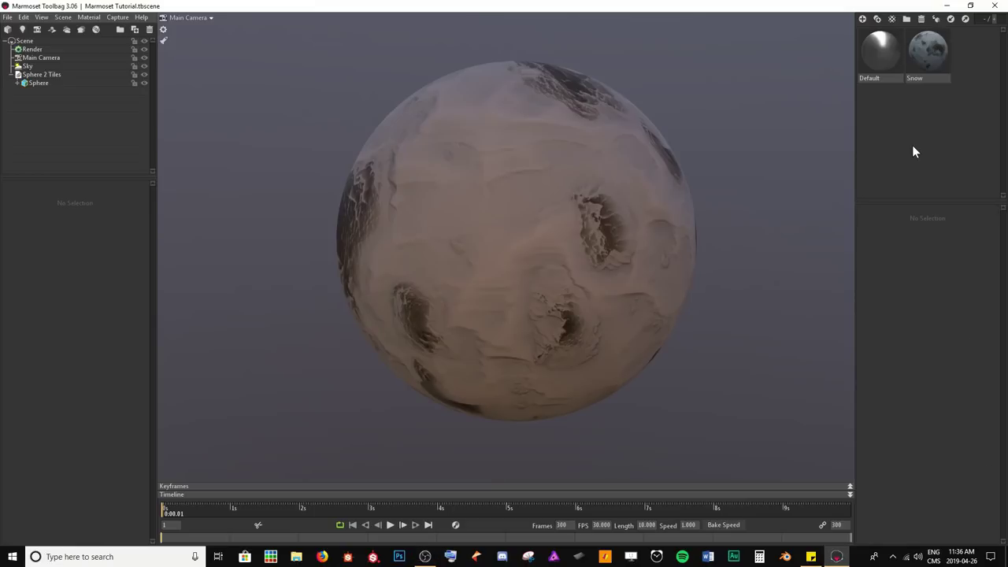
{"action": "left_click", "coordinate": [928, 50]}
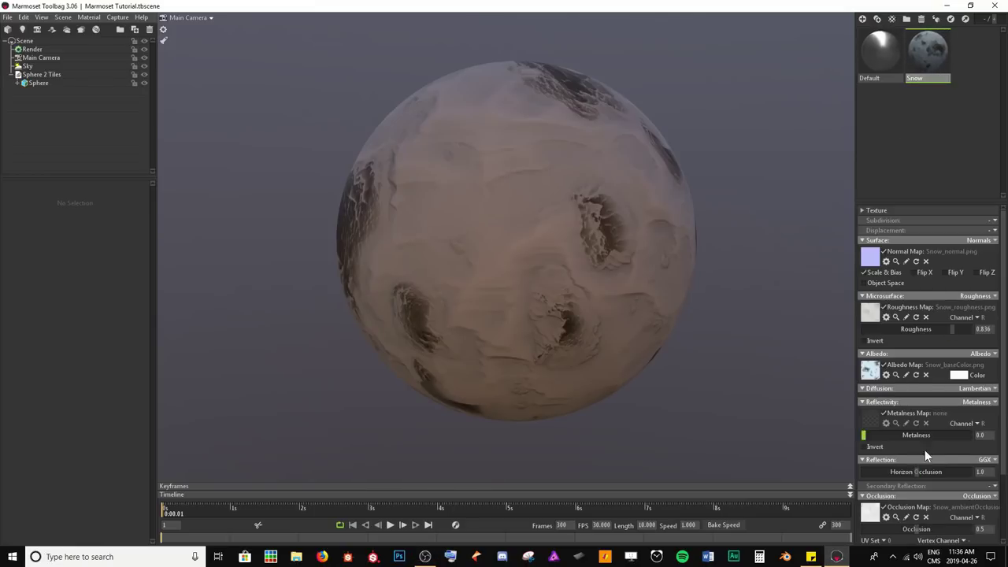
{"action": "scroll", "coordinate": [925, 441], "scroll_direction": "down", "scroll_amount": 3}
{"action": "scroll", "coordinate": [923, 399], "scroll_direction": "up", "scroll_amount": 1}
{"action": "mouse_move", "coordinate": [504, 271]}
{"action": "left_mouse_down"}
{"action": "mouse_move", "coordinate": [641, 260]}
{"action": "mouse_move", "coordinate": [516, 269]}
{"action": "left_mouse_up"}
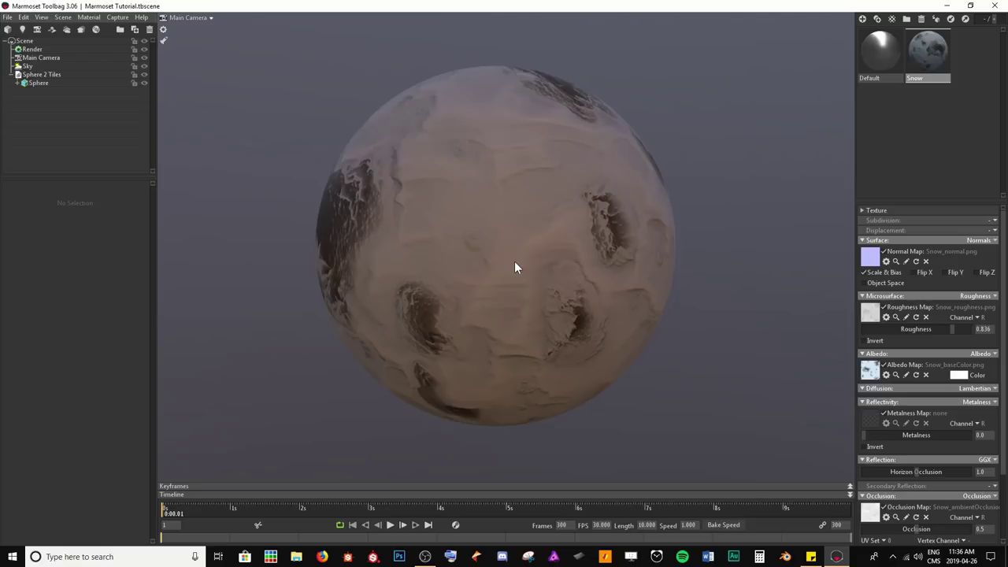
{"action": "scroll", "coordinate": [957, 400], "scroll_direction": "down", "scroll_amount": 1}
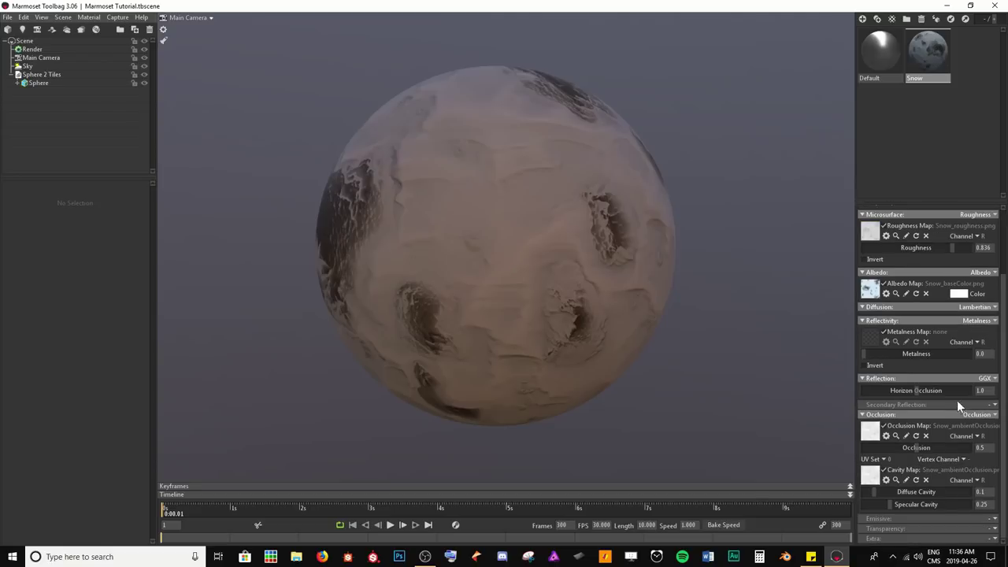
{"action": "scroll", "coordinate": [931, 433], "scroll_direction": "up", "scroll_amount": 1}
{"action": "scroll", "coordinate": [931, 433], "scroll_direction": "down", "scroll_amount": 1}
{"action": "scroll", "coordinate": [933, 390], "scroll_direction": "up", "scroll_amount": 1}
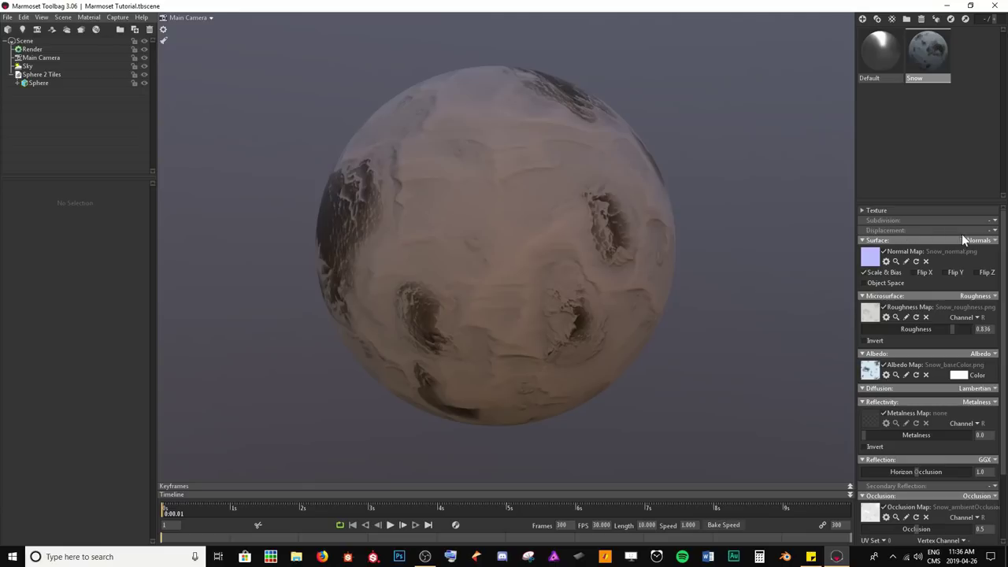
Set the Snow material's Subdivision to PN Triangles and its Displacement to Height.
{"action": "left_click", "coordinate": [995, 221]}
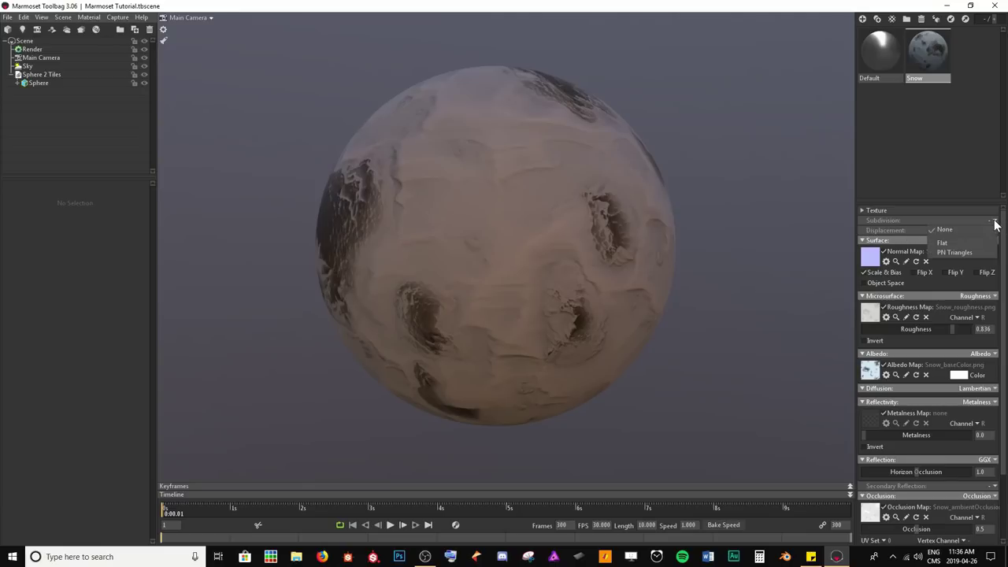
{"action": "left_click", "coordinate": [962, 252]}
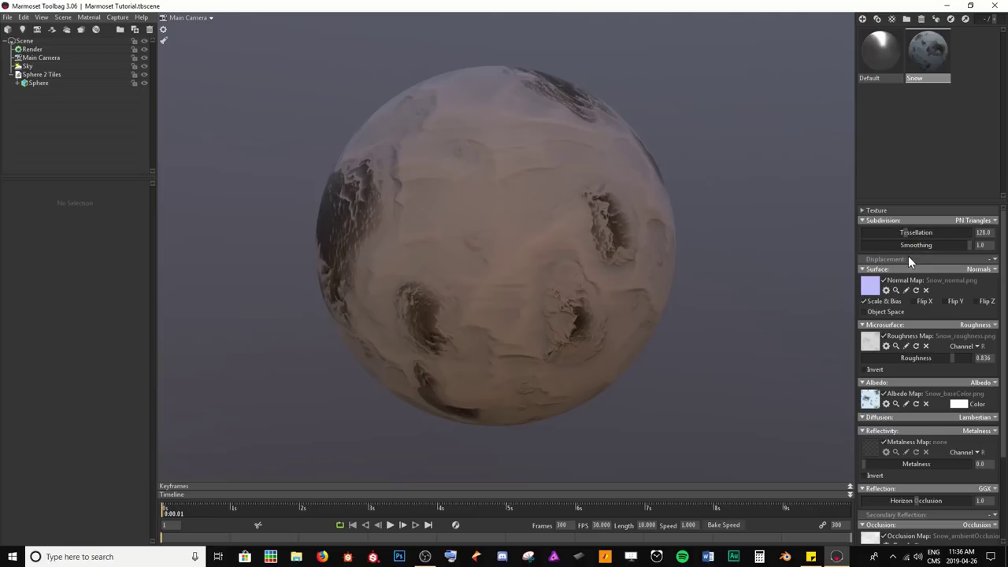
{"action": "left_click", "coordinate": [995, 261]}
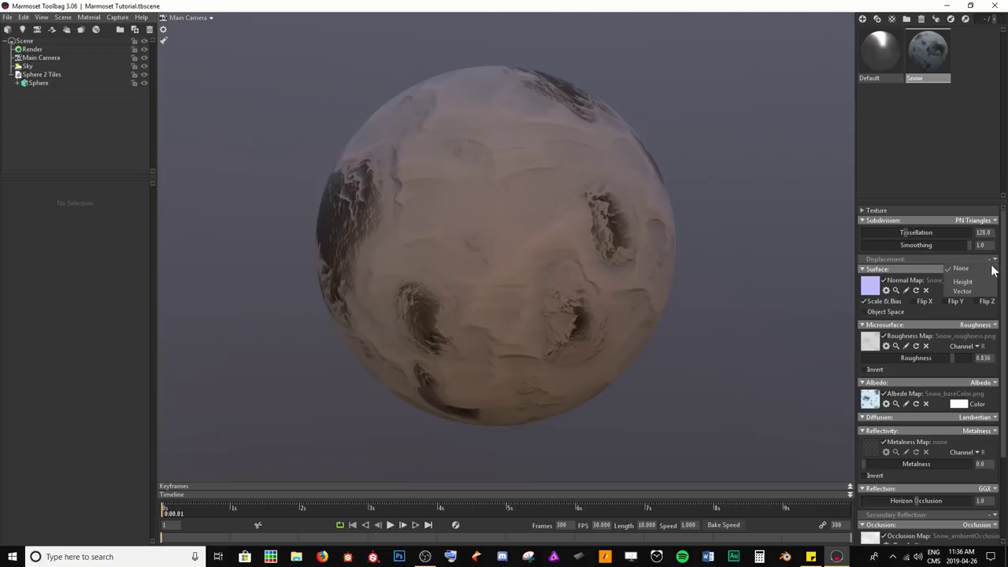
{"action": "left_click", "coordinate": [962, 282]}
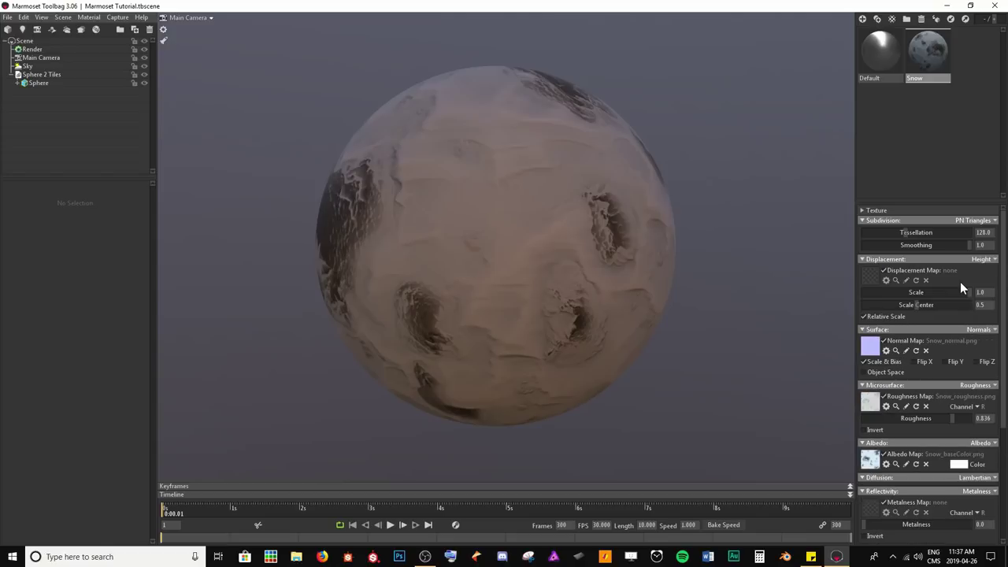
Load Snow_height from the Snow Textures folder as the Snow material's displacement map.
{"action": "left_click", "coordinate": [869, 276]}
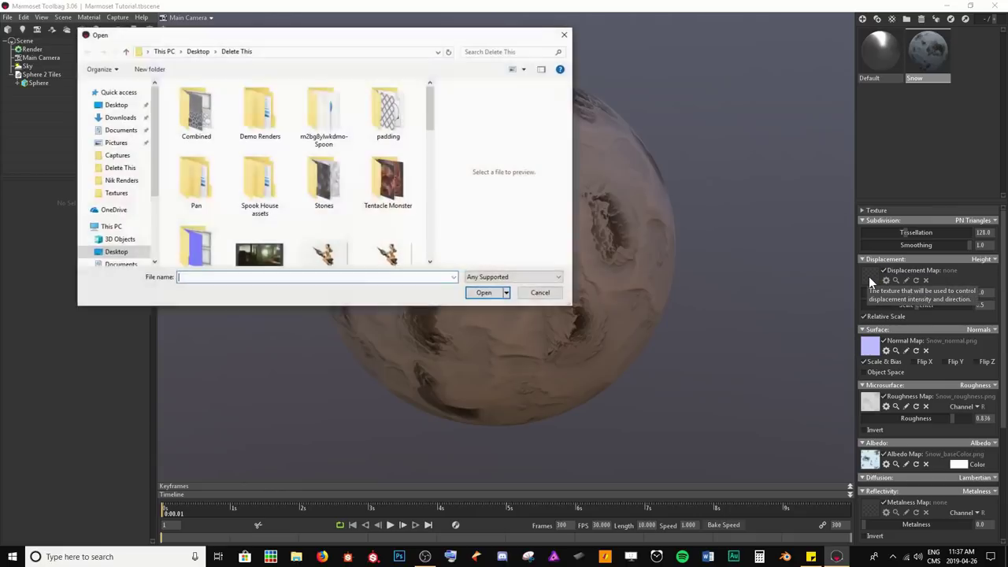
{"action": "scroll", "coordinate": [122, 236], "scroll_direction": "down", "scroll_amount": 2}
{"action": "left_click", "coordinate": [122, 257]}
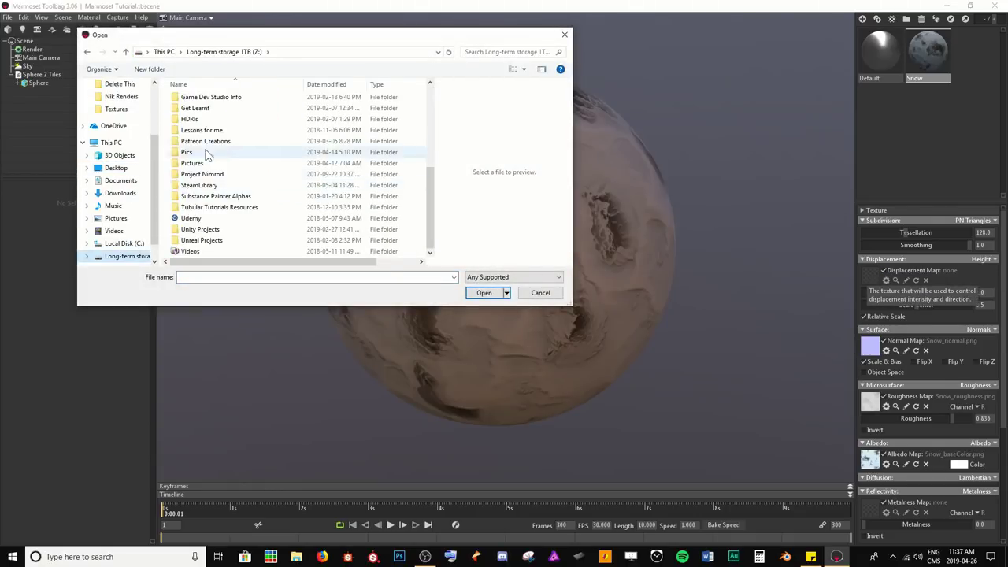
{"action": "double_click", "coordinate": [208, 153]}
{"action": "double_click", "coordinate": [207, 119]}
{"action": "double_click", "coordinate": [207, 207]}
{"action": "double_click", "coordinate": [207, 110]}
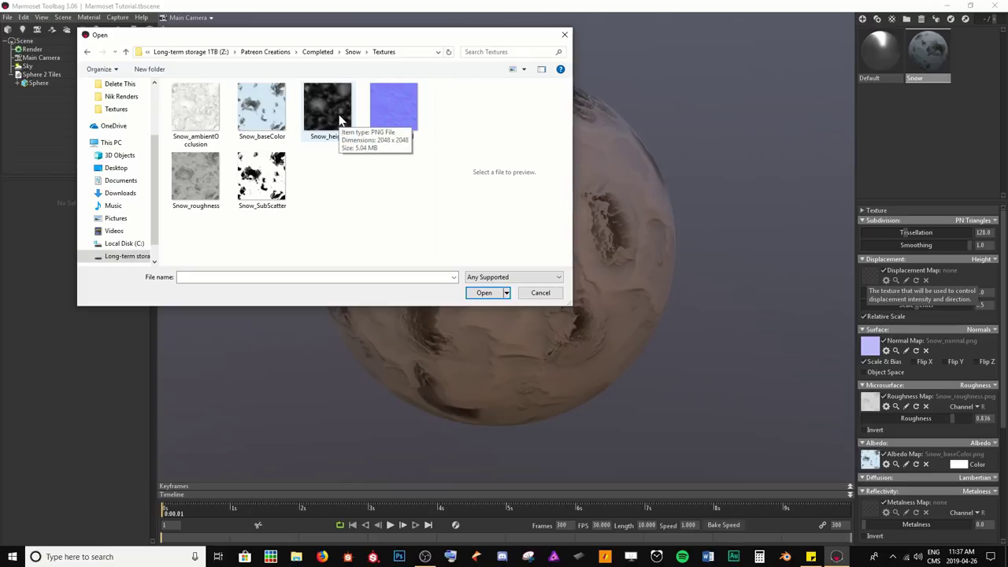
{"action": "double_click", "coordinate": [341, 119]}
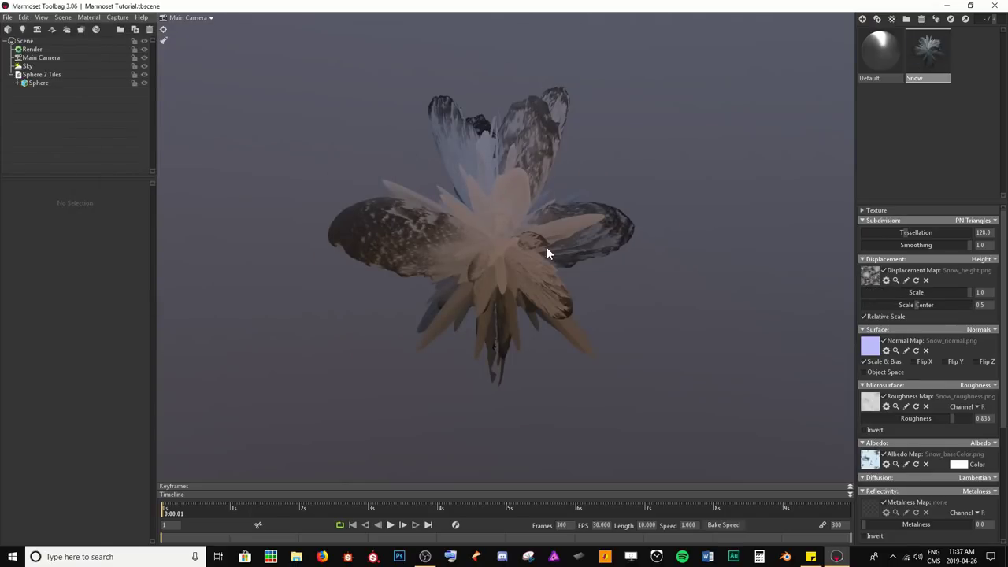
Reduce the displacement Scale to 0.114 and inspect the displaced sphere.
{"action": "left_click_drag", "start_coordinate": [549, 252], "coordinate": [522, 279]}
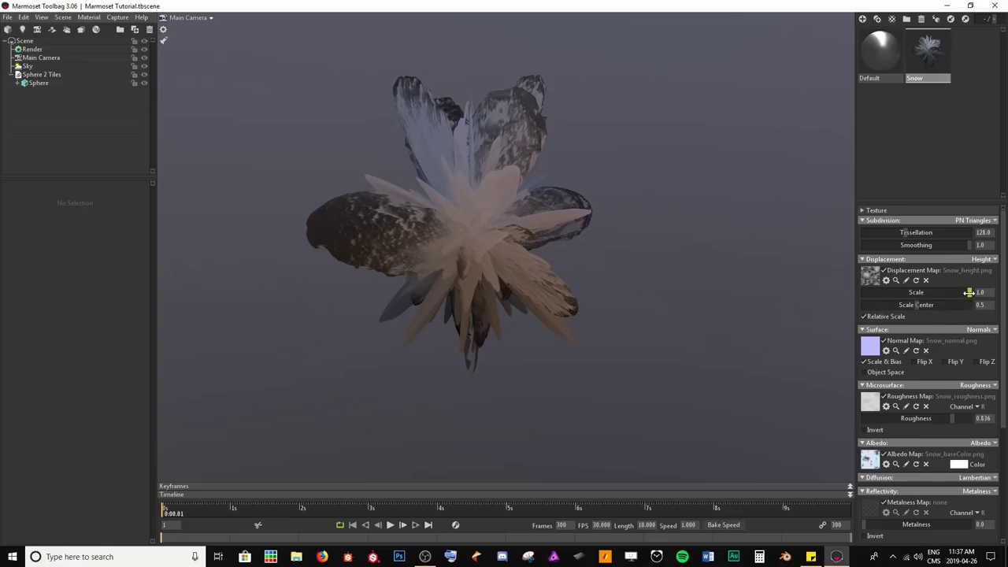
{"action": "left_click_drag", "start_coordinate": [973, 291], "coordinate": [916, 292]}
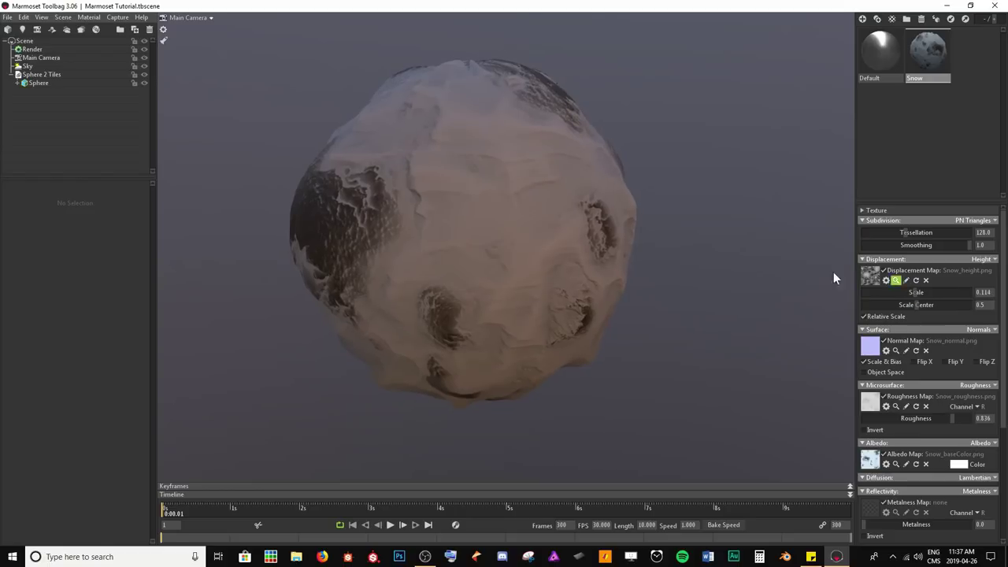
{"action": "left_click_drag", "start_coordinate": [833, 272], "coordinate": [508, 248]}
Select the sphere and examine its displaced wireframe at the 128 tessellation level.
{"action": "left_click", "coordinate": [459, 189]}
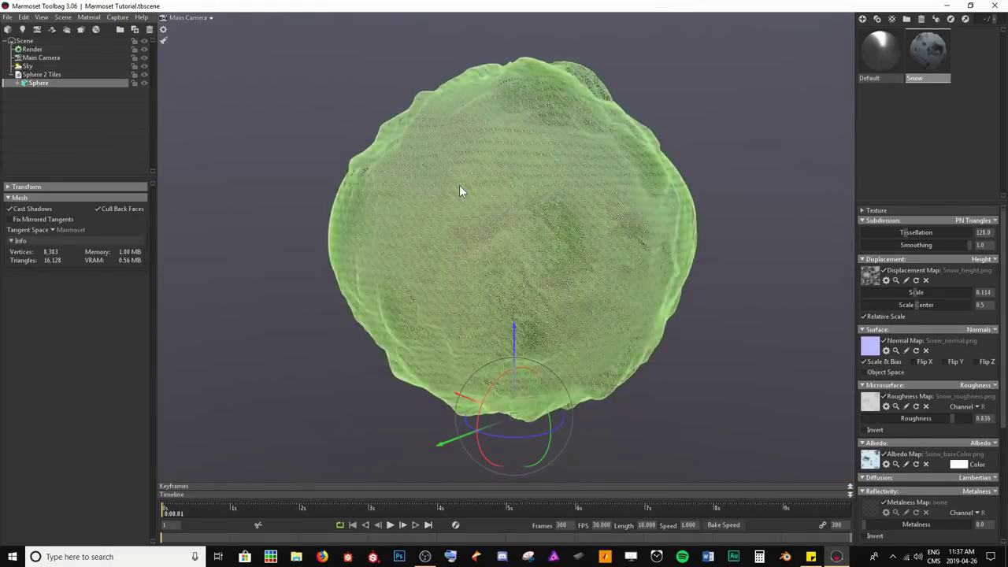
{"action": "scroll", "coordinate": [461, 191], "scroll_direction": "up", "scroll_amount": 2}
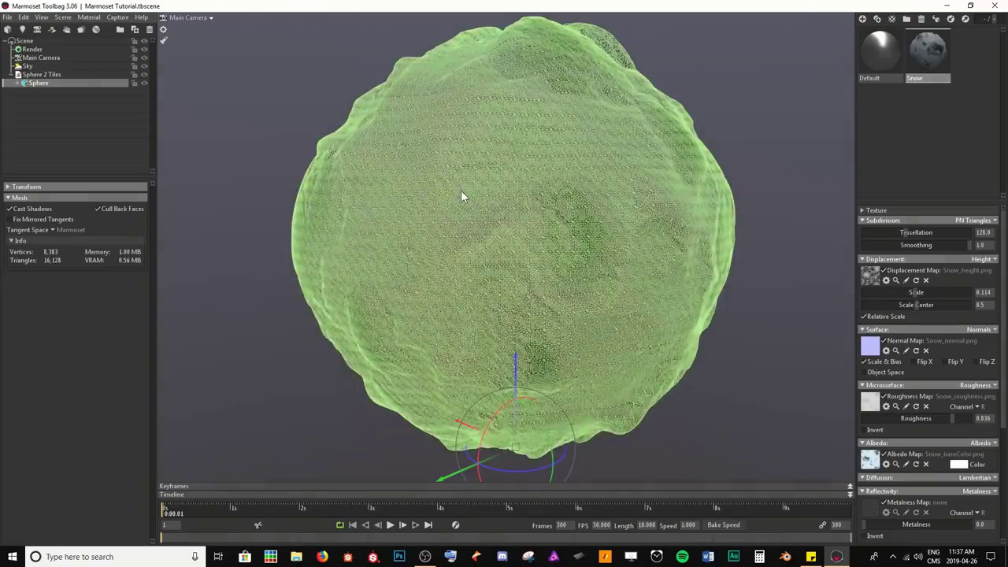
{"action": "left_click_drag", "start_coordinate": [461, 196], "coordinate": [516, 256]}
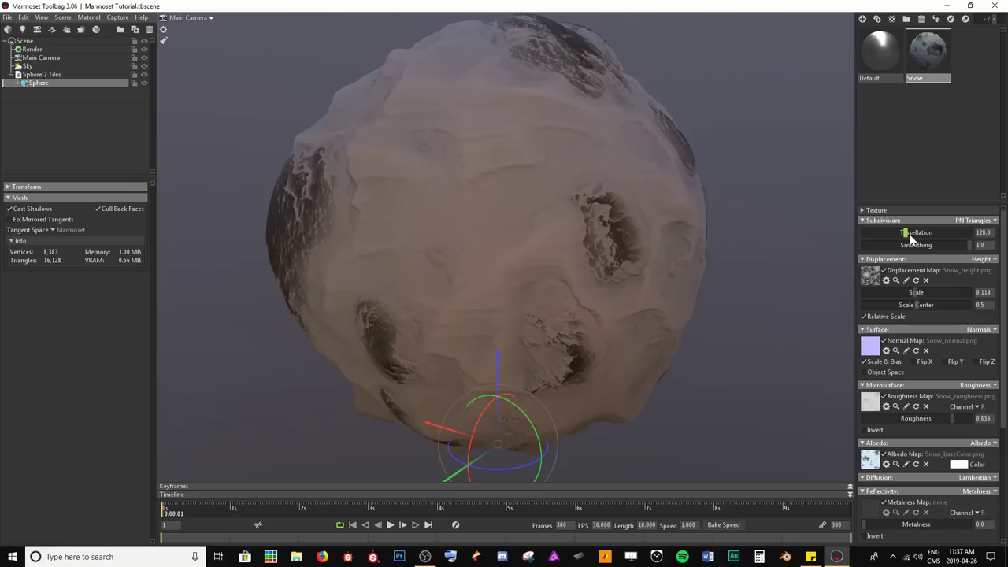
Try lowering the Snow material's Tessellation to 0.0 and inspect the sphere's coarser wireframe and surface up close.
{"action": "left_click_drag", "start_coordinate": [906, 234], "coordinate": [854, 235]}
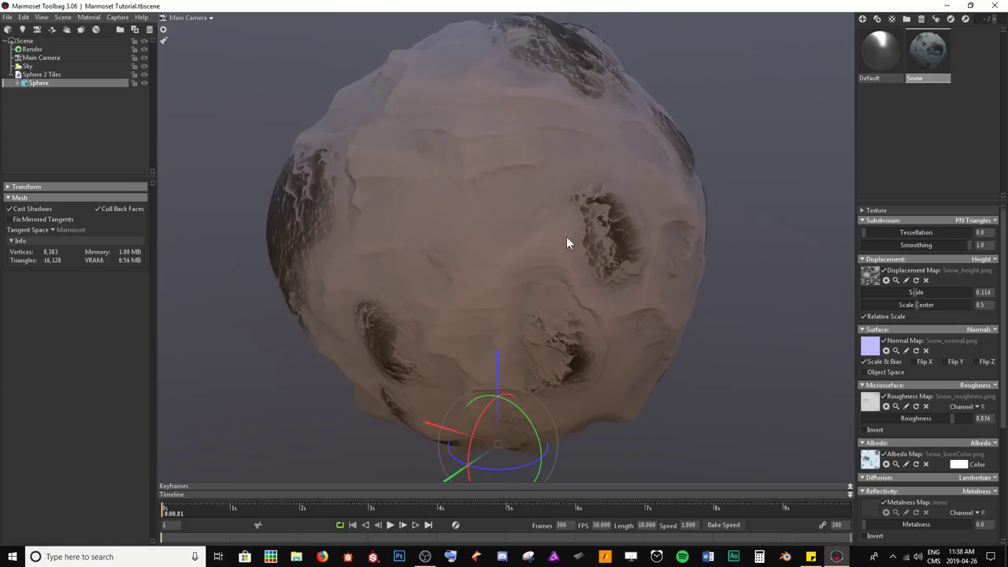
{"action": "left_click", "coordinate": [561, 236]}
{"action": "left_click", "coordinate": [496, 210]}
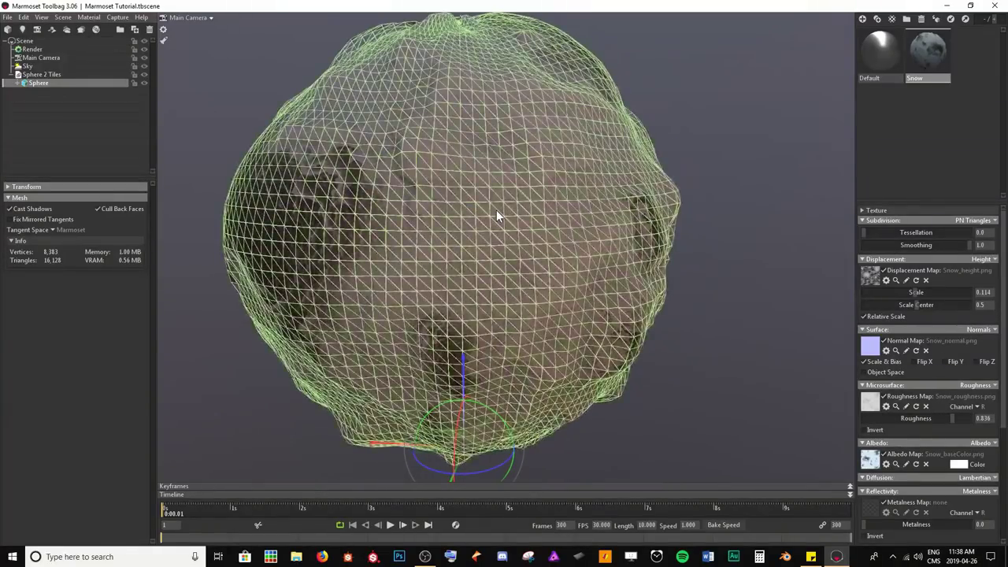
{"action": "scroll", "coordinate": [535, 229], "scroll_direction": "up", "scroll_amount": 5}
{"action": "mouse_move", "coordinate": [579, 226]}
{"action": "left_mouse_down"}
{"action": "mouse_move", "coordinate": [475, 228]}
{"action": "mouse_move", "coordinate": [595, 230]}
{"action": "left_mouse_up"}
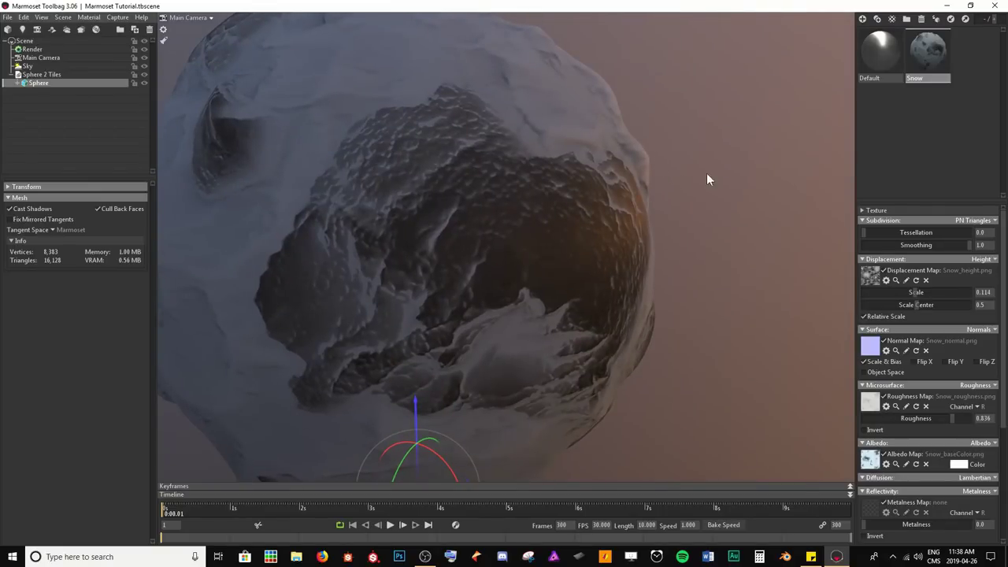
Try raising the Snow material's Tessellation to about 1308 and inspect the sphere, with speedy viewport mode enabled.
{"action": "left_click_drag", "start_coordinate": [885, 237], "coordinate": [907, 245]}
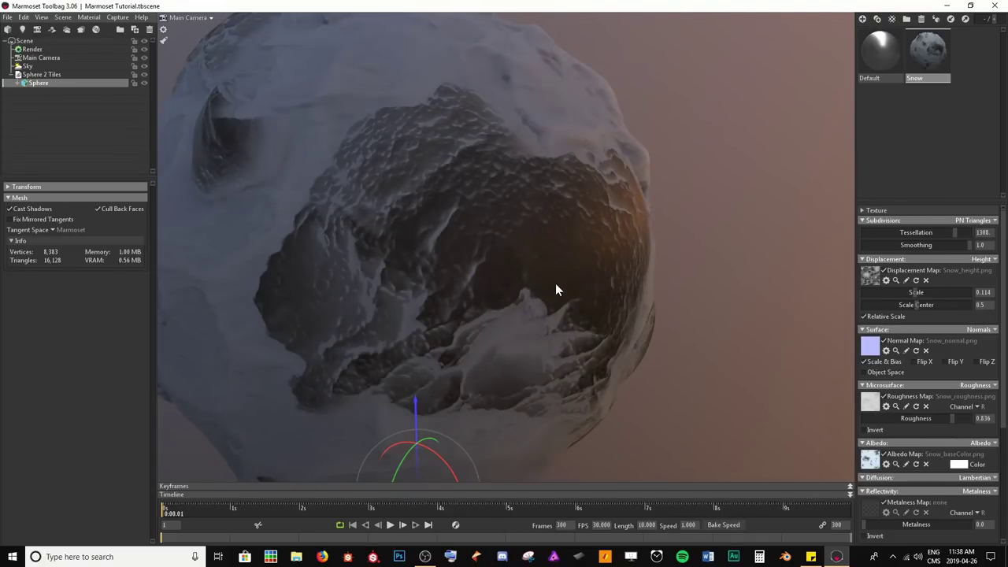
{"action": "left_click_drag", "start_coordinate": [555, 285], "coordinate": [528, 285]}
{"action": "left_click_drag", "start_coordinate": [600, 282], "coordinate": [490, 274], "text": "shift"}
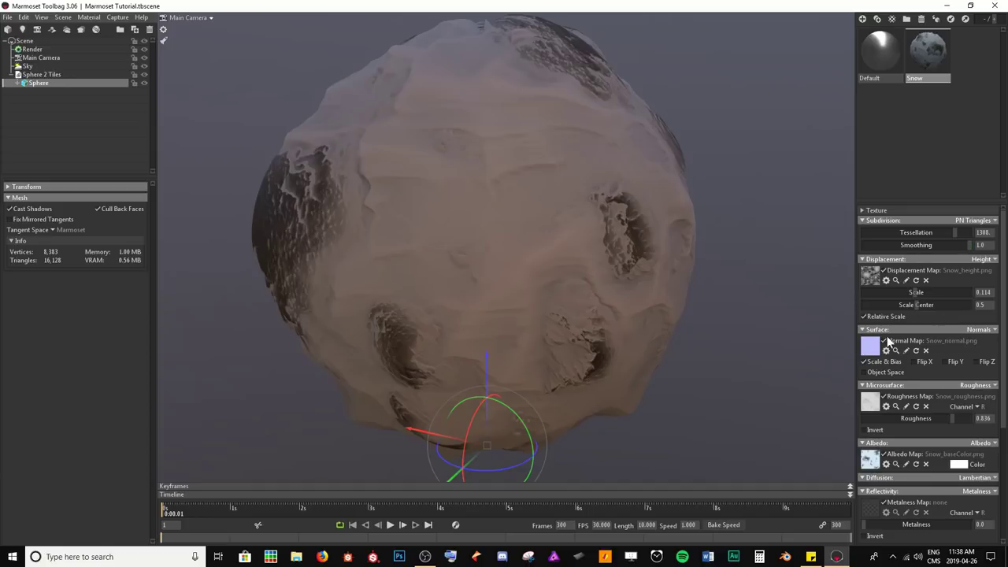
{"action": "left_click_drag", "start_coordinate": [560, 260], "coordinate": [415, 297]}
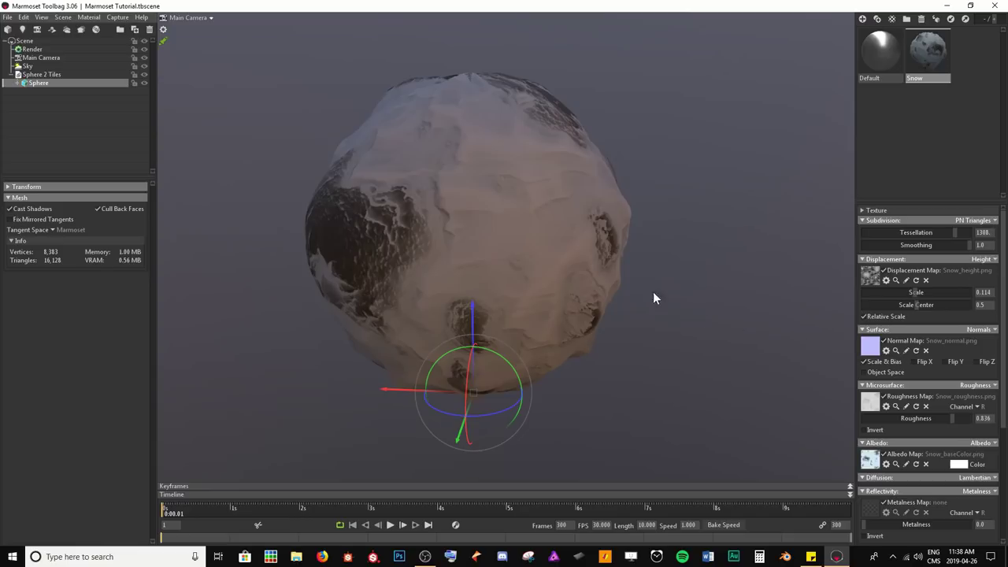
{"action": "left_click", "coordinate": [586, 260]}
{"action": "mouse_move", "coordinate": [326, 258]}
{"action": "left_mouse_down"}
{"action": "mouse_move", "coordinate": [438, 258]}
{"action": "mouse_move", "coordinate": [524, 235]}
{"action": "mouse_move", "coordinate": [418, 253]}
{"action": "mouse_move", "coordinate": [441, 202]}
{"action": "mouse_move", "coordinate": [522, 171]}
{"action": "mouse_move", "coordinate": [562, 274]}
{"action": "mouse_move", "coordinate": [527, 301]}
{"action": "mouse_move", "coordinate": [600, 252]}
{"action": "mouse_move", "coordinate": [297, 261]}
{"action": "mouse_move", "coordinate": [575, 261]}
{"action": "mouse_move", "coordinate": [673, 272]}
{"action": "mouse_move", "coordinate": [441, 289]}
{"action": "mouse_move", "coordinate": [679, 293]}
{"action": "left_mouse_up"}
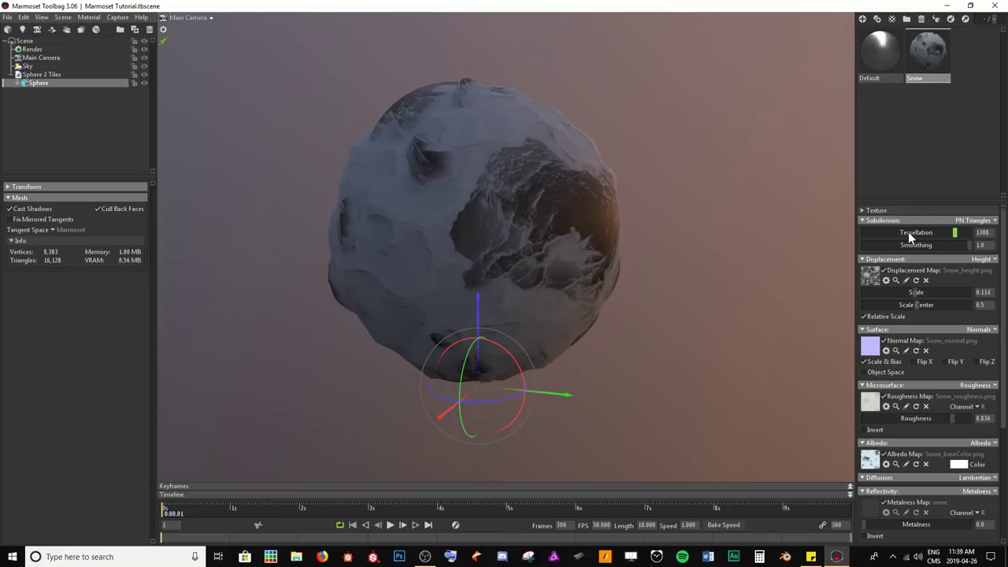
Set the Snow material's Tessellation to 104.8, disable speedy viewport mode and check the sphere from several sides.
{"action": "left_click_drag", "start_coordinate": [908, 231], "coordinate": [903, 231]}
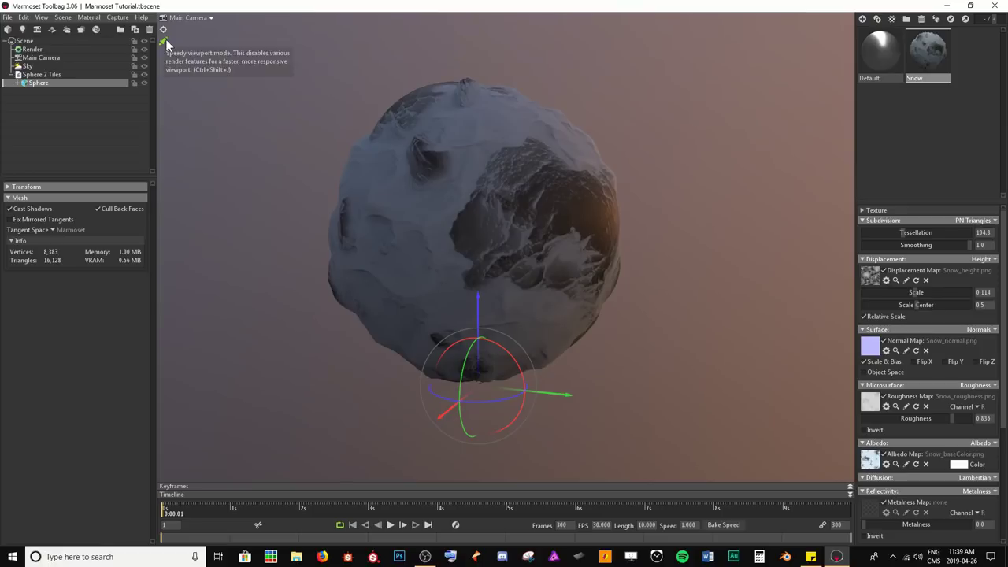
{"action": "left_click_drag", "start_coordinate": [669, 229], "coordinate": [523, 219]}
{"action": "left_click", "coordinate": [523, 219]}
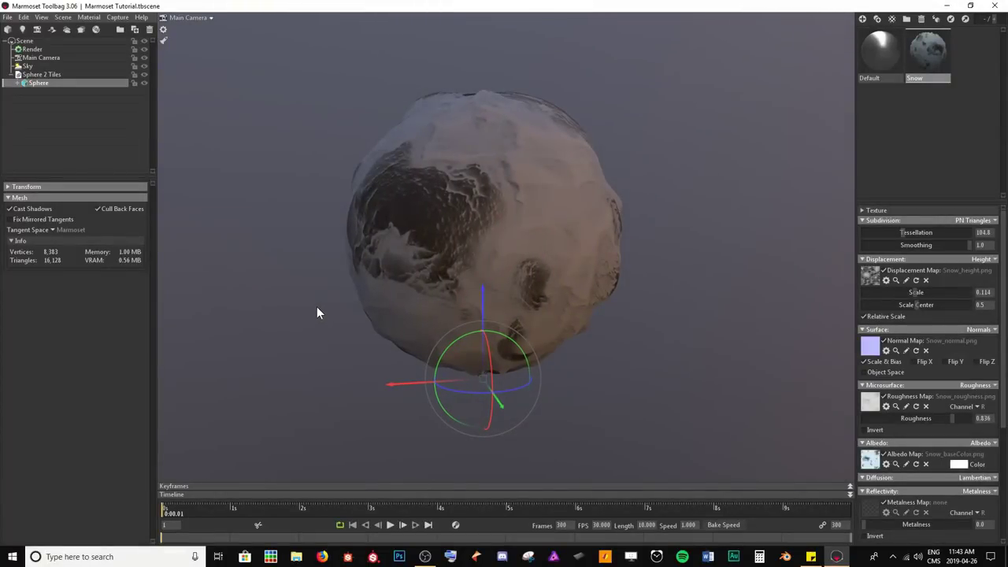
{"action": "key", "text": "f"}
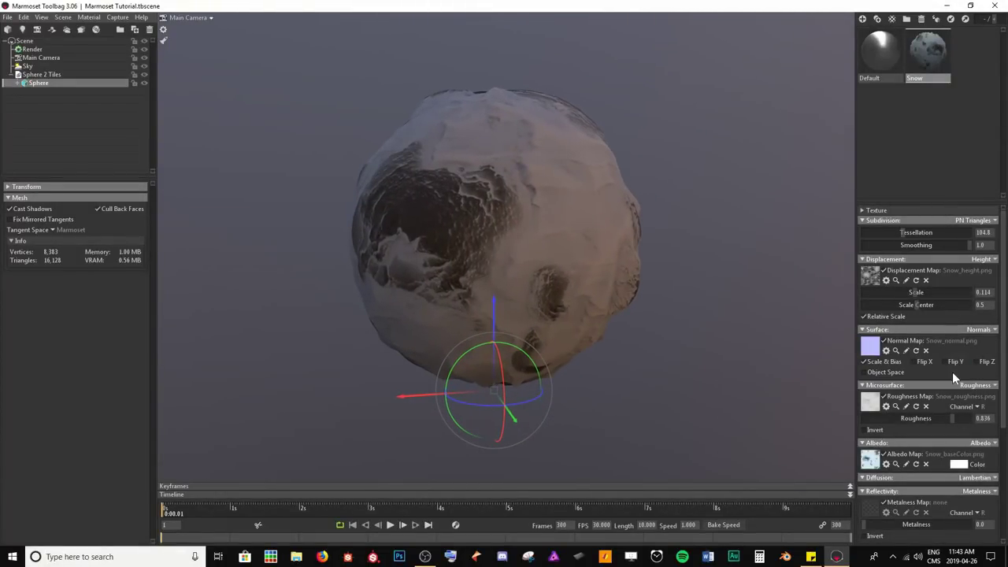
{"action": "left_click_drag", "start_coordinate": [553, 218], "coordinate": [552, 274]}
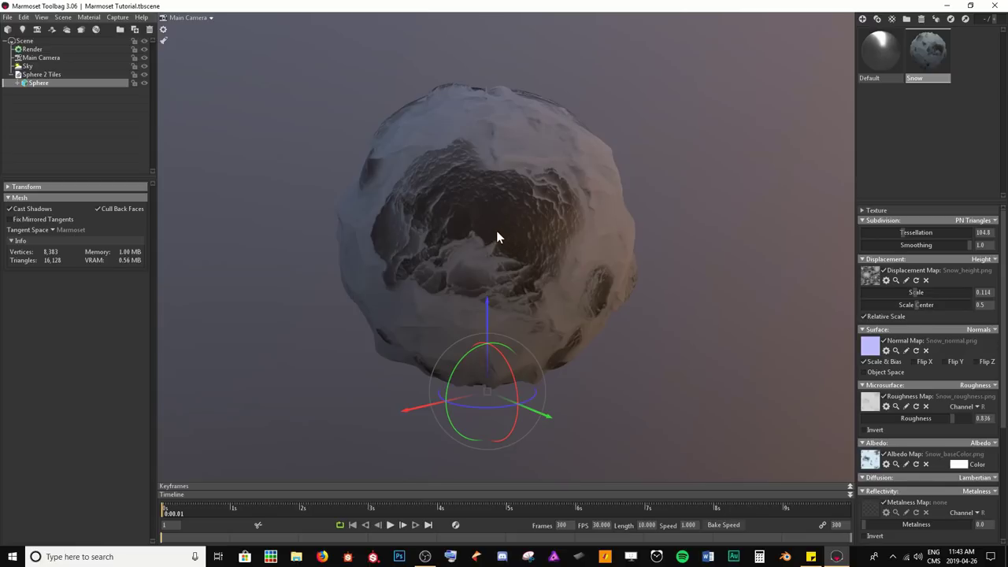
Select the Sky object and examine how its light falls on the snow sphere from different sides.
{"action": "left_click", "coordinate": [27, 67]}
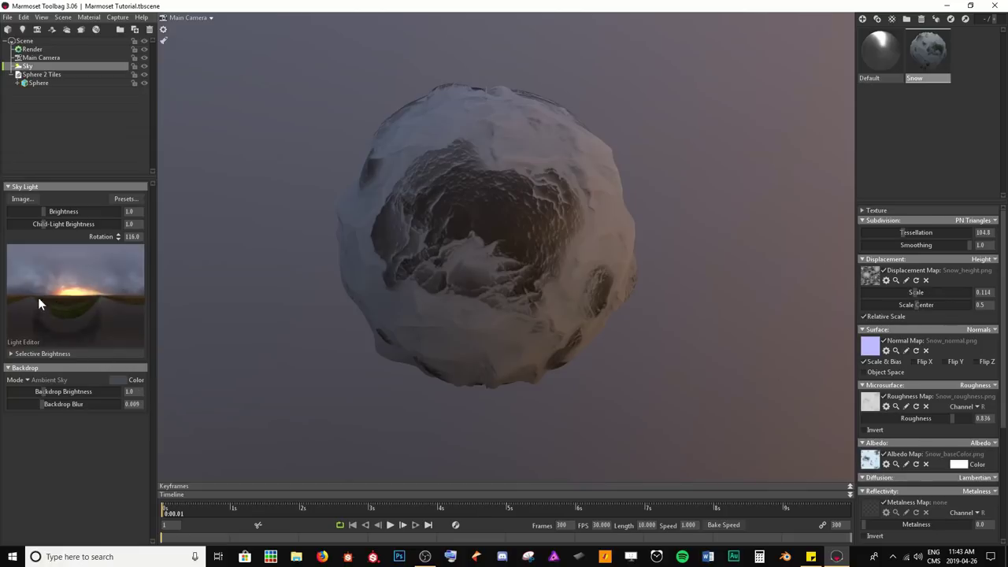
{"action": "left_click_drag", "start_coordinate": [313, 309], "coordinate": [529, 323]}
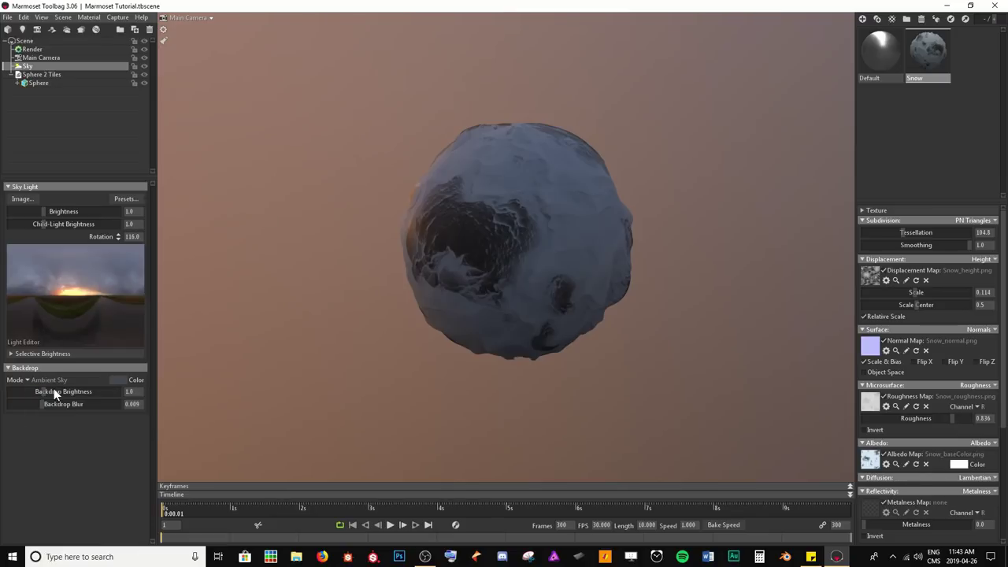
{"action": "left_click_drag", "start_coordinate": [512, 365], "coordinate": [709, 368]}
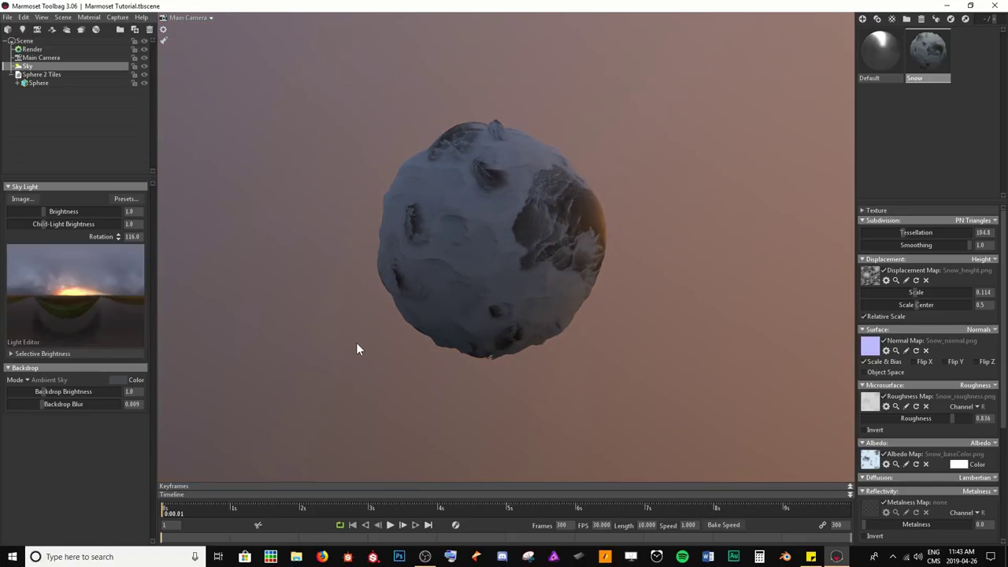
{"action": "left_click_drag", "start_coordinate": [474, 349], "coordinate": [715, 122]}
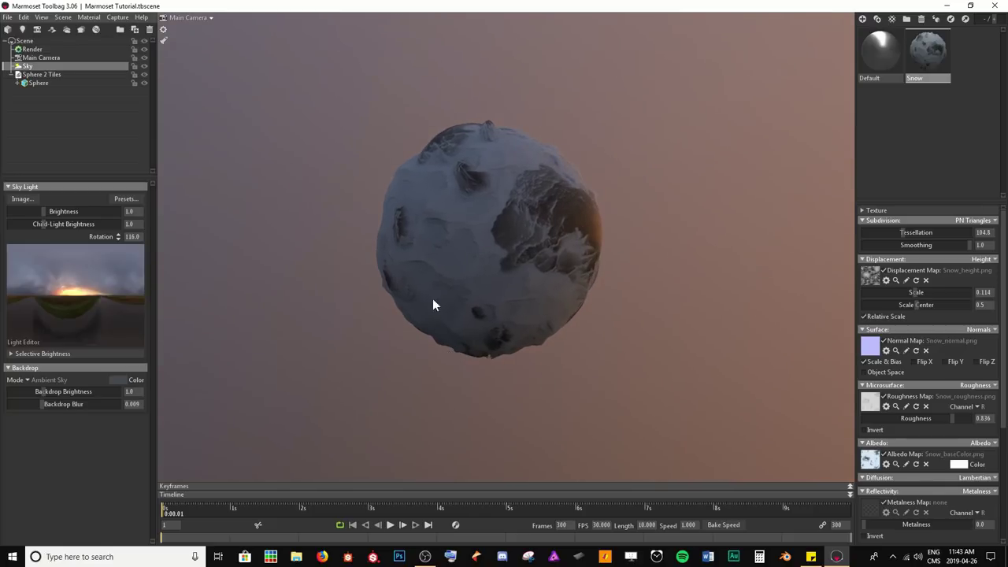
{"action": "left_click_drag", "start_coordinate": [433, 303], "coordinate": [372, 225]}
{"action": "left_click_drag", "start_coordinate": [361, 345], "coordinate": [582, 284]}
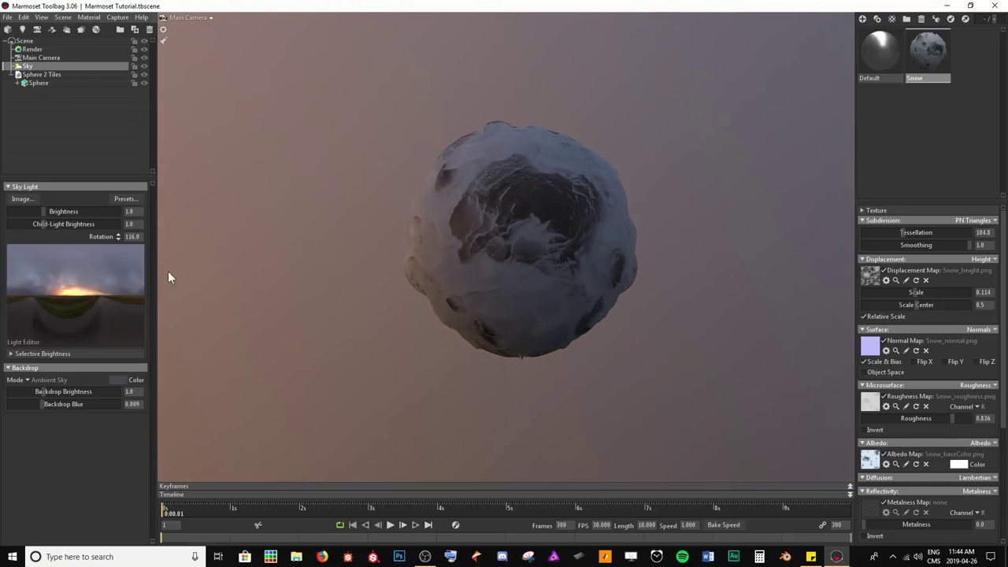
{"action": "mouse_move", "coordinate": [441, 295]}
{"action": "left_mouse_down"}
{"action": "mouse_move", "coordinate": [464, 288]}
{"action": "mouse_move", "coordinate": [441, 307]}
{"action": "left_mouse_up"}
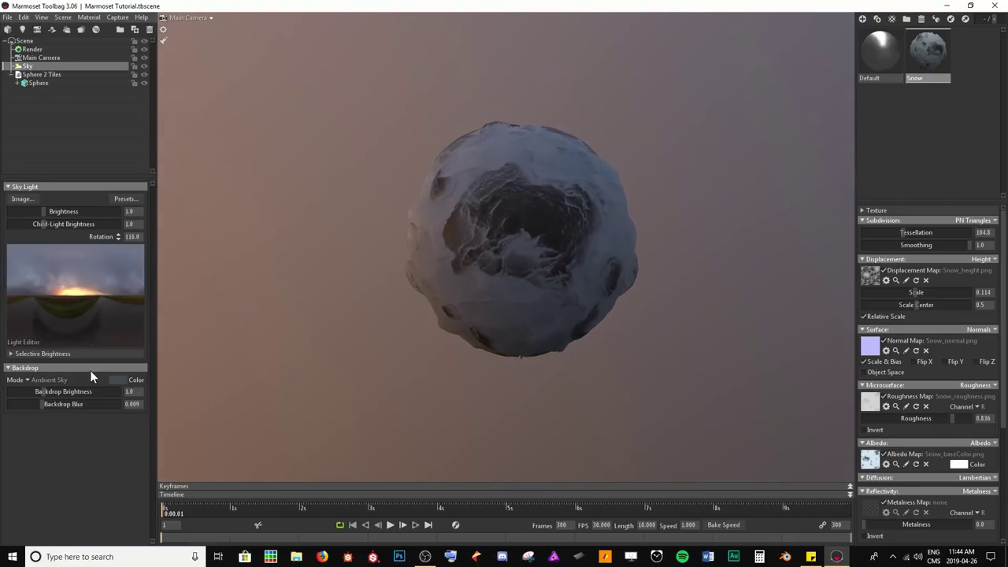
Switch the Sky's Backdrop mode to Blurred Sky and view the sphere against it from several angles.
{"action": "left_click", "coordinate": [25, 381]}
{"action": "left_click", "coordinate": [41, 402]}
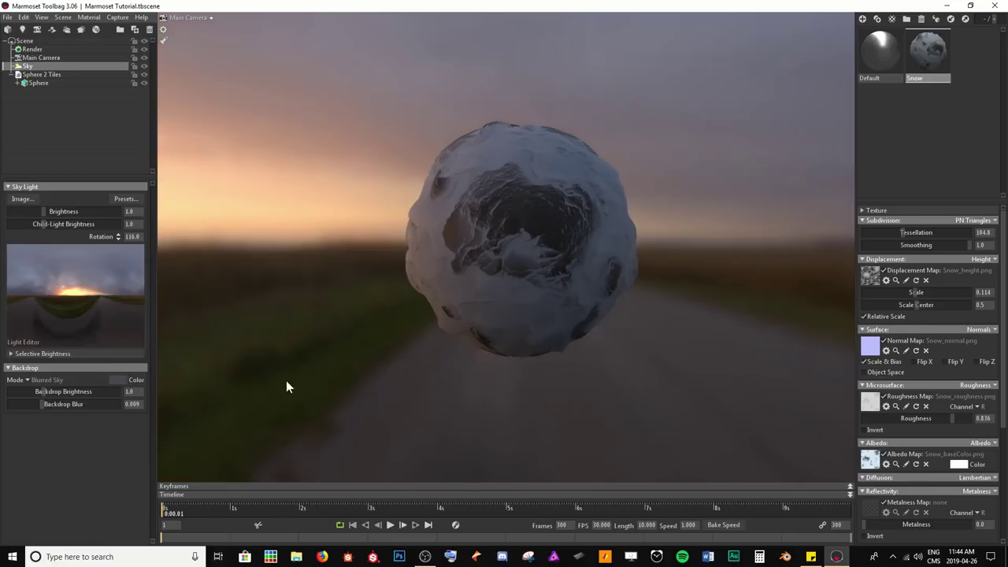
{"action": "left_click_drag", "start_coordinate": [286, 380], "coordinate": [373, 315]}
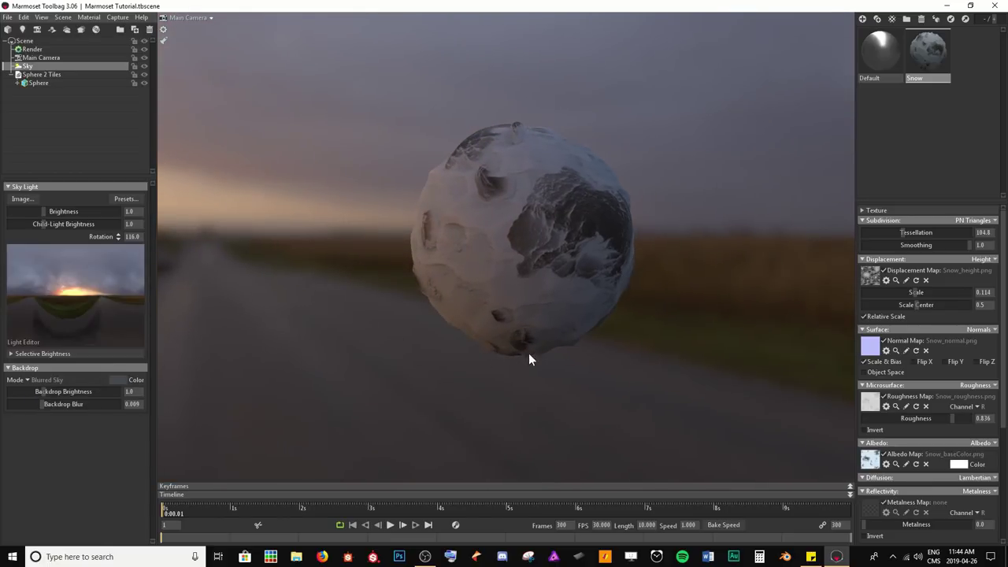
{"action": "left_click_drag", "start_coordinate": [529, 354], "coordinate": [496, 362]}
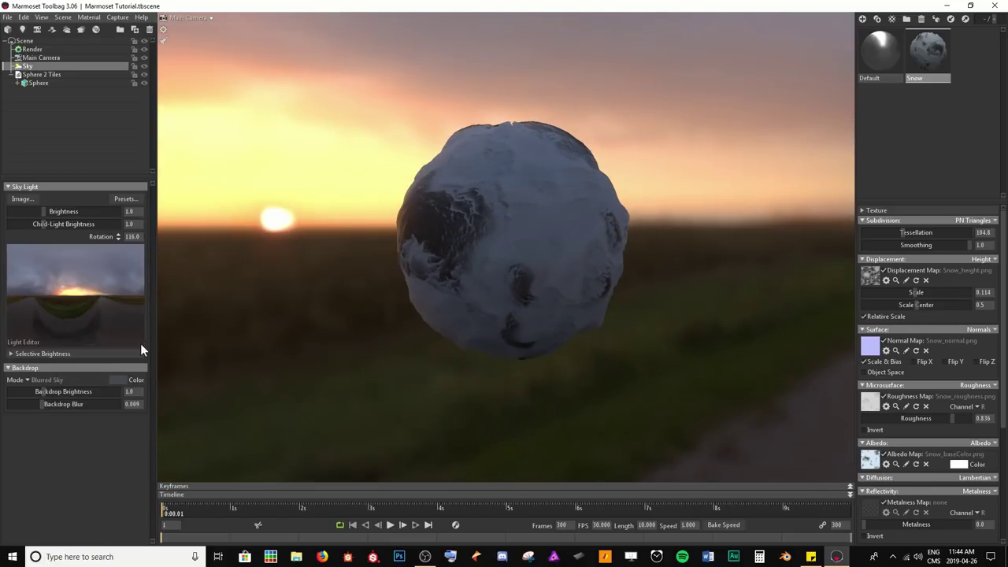
{"action": "left_click_drag", "start_coordinate": [259, 349], "coordinate": [82, 374]}
Switch the Sky's Backdrop mode to the unblurred Sky and view the sphere against it.
{"action": "left_click", "coordinate": [33, 380]}
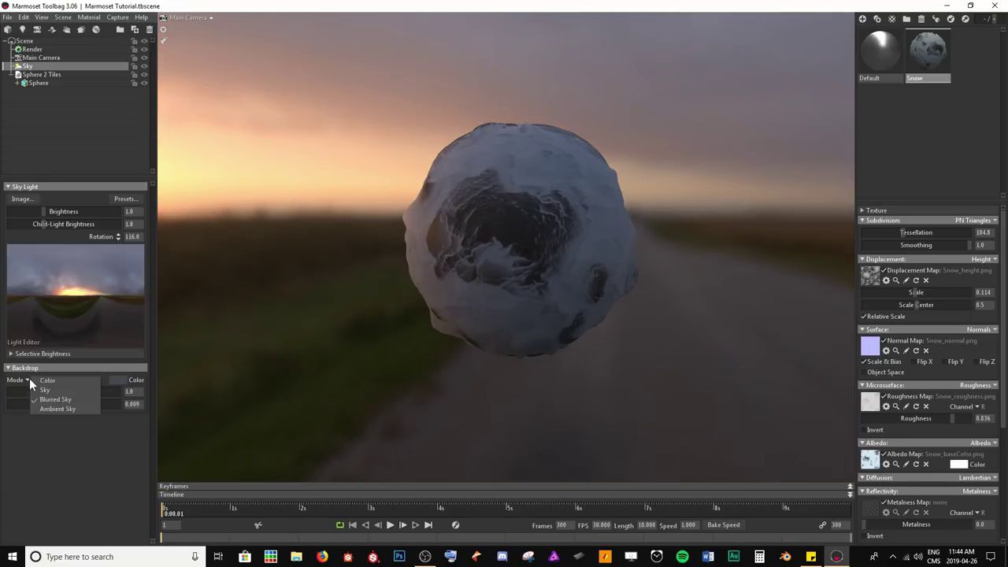
{"action": "left_click", "coordinate": [38, 389]}
{"action": "left_click_drag", "start_coordinate": [356, 352], "coordinate": [551, 319]}
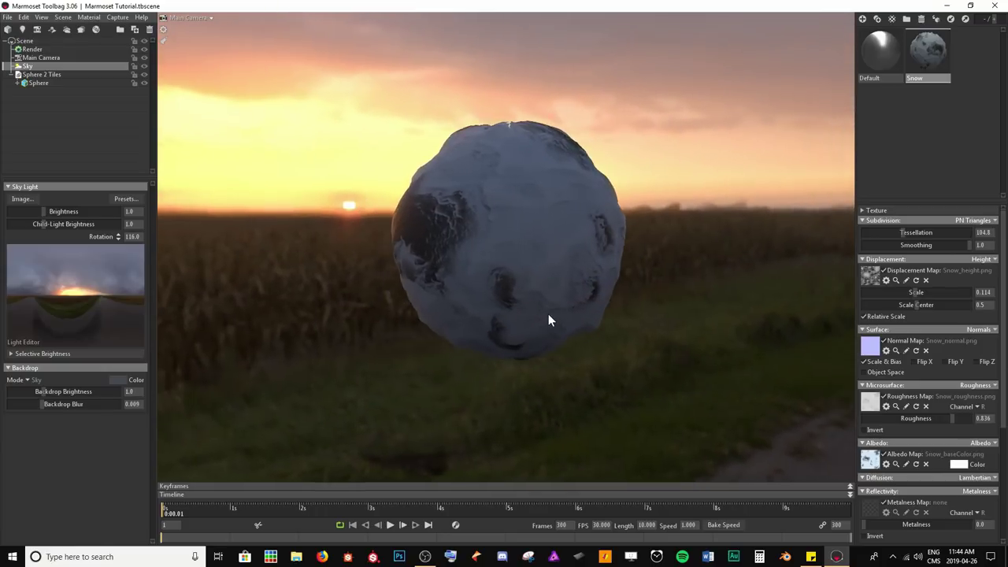
Try the Color Backdrop mode for the Sky and inspect the sphere against the plain background.
{"action": "left_click", "coordinate": [25, 380]}
{"action": "left_click", "coordinate": [46, 382]}
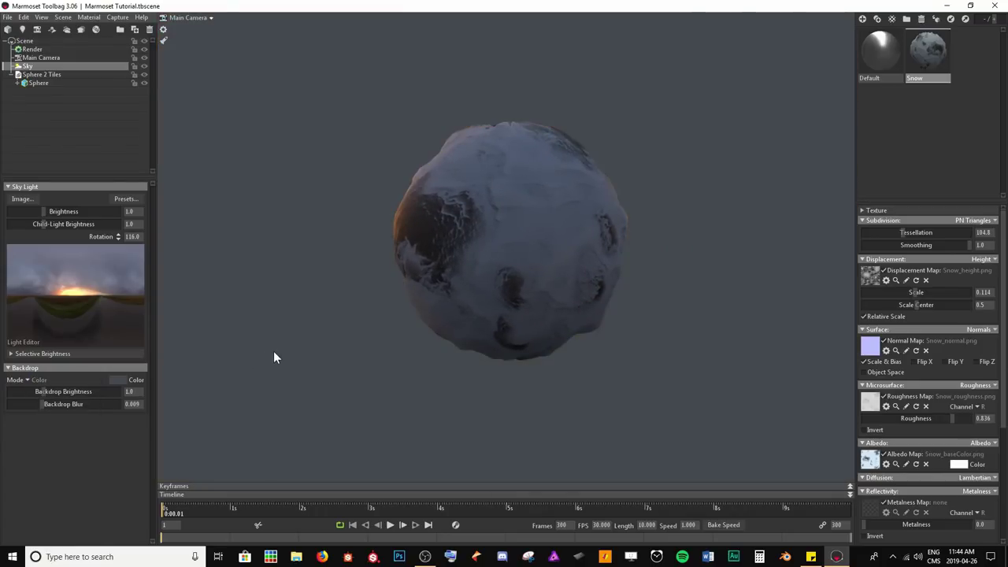
{"action": "left_click_drag", "start_coordinate": [274, 351], "coordinate": [425, 348]}
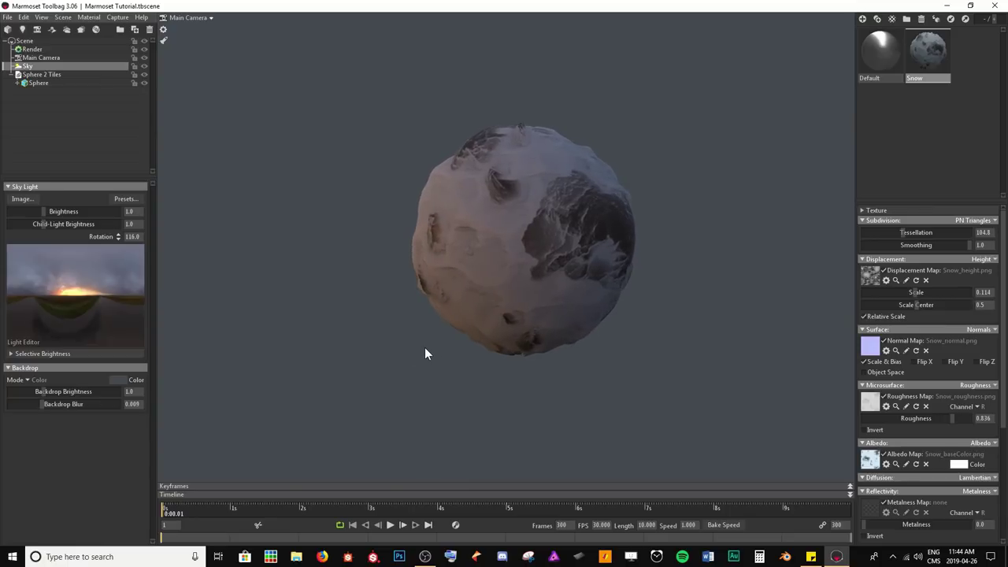
{"action": "scroll", "coordinate": [424, 354], "scroll_direction": "up", "scroll_amount": 3}
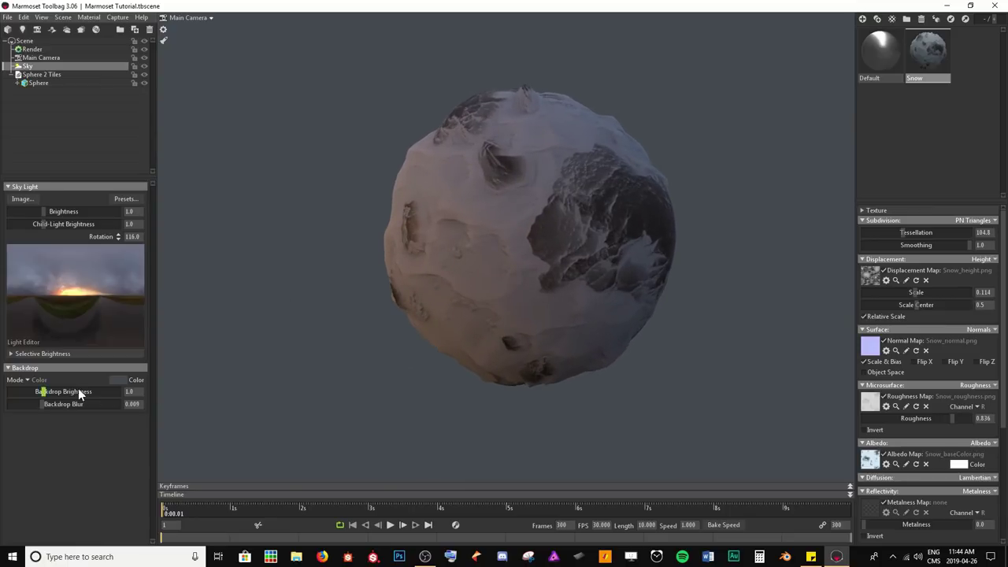
Compare the Sky and Blurred Sky backdrops, then return the Backdrop mode to Ambient Sky and inspect the sphere.
{"action": "left_click", "coordinate": [25, 379]}
{"action": "left_click", "coordinate": [35, 390]}
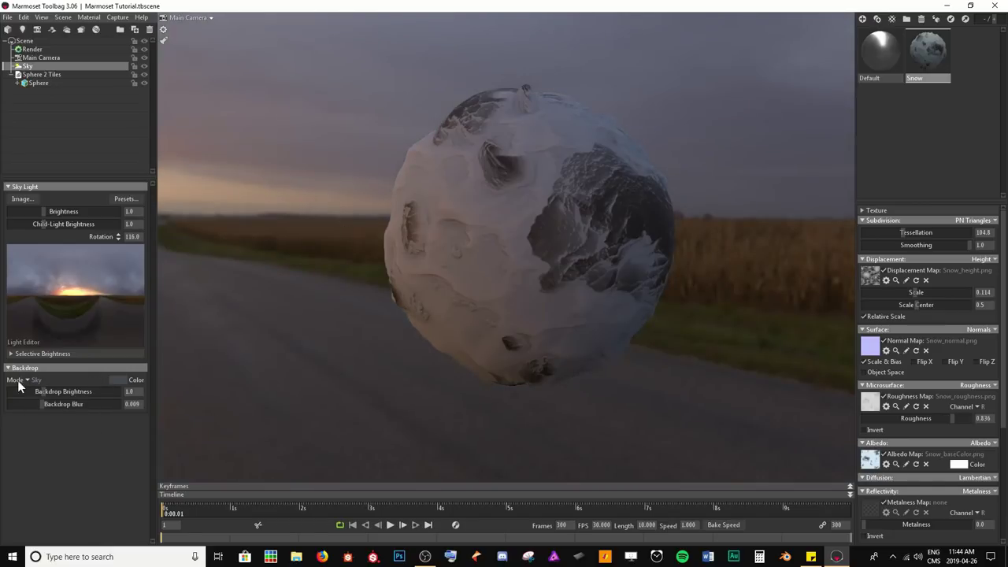
{"action": "left_click", "coordinate": [23, 380]}
{"action": "left_click", "coordinate": [31, 400]}
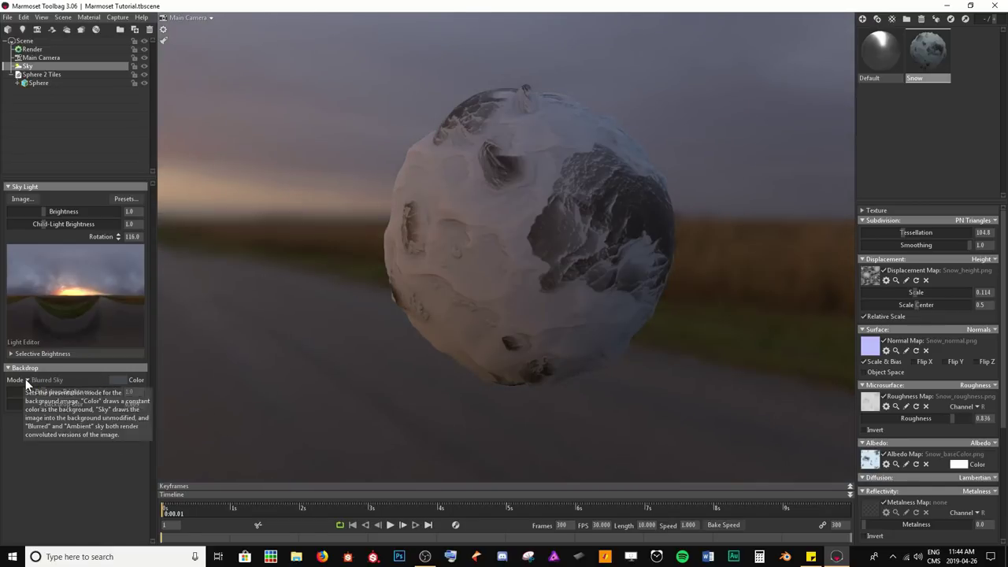
{"action": "left_click", "coordinate": [26, 380]}
{"action": "left_click", "coordinate": [39, 408]}
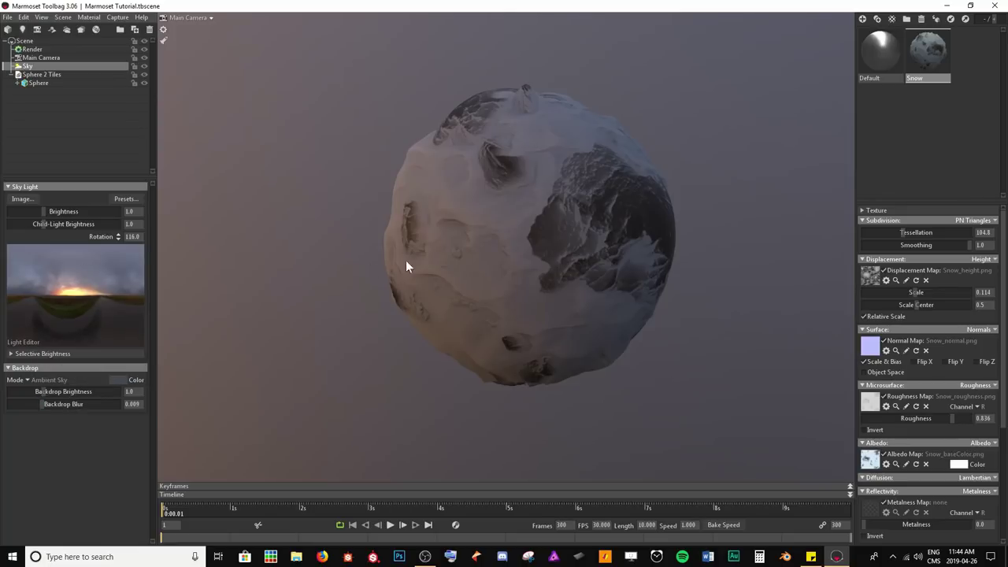
{"action": "left_click_drag", "start_coordinate": [407, 266], "coordinate": [445, 284]}
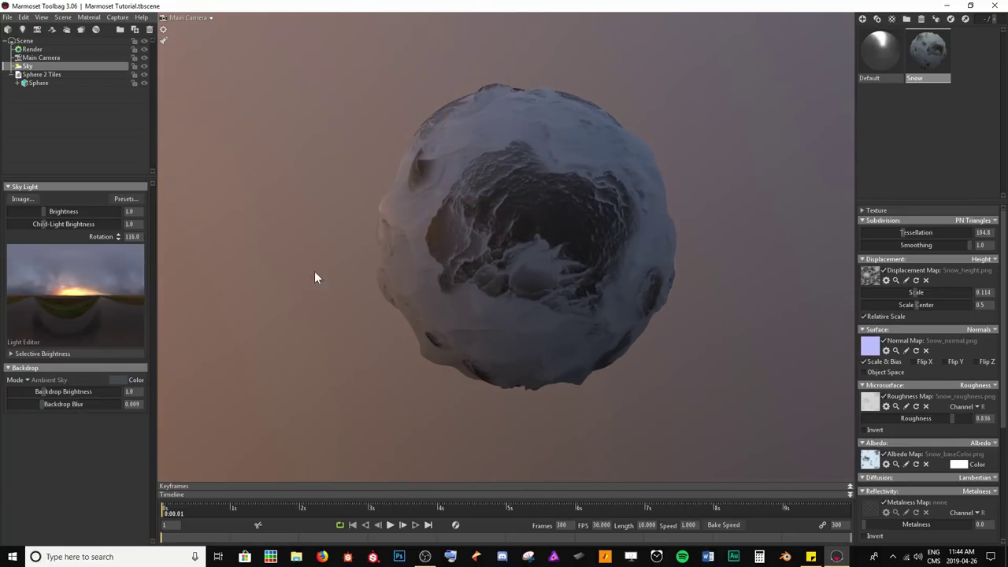
{"action": "left_click_drag", "start_coordinate": [238, 252], "coordinate": [408, 87]}
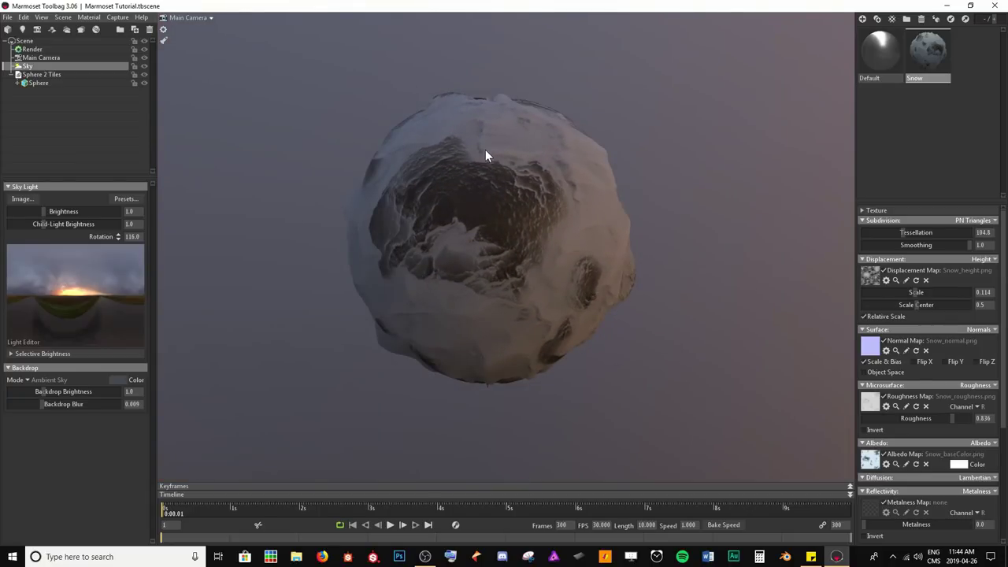
Set the Sky's Backdrop mode to Color, giving the sphere a plain solid background.
{"action": "left_click", "coordinate": [27, 380]}
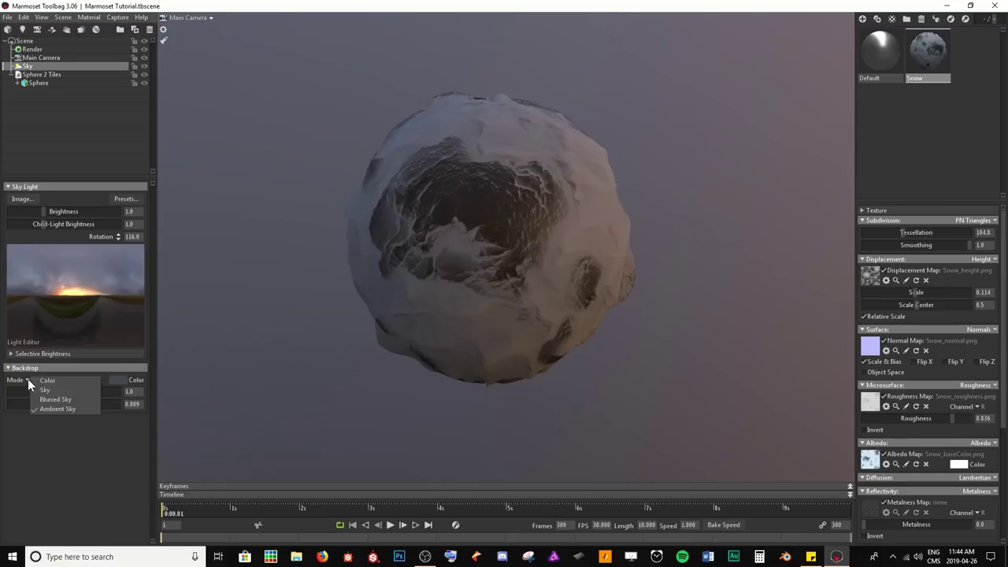
{"action": "left_click", "coordinate": [91, 383]}
{"action": "left_click_drag", "start_coordinate": [374, 223], "coordinate": [392, 259]}
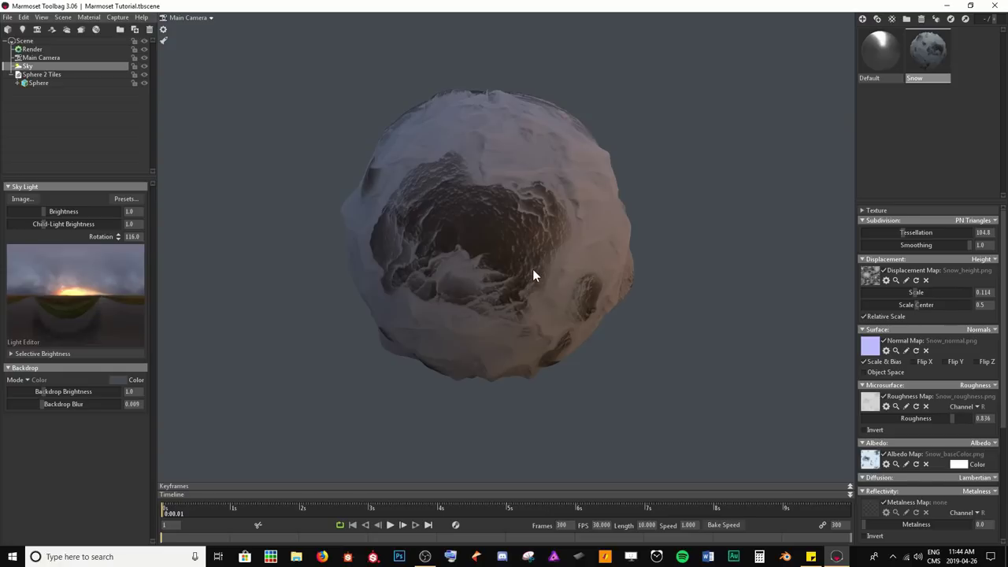
Turn the sky lighting's rotation to 94.5 and inspect the snow sphere's shading from several angles.
{"action": "left_click_drag", "start_coordinate": [391, 102], "coordinate": [409, 124]}
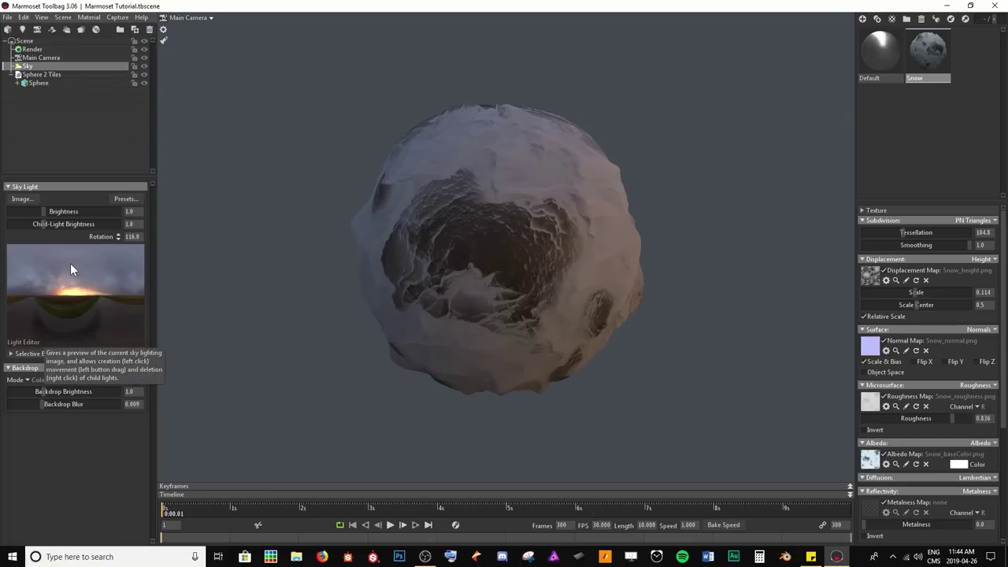
{"action": "left_click_drag", "start_coordinate": [404, 362], "coordinate": [437, 378], "text": "shift"}
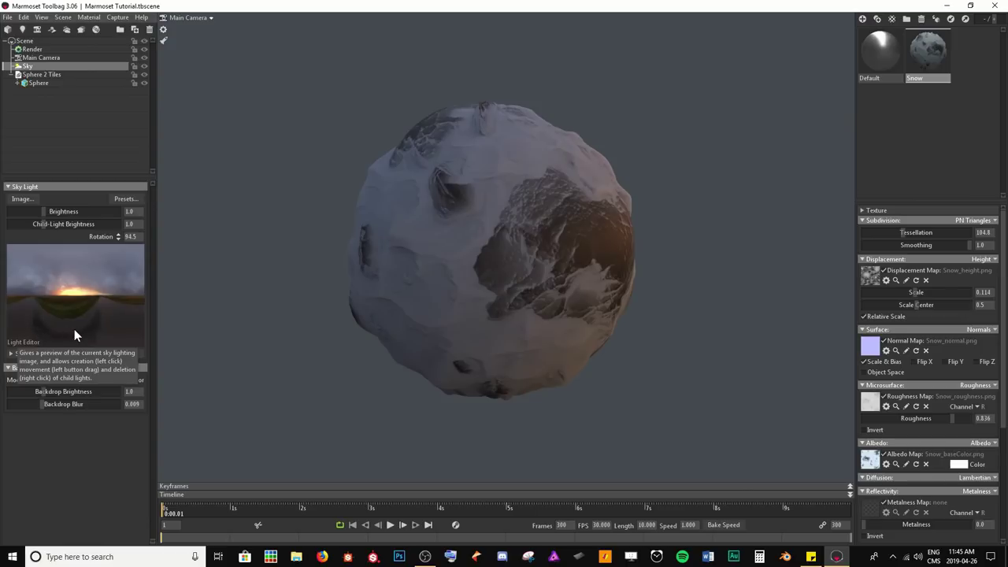
{"action": "left_click_drag", "start_coordinate": [491, 386], "coordinate": [580, 169]}
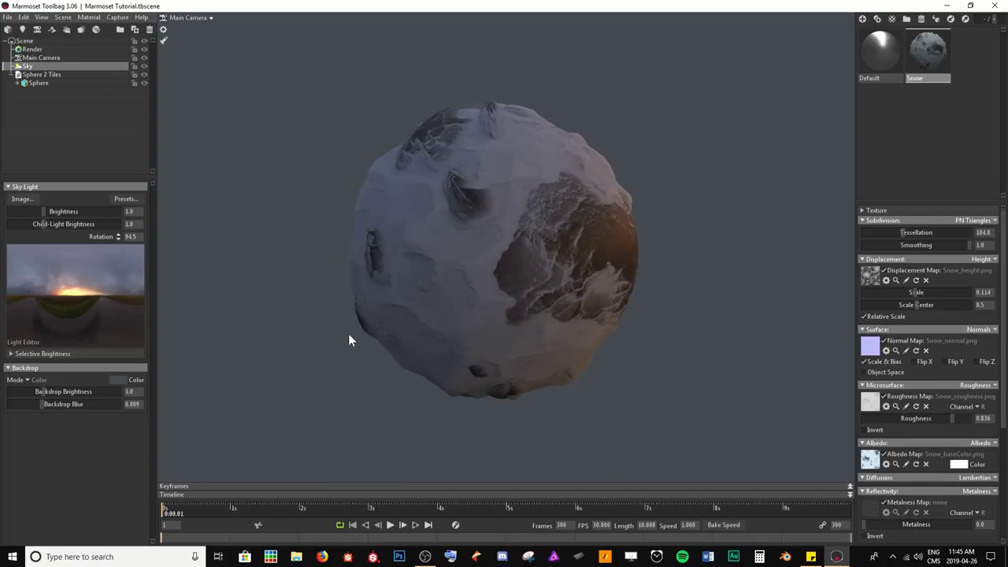
{"action": "left_click_drag", "start_coordinate": [350, 339], "coordinate": [404, 391]}
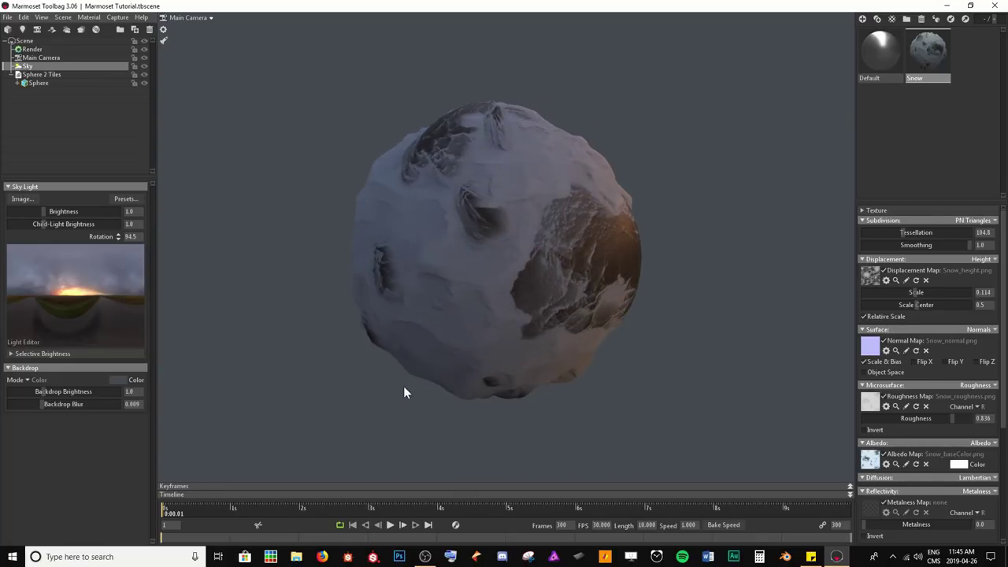
Open the sky presets browser and arrange it so the sphere stays unobstructed beside it.
{"action": "left_click", "coordinate": [116, 201]}
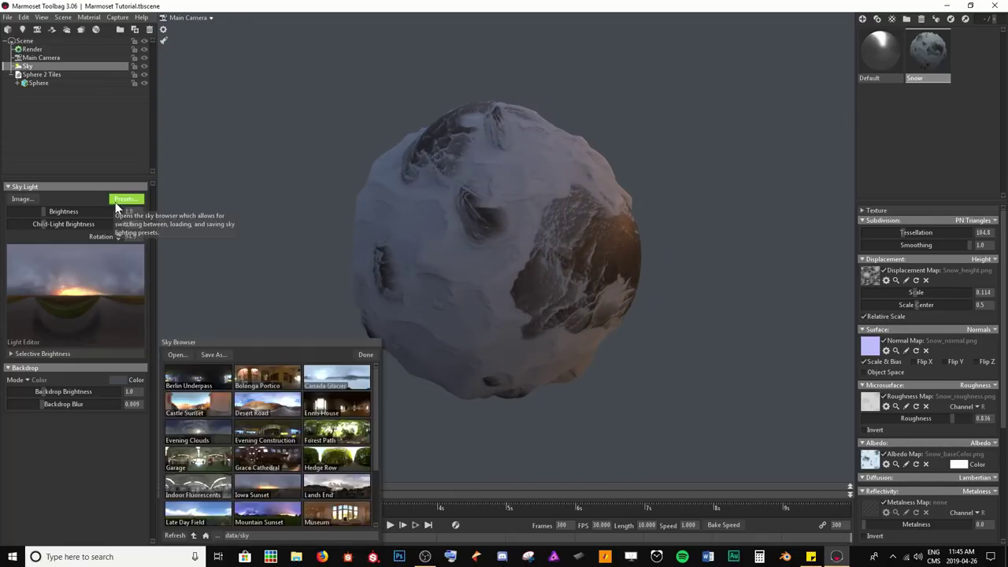
{"action": "left_click_drag", "start_coordinate": [236, 343], "coordinate": [234, 183]}
{"action": "middle_click_drag", "start_coordinate": [590, 292], "coordinate": [706, 285]}
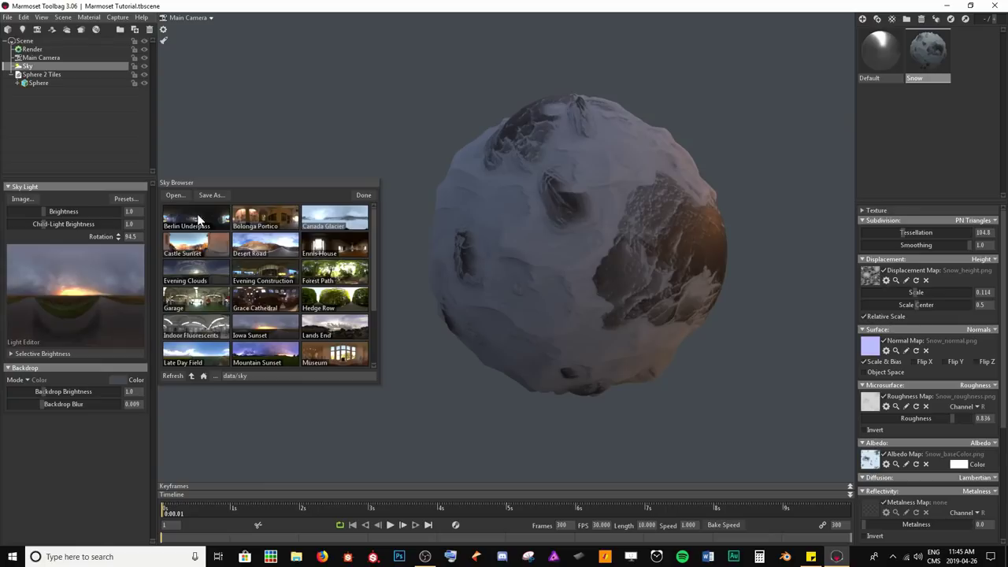
Try the Berlin Underpass, Bolonga Portico, Canada Glacier, Castle Sunset, Desert Road and Ennis House skies on the sphere.
{"action": "left_click", "coordinate": [199, 221]}
{"action": "left_click_drag", "start_coordinate": [534, 294], "coordinate": [504, 272]}
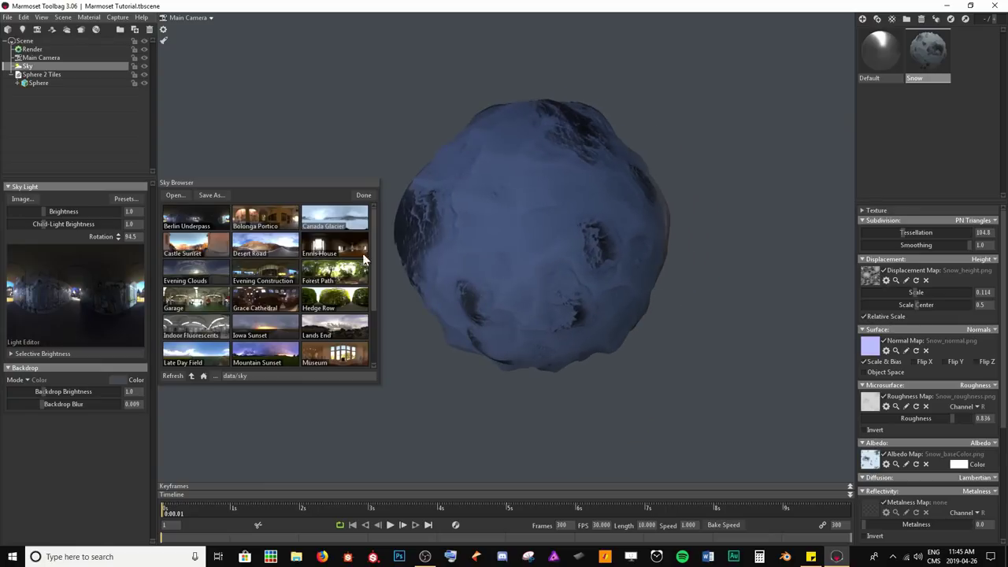
{"action": "left_click", "coordinate": [277, 226]}
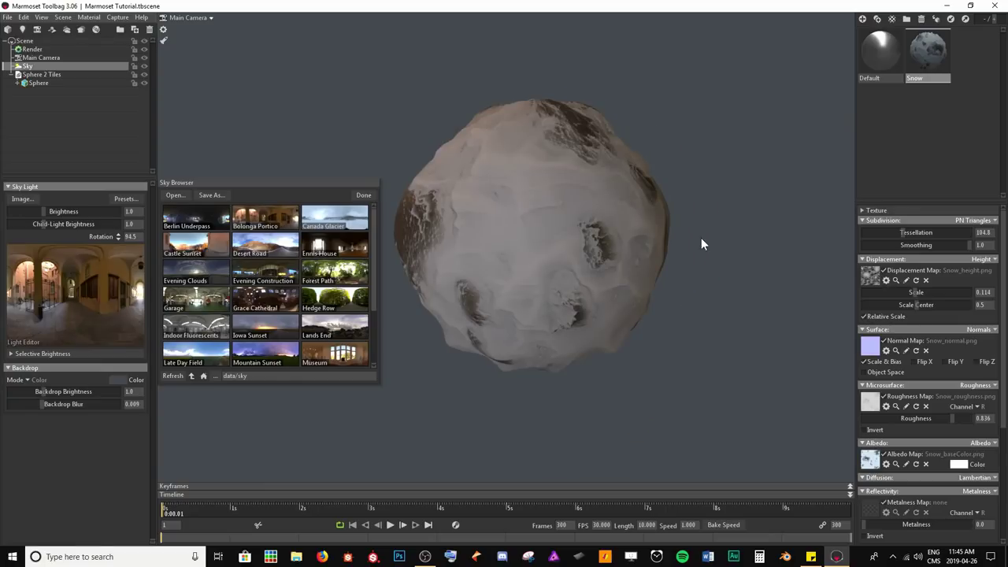
{"action": "left_click_drag", "start_coordinate": [701, 244], "coordinate": [567, 260]}
{"action": "left_click", "coordinate": [355, 228]}
{"action": "left_click", "coordinate": [204, 246]}
{"action": "left_click", "coordinate": [268, 246]}
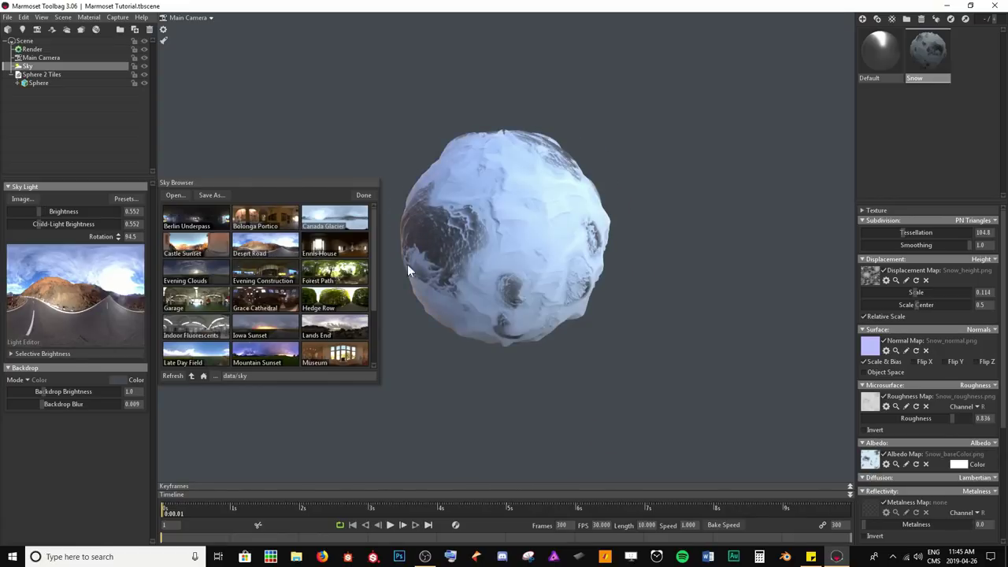
{"action": "left_click_drag", "start_coordinate": [407, 264], "coordinate": [522, 286]}
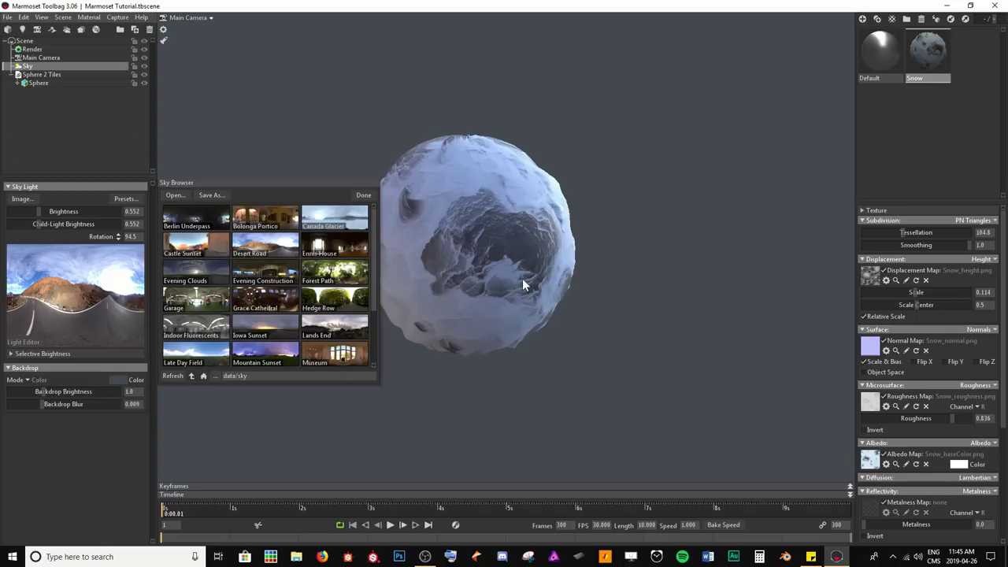
{"action": "left_click", "coordinate": [323, 250]}
Apply the Castle Sunset sky preset, check its lighting around the sphere, and close the sky browser.
{"action": "left_click", "coordinate": [219, 252]}
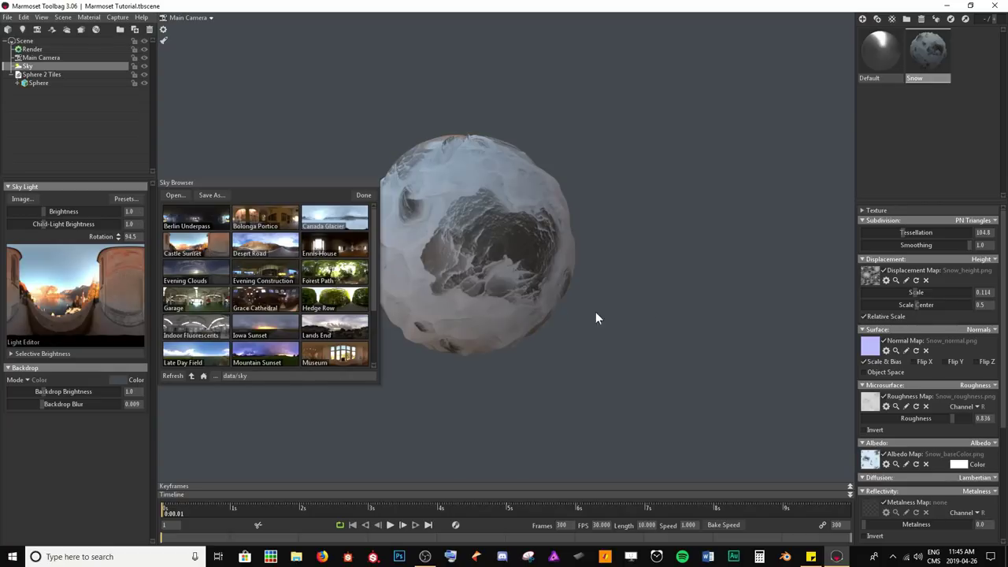
{"action": "left_click_drag", "start_coordinate": [595, 312], "coordinate": [299, 268]}
{"action": "left_click_drag", "start_coordinate": [223, 250], "coordinate": [466, 298]}
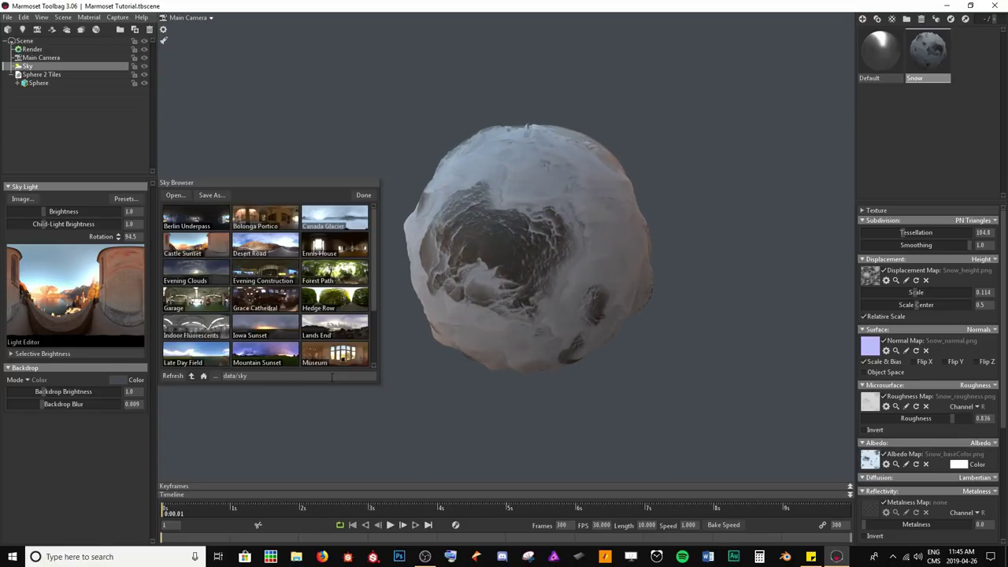
{"action": "left_click", "coordinate": [364, 195]}
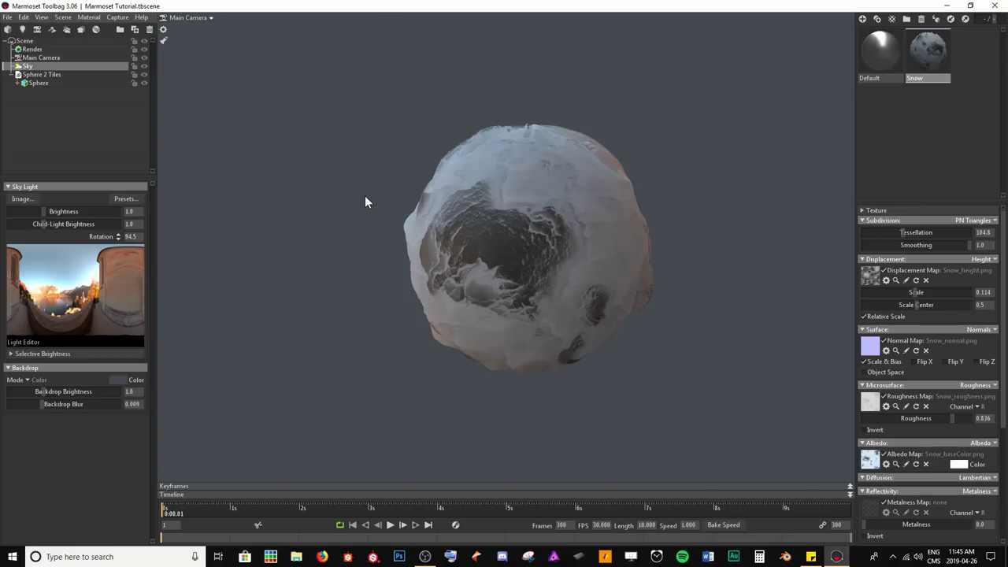
Rotate the sky to 83.0 while previewing it with the Sky backdrop, then return the Backdrop mode to Color.
{"action": "left_click_drag", "start_coordinate": [498, 282], "coordinate": [431, 295]}
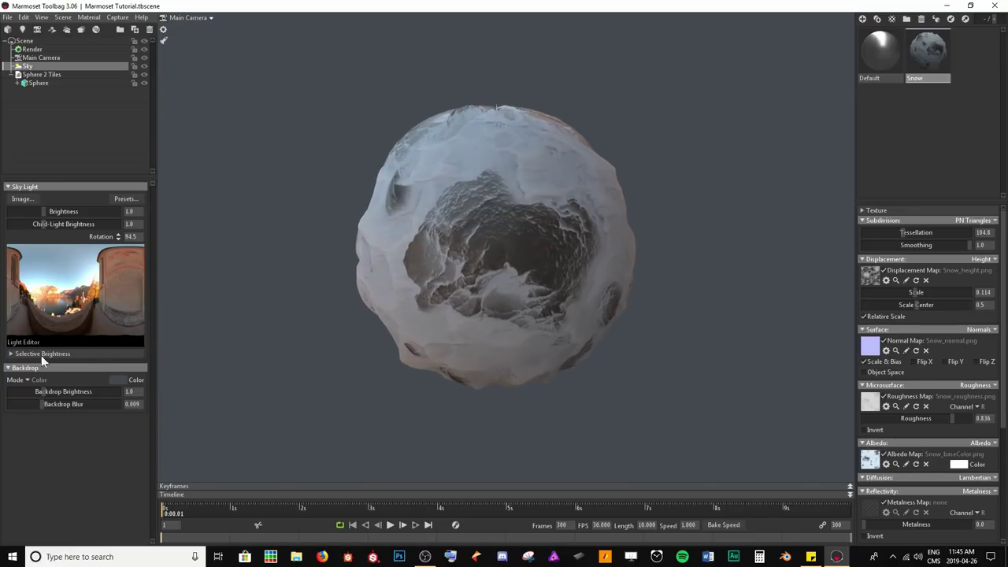
{"action": "left_click", "coordinate": [28, 380]}
{"action": "left_click", "coordinate": [45, 390]}
{"action": "left_click_drag", "start_coordinate": [460, 384], "coordinate": [233, 344]}
{"action": "left_click", "coordinate": [28, 379]}
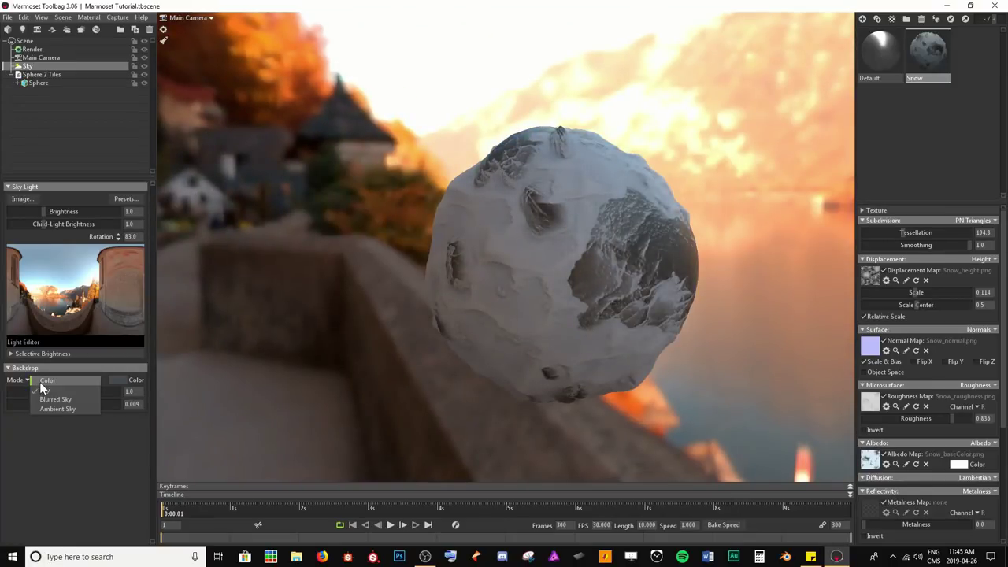
{"action": "left_click", "coordinate": [41, 381]}
{"action": "left_click_drag", "start_coordinate": [674, 328], "coordinate": [457, 333]}
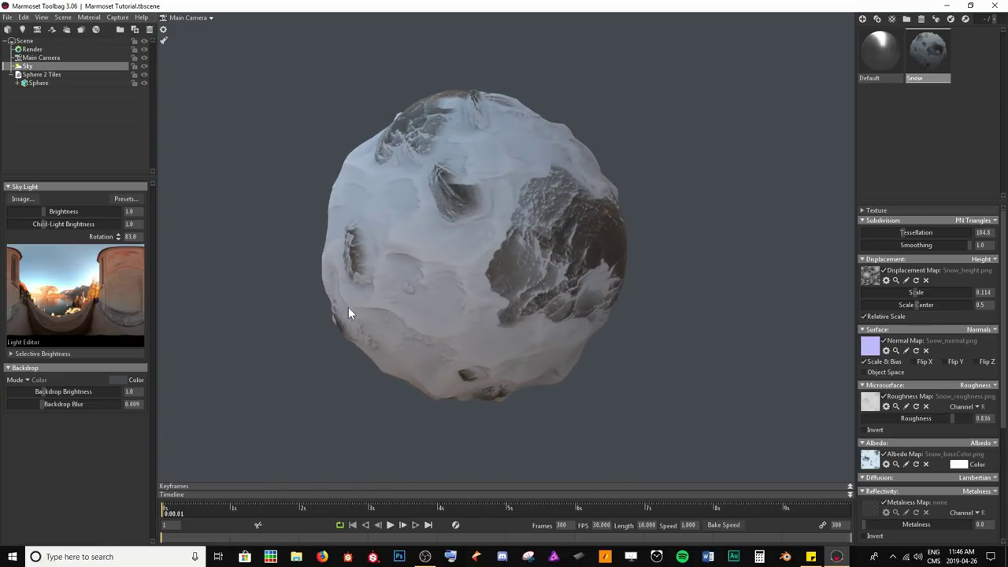
Test the sky's Brightness, leaving it at 1.0, and raise the Child-Light Brightness to 16.21.
{"action": "mouse_move", "coordinate": [44, 211]}
{"action": "left_mouse_down"}
{"action": "mouse_move", "coordinate": [60, 211]}
{"action": "mouse_move", "coordinate": [43, 211]}
{"action": "left_mouse_up"}
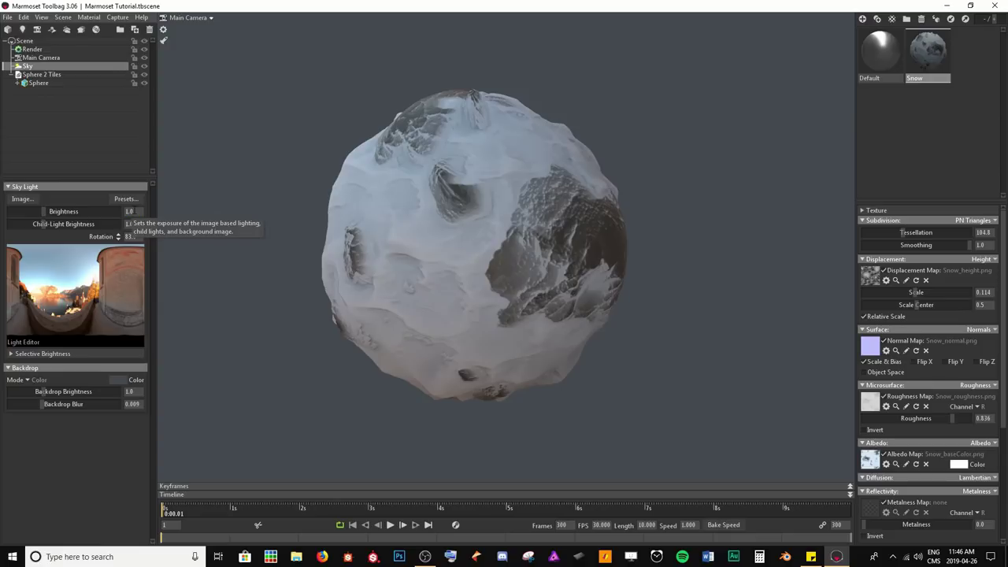
{"action": "left_click_drag", "start_coordinate": [576, 325], "coordinate": [200, 331]}
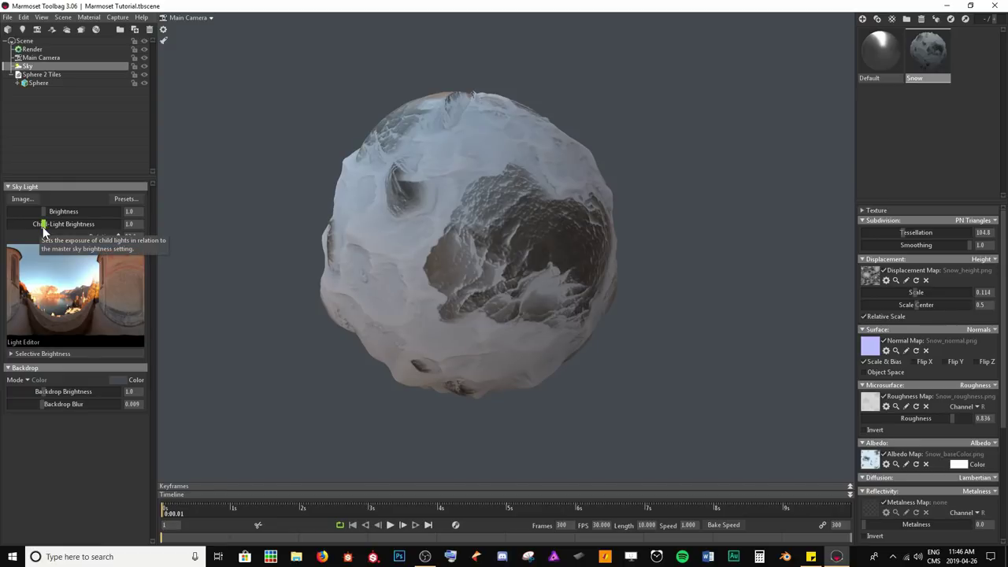
{"action": "left_click_drag", "start_coordinate": [42, 227], "coordinate": [80, 225]}
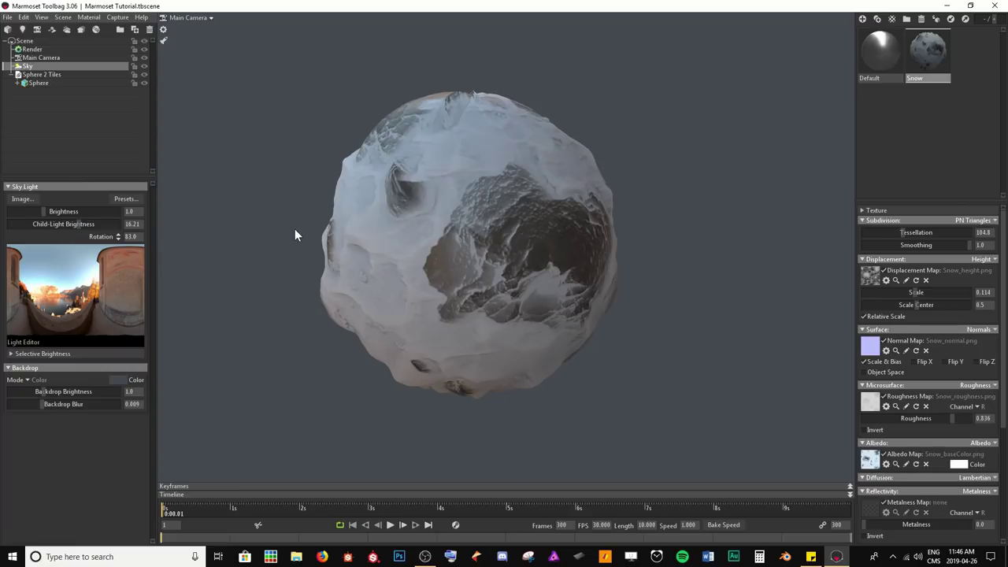
Add a child light to the sky area of the Light Editor image and inspect its effect on the sphere.
{"action": "left_click", "coordinate": [79, 276]}
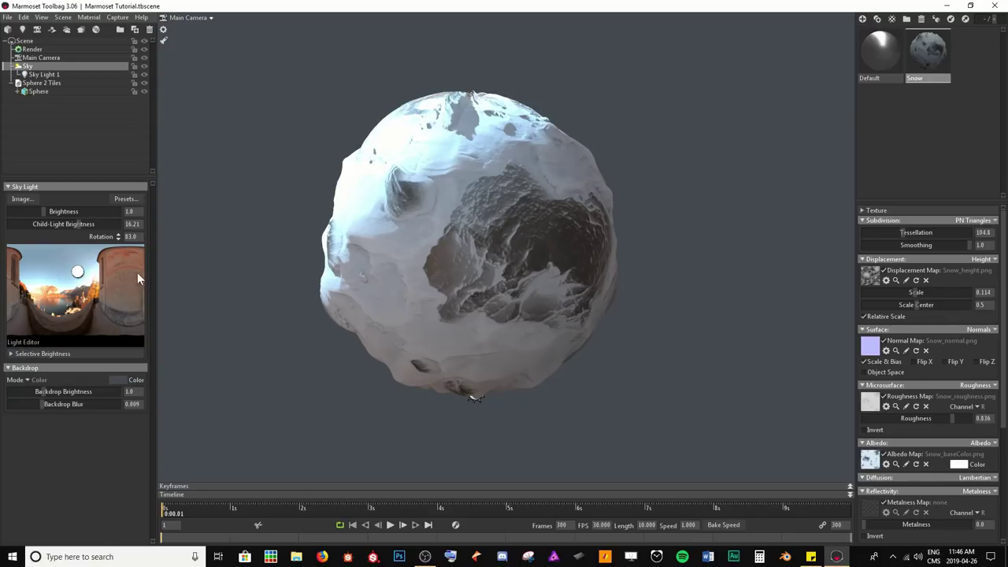
{"action": "left_click_drag", "start_coordinate": [341, 201], "coordinate": [489, 103]}
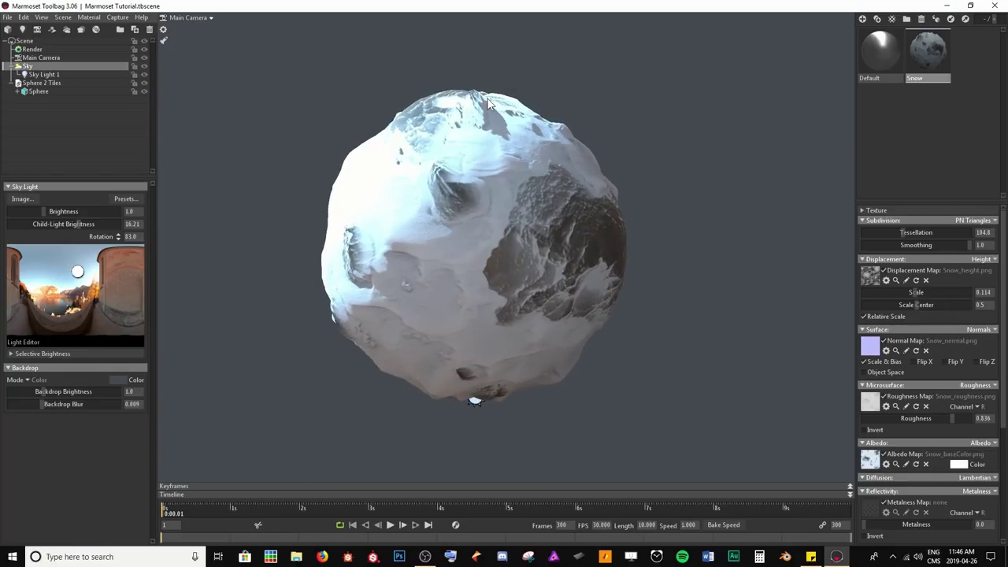
{"action": "left_click_drag", "start_coordinate": [380, 183], "coordinate": [358, 211]}
Try the child light at several places in the sky image, settle it near the middle, and rotate the sky to 49.5.
{"action": "left_click_drag", "start_coordinate": [79, 271], "coordinate": [82, 274]}
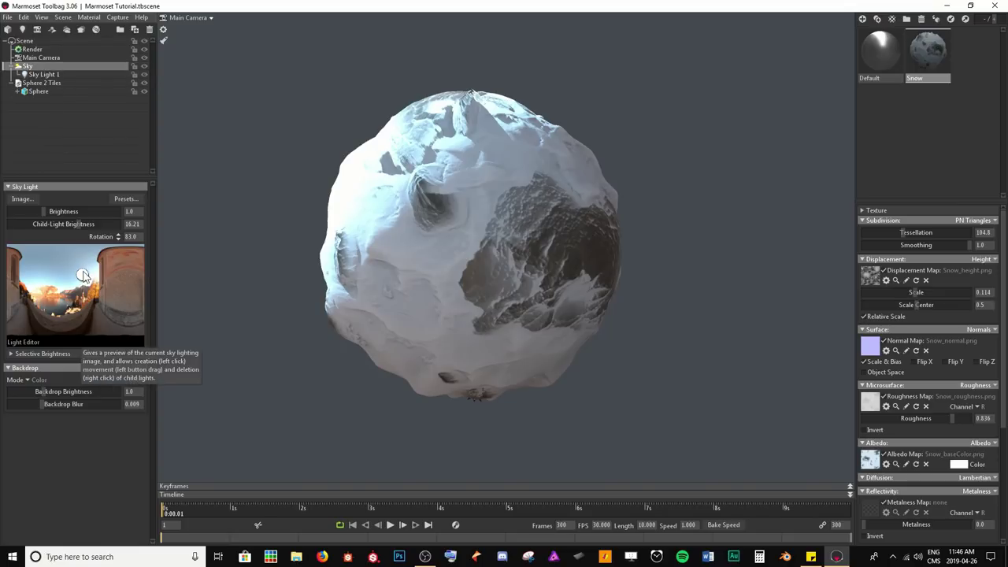
{"action": "mouse_move", "coordinate": [82, 274]}
{"action": "left_mouse_down"}
{"action": "mouse_move", "coordinate": [101, 266]}
{"action": "mouse_move", "coordinate": [54, 254]}
{"action": "mouse_move", "coordinate": [24, 284]}
{"action": "mouse_move", "coordinate": [22, 309]}
{"action": "mouse_move", "coordinate": [43, 323]}
{"action": "mouse_move", "coordinate": [110, 324]}
{"action": "mouse_move", "coordinate": [129, 295]}
{"action": "left_mouse_up"}
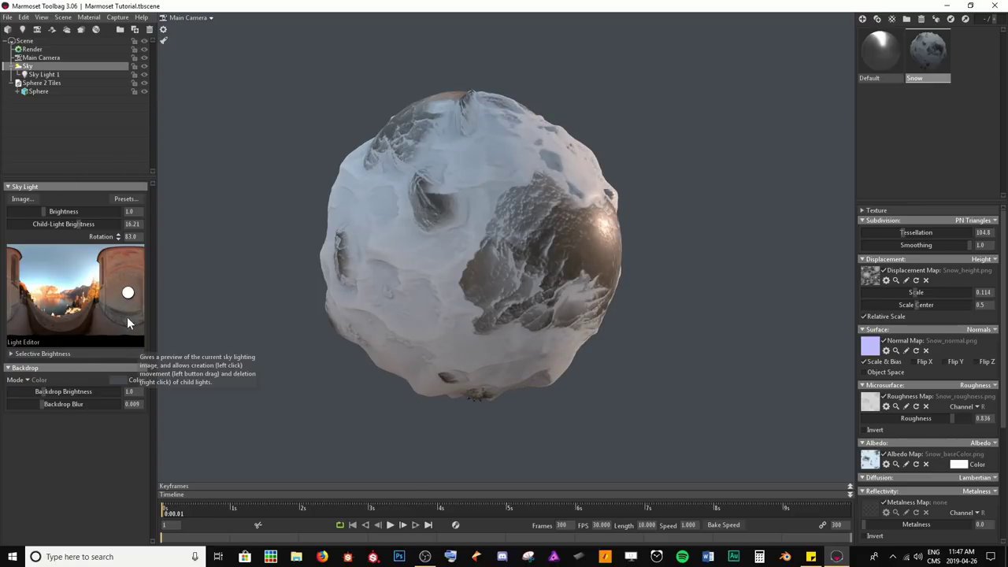
{"action": "mouse_move", "coordinate": [128, 293]}
{"action": "left_mouse_down"}
{"action": "mouse_move", "coordinate": [98, 260]}
{"action": "mouse_move", "coordinate": [127, 272]}
{"action": "mouse_move", "coordinate": [111, 289]}
{"action": "mouse_move", "coordinate": [50, 289]}
{"action": "mouse_move", "coordinate": [52, 312]}
{"action": "mouse_move", "coordinate": [46, 302]}
{"action": "mouse_move", "coordinate": [33, 327]}
{"action": "mouse_move", "coordinate": [26, 297]}
{"action": "left_mouse_up"}
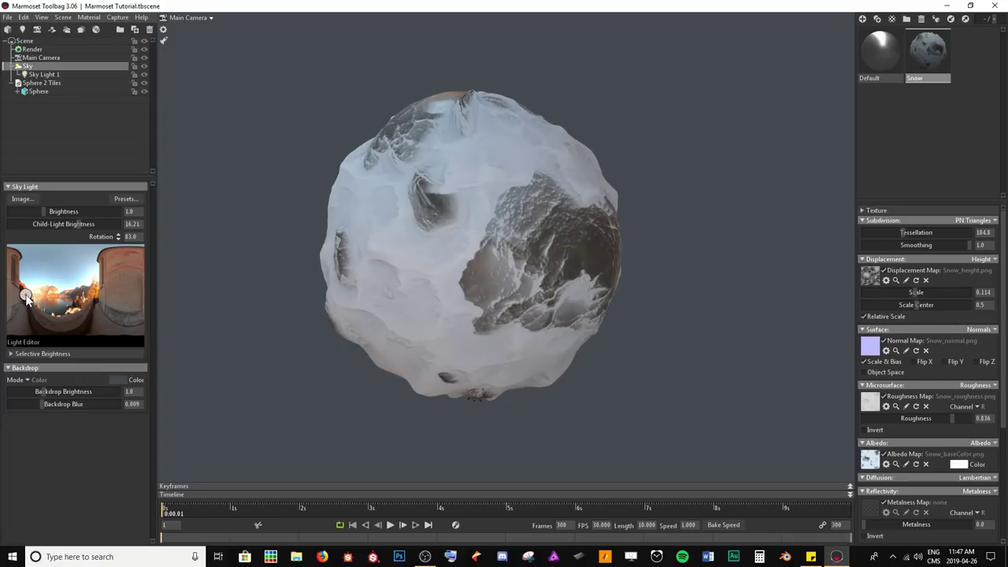
{"action": "left_click_drag", "start_coordinate": [26, 297], "coordinate": [77, 285]}
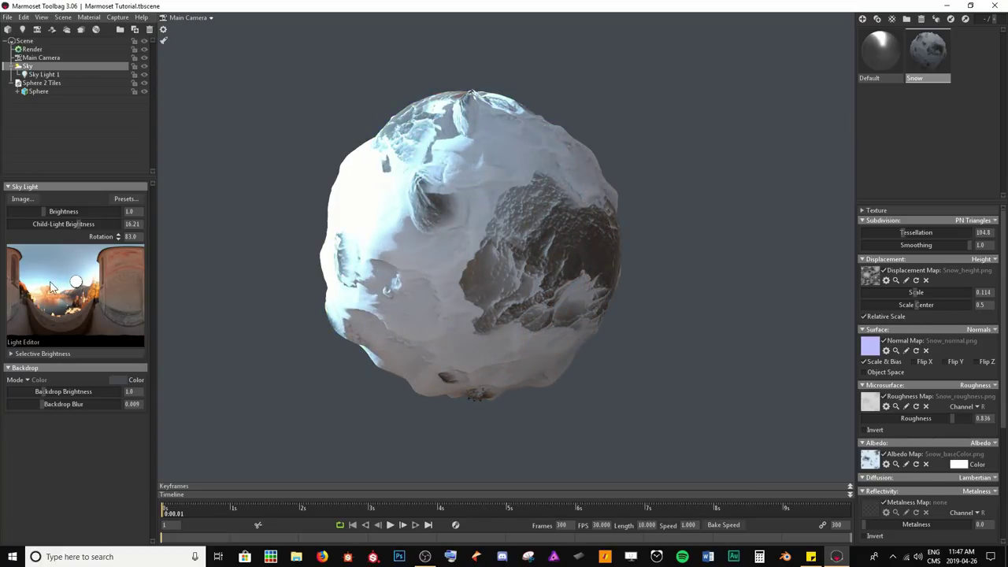
{"action": "mouse_move", "coordinate": [441, 312]}
{"action": "left_mouse_down"}
{"action": "mouse_move", "coordinate": [533, 308]}
{"action": "mouse_move", "coordinate": [465, 281]}
{"action": "mouse_move", "coordinate": [596, 322]}
{"action": "mouse_move", "coordinate": [587, 331]}
{"action": "mouse_move", "coordinate": [496, 339]}
{"action": "mouse_move", "coordinate": [763, 333]}
{"action": "mouse_move", "coordinate": [428, 333]}
{"action": "mouse_move", "coordinate": [495, 337]}
{"action": "mouse_move", "coordinate": [480, 335]}
{"action": "mouse_move", "coordinate": [505, 327]}
{"action": "mouse_move", "coordinate": [489, 337]}
{"action": "mouse_move", "coordinate": [504, 342]}
{"action": "mouse_move", "coordinate": [498, 329]}
{"action": "left_mouse_up"}
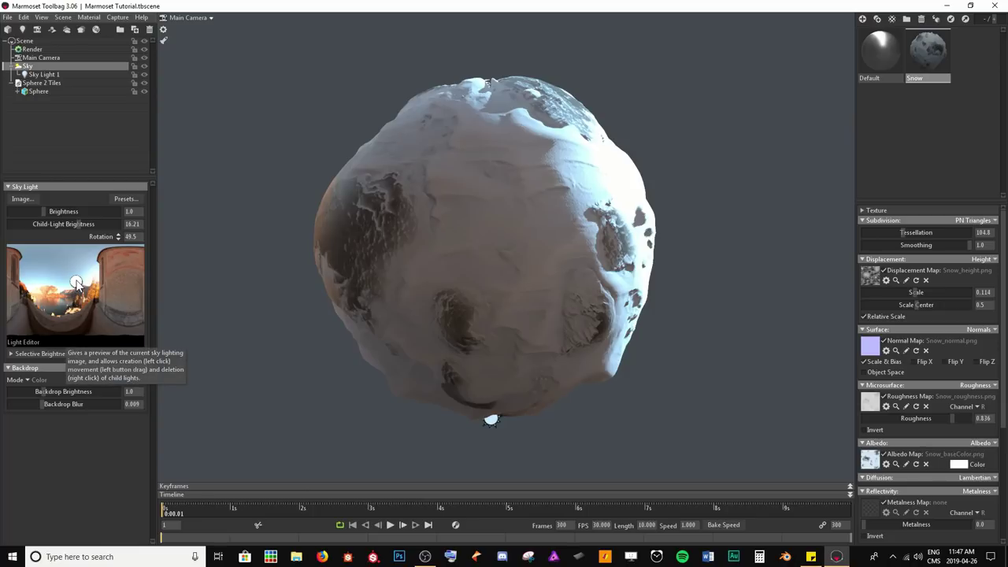
Set the Child-Light Brightness to 1 and reposition the child light high in the sky image, beside the brick column.
{"action": "mouse_move", "coordinate": [77, 283]}
{"action": "left_mouse_down"}
{"action": "mouse_move", "coordinate": [62, 272]}
{"action": "mouse_move", "coordinate": [71, 269]}
{"action": "left_mouse_up"}
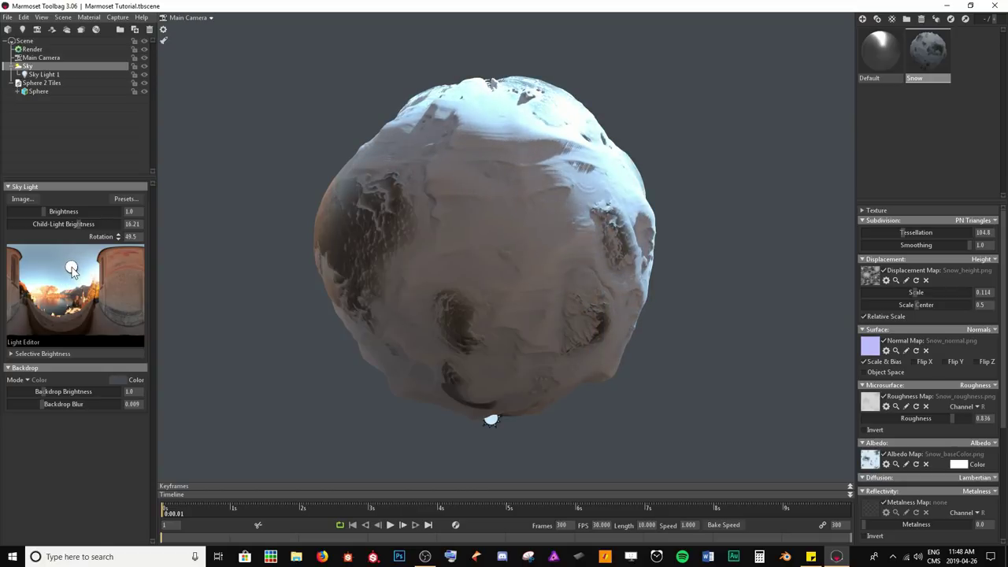
{"action": "left_click", "coordinate": [132, 223]}
{"action": "type", "text": "1"}
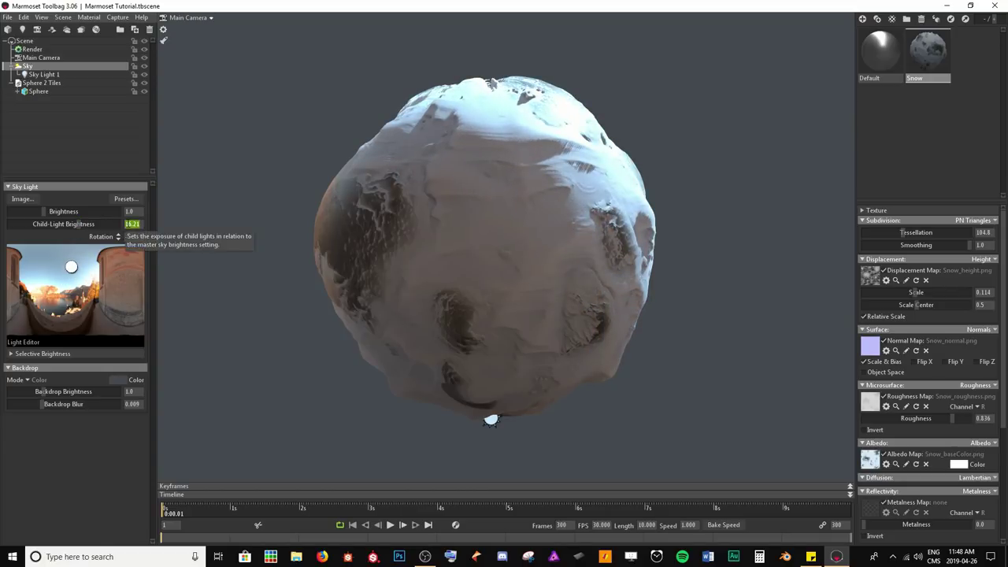
{"action": "key", "text": "Return"}
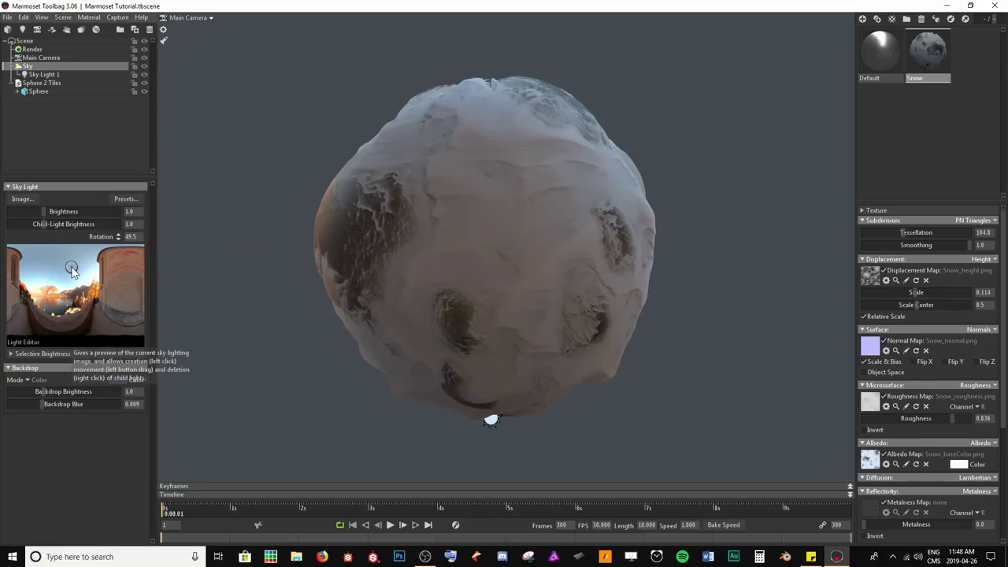
{"action": "left_click_drag", "start_coordinate": [71, 267], "coordinate": [89, 270]}
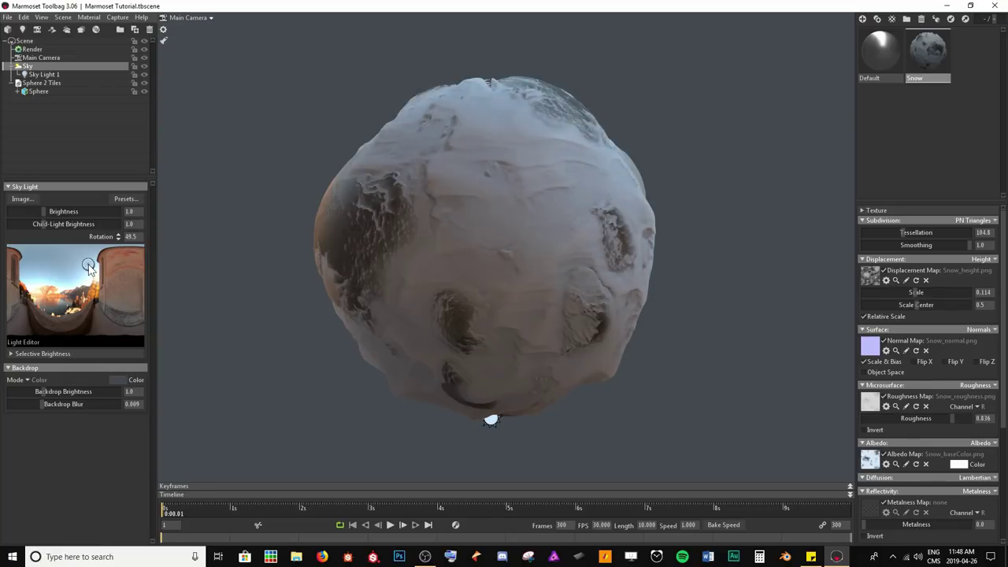
Raise Sky Light 1's Brightness to 6.736 and change its colour to a warm pale yellow, hex ebe1b4.
{"action": "left_click", "coordinate": [45, 74]}
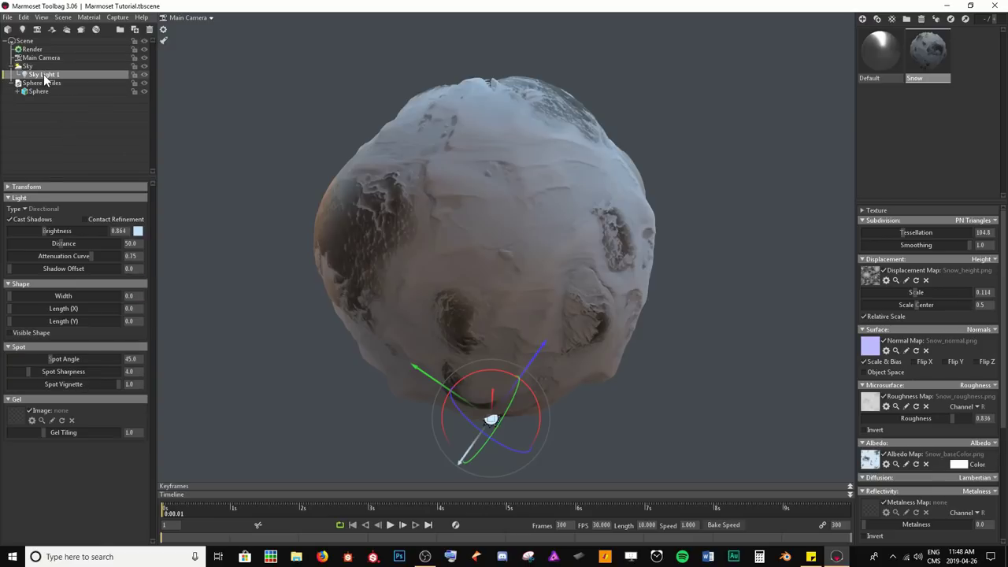
{"action": "mouse_move", "coordinate": [48, 229]}
{"action": "left_mouse_down"}
{"action": "mouse_move", "coordinate": [73, 230]}
{"action": "mouse_move", "coordinate": [63, 230]}
{"action": "left_mouse_up"}
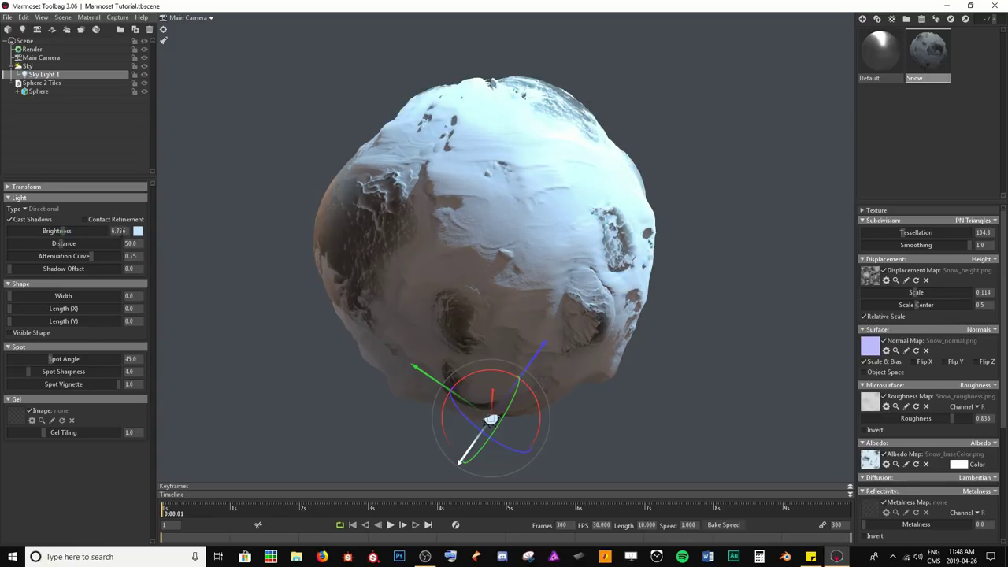
{"action": "left_click", "coordinate": [139, 232]}
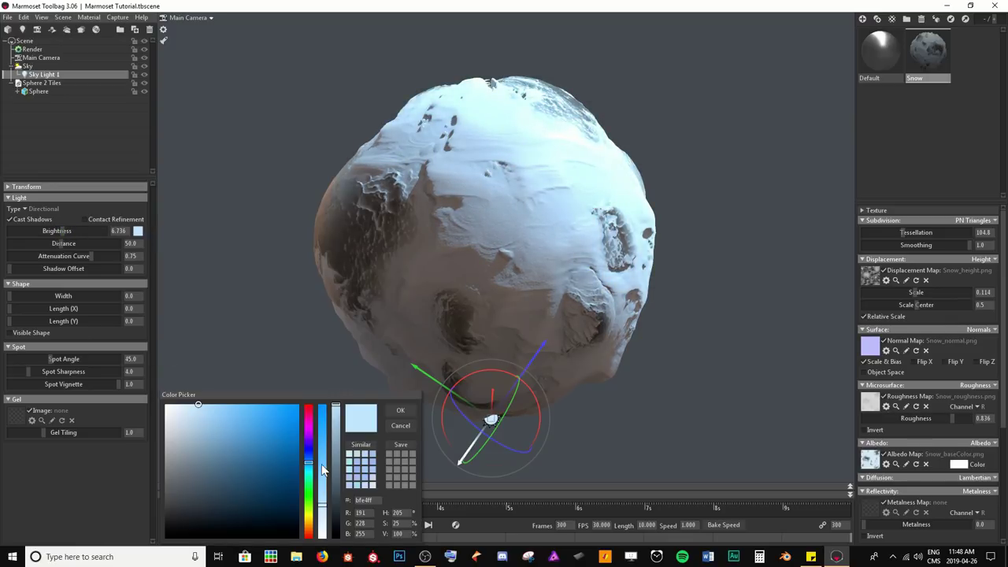
{"action": "left_click_drag", "start_coordinate": [308, 484], "coordinate": [313, 526]}
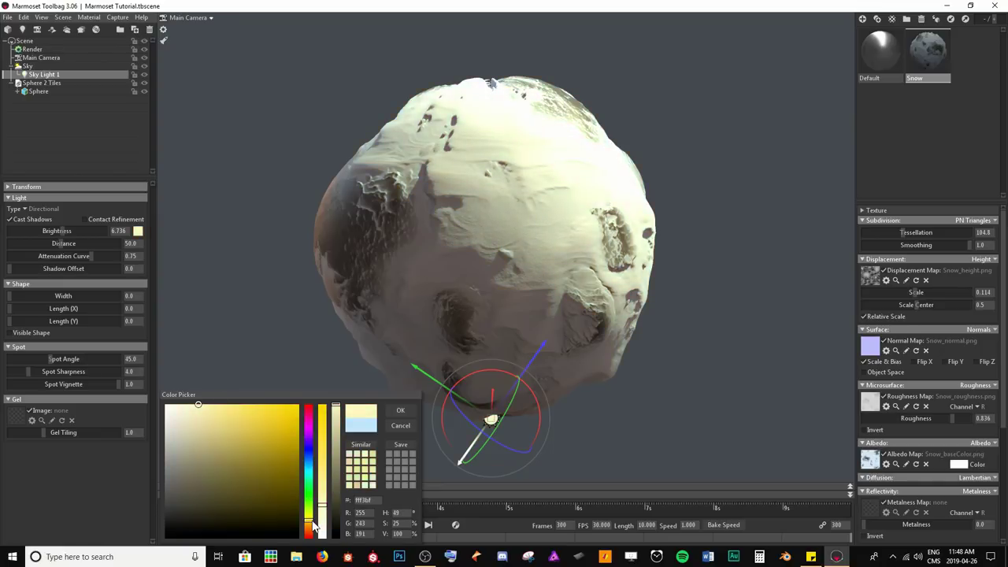
{"action": "mouse_move", "coordinate": [202, 409]}
{"action": "left_mouse_down"}
{"action": "mouse_move", "coordinate": [202, 423]}
{"action": "mouse_move", "coordinate": [196, 415]}
{"action": "left_mouse_up"}
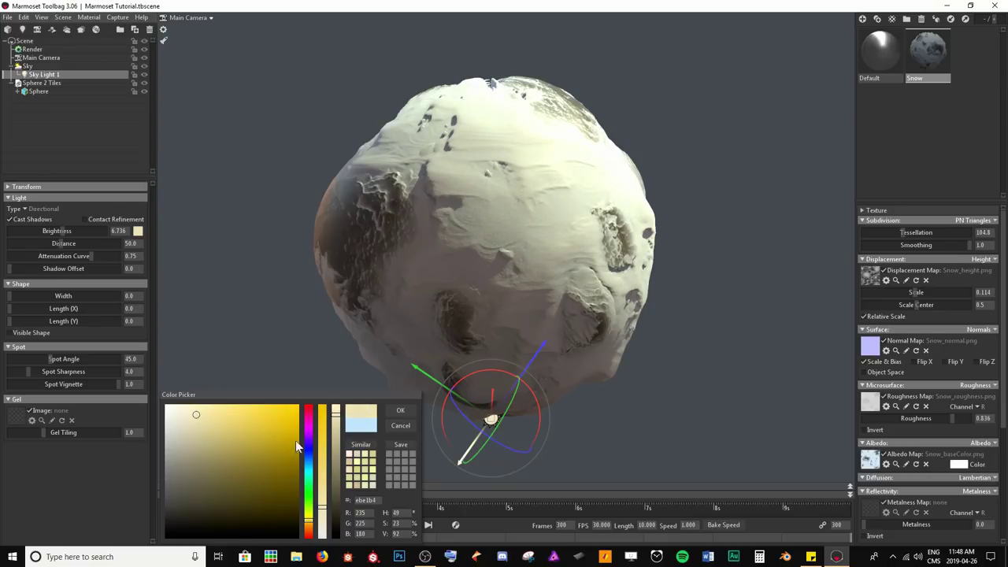
{"action": "left_click", "coordinate": [402, 412]}
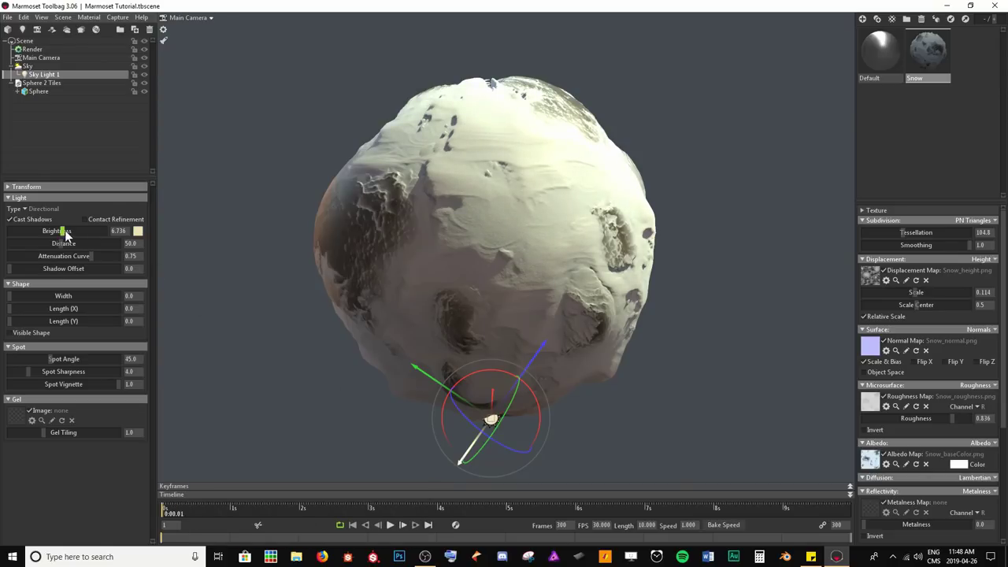
Lower Sky Light 1's Brightness to 4.704 and desaturate its light colour to a paler cream.
{"action": "left_click_drag", "start_coordinate": [66, 234], "coordinate": [57, 231]}
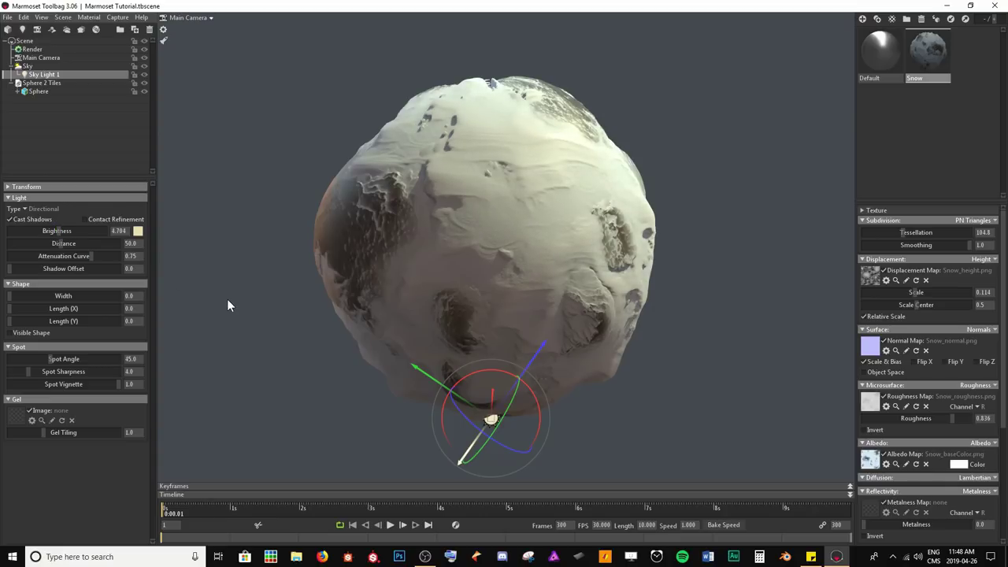
{"action": "left_click", "coordinate": [138, 231]}
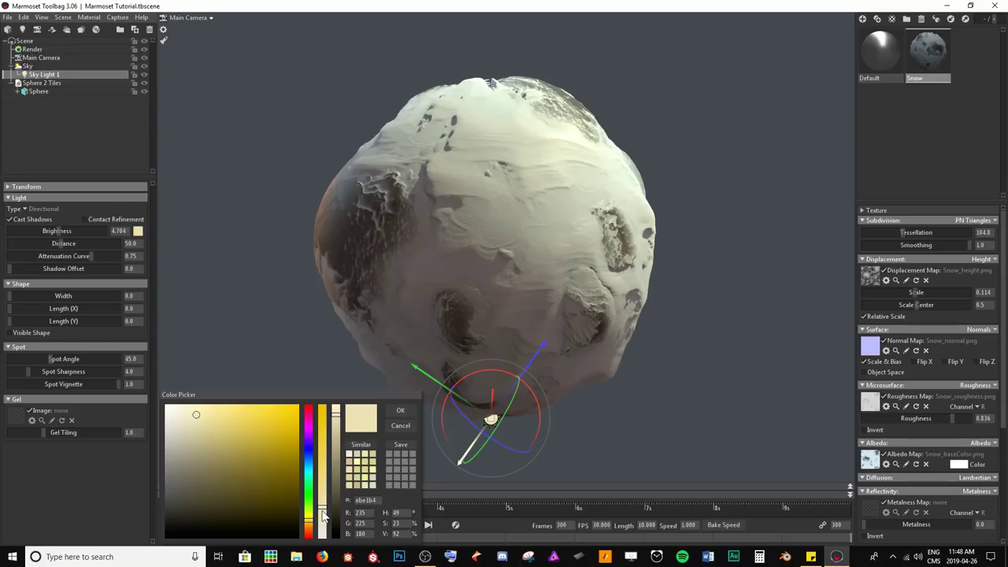
{"action": "left_click_drag", "start_coordinate": [322, 514], "coordinate": [328, 521]}
{"action": "left_click", "coordinate": [399, 411]}
Try several Width values for Sky Light 1's shape to compare shadow softness, settling on 8.749.
{"action": "mouse_move", "coordinate": [11, 298]}
{"action": "left_mouse_down"}
{"action": "mouse_move", "coordinate": [65, 297]}
{"action": "mouse_move", "coordinate": [30, 297]}
{"action": "left_mouse_up"}
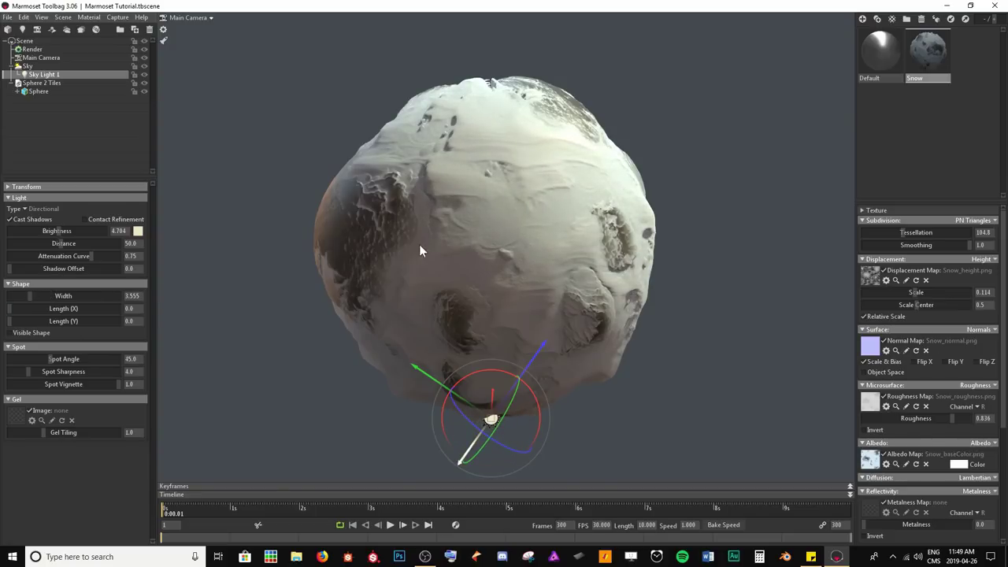
{"action": "left_click_drag", "start_coordinate": [44, 296], "coordinate": [6, 297]}
{"action": "left_click_drag", "start_coordinate": [10, 297], "coordinate": [45, 295]}
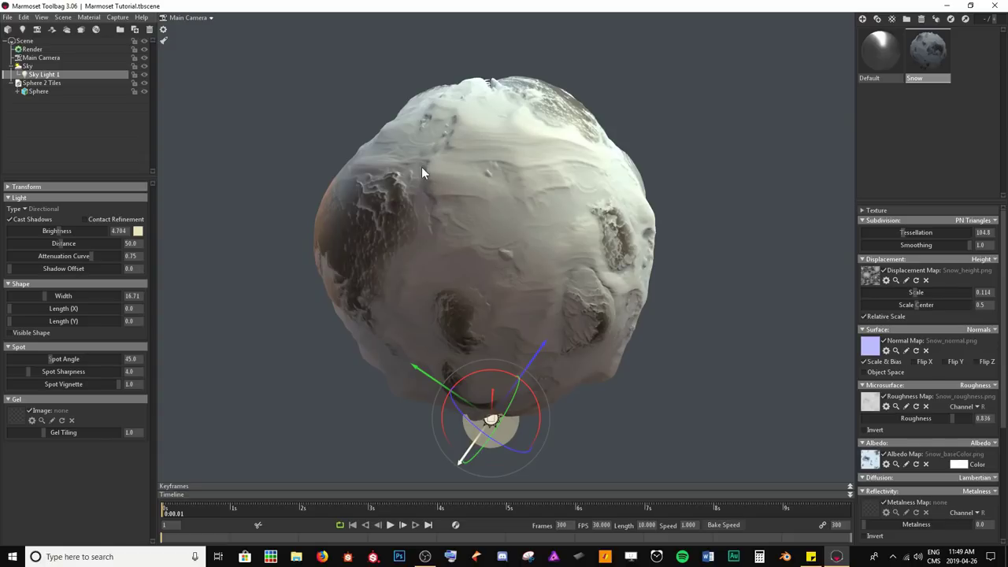
{"action": "left_click_drag", "start_coordinate": [37, 296], "coordinate": [43, 297]}
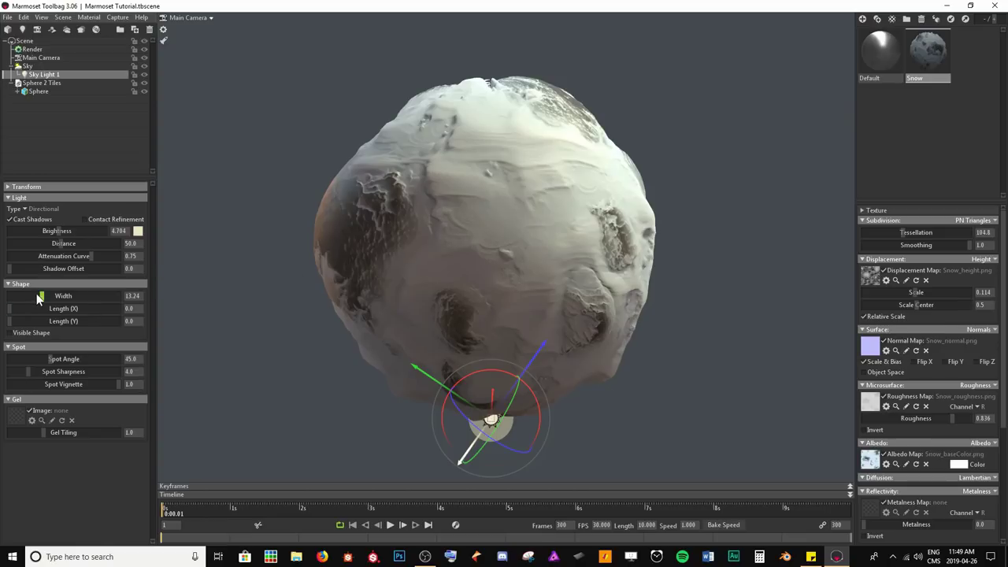
{"action": "left_click_drag", "start_coordinate": [40, 295], "coordinate": [37, 296]}
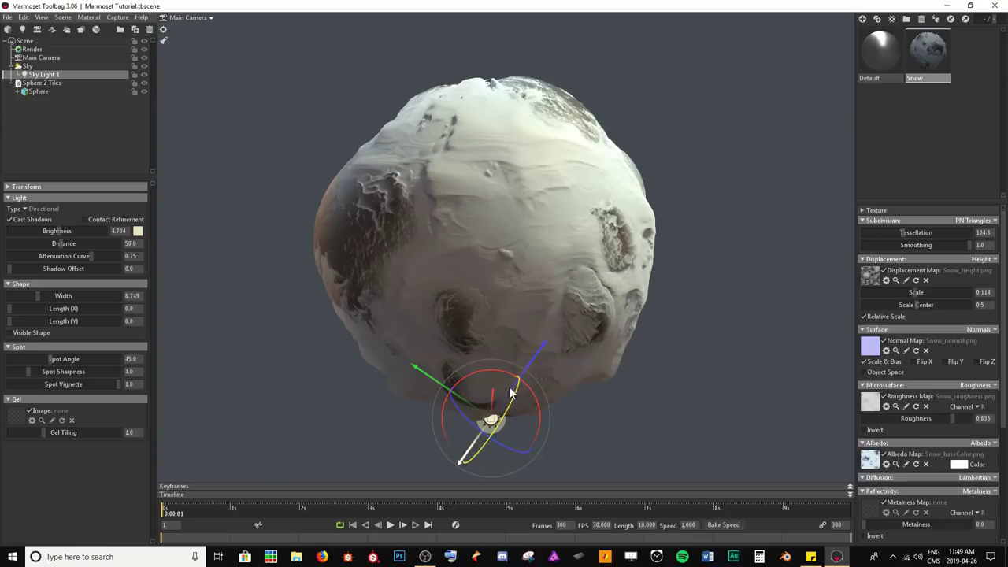
Rotate Sky Light 1 slightly to adjust how its light falls across the sphere, and set its Width to 13.89.
{"action": "mouse_move", "coordinate": [512, 392]}
{"action": "left_mouse_down"}
{"action": "mouse_move", "coordinate": [535, 420]}
{"action": "mouse_move", "coordinate": [515, 392]}
{"action": "left_mouse_up"}
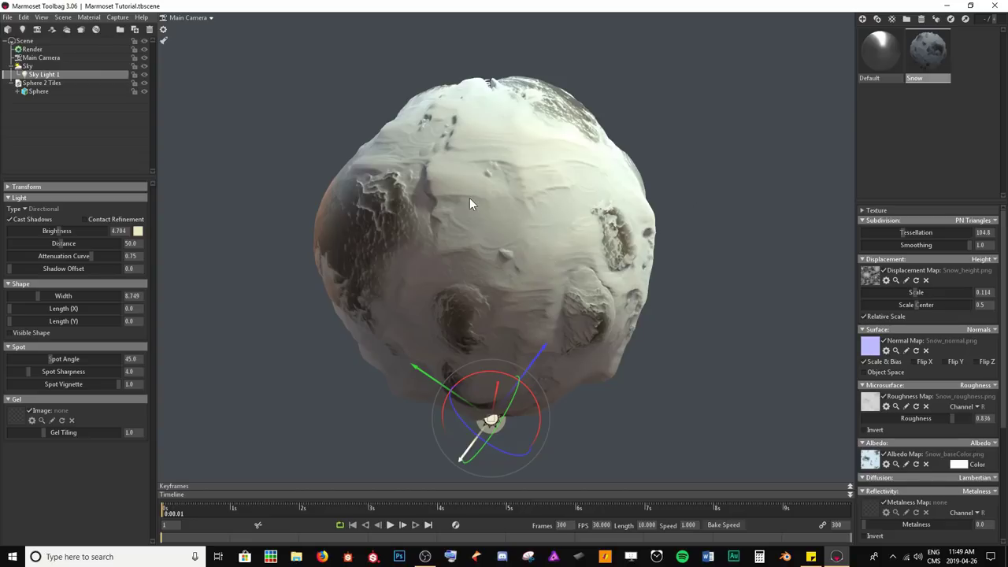
{"action": "left_click", "coordinate": [27, 66]}
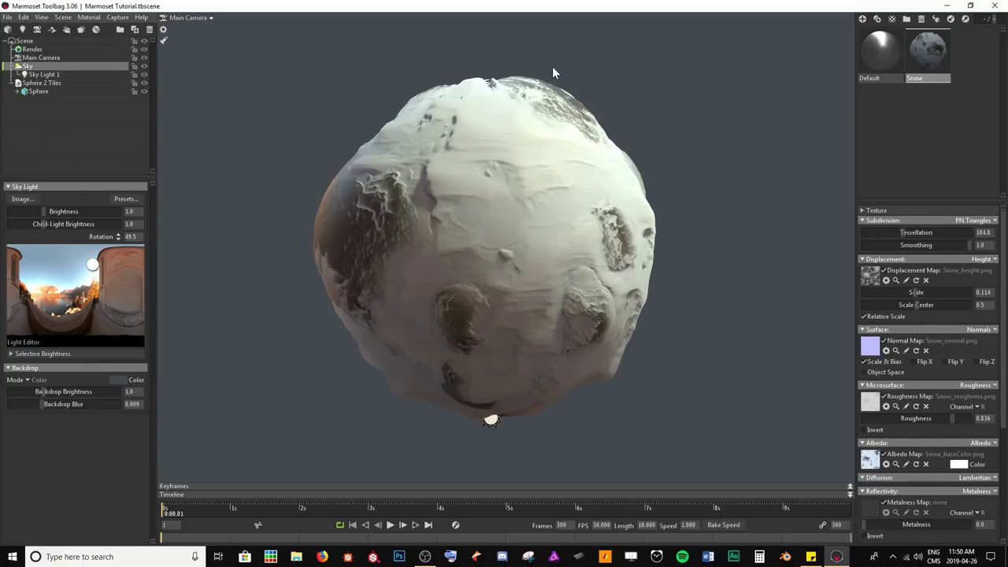
{"action": "left_click", "coordinate": [44, 74]}
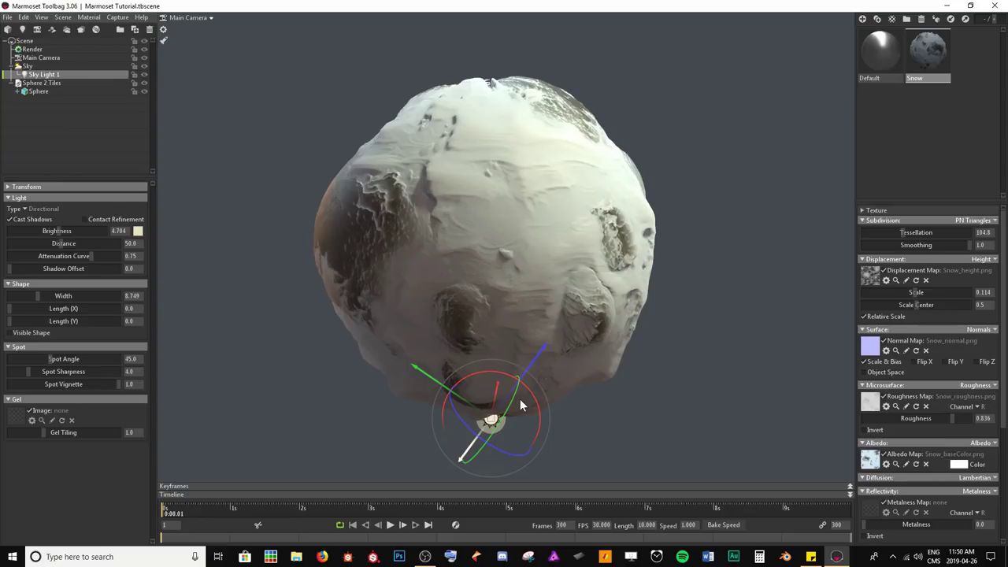
{"action": "mouse_move", "coordinate": [516, 399]}
{"action": "left_mouse_down"}
{"action": "mouse_move", "coordinate": [544, 400]}
{"action": "mouse_move", "coordinate": [499, 400]}
{"action": "mouse_move", "coordinate": [536, 400]}
{"action": "mouse_move", "coordinate": [504, 399]}
{"action": "mouse_move", "coordinate": [520, 398]}
{"action": "left_mouse_up"}
{"action": "left_click_drag", "start_coordinate": [37, 295], "coordinate": [112, 319]}
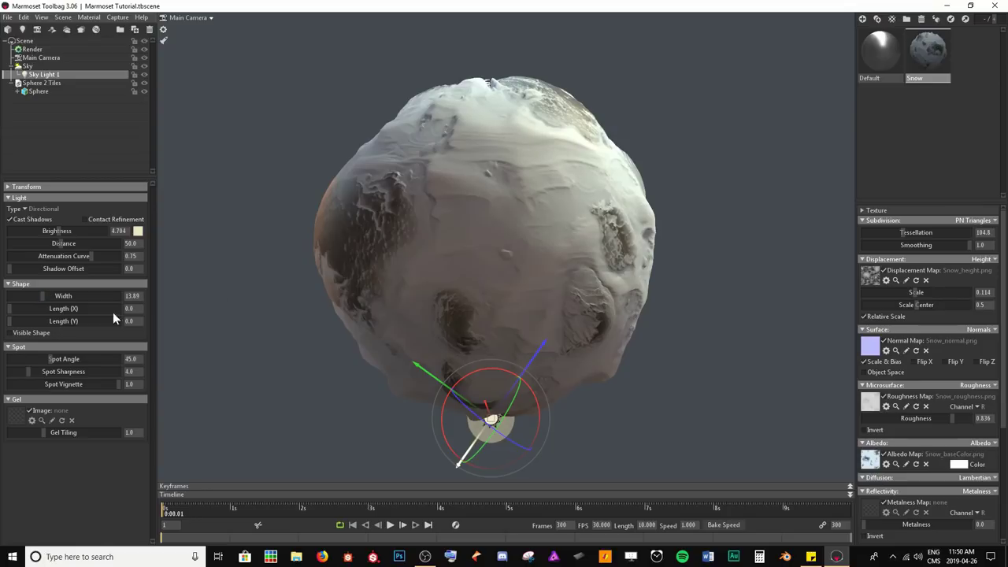
{"action": "left_click_drag", "start_coordinate": [487, 366], "coordinate": [489, 368]}
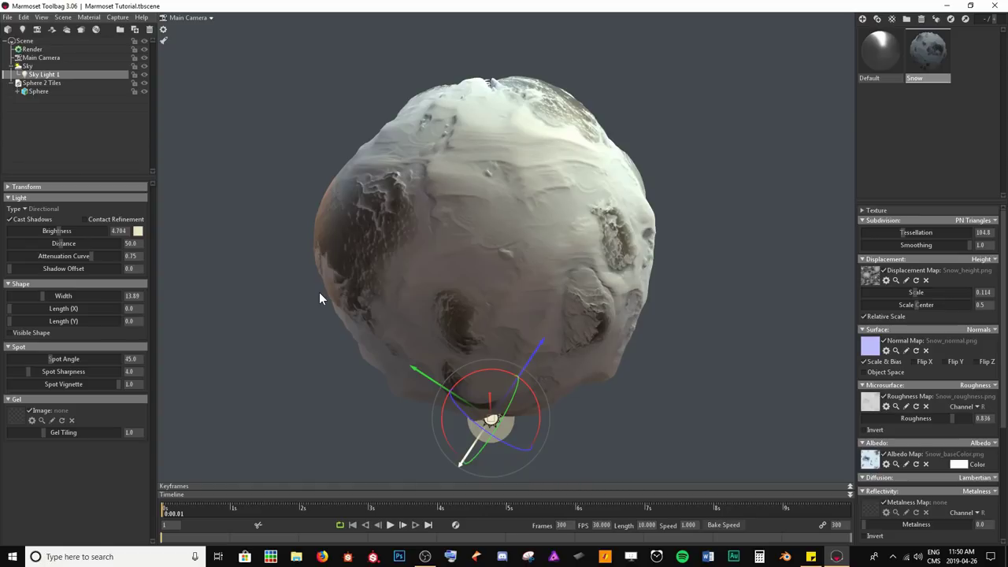
Add a second child light in the sky image and move it low beside the image's left edge.
{"action": "left_click", "coordinate": [33, 66]}
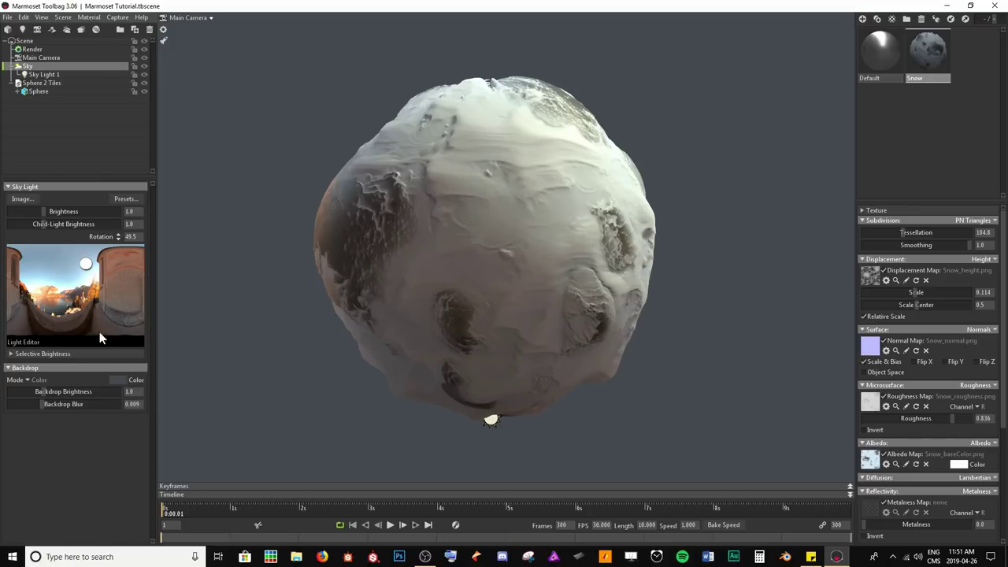
{"action": "left_click", "coordinate": [69, 307]}
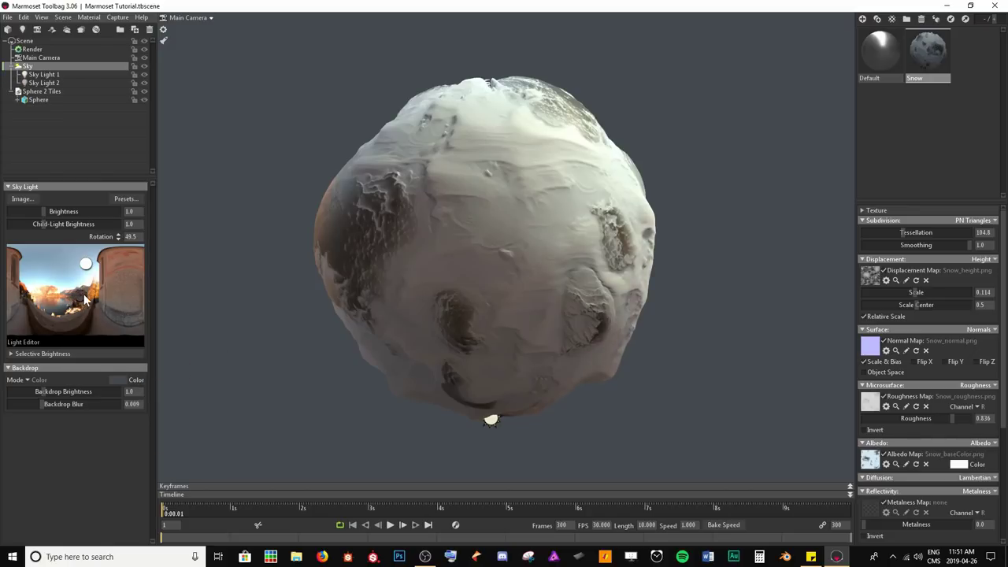
{"action": "mouse_move", "coordinate": [79, 302]}
{"action": "left_mouse_down"}
{"action": "mouse_move", "coordinate": [115, 313]}
{"action": "mouse_move", "coordinate": [138, 277]}
{"action": "mouse_move", "coordinate": [121, 316]}
{"action": "mouse_move", "coordinate": [27, 323]}
{"action": "mouse_move", "coordinate": [9, 293]}
{"action": "mouse_move", "coordinate": [10, 326]}
{"action": "mouse_move", "coordinate": [22, 315]}
{"action": "mouse_move", "coordinate": [10, 310]}
{"action": "left_mouse_up"}
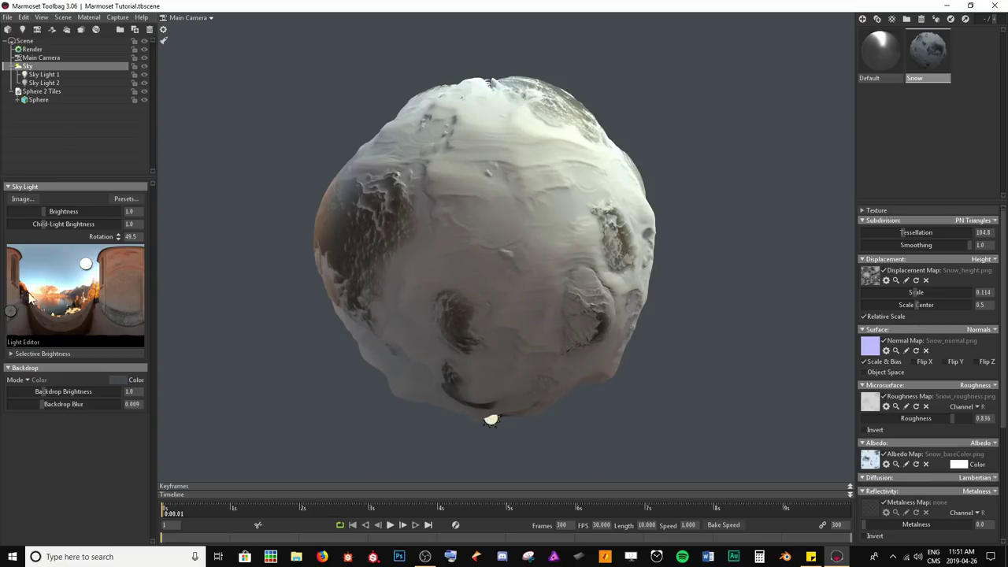
Rotate Sky Light 2 so it lights the sphere from the lower left, and set its Brightness to 1.422.
{"action": "left_click", "coordinate": [39, 84]}
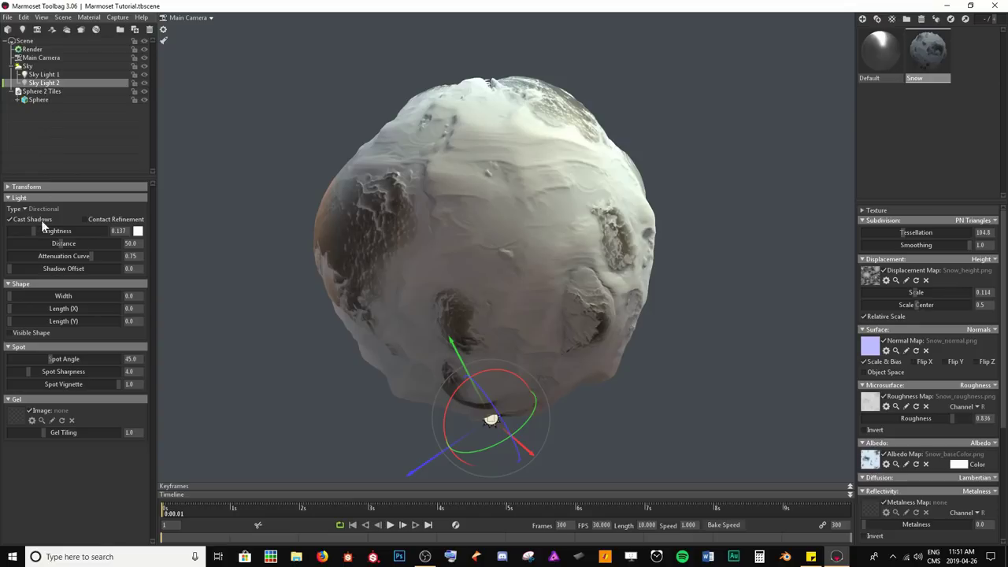
{"action": "left_click_drag", "start_coordinate": [33, 232], "coordinate": [63, 231]}
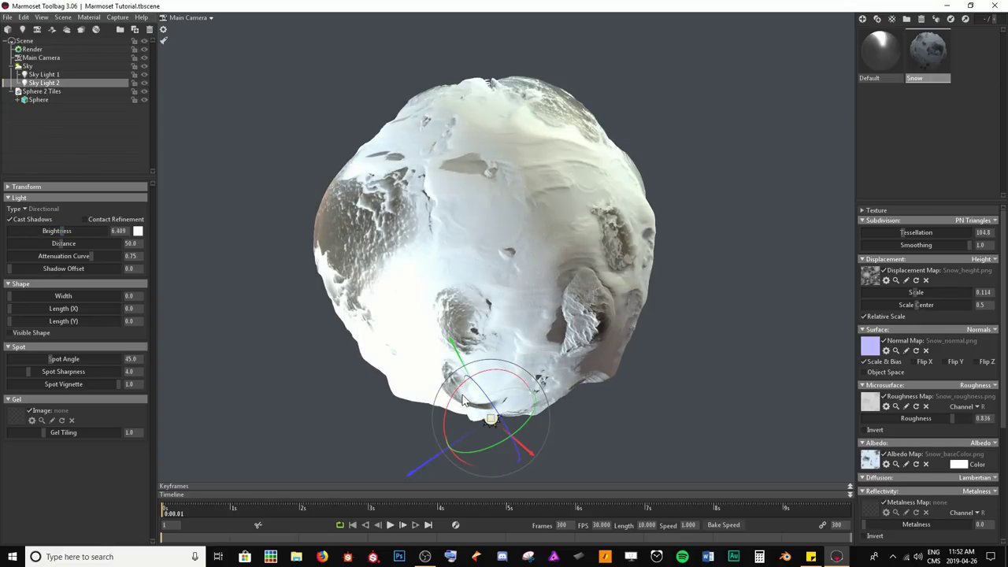
{"action": "left_click_drag", "start_coordinate": [453, 453], "coordinate": [486, 466]}
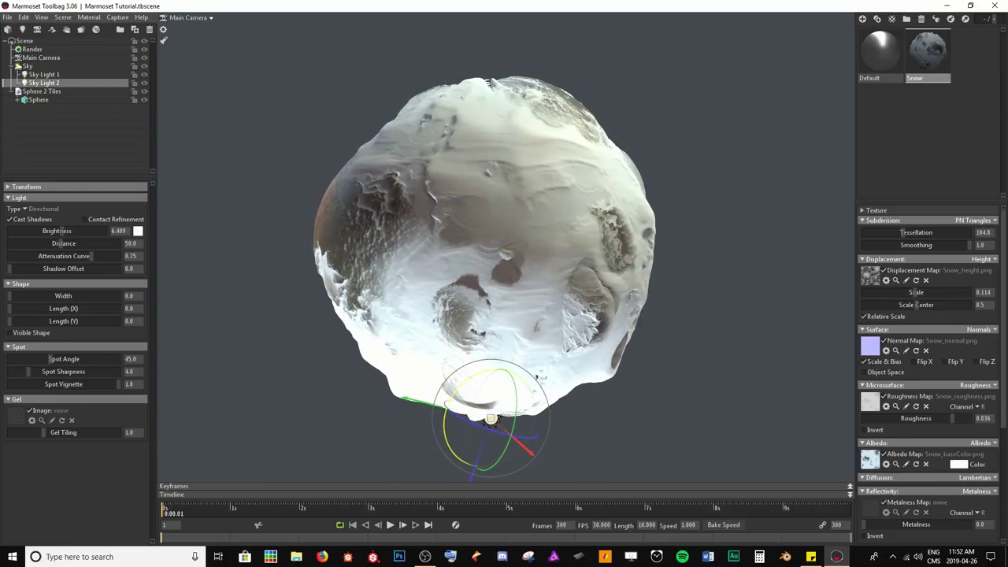
{"action": "left_click_drag", "start_coordinate": [516, 401], "coordinate": [503, 435]}
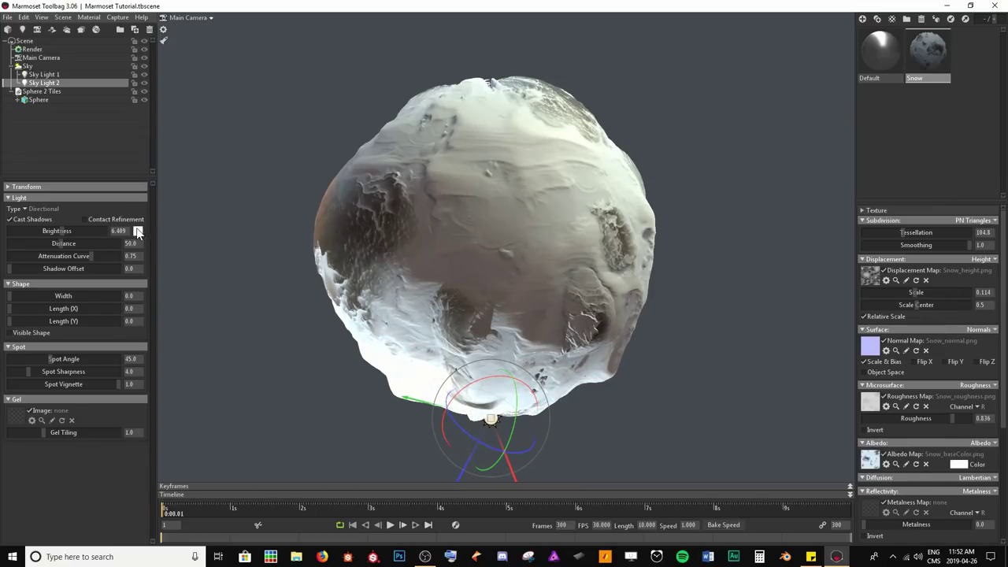
{"action": "left_click_drag", "start_coordinate": [63, 231], "coordinate": [47, 230]}
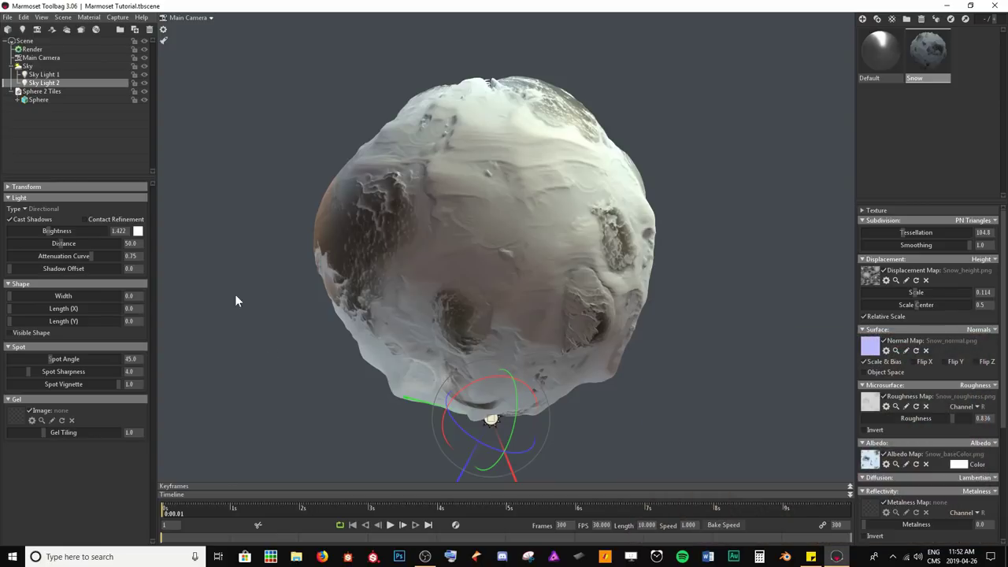
Change Sky Light 2's colour from white to a pale, slightly desaturated blue.
{"action": "left_click", "coordinate": [137, 230]}
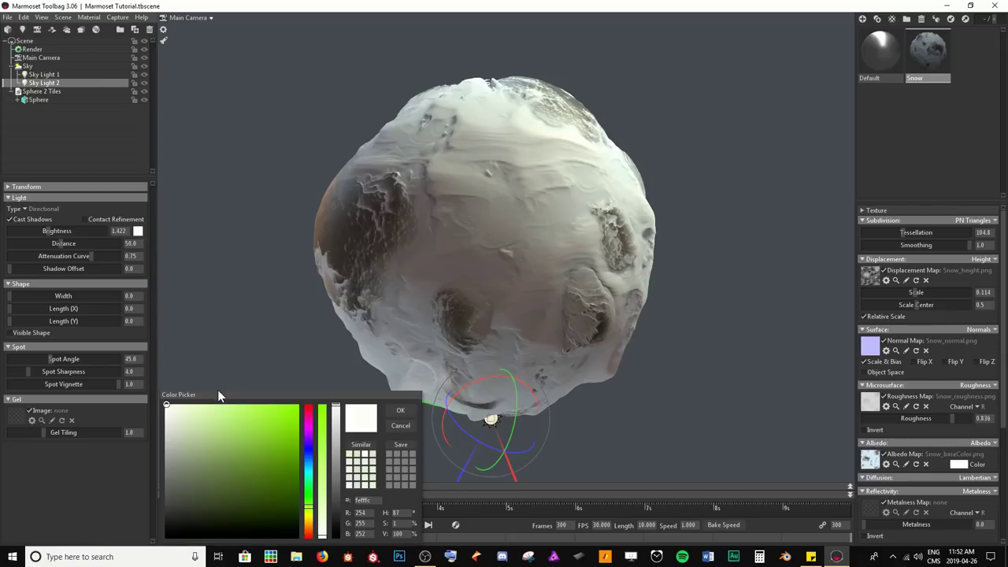
{"action": "left_click_drag", "start_coordinate": [222, 394], "coordinate": [125, 293]}
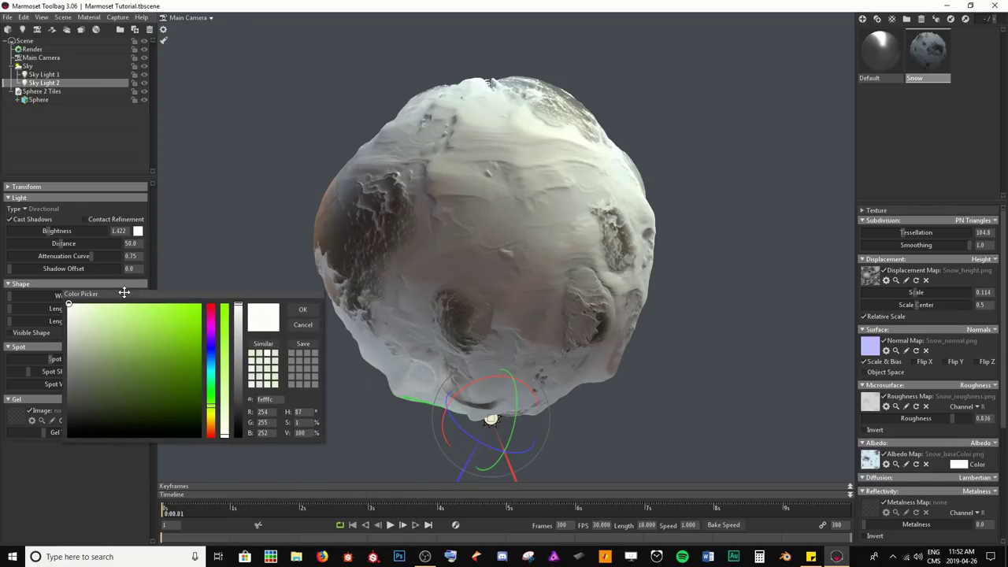
{"action": "left_click", "coordinate": [210, 379]}
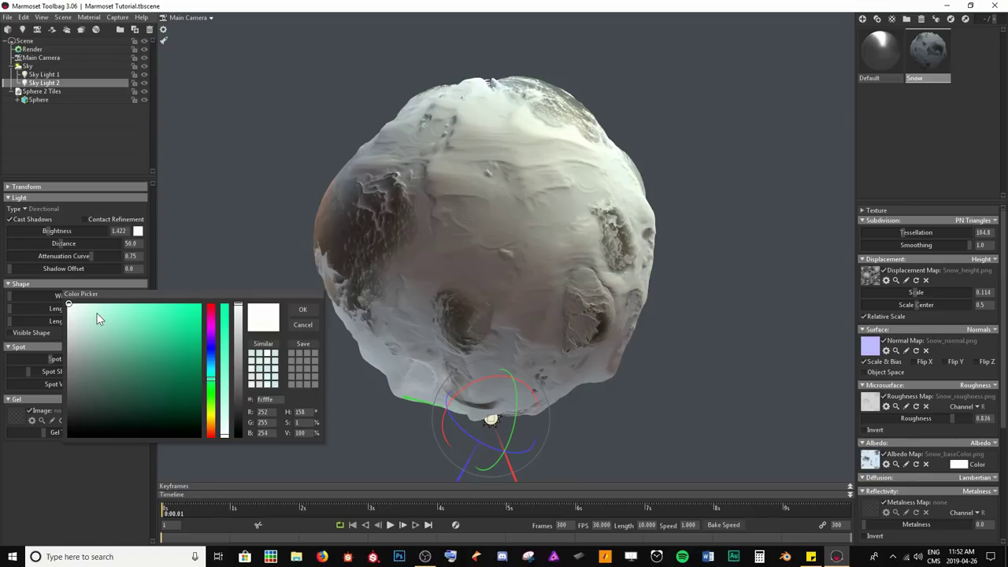
{"action": "left_click_drag", "start_coordinate": [97, 313], "coordinate": [104, 317]}
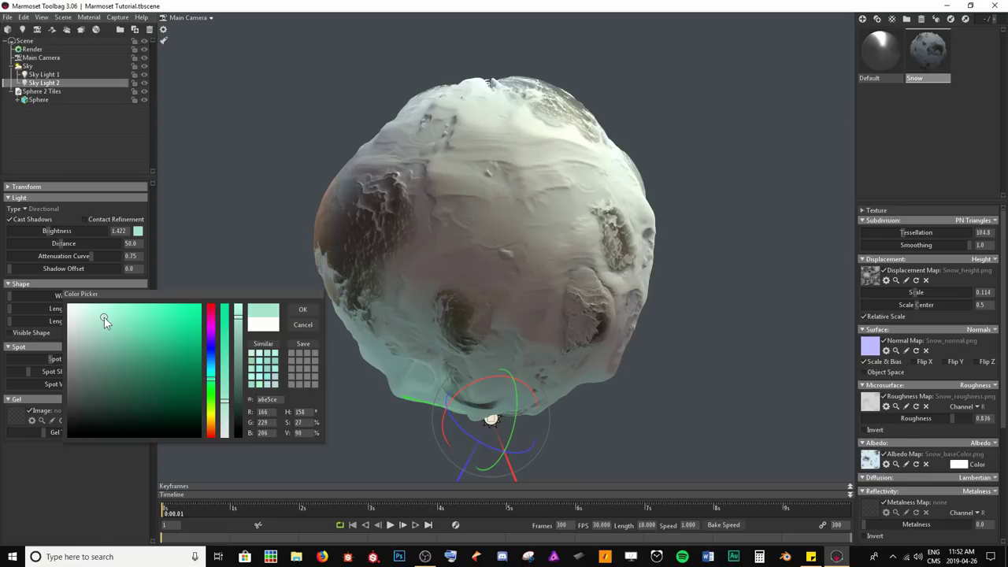
{"action": "left_click", "coordinate": [211, 366]}
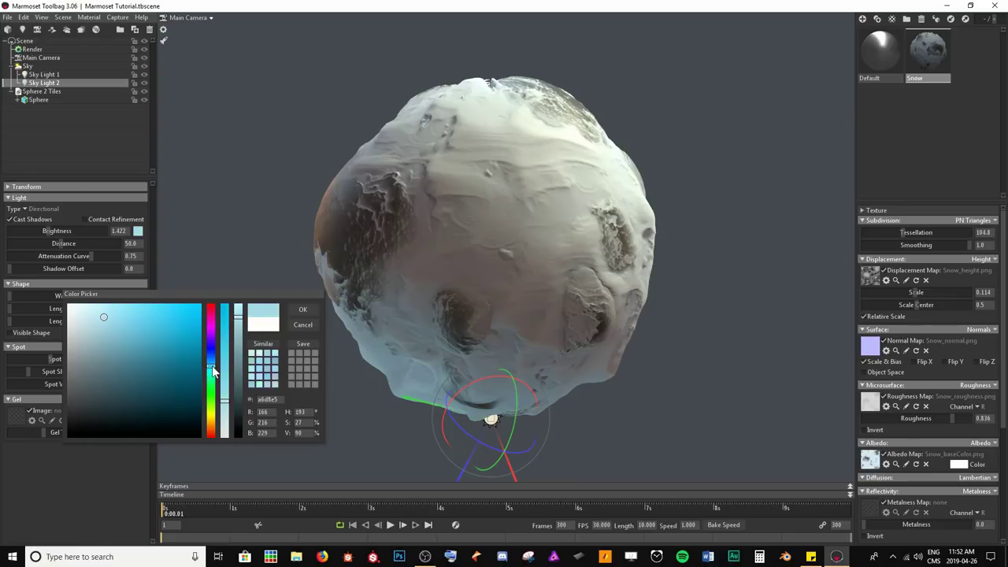
{"action": "left_click_drag", "start_coordinate": [121, 328], "coordinate": [109, 317]}
{"action": "left_click", "coordinate": [302, 309]}
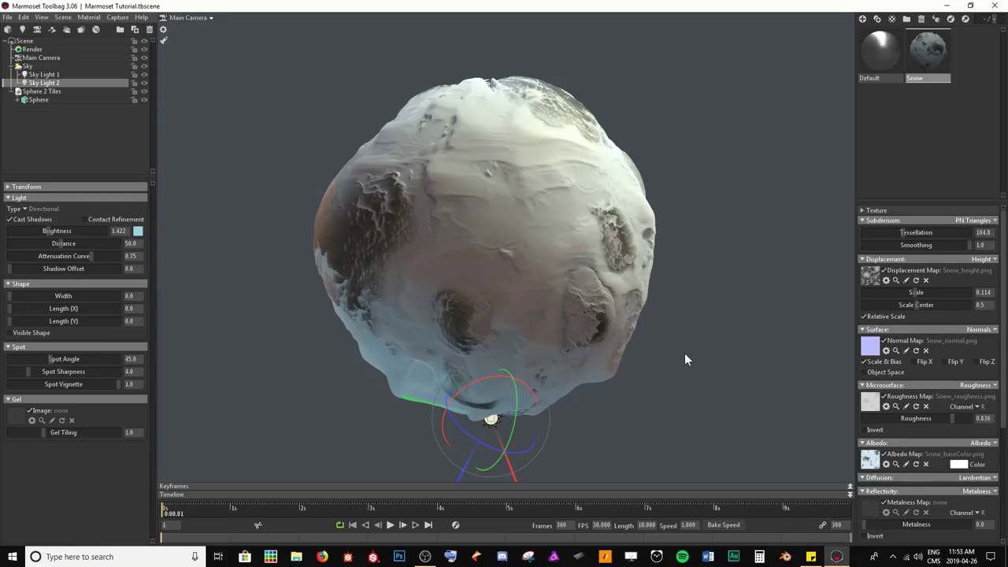
Fine-tune Sky Light 2's rotation so its blue fill reaches further across the lower part of the sphere.
{"action": "left_click_drag", "start_coordinate": [513, 417], "coordinate": [528, 437]}
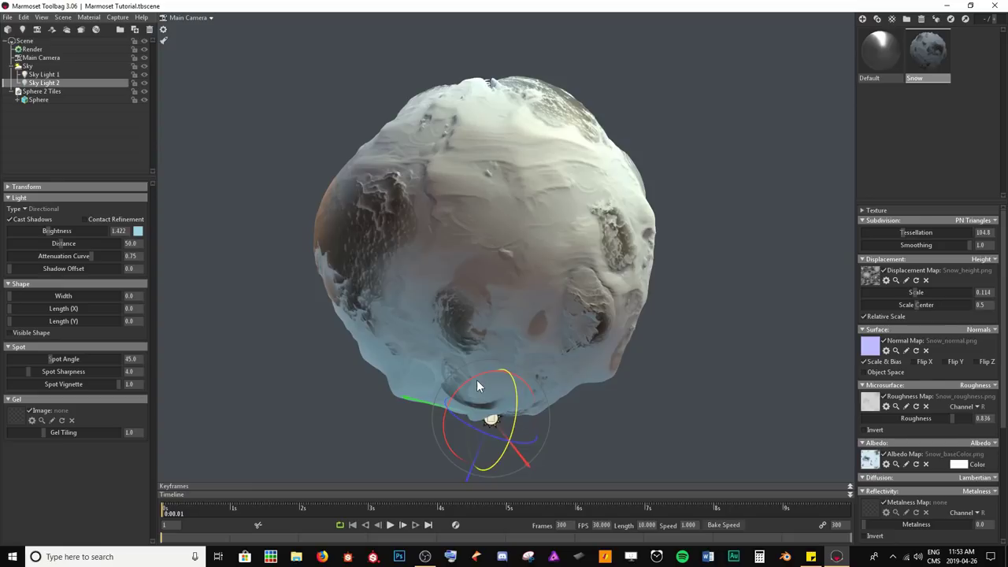
{"action": "left_click_drag", "start_coordinate": [476, 380], "coordinate": [470, 403]}
{"action": "left_click_drag", "start_coordinate": [466, 383], "coordinate": [464, 392]}
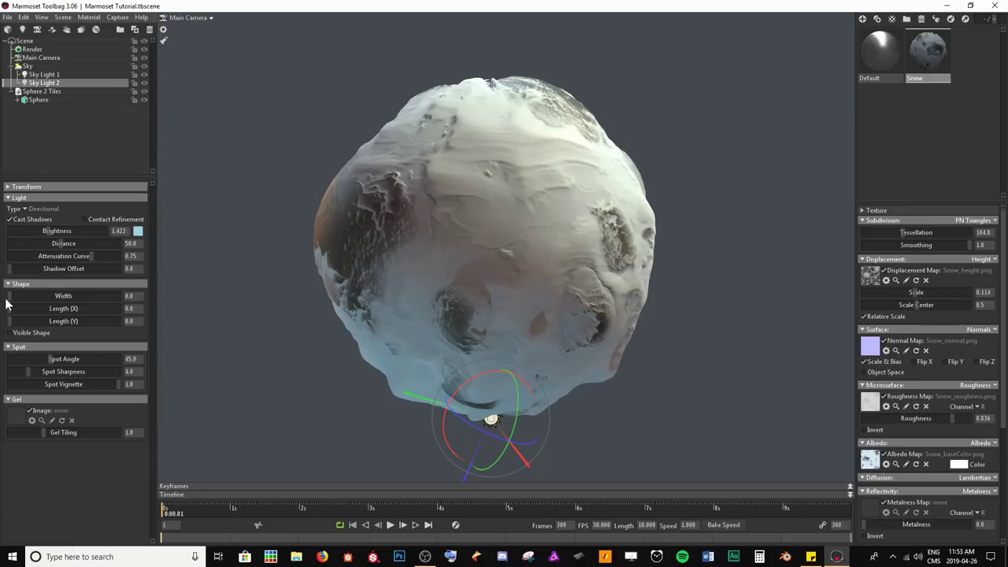
Set Sky Light 2's shape Width to 52.29 and lower its Brightness to 0.931.
{"action": "left_click_drag", "start_coordinate": [10, 297], "coordinate": [62, 296]}
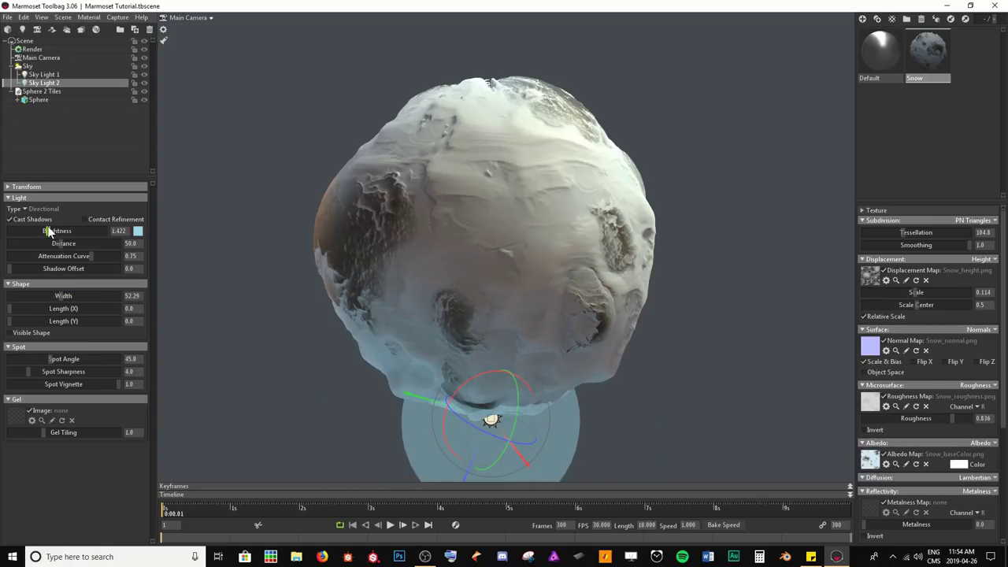
{"action": "left_click_drag", "start_coordinate": [47, 230], "coordinate": [45, 231]}
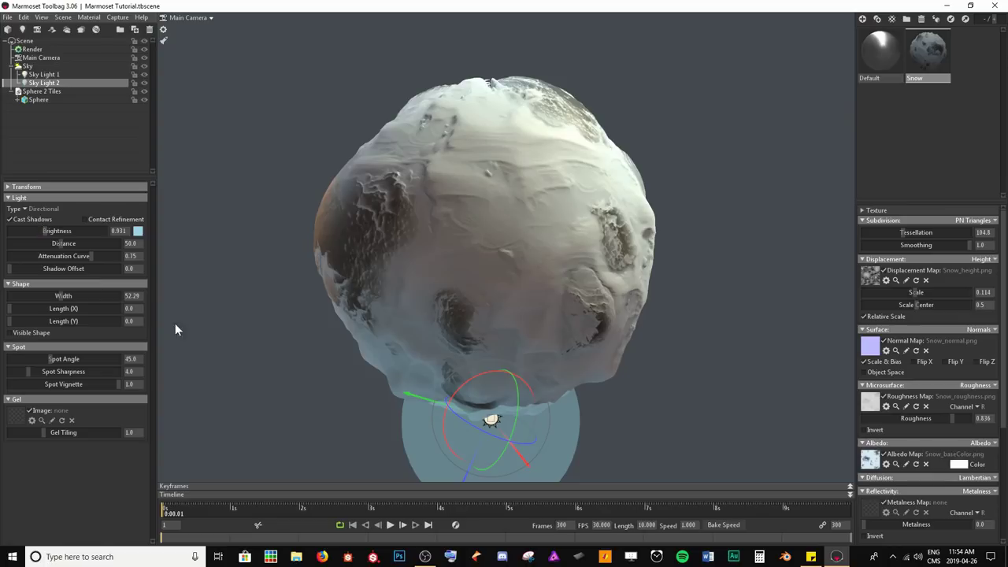
Add a third child light from the blue sky area of the sky image and raise its Brightness to 128.
{"action": "left_click", "coordinate": [234, 349]}
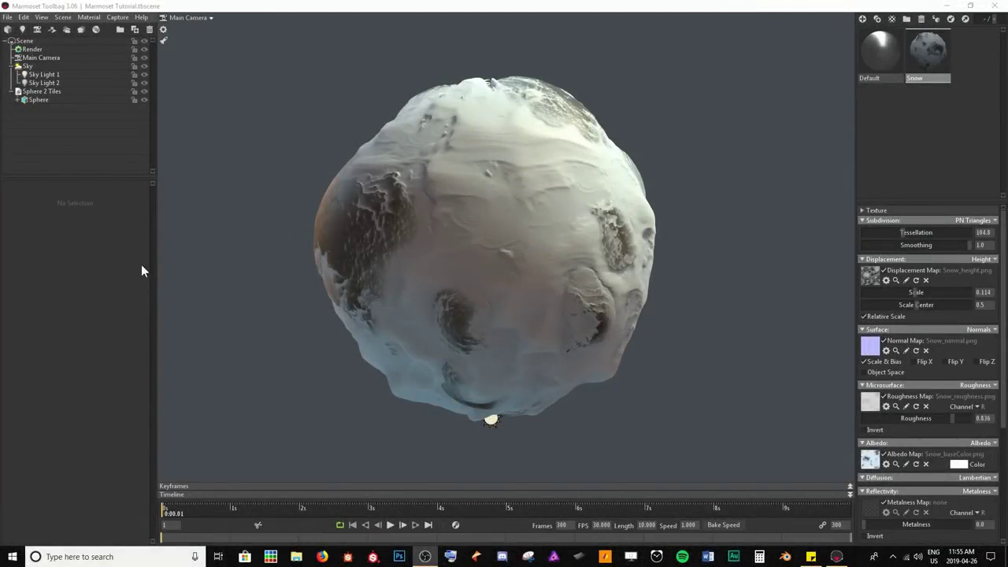
{"action": "left_click", "coordinate": [26, 66]}
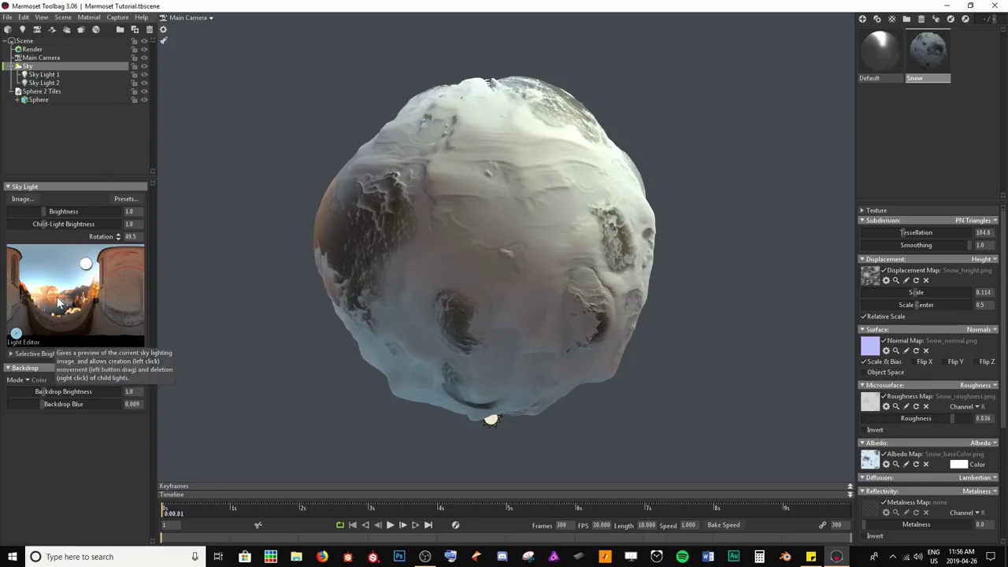
{"action": "mouse_move", "coordinate": [58, 301]}
{"action": "left_mouse_down"}
{"action": "mouse_move", "coordinate": [31, 266]}
{"action": "mouse_move", "coordinate": [56, 281]}
{"action": "mouse_move", "coordinate": [45, 277]}
{"action": "left_mouse_up"}
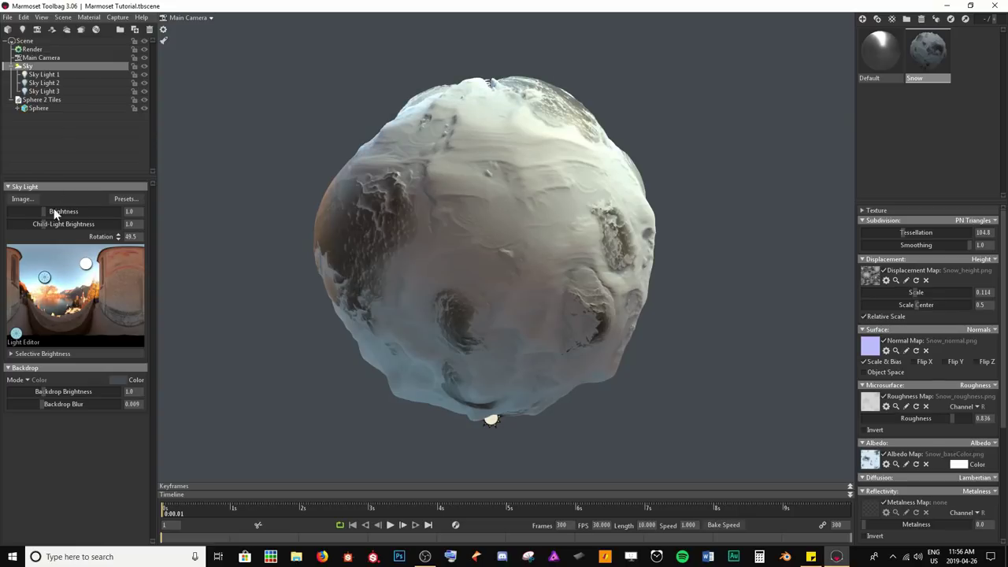
{"action": "left_click", "coordinate": [43, 91]}
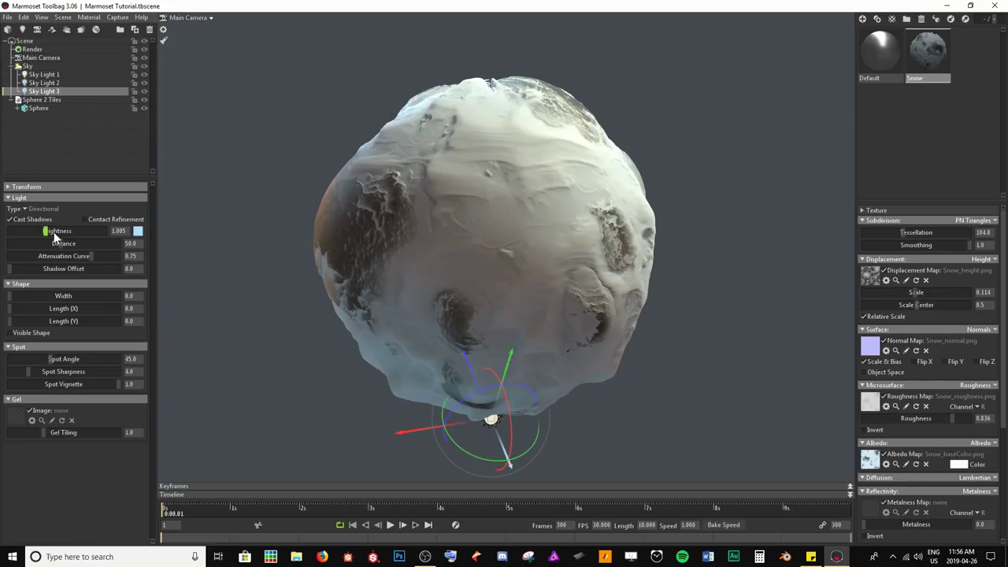
{"action": "left_click_drag", "start_coordinate": [118, 230], "coordinate": [653, 227]}
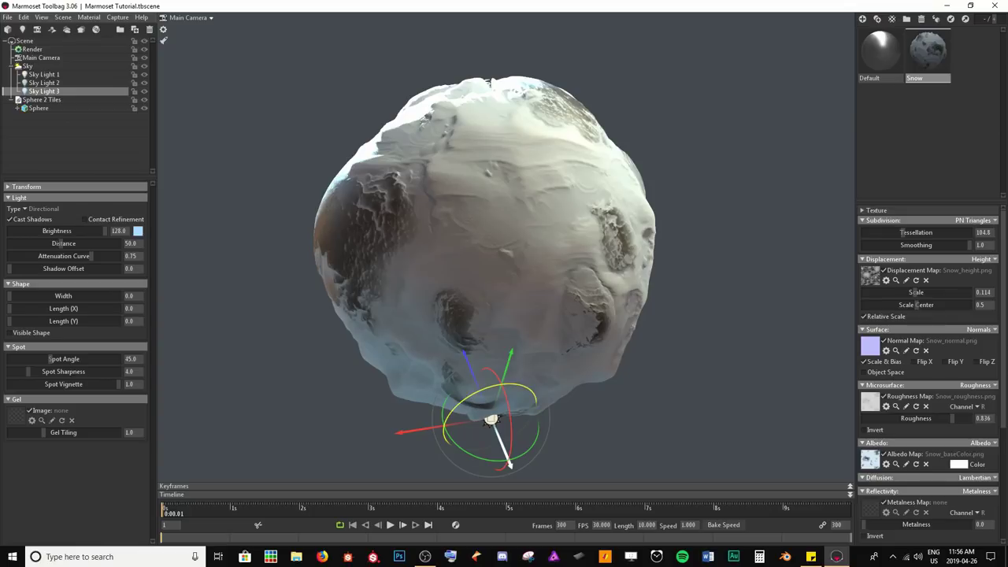
Rotate Sky Light 3 so it shines from behind the sphere and forms a rim highlight along its left edge.
{"action": "mouse_move", "coordinate": [472, 396]}
{"action": "left_mouse_down"}
{"action": "mouse_move", "coordinate": [522, 425]}
{"action": "mouse_move", "coordinate": [517, 459]}
{"action": "mouse_move", "coordinate": [518, 430]}
{"action": "mouse_move", "coordinate": [526, 431]}
{"action": "mouse_move", "coordinate": [473, 441]}
{"action": "left_mouse_up"}
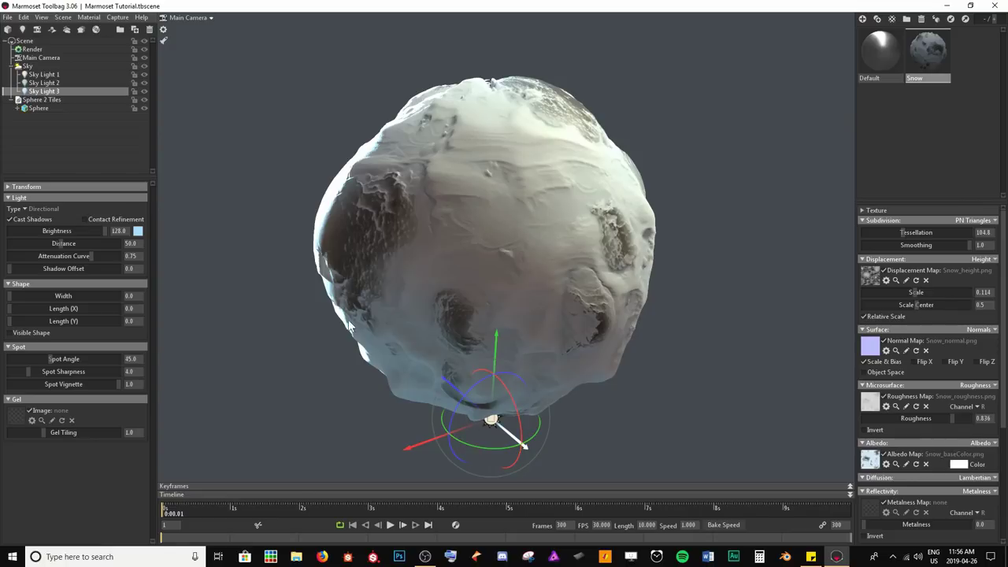
{"action": "mouse_move", "coordinate": [473, 444]}
{"action": "left_mouse_down"}
{"action": "mouse_move", "coordinate": [465, 447]}
{"action": "mouse_move", "coordinate": [535, 451]}
{"action": "mouse_move", "coordinate": [501, 468]}
{"action": "mouse_move", "coordinate": [504, 445]}
{"action": "mouse_move", "coordinate": [443, 425]}
{"action": "mouse_move", "coordinate": [453, 449]}
{"action": "mouse_move", "coordinate": [465, 438]}
{"action": "mouse_move", "coordinate": [506, 462]}
{"action": "mouse_move", "coordinate": [484, 453]}
{"action": "mouse_move", "coordinate": [528, 458]}
{"action": "mouse_move", "coordinate": [504, 461]}
{"action": "mouse_move", "coordinate": [518, 451]}
{"action": "left_mouse_up"}
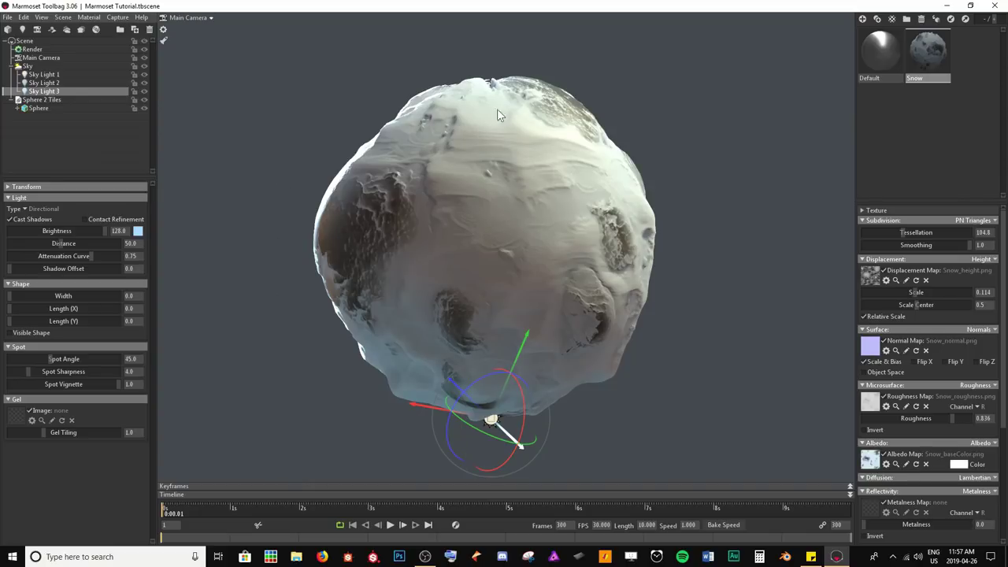
{"action": "left_click_drag", "start_coordinate": [530, 402], "coordinate": [518, 432]}
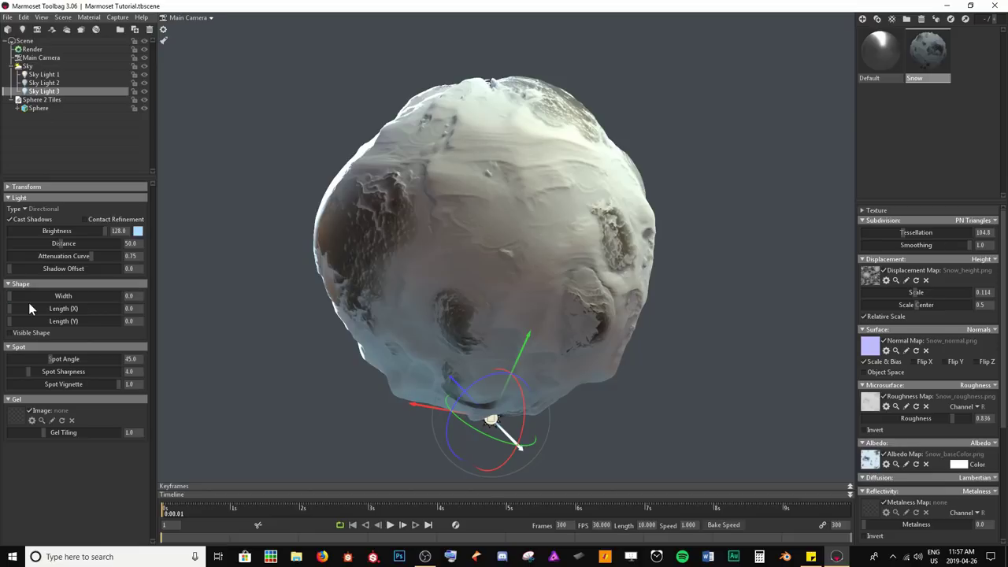
Set Sky Light 3's shape Width to 4.417 and its Brightness to 6.409.
{"action": "left_click_drag", "start_coordinate": [14, 297], "coordinate": [31, 296]}
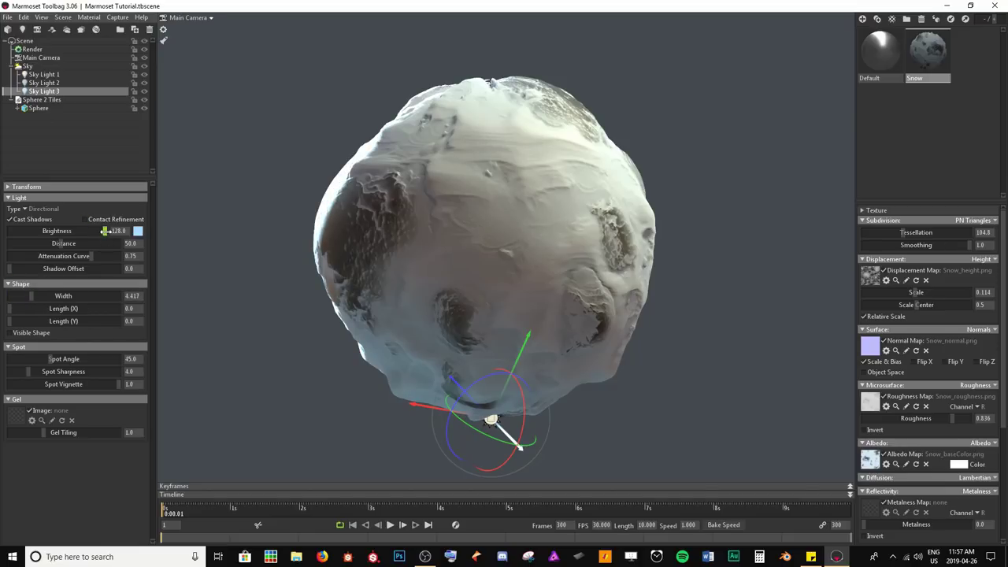
{"action": "left_click_drag", "start_coordinate": [105, 231], "coordinate": [62, 231]}
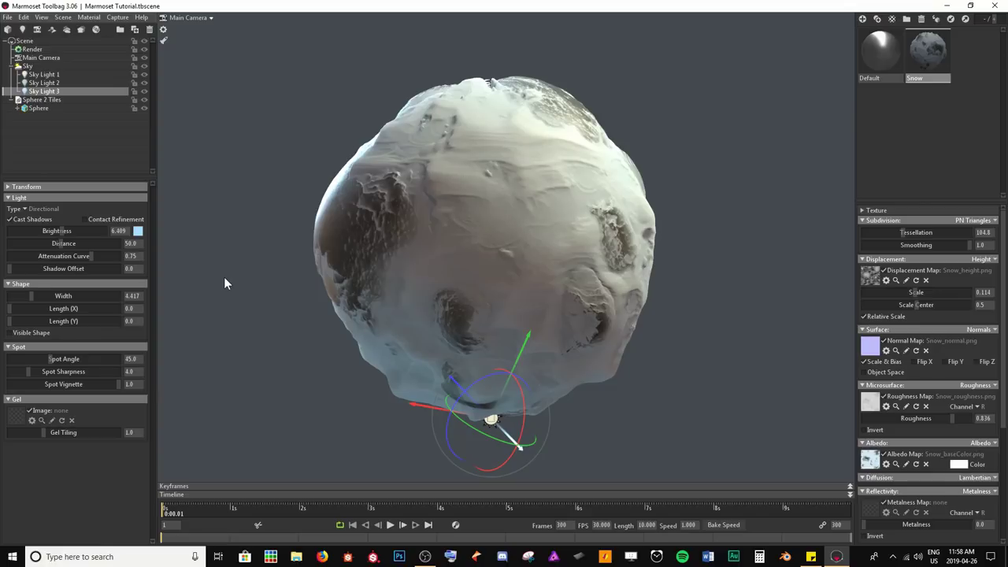
{"action": "left_click", "coordinate": [44, 74]}
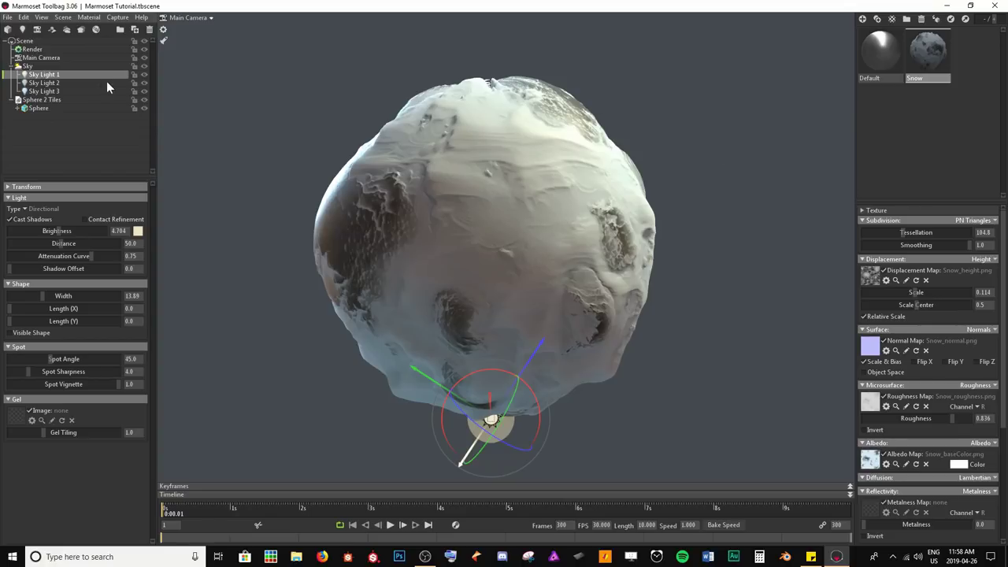
{"action": "left_click", "coordinate": [76, 82]}
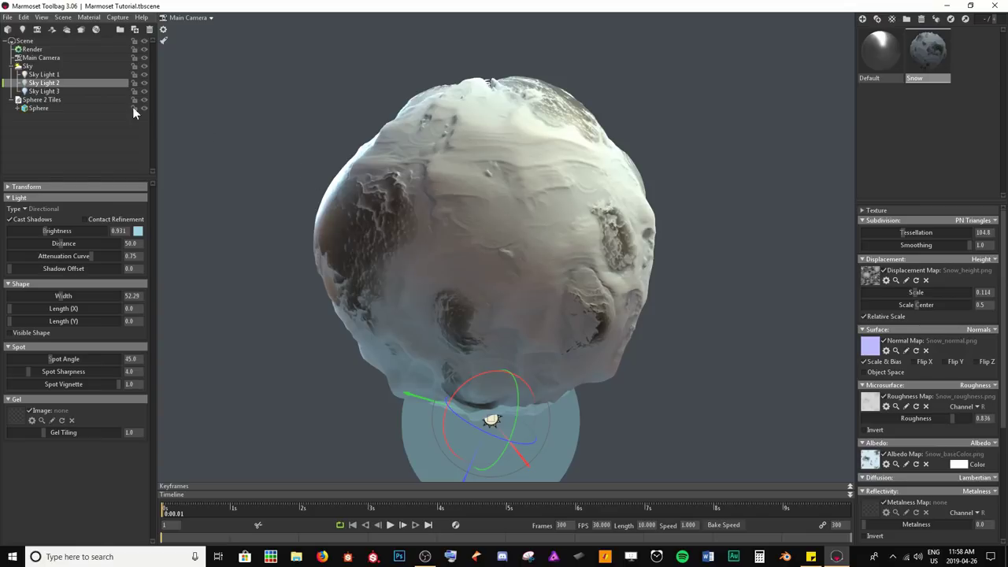
{"action": "left_click", "coordinate": [77, 92]}
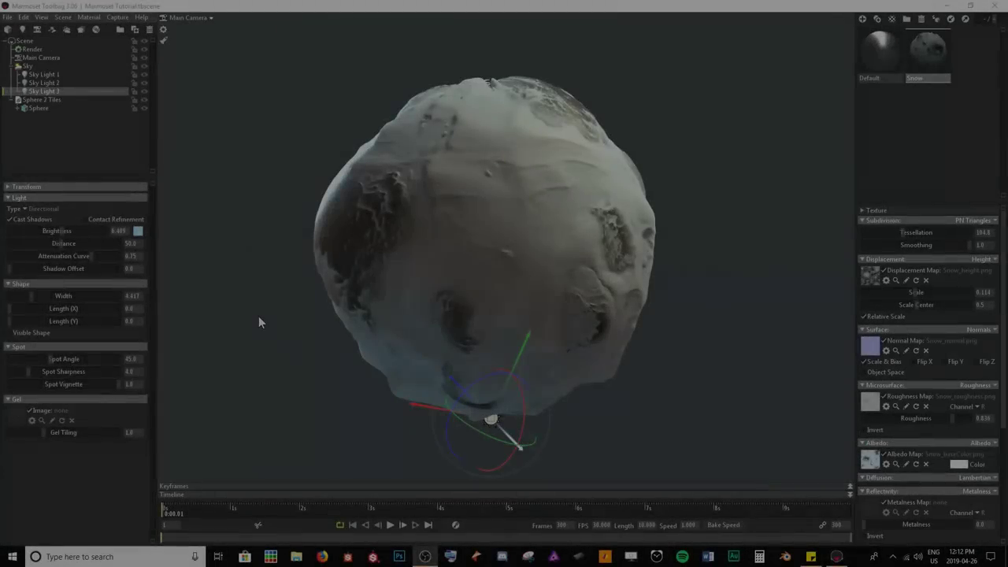
{"action": "left_click", "coordinate": [258, 321]}
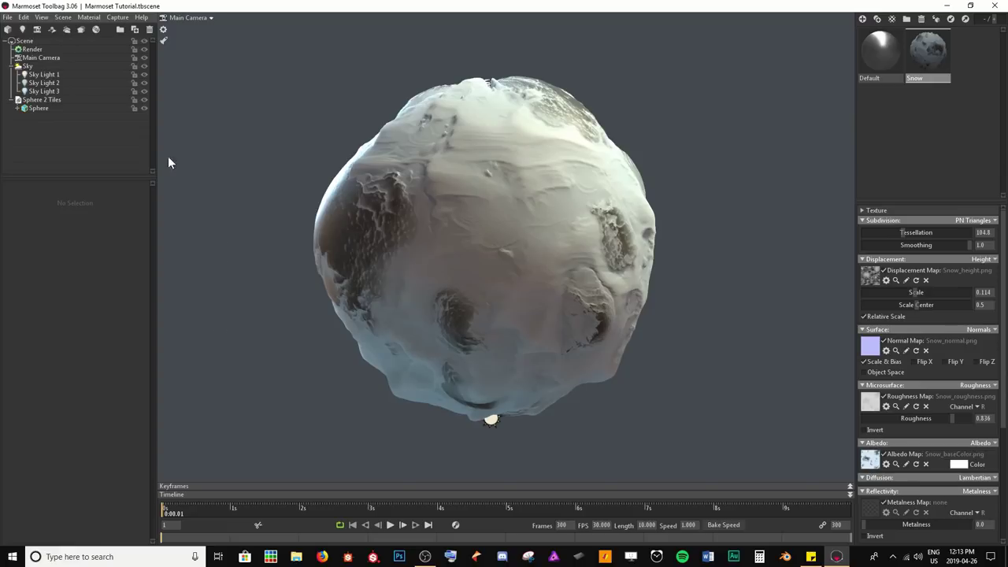
Duplicate the Main Camera and rename the copy Render.
{"action": "left_click", "coordinate": [48, 57]}
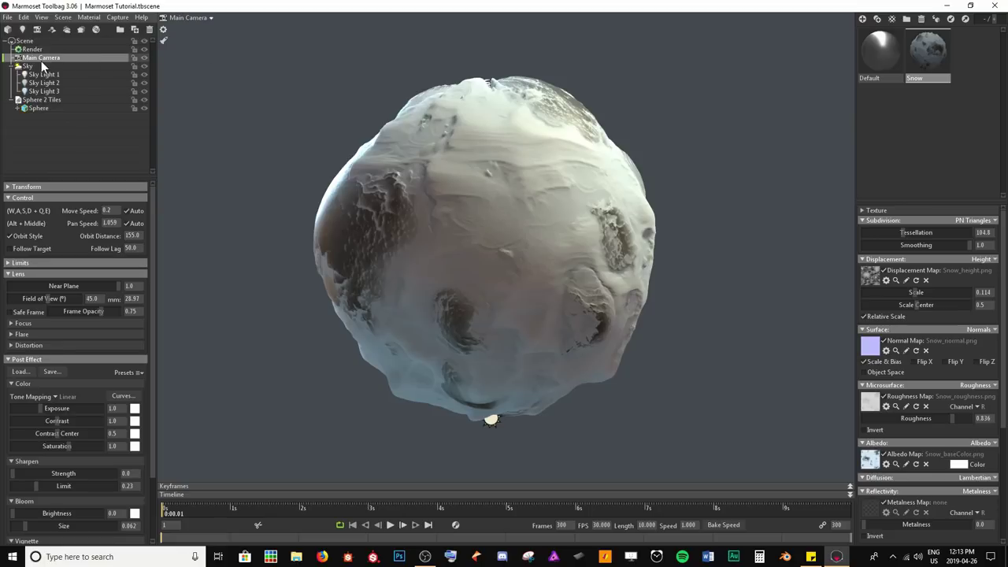
{"action": "key", "text": "ctrl+d"}
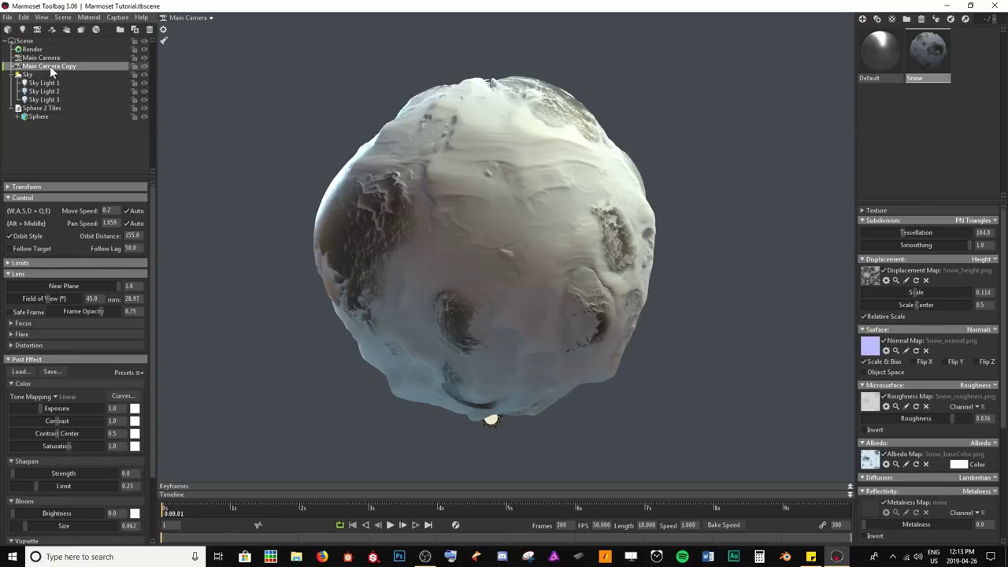
{"action": "double_click", "coordinate": [50, 65]}
{"action": "type", "text": "Render"}
{"action": "key", "text": "Return"}
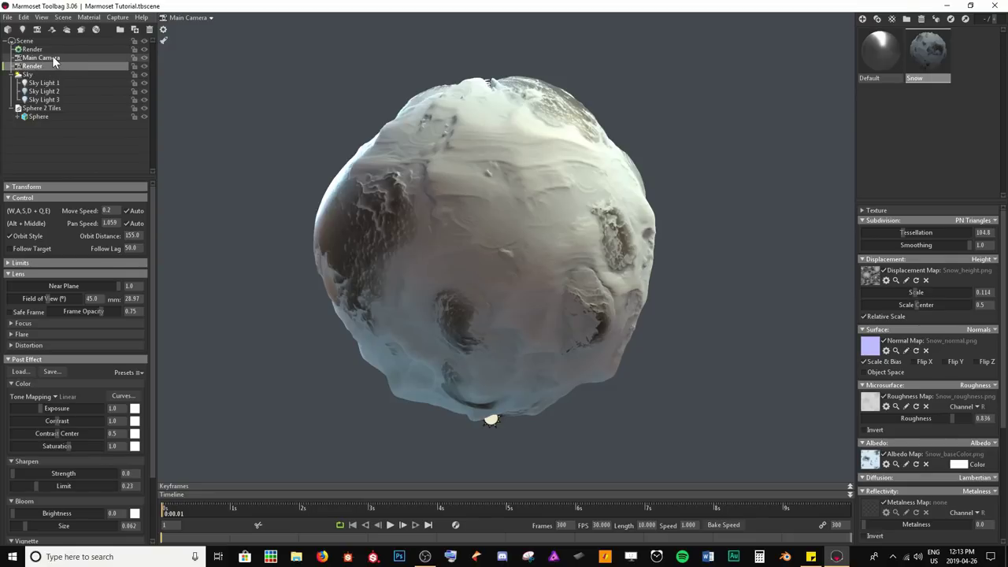
Rename the original Main Camera as Moving.
{"action": "double_click", "coordinate": [53, 57]}
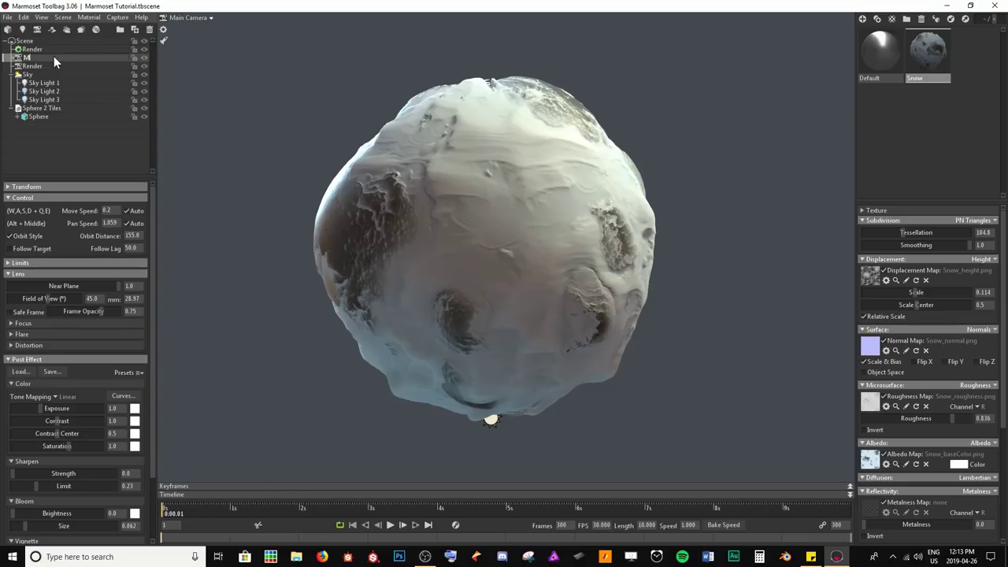
{"action": "type", "text": "Moving"}
{"action": "key", "text": "Return"}
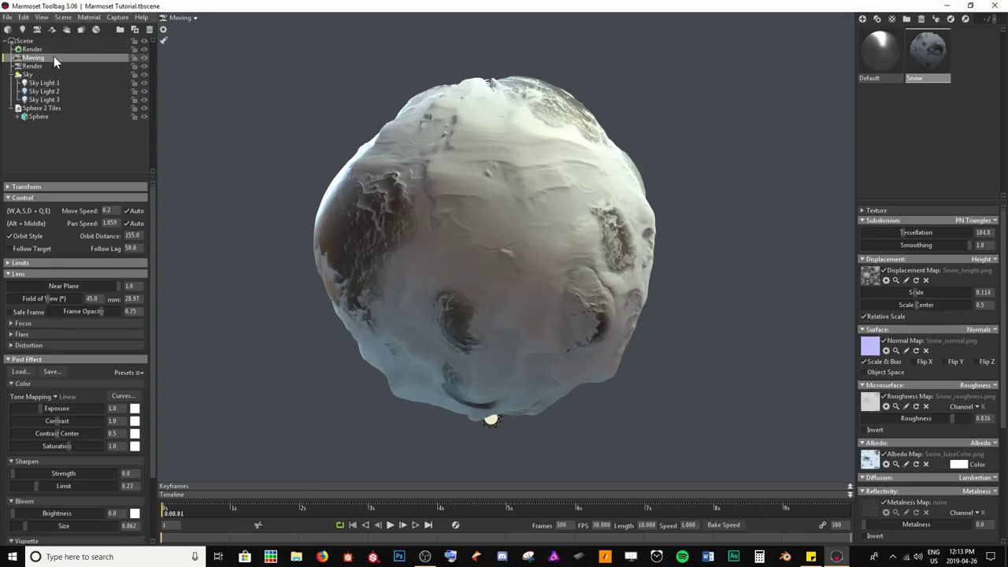
Look through the Render camera briefly, and examine the sphere from other angles and distances through the Moving camera.
{"action": "left_click", "coordinate": [197, 18]}
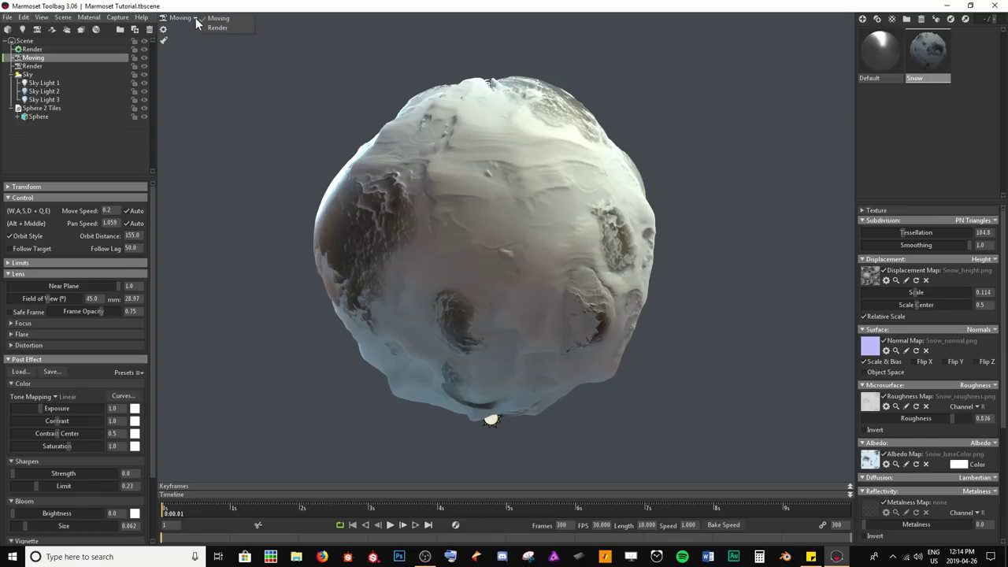
{"action": "left_click", "coordinate": [219, 29]}
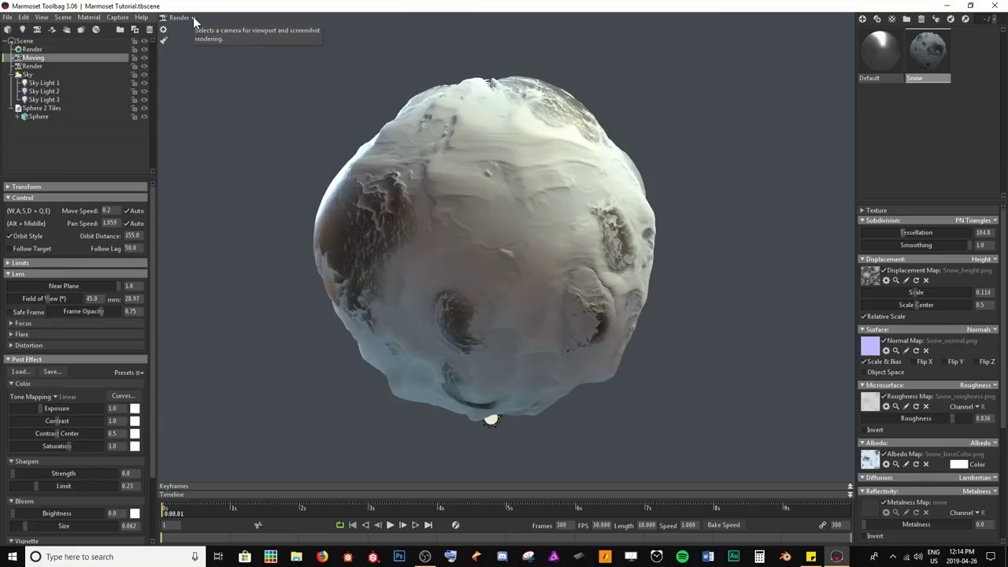
{"action": "left_click", "coordinate": [194, 19]}
{"action": "left_click", "coordinate": [218, 24]}
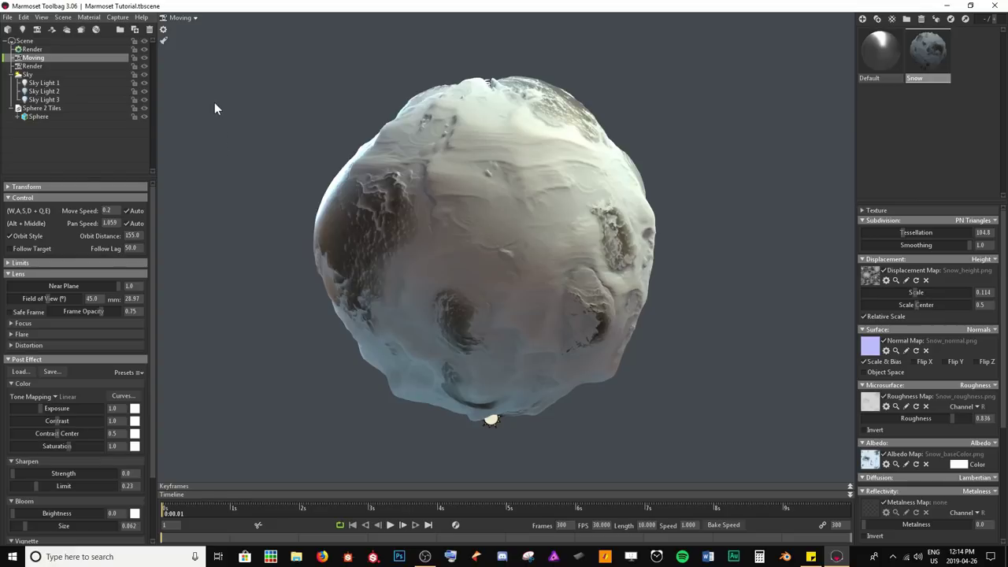
{"action": "left_click_drag", "start_coordinate": [213, 106], "coordinate": [409, 189]}
{"action": "scroll", "coordinate": [468, 232], "scroll_direction": "down", "scroll_amount": 5}
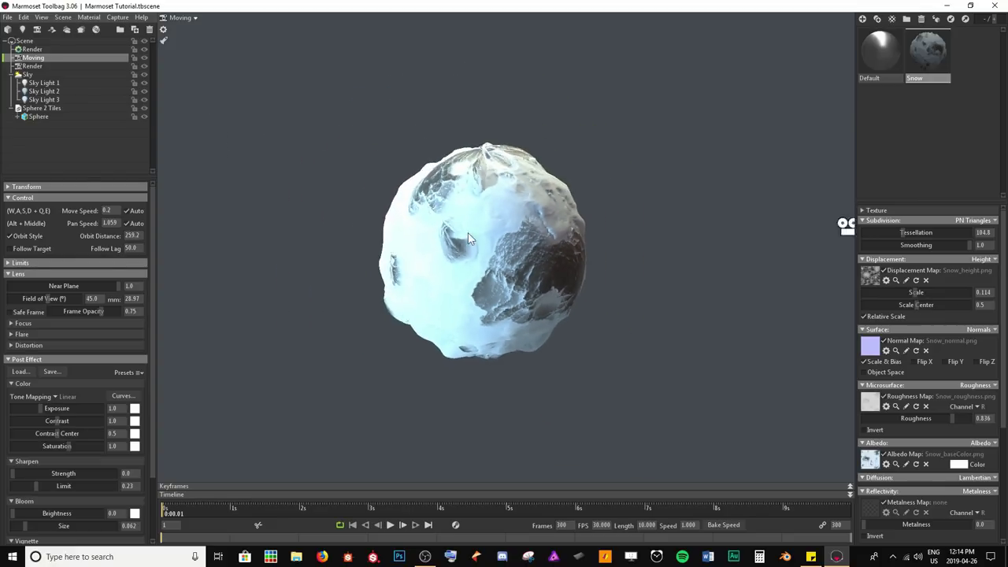
{"action": "left_click_drag", "start_coordinate": [468, 233], "coordinate": [405, 268]}
{"action": "scroll", "coordinate": [539, 246], "scroll_direction": "up", "scroll_amount": 3}
{"action": "scroll", "coordinate": [539, 246], "scroll_direction": "up", "scroll_amount": 1}
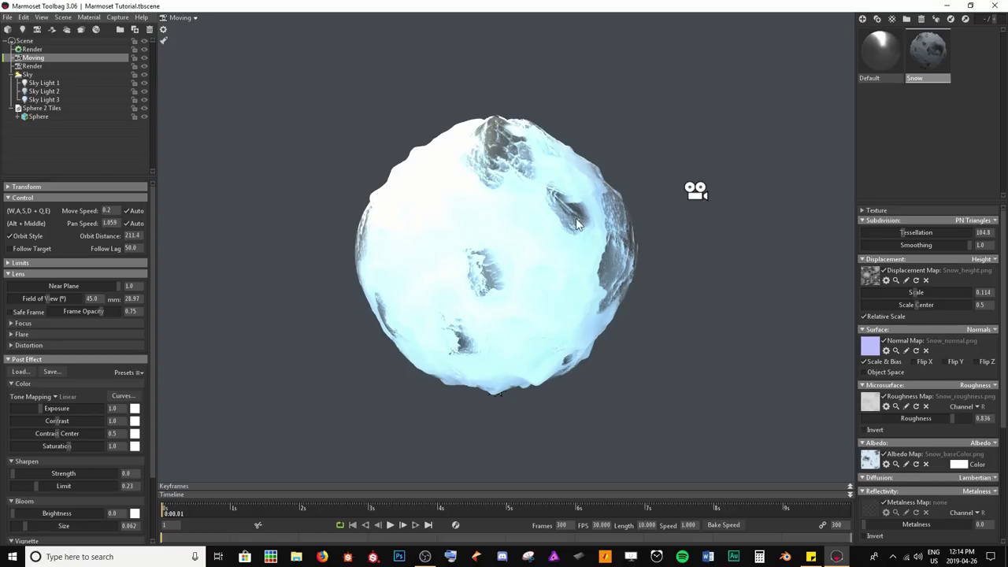
{"action": "left_click_drag", "start_coordinate": [575, 218], "coordinate": [277, 194]}
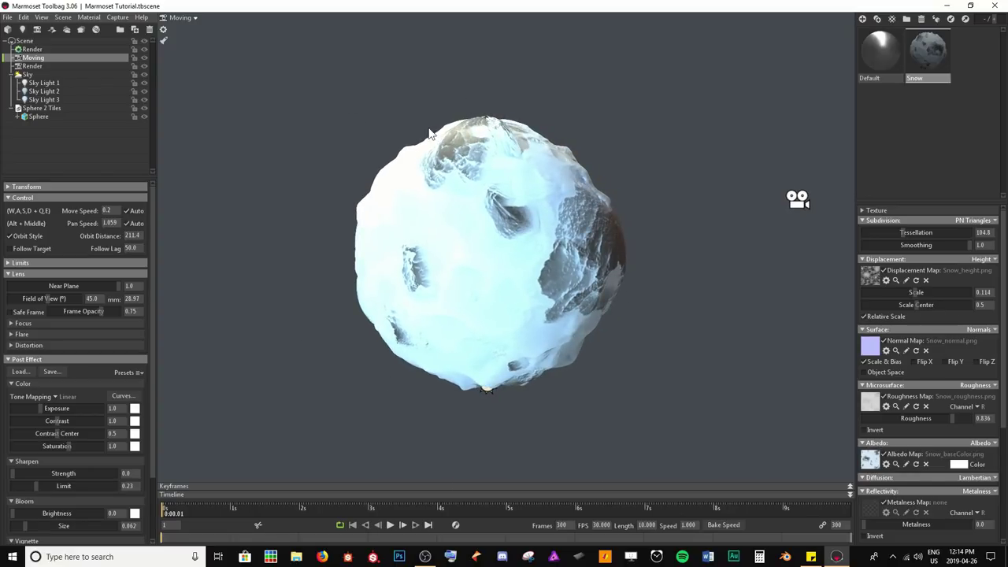
{"action": "mouse_move", "coordinate": [567, 260]}
{"action": "left_mouse_down"}
{"action": "mouse_move", "coordinate": [452, 254]}
{"action": "mouse_move", "coordinate": [367, 211]}
{"action": "mouse_move", "coordinate": [609, 241]}
{"action": "left_mouse_up"}
{"action": "scroll", "coordinate": [610, 233], "scroll_direction": "down", "scroll_amount": 2}
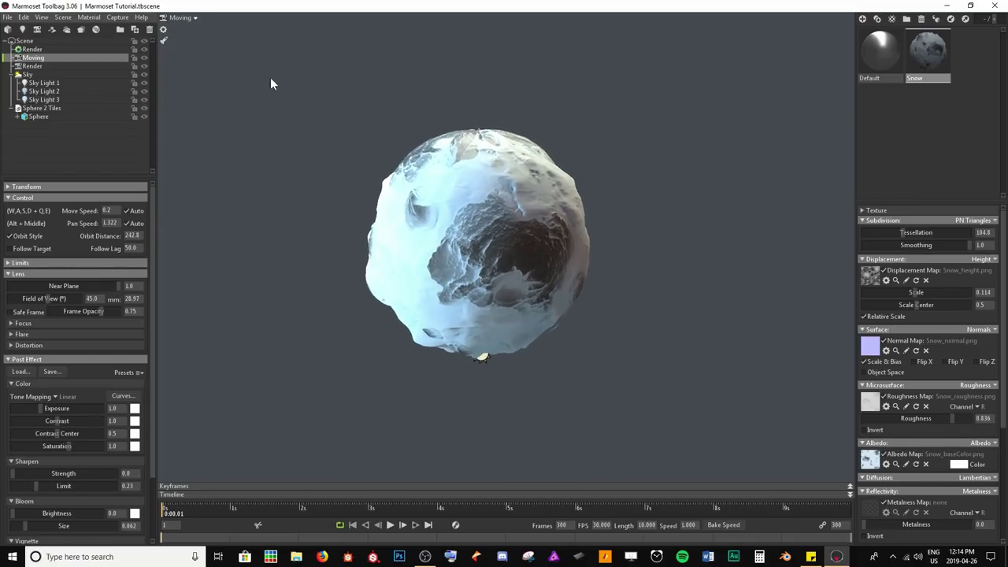
Compare the fixed Render camera view with the Moving camera, and examine the sphere from different sides in the Moving view.
{"action": "left_click", "coordinate": [195, 18]}
{"action": "left_click", "coordinate": [205, 24]}
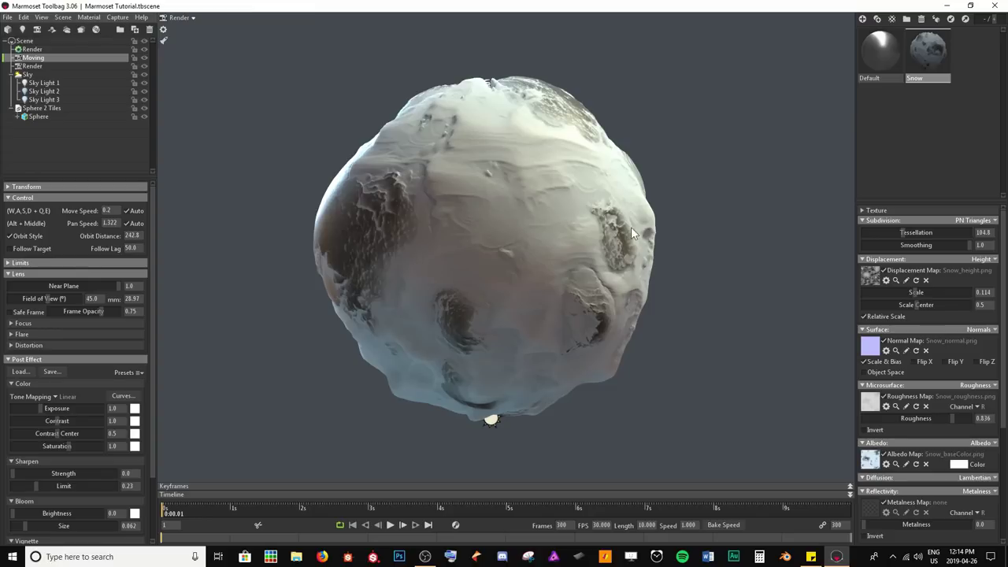
{"action": "left_click", "coordinate": [195, 17]}
{"action": "left_click", "coordinate": [216, 18]}
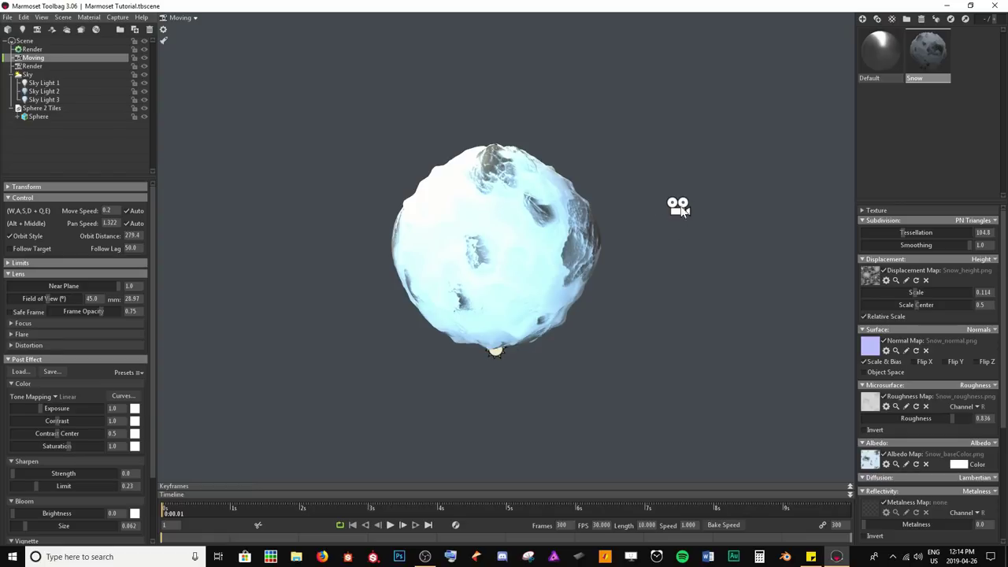
{"action": "left_click_drag", "start_coordinate": [682, 211], "coordinate": [509, 251]}
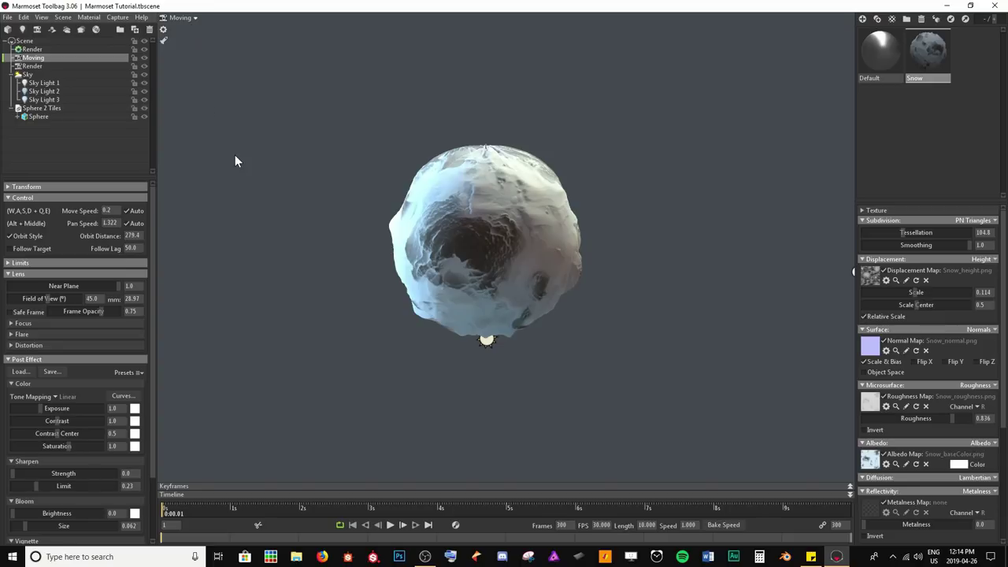
{"action": "left_click_drag", "start_coordinate": [530, 237], "coordinate": [512, 206]}
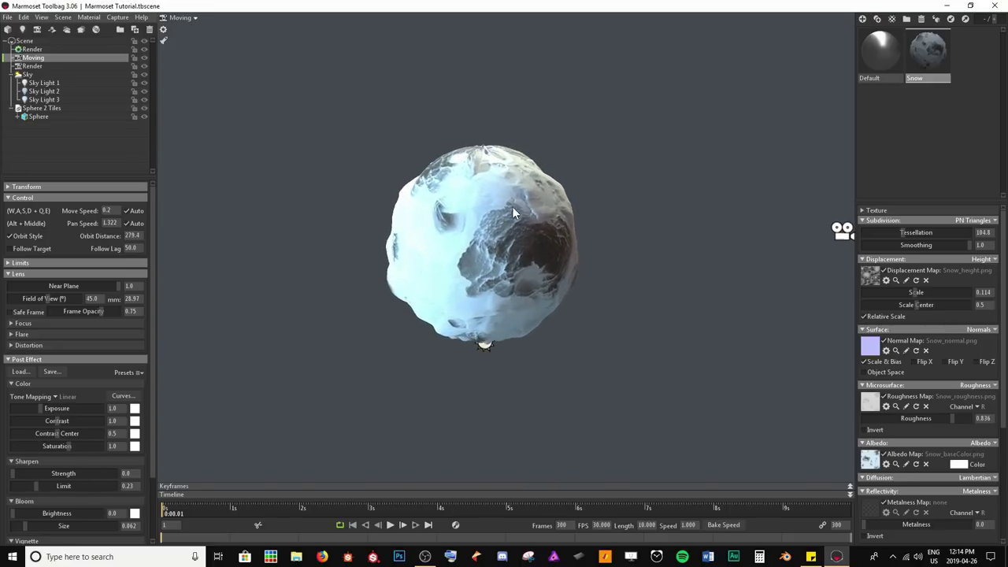
{"action": "left_click_drag", "start_coordinate": [538, 282], "coordinate": [711, 304]}
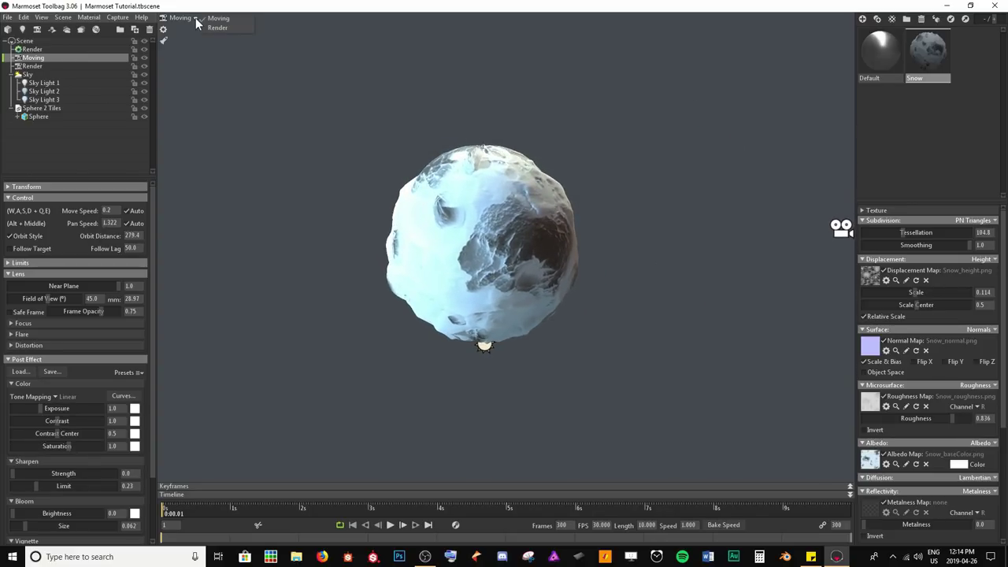
Make Render the viewport camera and widen its Field of View to 150 degrees.
{"action": "left_click", "coordinate": [229, 30]}
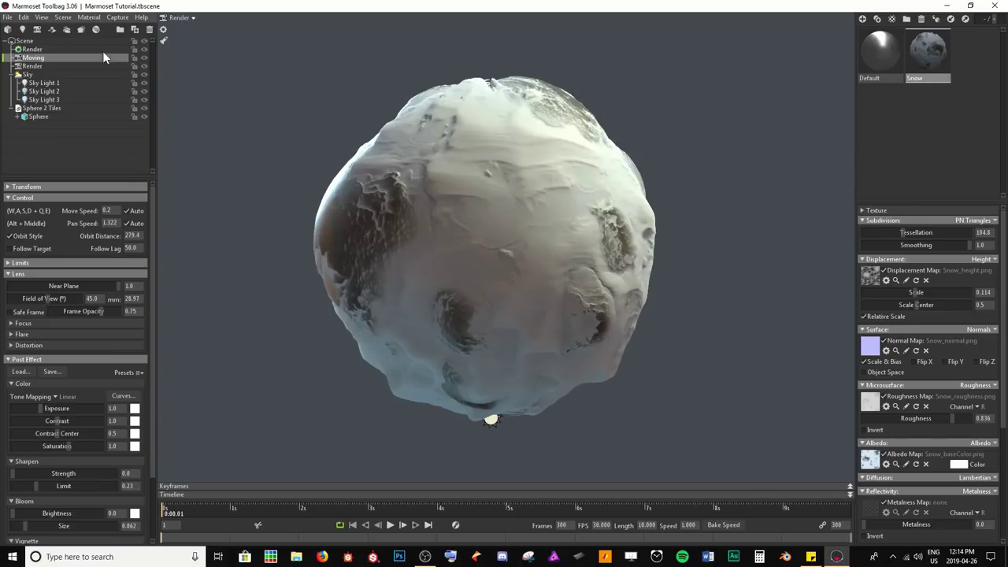
{"action": "left_click", "coordinate": [37, 67]}
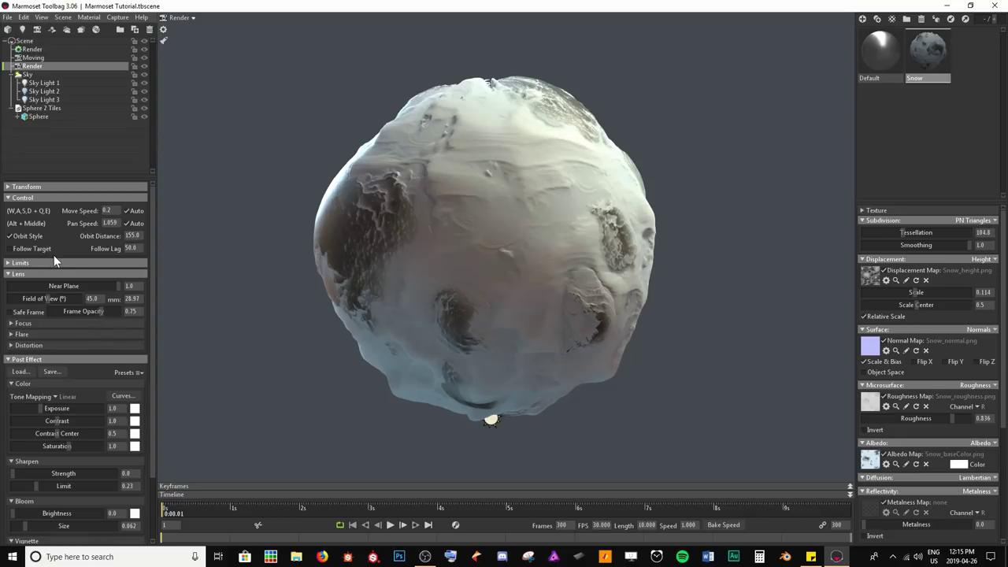
{"action": "scroll", "coordinate": [54, 255], "scroll_direction": "down", "scroll_amount": 2}
{"action": "scroll", "coordinate": [54, 255], "scroll_direction": "up", "scroll_amount": 2}
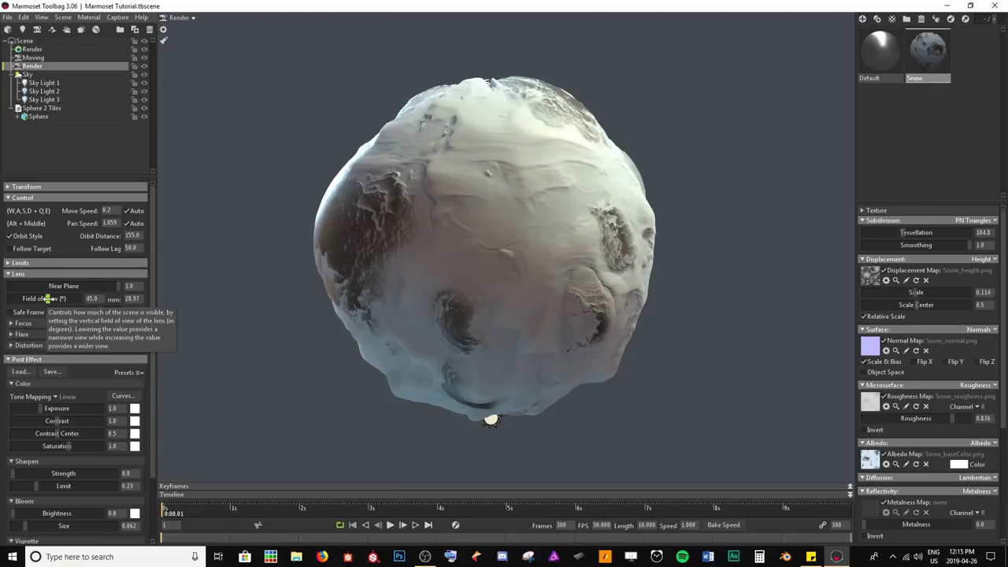
{"action": "left_click_drag", "start_coordinate": [48, 299], "coordinate": [160, 306]}
{"action": "scroll", "coordinate": [455, 287], "scroll_direction": "up", "scroll_amount": 10}
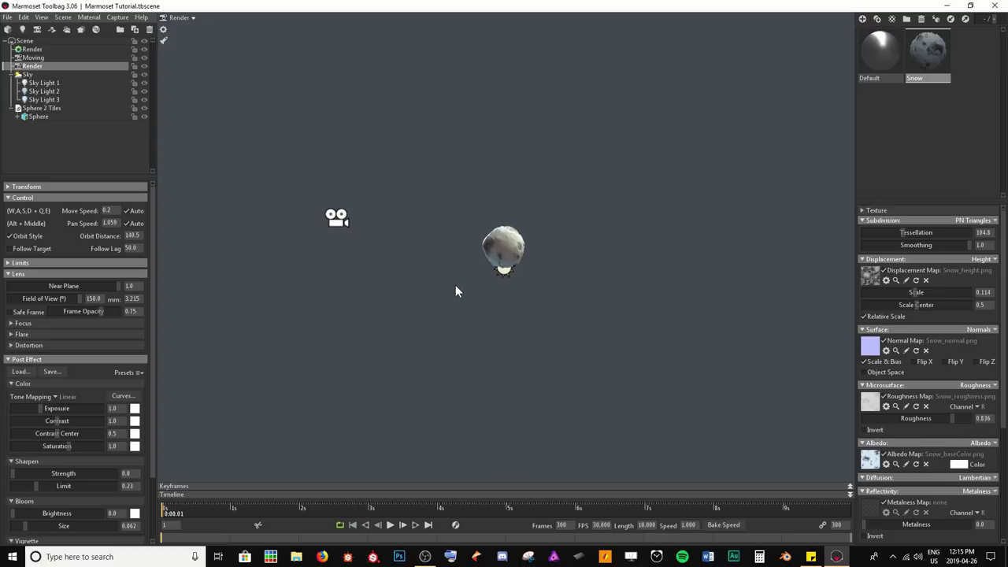
Examine the sphere at the wide setting, and try a very narrow Field of View of about 2.7 degrees on the Render camera.
{"action": "scroll", "coordinate": [455, 285], "scroll_direction": "up", "scroll_amount": 4}
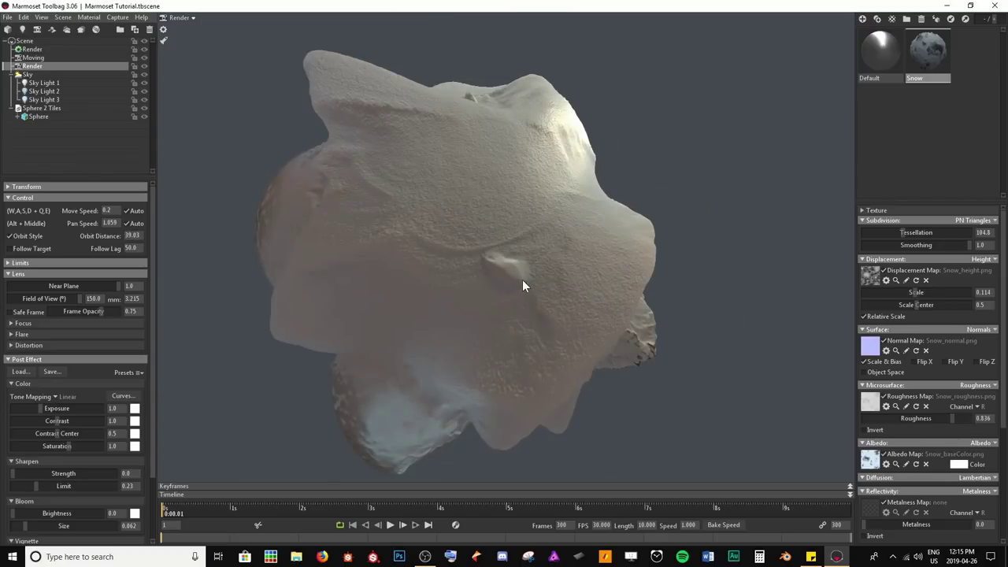
{"action": "scroll", "coordinate": [522, 279], "scroll_direction": "down", "scroll_amount": 2}
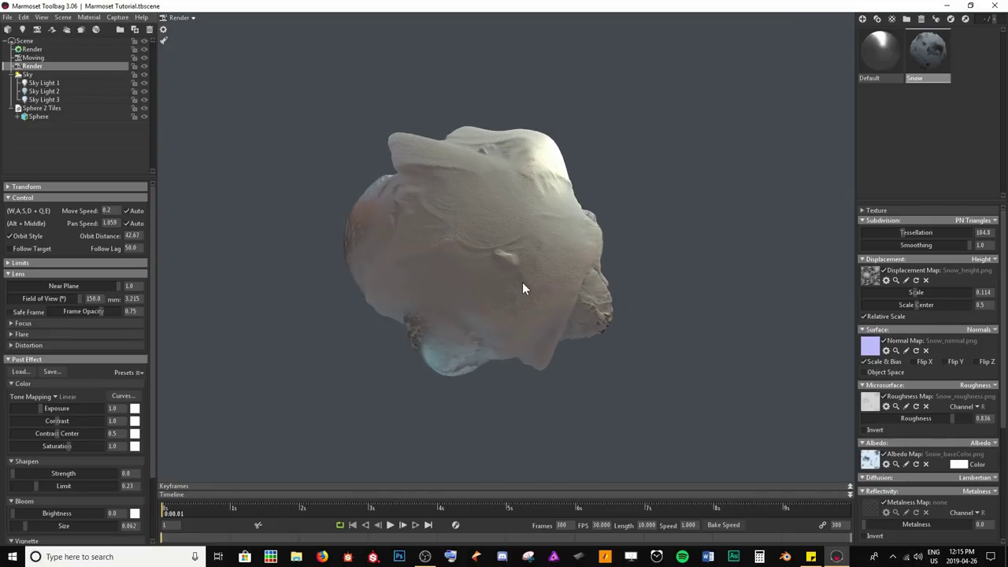
{"action": "scroll", "coordinate": [522, 282], "scroll_direction": "down", "scroll_amount": 3}
{"action": "scroll", "coordinate": [523, 281], "scroll_direction": "up", "scroll_amount": 2}
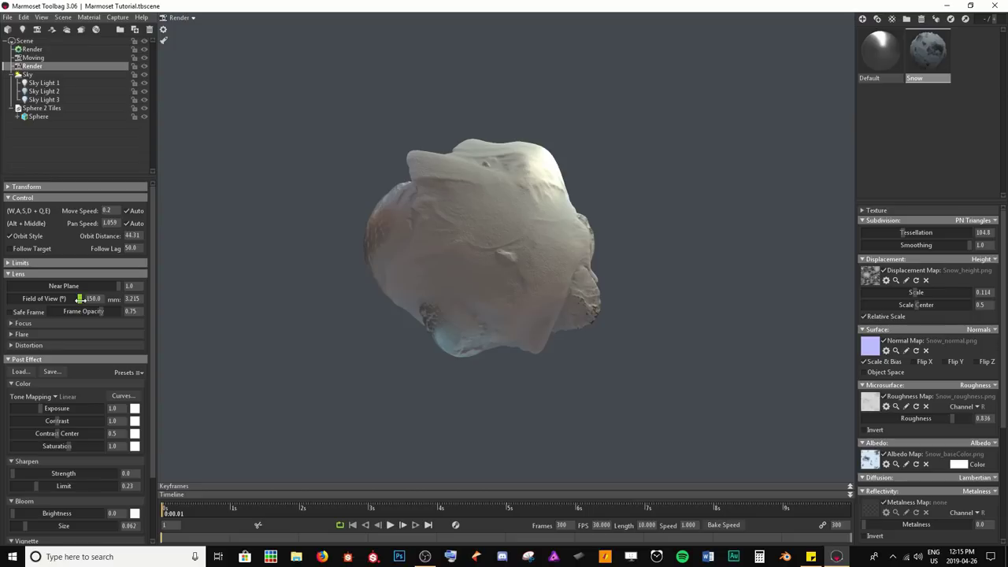
{"action": "left_click_drag", "start_coordinate": [78, 298], "coordinate": [49, 297]}
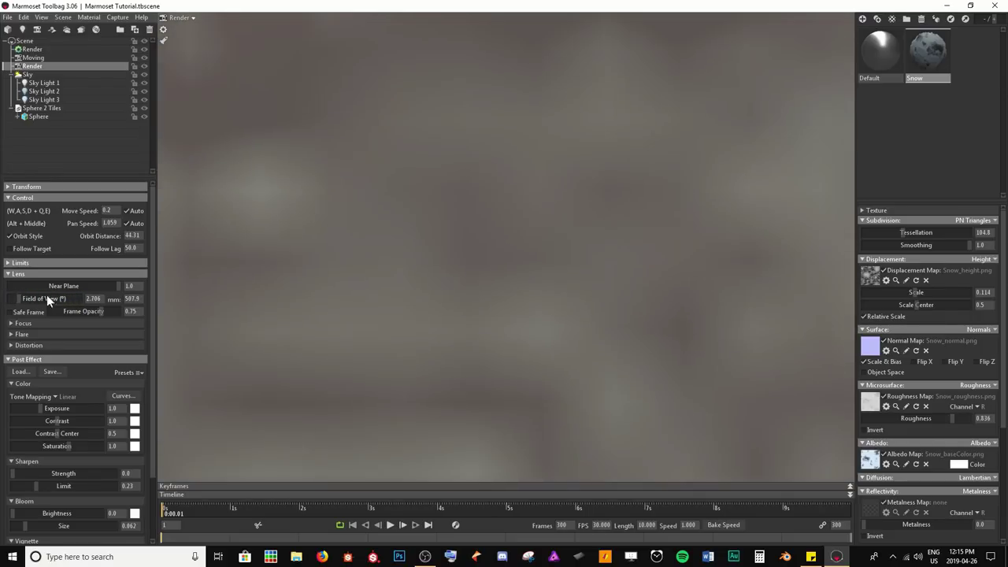
{"action": "scroll", "coordinate": [364, 341], "scroll_direction": "down", "scroll_amount": 4}
{"action": "scroll", "coordinate": [363, 347], "scroll_direction": "down", "scroll_amount": 10}
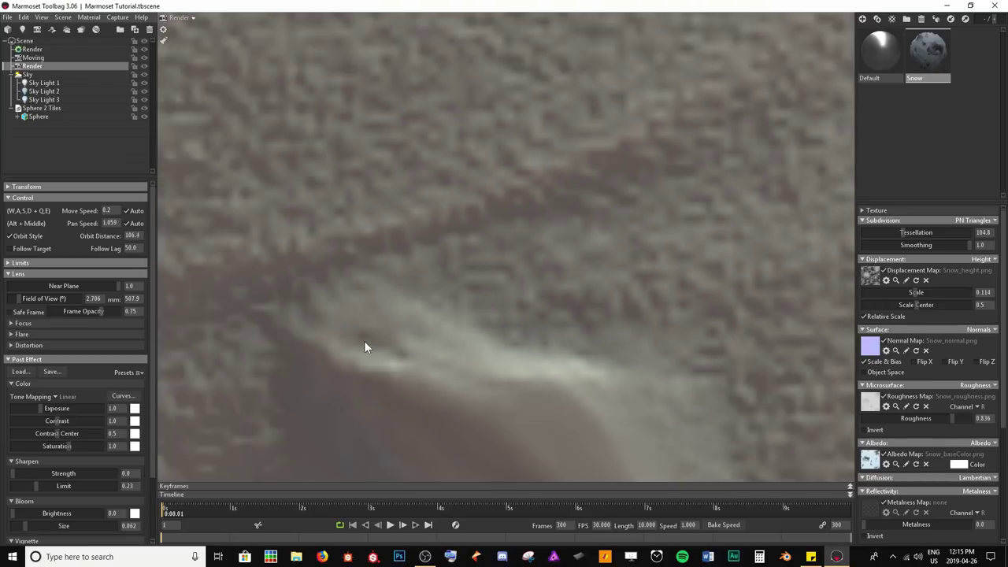
{"action": "scroll", "coordinate": [365, 346], "scroll_direction": "down", "scroll_amount": 10}
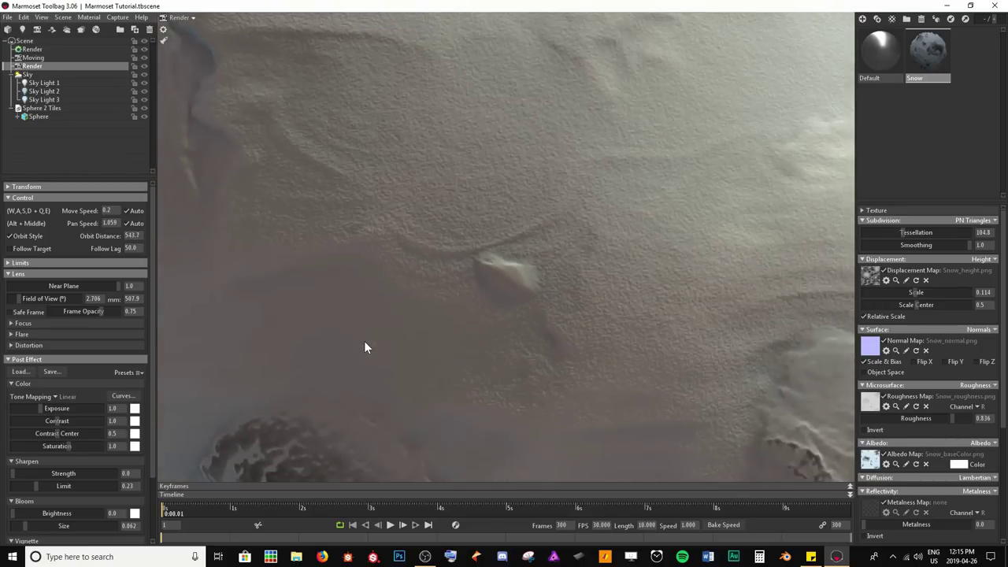
{"action": "scroll", "coordinate": [363, 348], "scroll_direction": "down", "scroll_amount": 5}
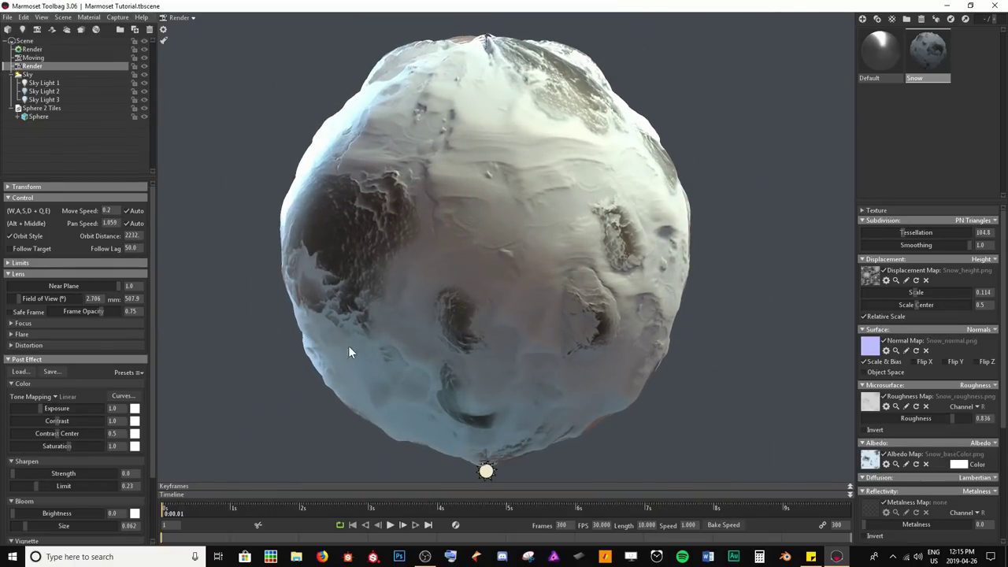
Set the Render camera's Field of View to 15 degrees and reframe the whole sphere closely.
{"action": "left_click_drag", "start_coordinate": [49, 296], "coordinate": [70, 300]}
{"action": "left_click", "coordinate": [93, 300]}
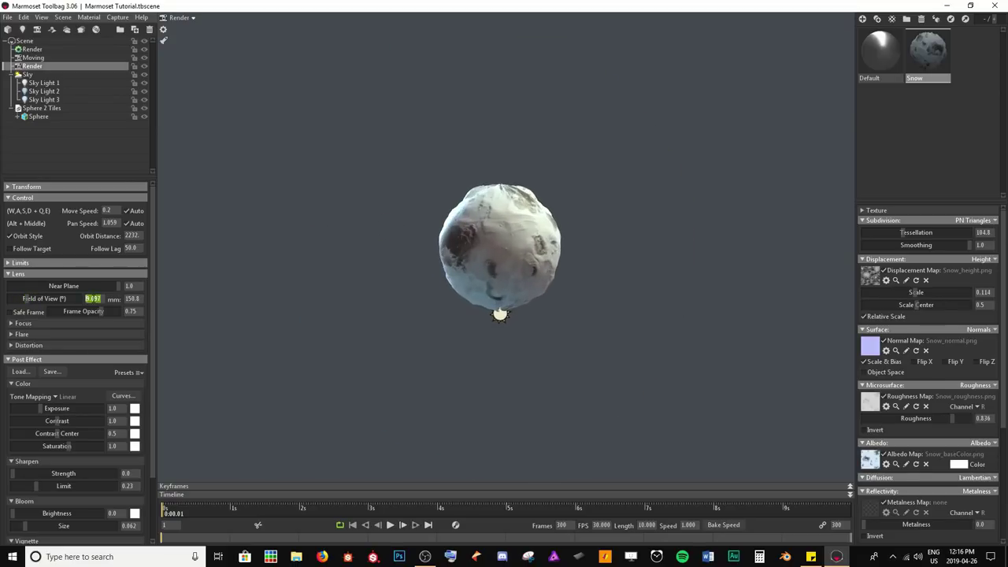
{"action": "type", "text": "15"}
{"action": "key", "text": "Return"}
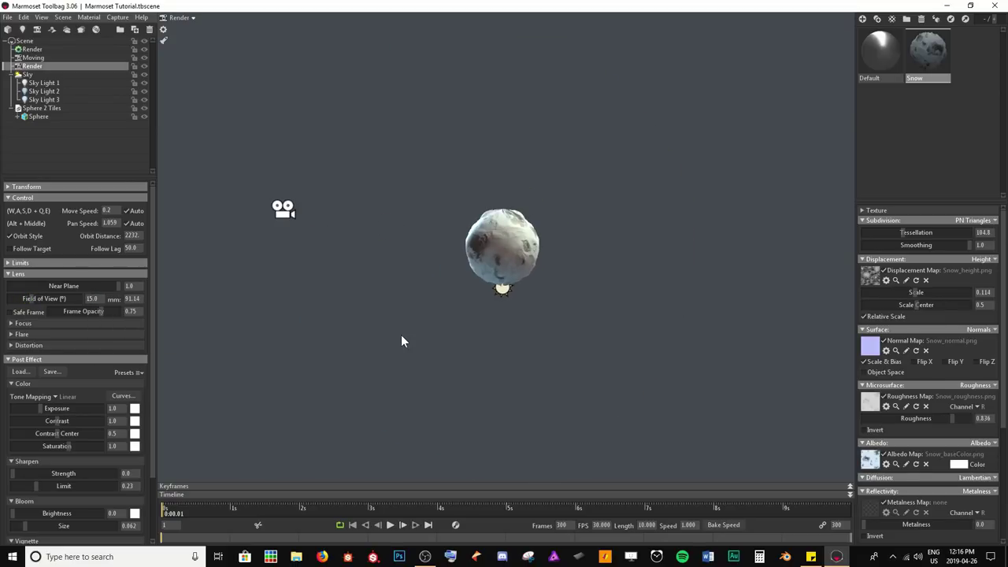
{"action": "scroll", "coordinate": [401, 341], "scroll_direction": "up", "scroll_amount": 3}
{"action": "scroll", "coordinate": [401, 341], "scroll_direction": "up", "scroll_amount": 5}
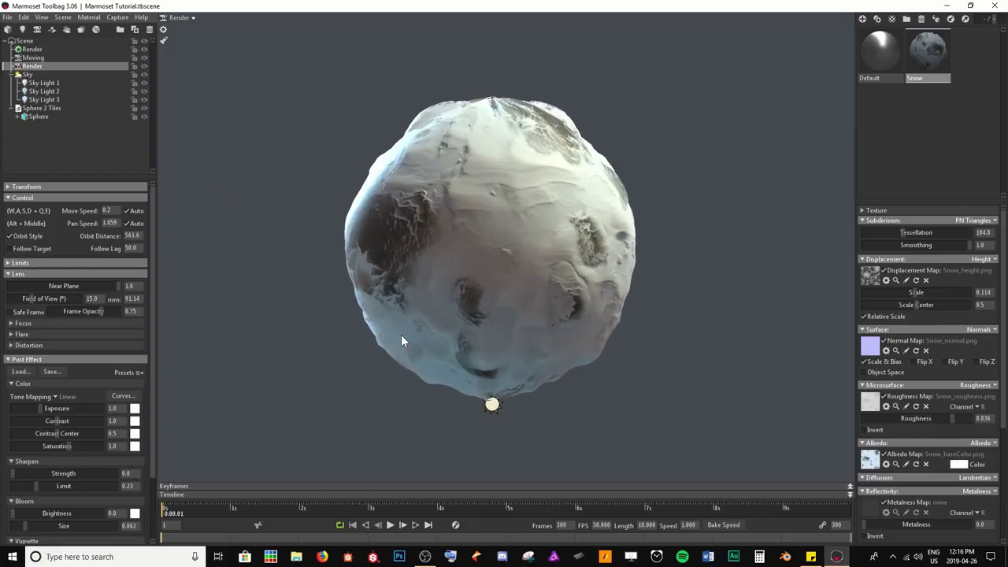
{"action": "scroll", "coordinate": [401, 340], "scroll_direction": "up", "scroll_amount": 1}
{"action": "scroll", "coordinate": [316, 394], "scroll_direction": "up", "scroll_amount": 1}
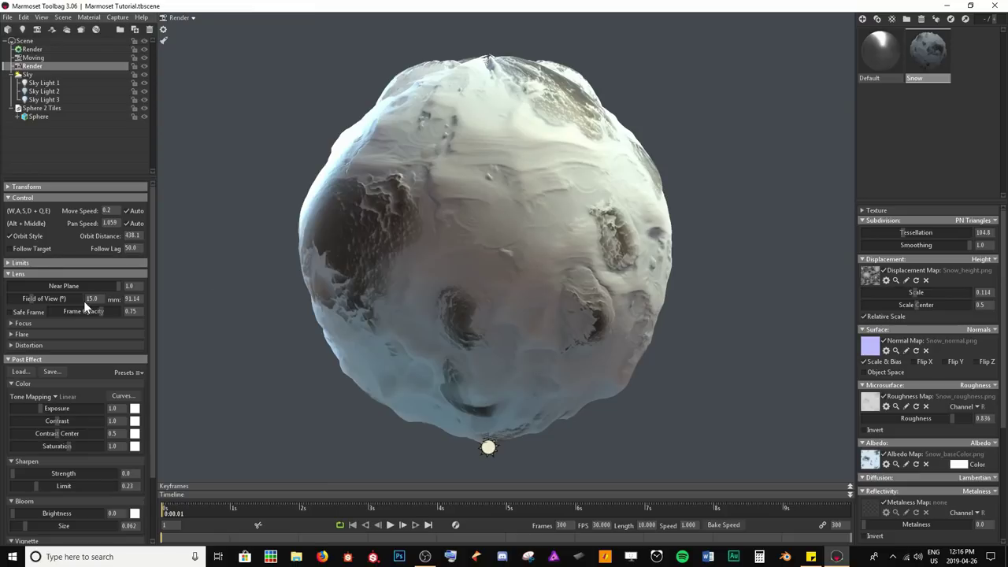
Turn on Safe Frame for the Render camera and fit the sphere within the frame.
{"action": "left_click", "coordinate": [10, 313]}
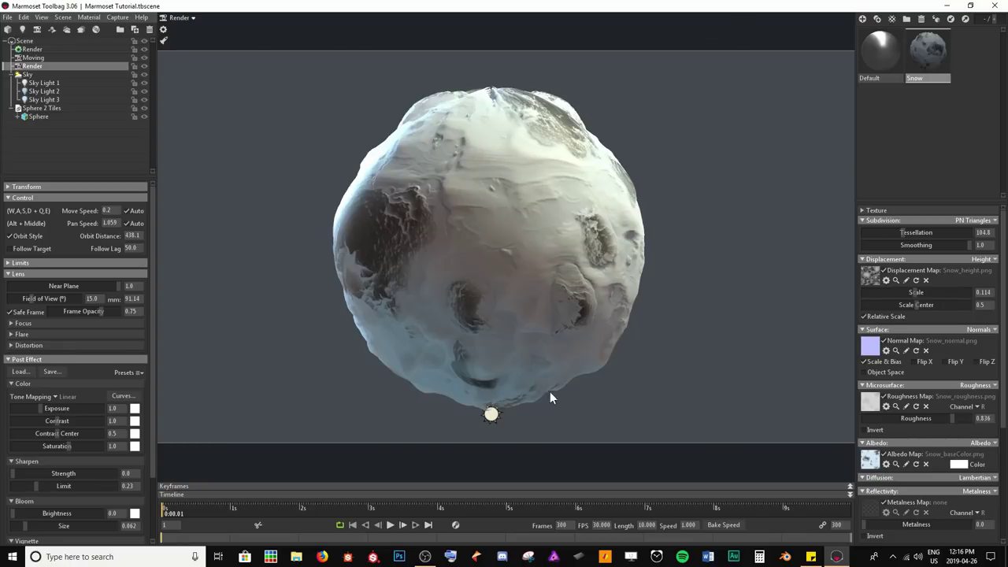
{"action": "scroll", "coordinate": [575, 460], "scroll_direction": "up", "scroll_amount": 2}
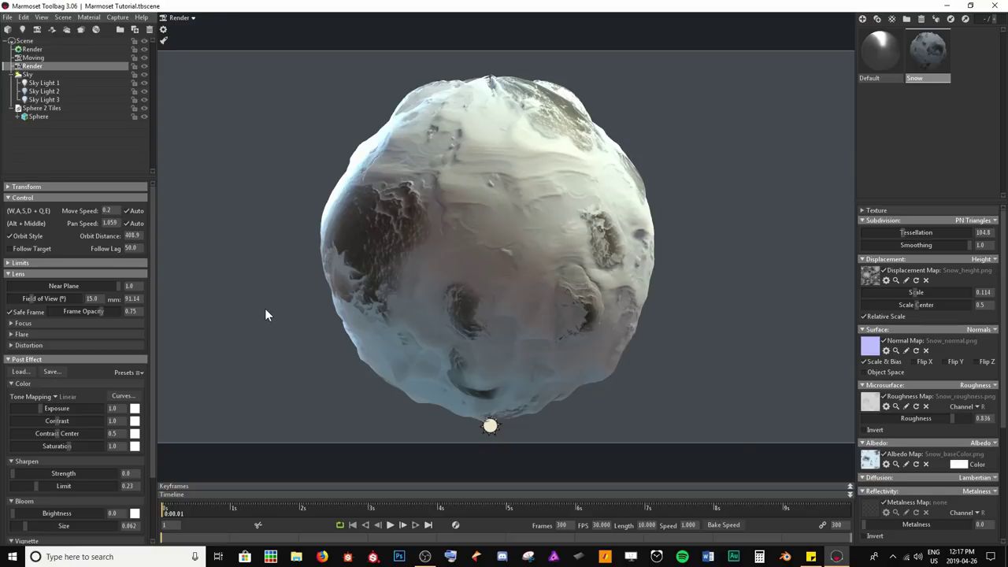
{"action": "scroll", "coordinate": [265, 310], "scroll_direction": "up", "scroll_amount": 4}
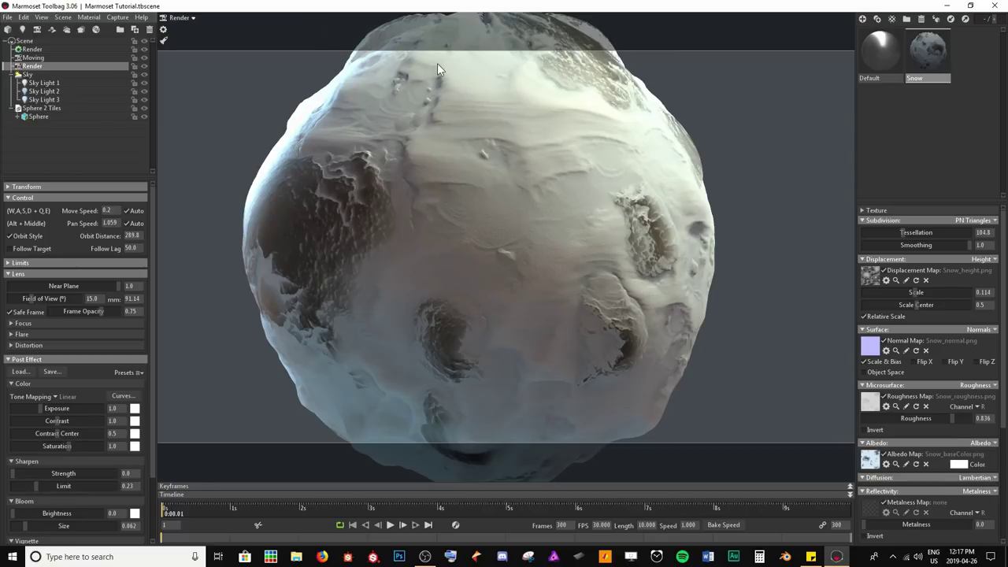
{"action": "scroll", "coordinate": [457, 161], "scroll_direction": "down", "scroll_amount": 5}
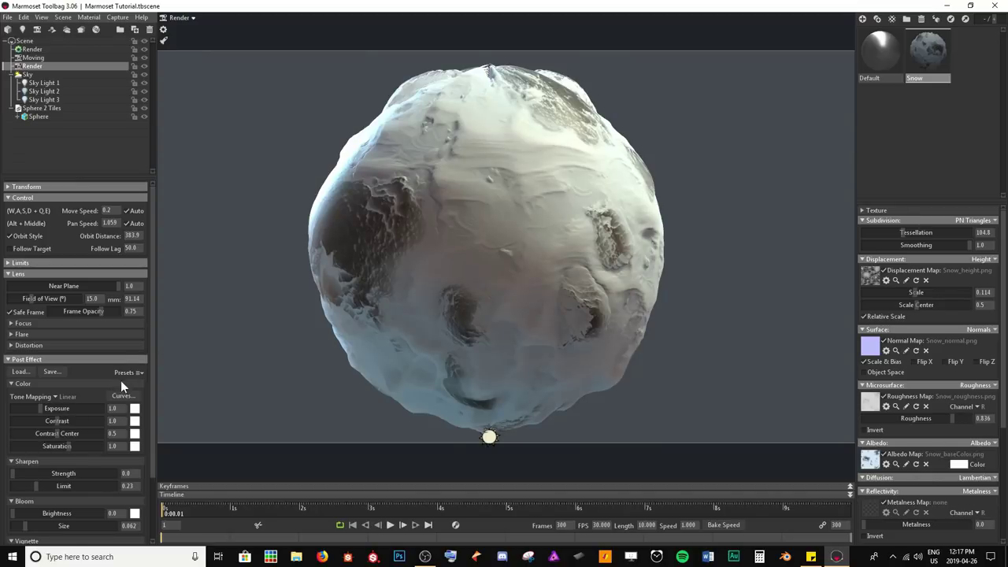
Try a brighter Exposure on the Render camera and restore it to 1.0.
{"action": "scroll", "coordinate": [63, 402], "scroll_direction": "down", "scroll_amount": 3}
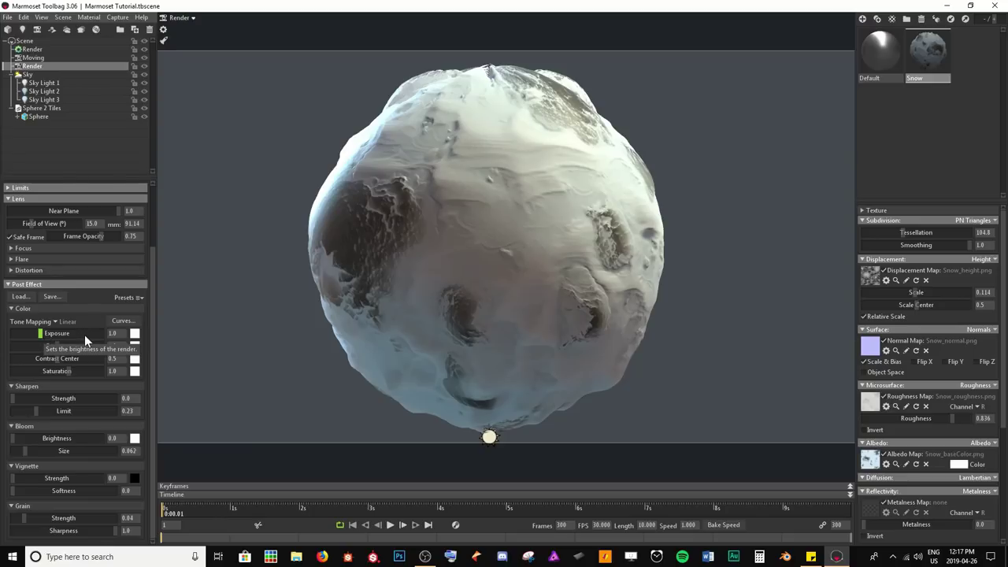
{"action": "mouse_move", "coordinate": [40, 333]}
{"action": "left_mouse_down"}
{"action": "mouse_move", "coordinate": [60, 330]}
{"action": "mouse_move", "coordinate": [48, 322]}
{"action": "left_mouse_up"}
{"action": "left_click", "coordinate": [115, 333]}
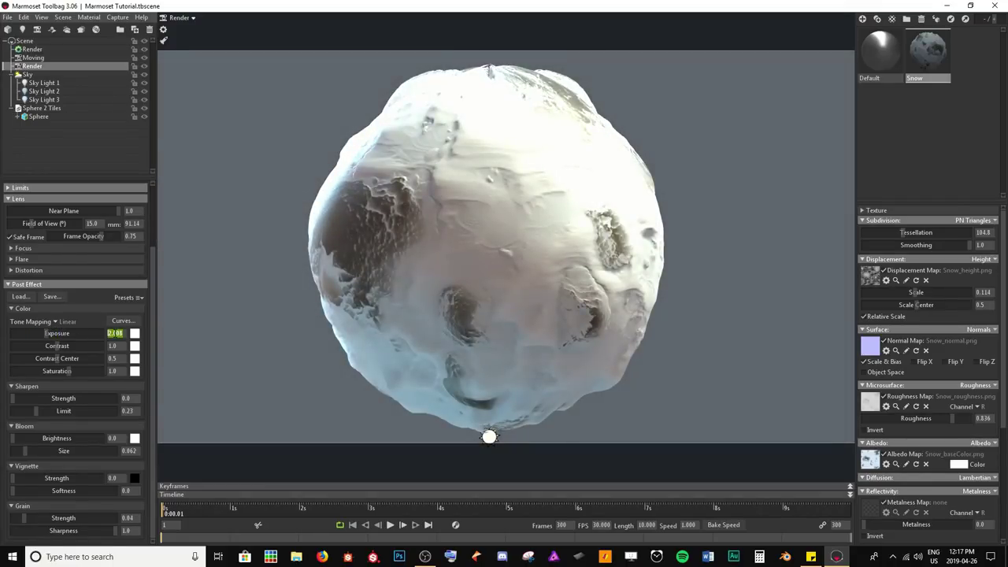
{"action": "type", "text": "1"}
{"action": "key", "text": "Return"}
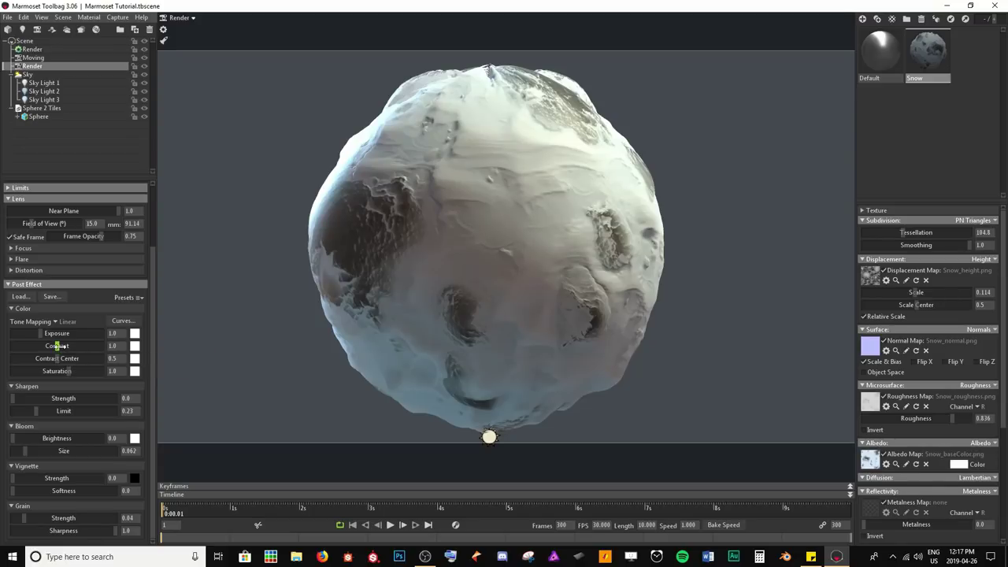
Raise the Render camera's Contrast slightly to 1.025.
{"action": "left_click_drag", "start_coordinate": [56, 346], "coordinate": [71, 346]}
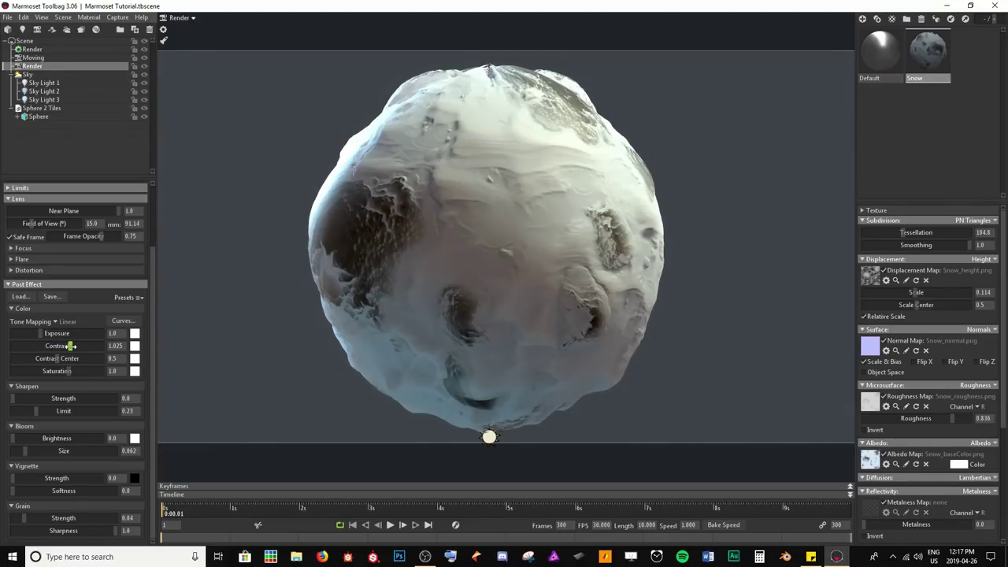
{"action": "left_click", "coordinate": [115, 345]}
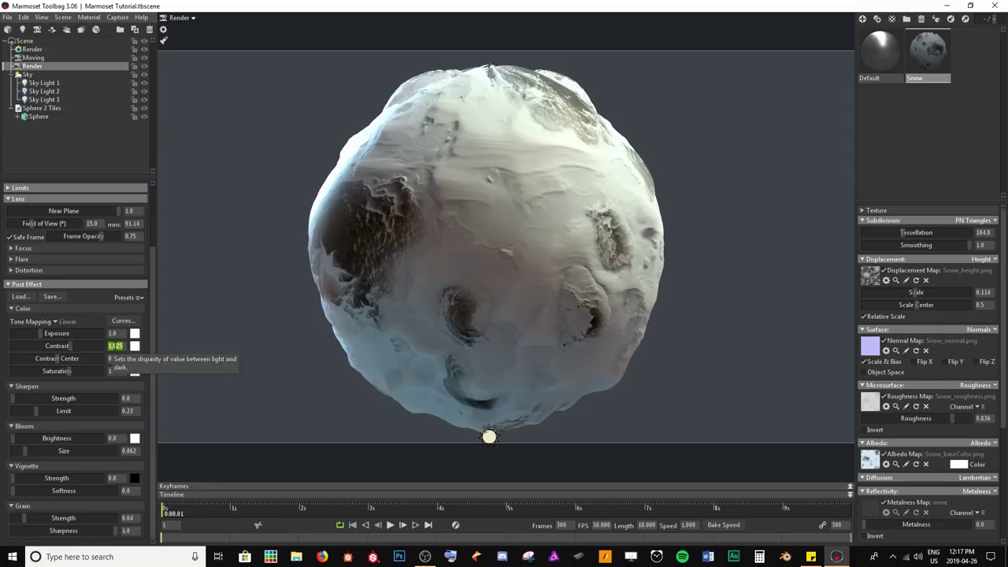
{"action": "left_click", "coordinate": [113, 346]}
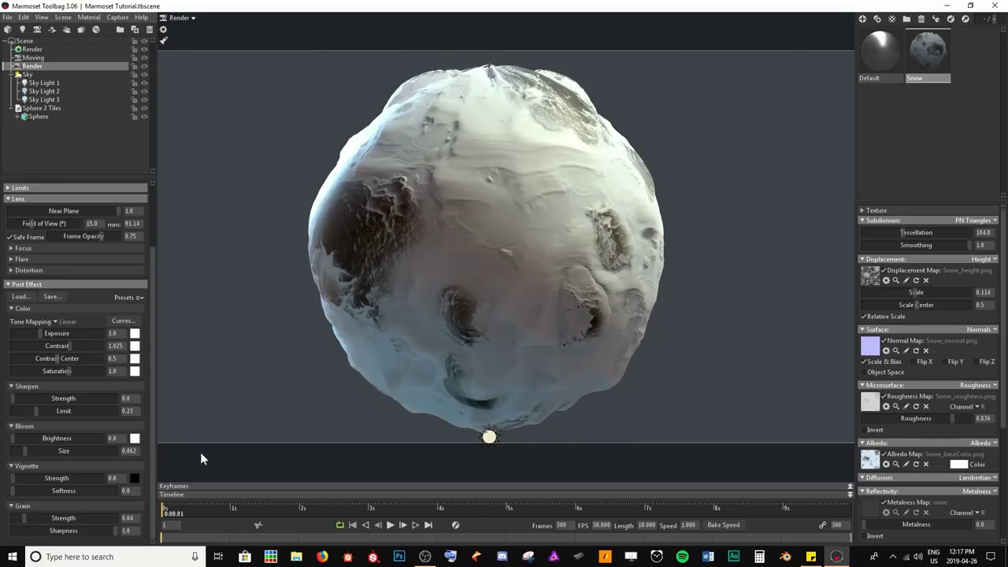
Increase the Render camera's Saturation to 1.3.
{"action": "left_click_drag", "start_coordinate": [69, 371], "coordinate": [77, 371]}
{"action": "left_click", "coordinate": [116, 371]}
{"action": "type", "text": "1"}
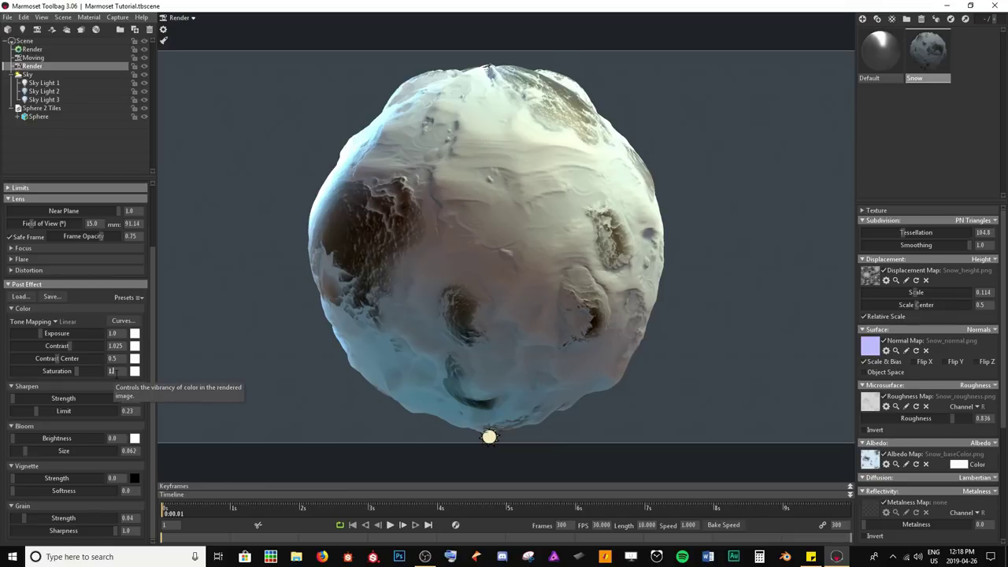
{"action": "type", "text": ".5"}
{"action": "key", "text": "Return"}
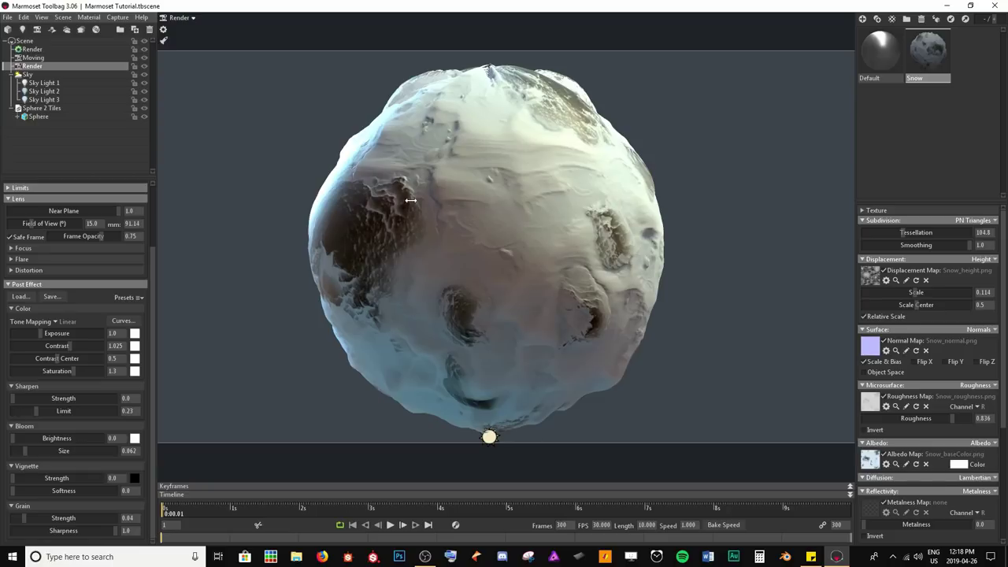
Shape the camera's RGB color curve by lowering a point near the shadows and adjusting one near the highlights.
{"action": "left_click", "coordinate": [120, 321]}
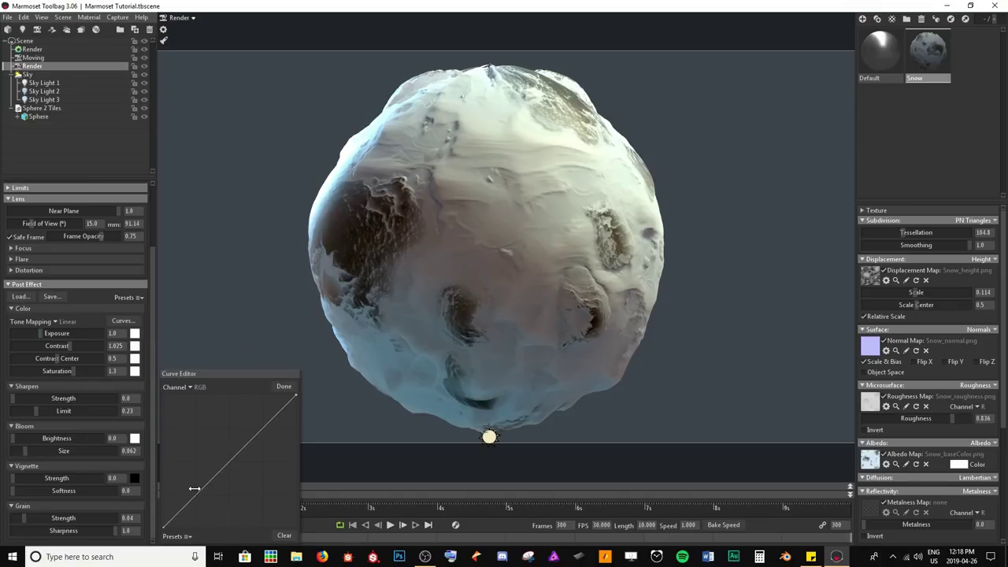
{"action": "left_click_drag", "start_coordinate": [173, 519], "coordinate": [169, 524]}
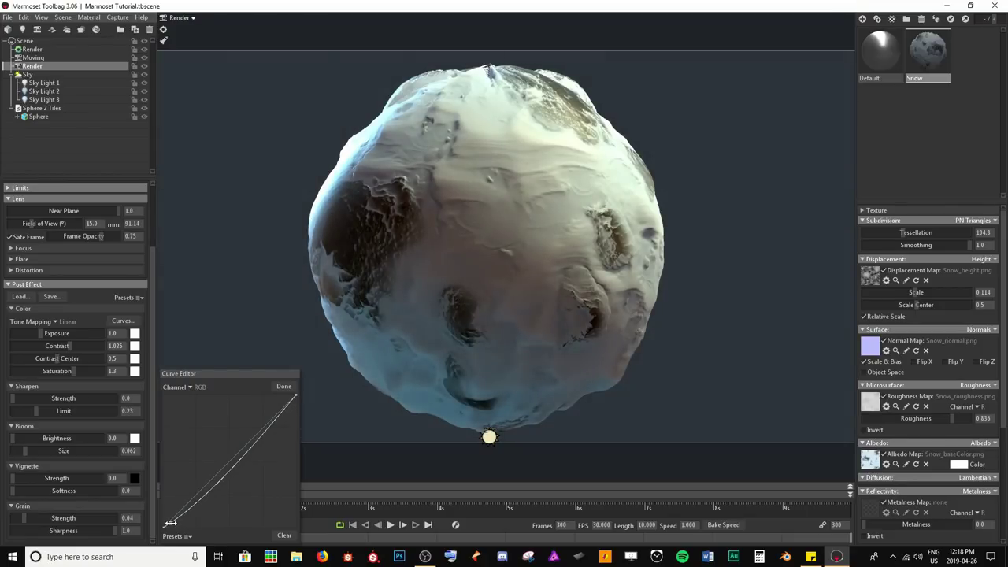
{"action": "left_click_drag", "start_coordinate": [287, 407], "coordinate": [290, 400]}
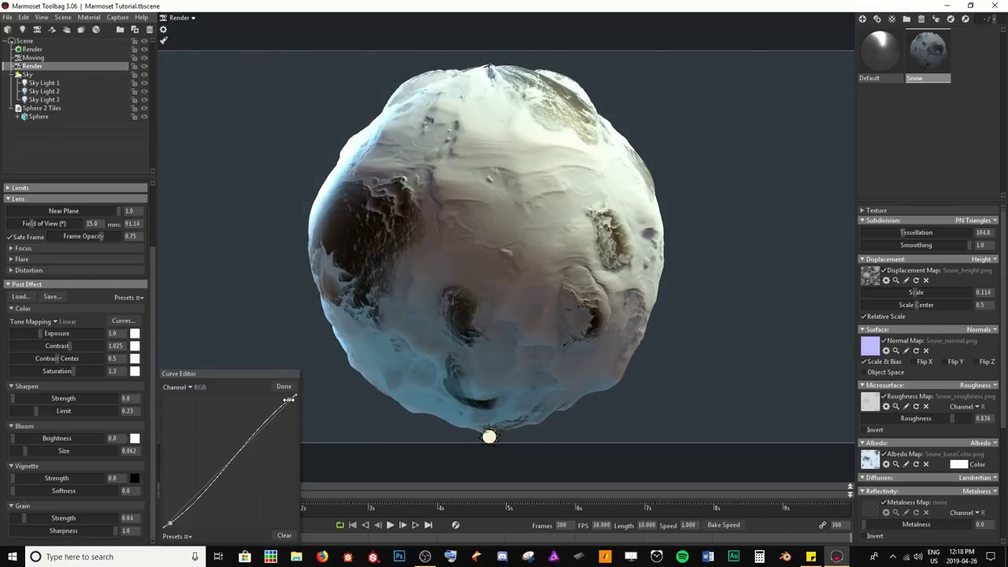
{"action": "left_click_drag", "start_coordinate": [286, 400], "coordinate": [278, 409]}
{"action": "left_click", "coordinate": [284, 385]}
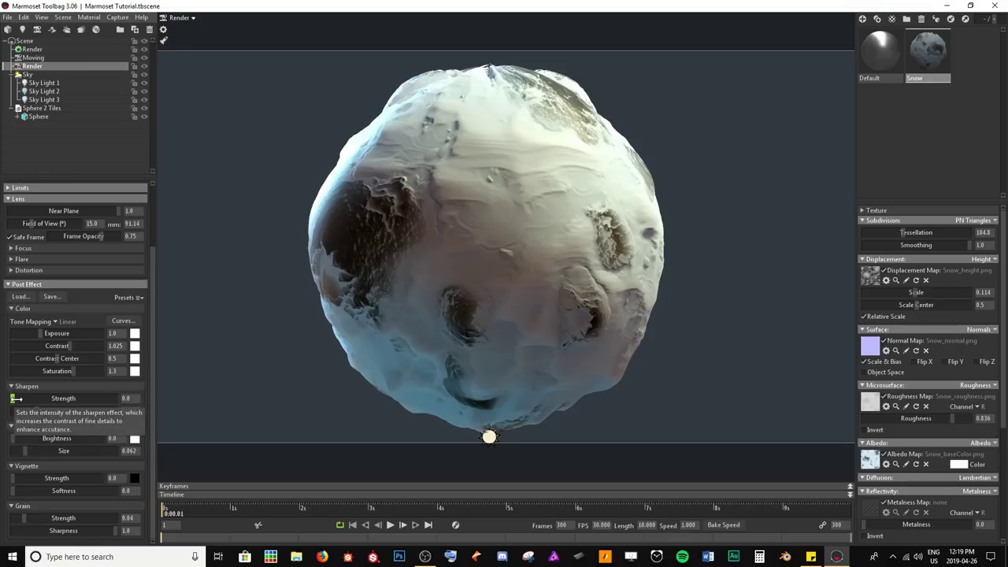
Try Sharpen Strength values of 10, 1.0 and about 3, and set the strength to 2.25.
{"action": "left_click_drag", "start_coordinate": [17, 398], "coordinate": [413, 350]}
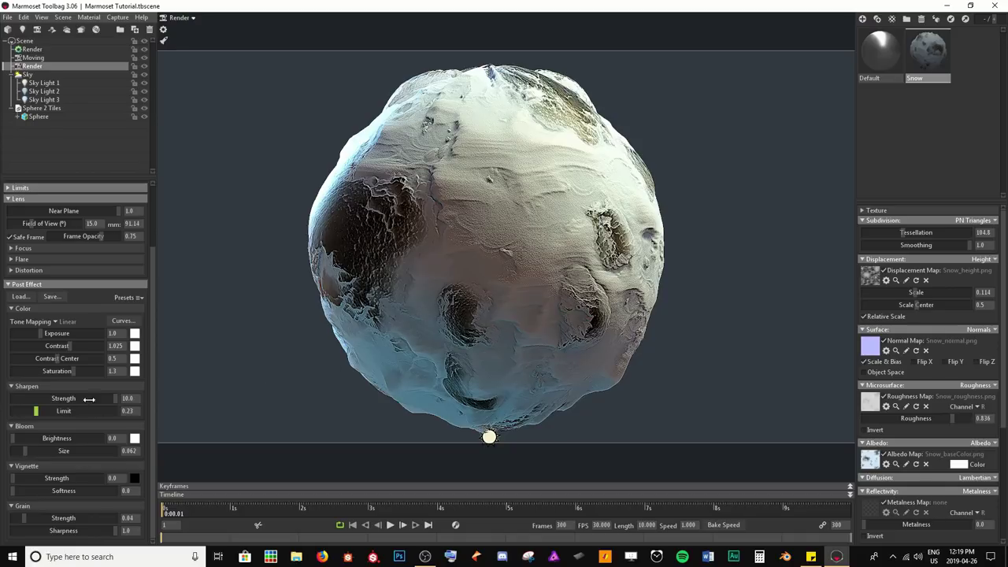
{"action": "left_click_drag", "start_coordinate": [110, 399], "coordinate": [62, 397]}
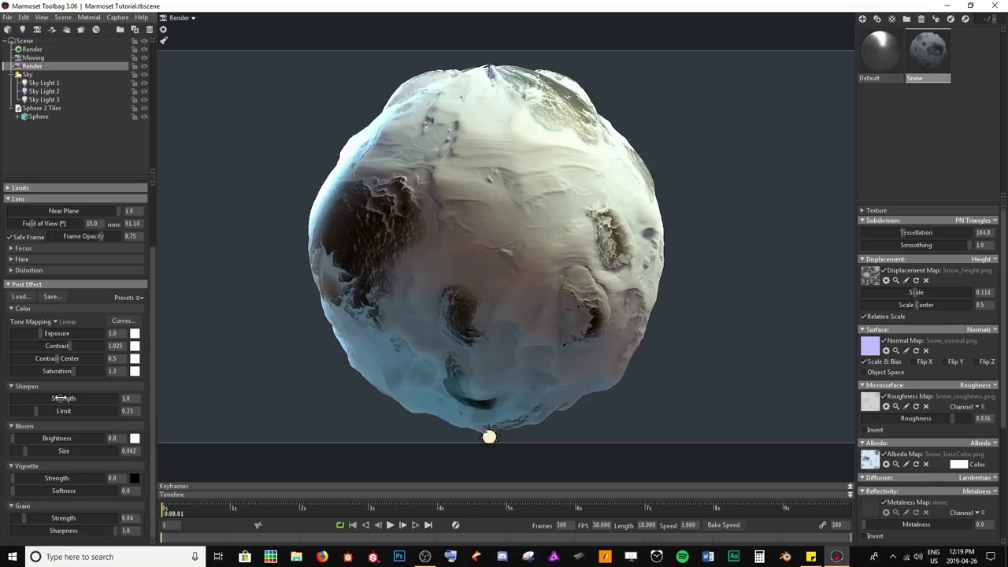
{"action": "left_click_drag", "start_coordinate": [62, 398], "coordinate": [82, 391]}
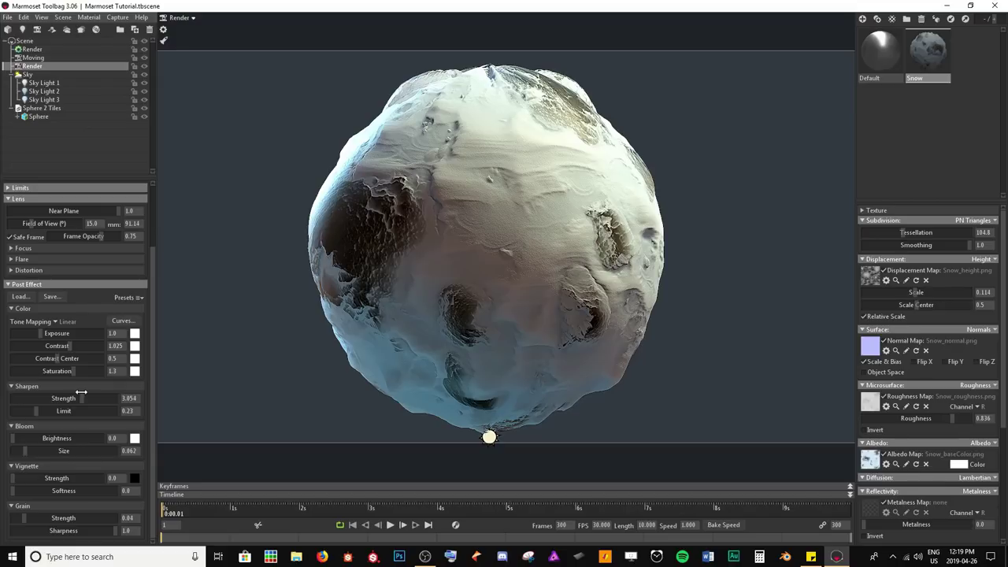
{"action": "left_click_drag", "start_coordinate": [81, 391], "coordinate": [77, 391]}
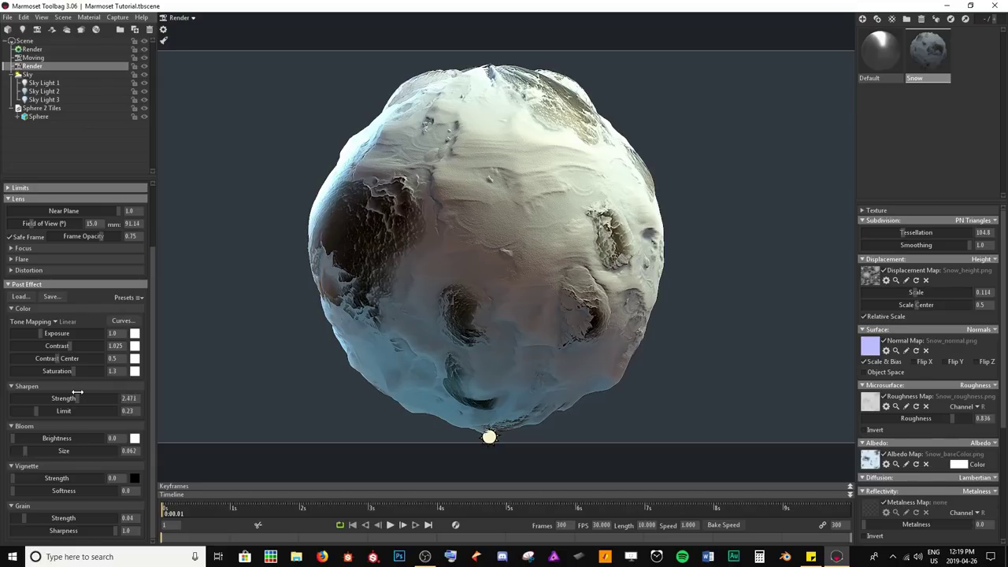
{"action": "left_click", "coordinate": [129, 397]}
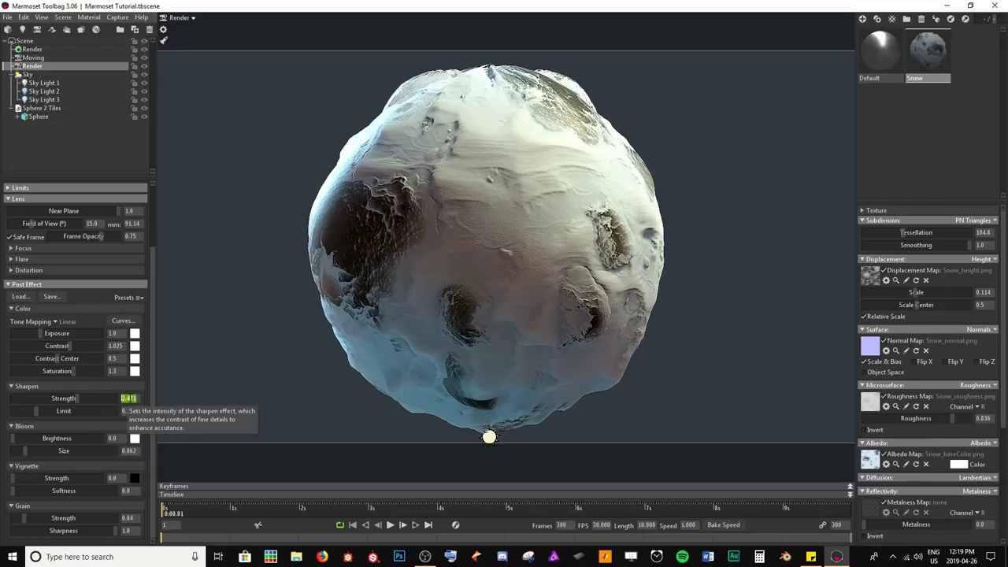
{"action": "type", "text": "12.25"}
{"action": "key", "text": "Return"}
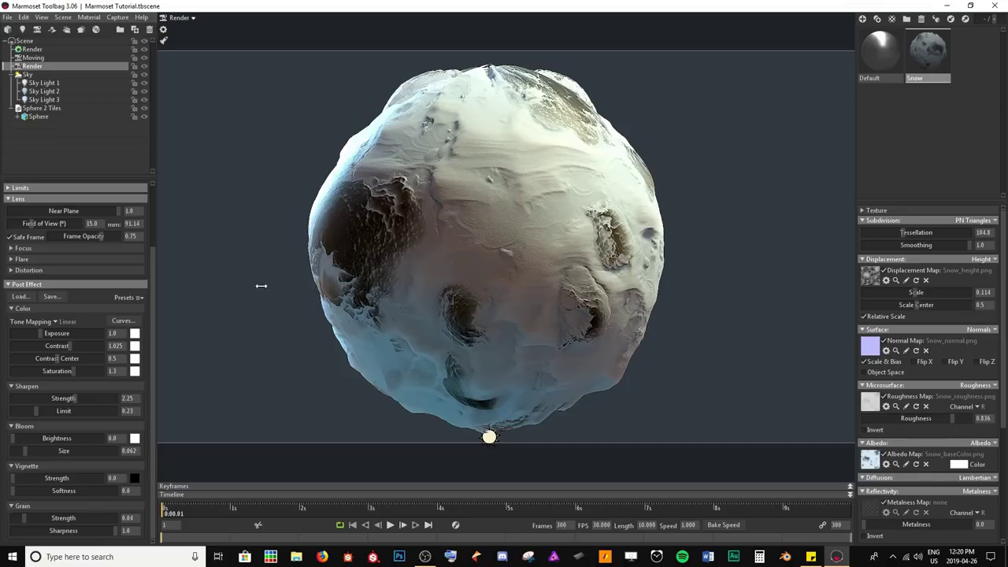
Try lower Sharpen Strength values for the Render camera and set the strength to 1.25.
{"action": "left_click", "coordinate": [126, 399]}
{"action": "type", "text": "2"}
{"action": "key", "text": "Return"}
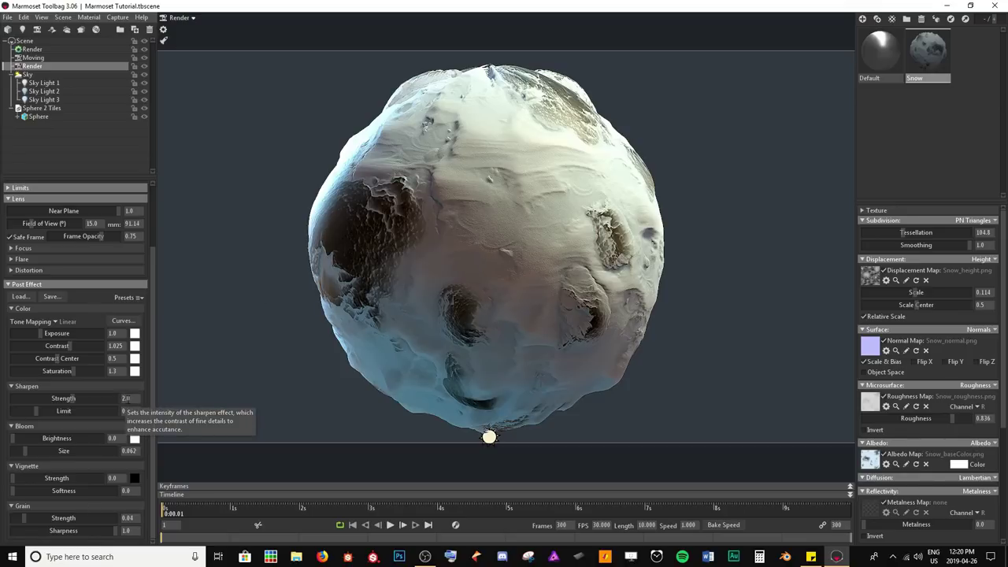
{"action": "left_click_drag", "start_coordinate": [73, 399], "coordinate": [66, 399]}
{"action": "double_click", "coordinate": [129, 398]}
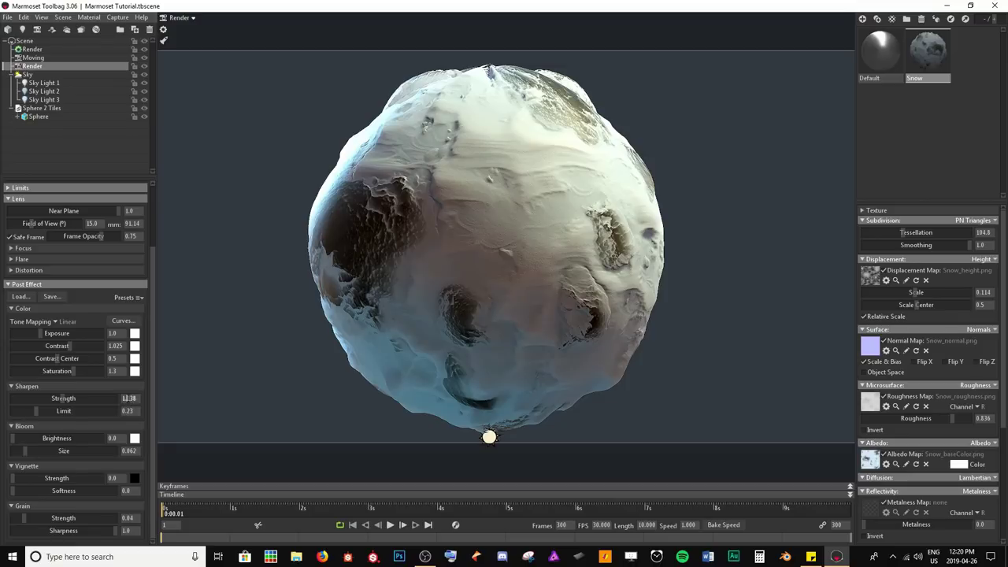
{"action": "type", "text": "1.1"}
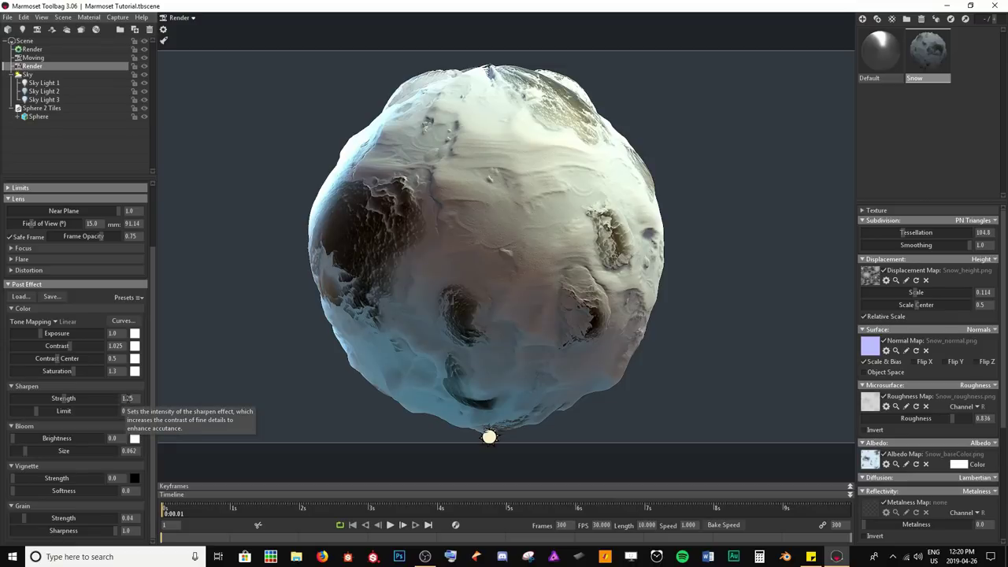
{"action": "key", "text": "Return"}
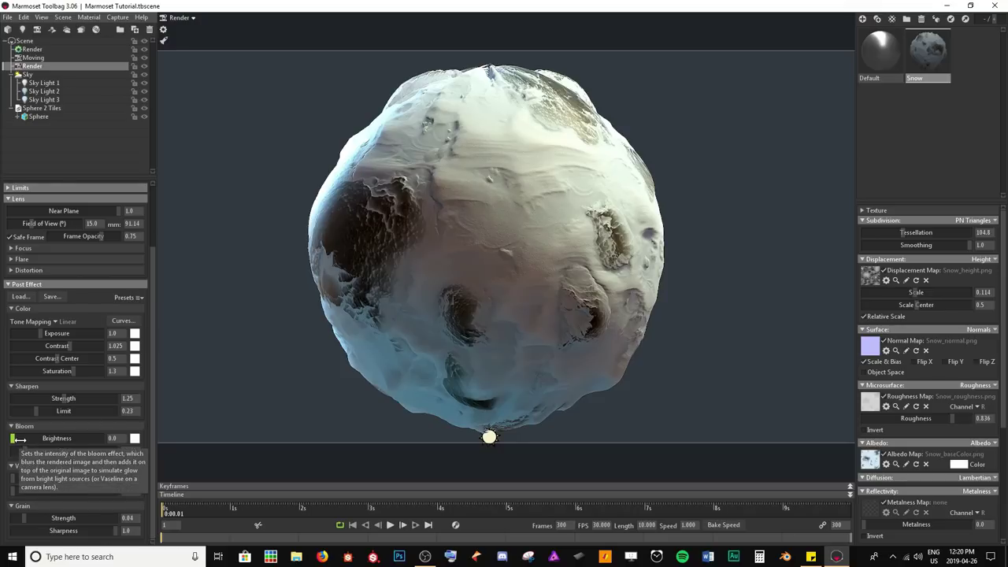
Try a Bloom Brightness of 10, and set the brightness to about 0.127 and the bloom Size to about 0.035.
{"action": "left_click_drag", "start_coordinate": [19, 439], "coordinate": [325, 425]}
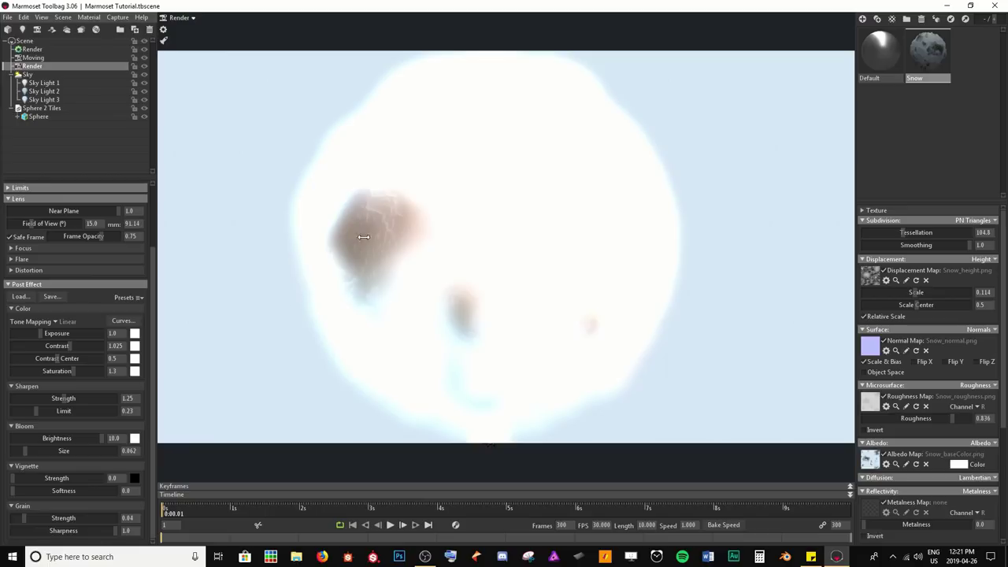
{"action": "mouse_move", "coordinate": [101, 437]}
{"action": "left_mouse_down"}
{"action": "mouse_move", "coordinate": [79, 438]}
{"action": "mouse_move", "coordinate": [101, 430]}
{"action": "left_mouse_up"}
{"action": "left_click_drag", "start_coordinate": [101, 430], "coordinate": [65, 431]}
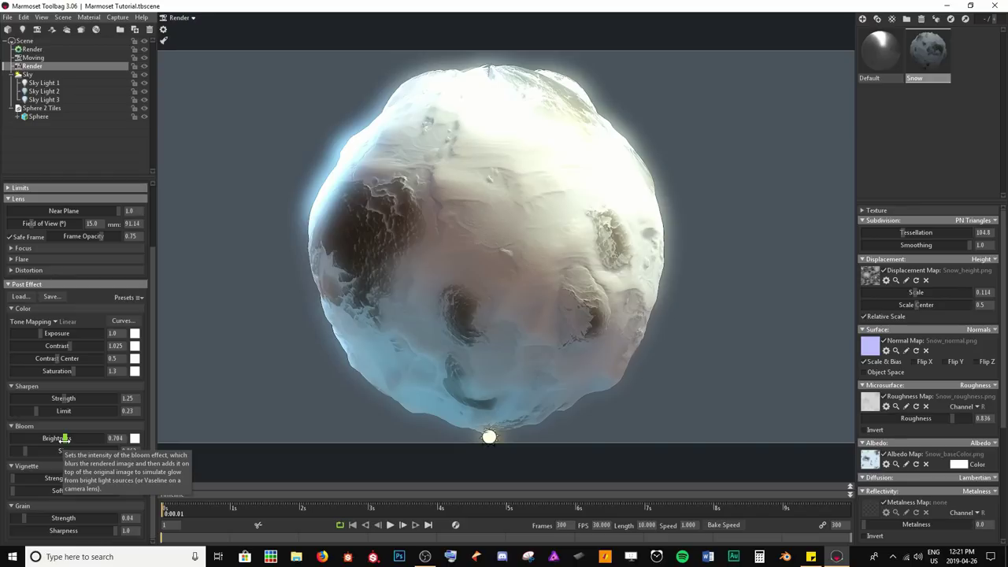
{"action": "left_click_drag", "start_coordinate": [65, 438], "coordinate": [48, 438]}
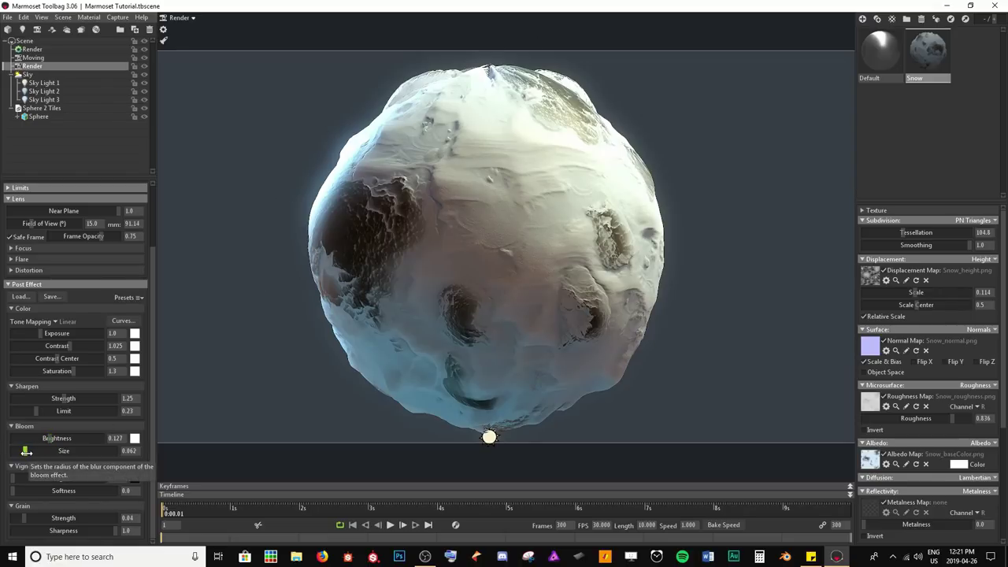
{"action": "left_click_drag", "start_coordinate": [26, 451], "coordinate": [19, 450]}
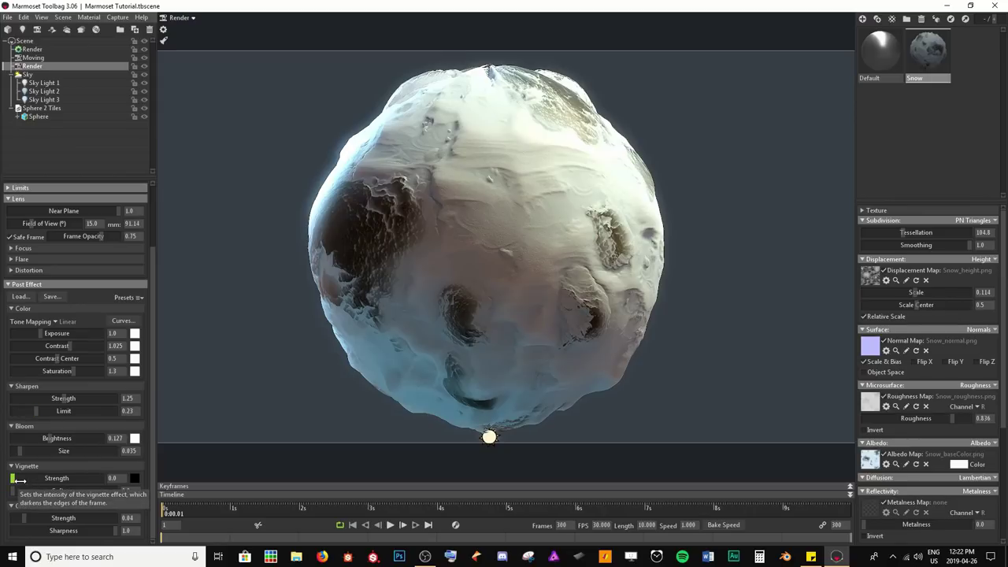
Add a vignette to the Render camera with a Strength of about 0.249 and a Softness of 2.0.
{"action": "left_click_drag", "start_coordinate": [17, 479], "coordinate": [280, 299]}
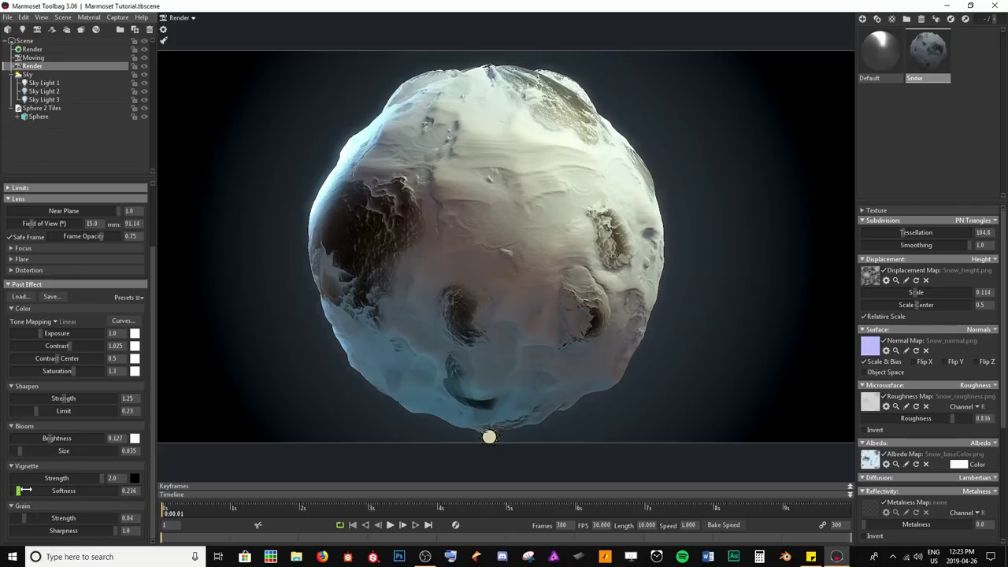
{"action": "left_click_drag", "start_coordinate": [24, 490], "coordinate": [304, 490]}
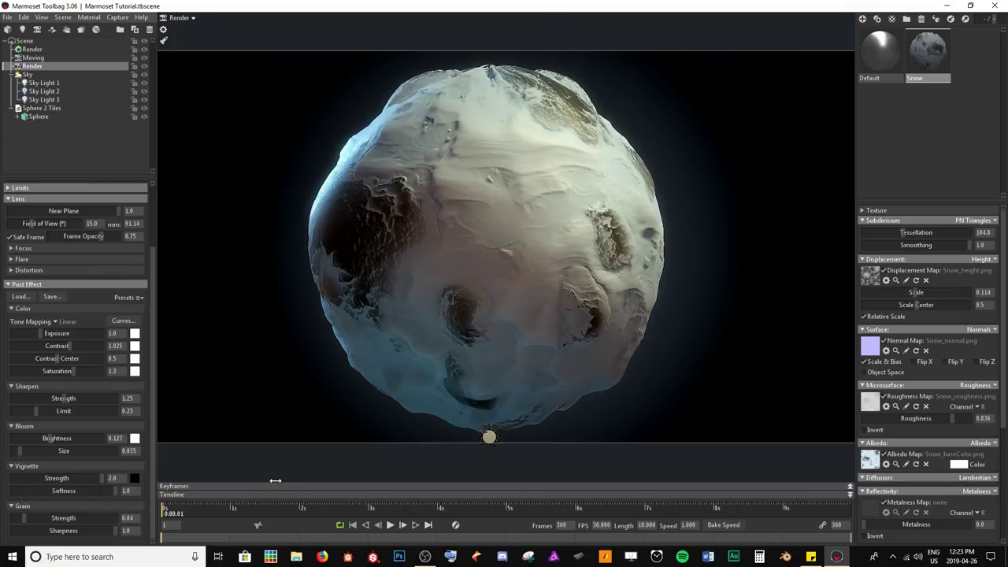
{"action": "left_click_drag", "start_coordinate": [99, 478], "coordinate": [60, 478]}
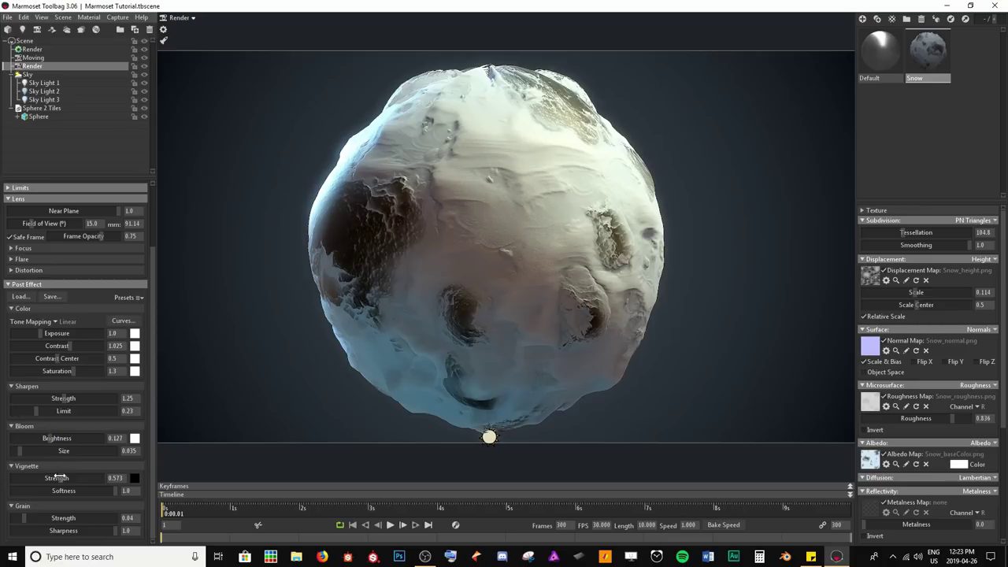
{"action": "left_click_drag", "start_coordinate": [60, 478], "coordinate": [55, 478]}
{"action": "type", "text": "2"}
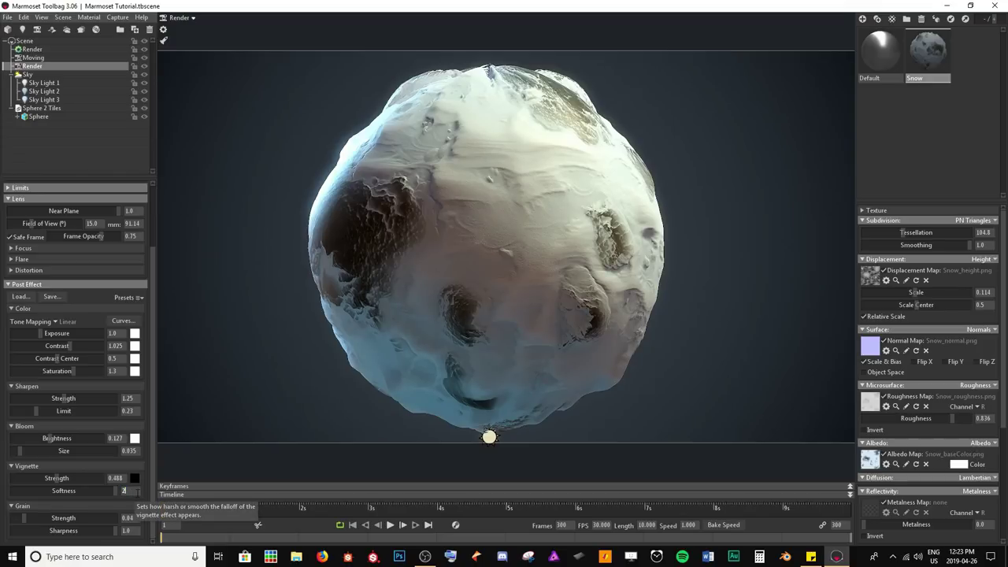
{"action": "key", "text": "Return"}
{"action": "left_click_drag", "start_coordinate": [56, 478], "coordinate": [45, 478]}
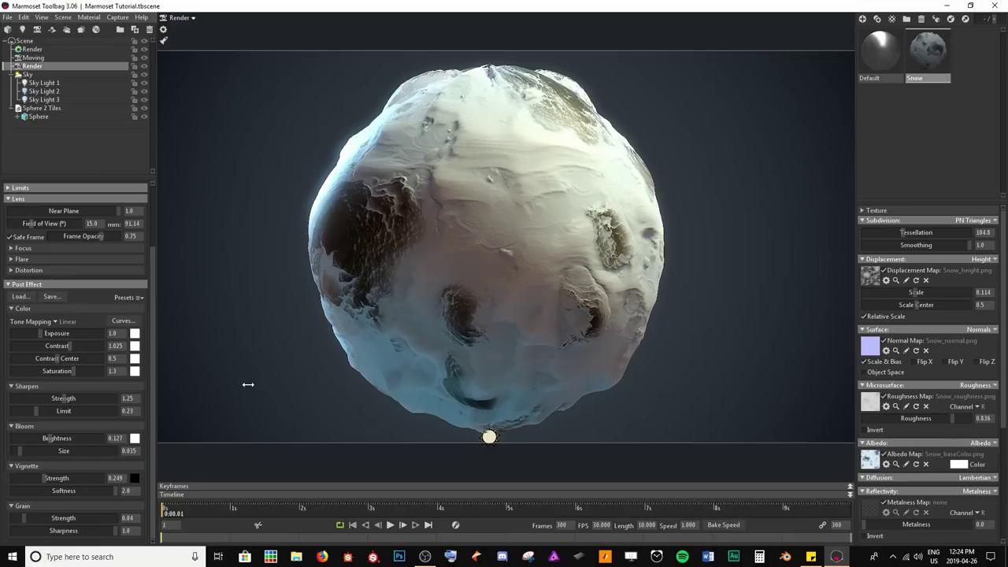
Try depth of field on the Render camera with Focus Distance about 345.7 and Near Blur about 3.5, and switch it off again.
{"action": "left_click", "coordinate": [24, 249]}
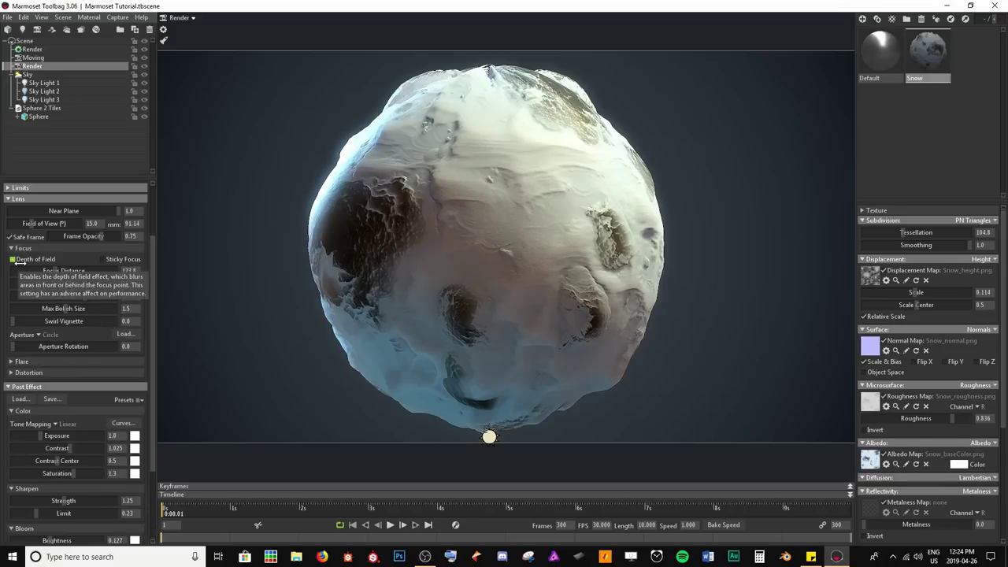
{"action": "left_click", "coordinate": [13, 260]}
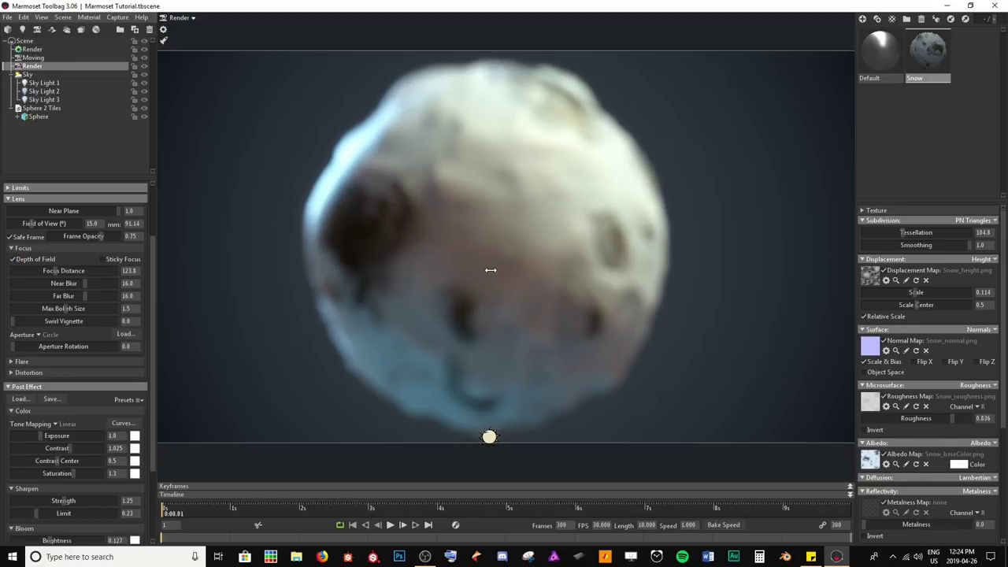
{"action": "mouse_move", "coordinate": [66, 271]}
{"action": "left_mouse_down"}
{"action": "mouse_move", "coordinate": [55, 271]}
{"action": "mouse_move", "coordinate": [69, 283]}
{"action": "mouse_move", "coordinate": [55, 285]}
{"action": "mouse_move", "coordinate": [93, 297]}
{"action": "mouse_move", "coordinate": [45, 308]}
{"action": "mouse_move", "coordinate": [75, 309]}
{"action": "mouse_move", "coordinate": [45, 284]}
{"action": "mouse_move", "coordinate": [83, 296]}
{"action": "mouse_move", "coordinate": [64, 270]}
{"action": "left_mouse_up"}
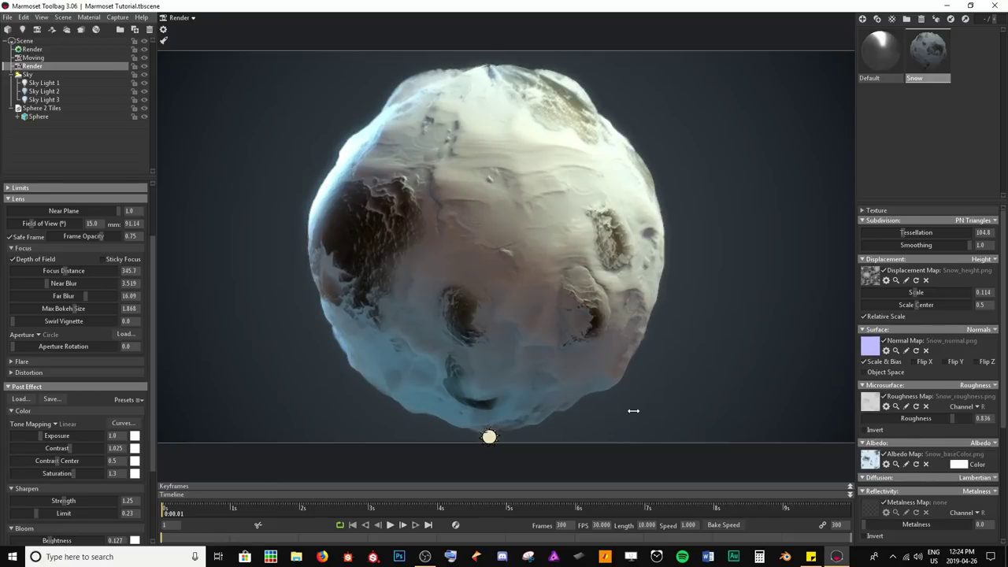
{"action": "left_click", "coordinate": [15, 259]}
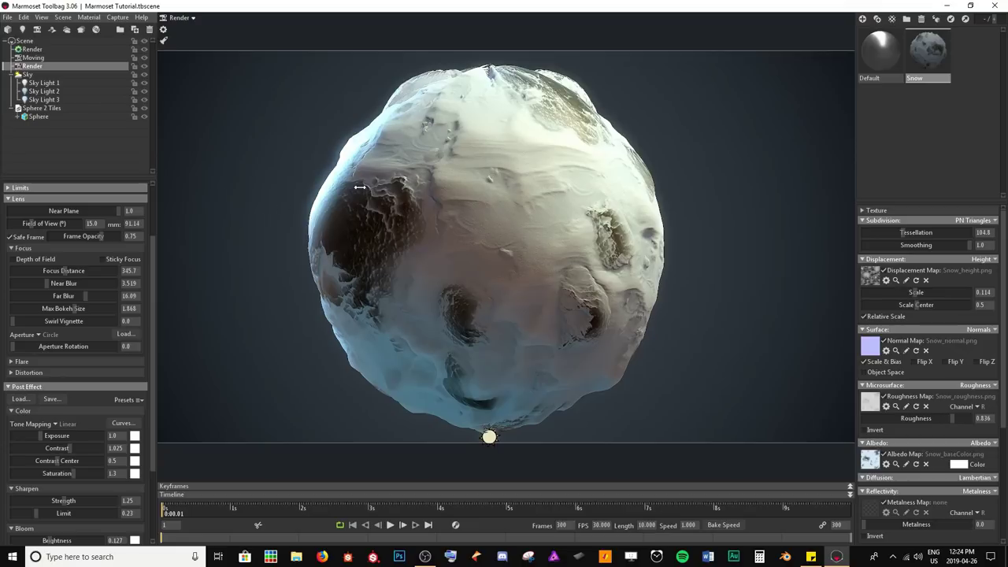
{"action": "left_click", "coordinate": [23, 249]}
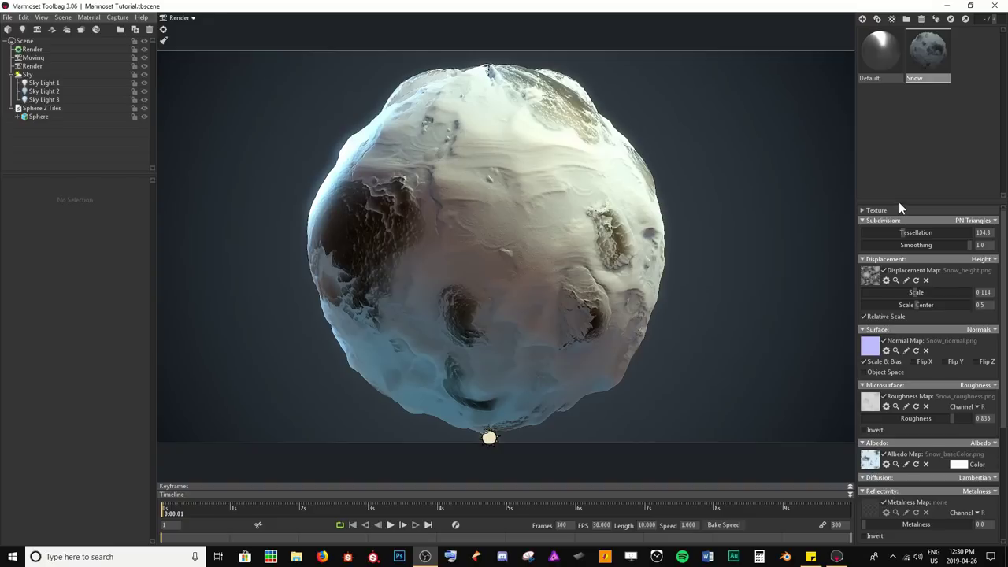
Enlarge the Snow material's settings area and change its Diffusion model from Lambertian to Subsurface Scatter.
{"action": "left_click_drag", "start_coordinate": [899, 202], "coordinate": [906, 92]}
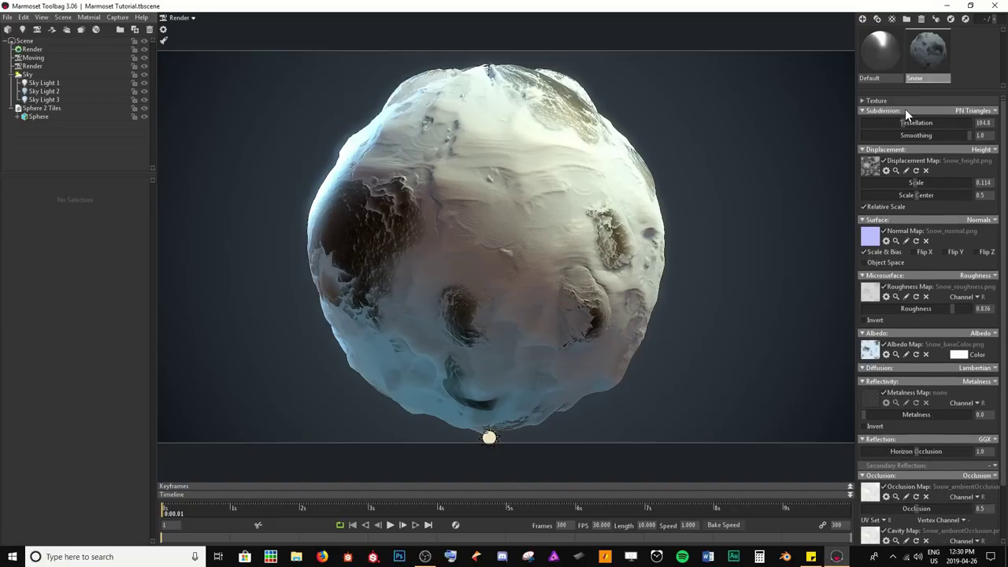
{"action": "scroll", "coordinate": [922, 297], "scroll_direction": "down", "scroll_amount": 2}
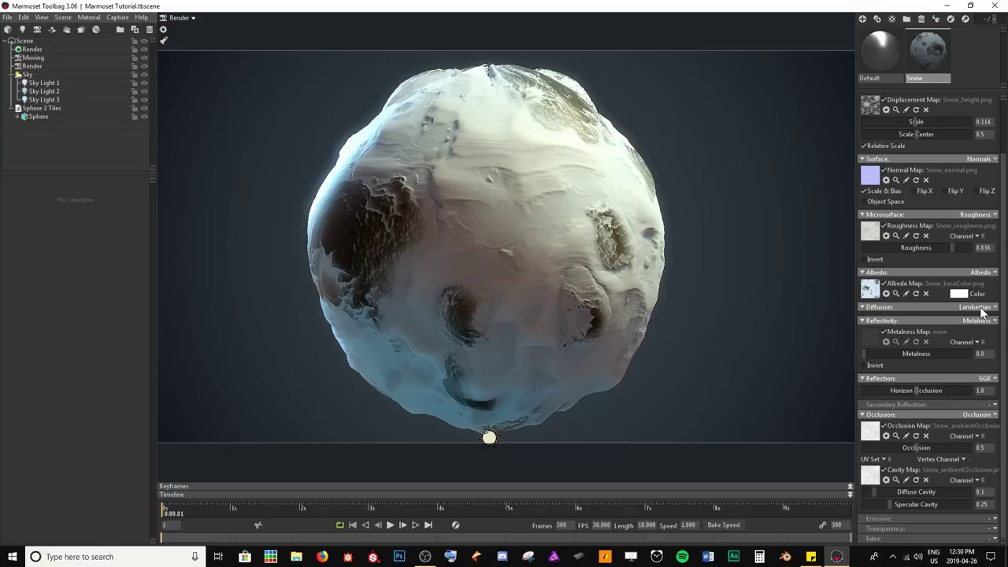
{"action": "left_click", "coordinate": [980, 307]}
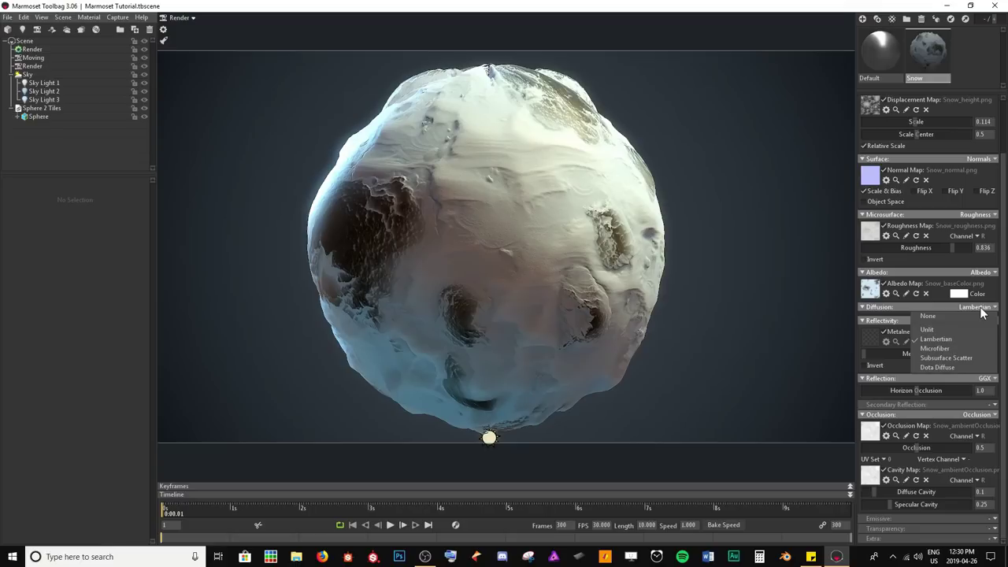
{"action": "left_click", "coordinate": [948, 359]}
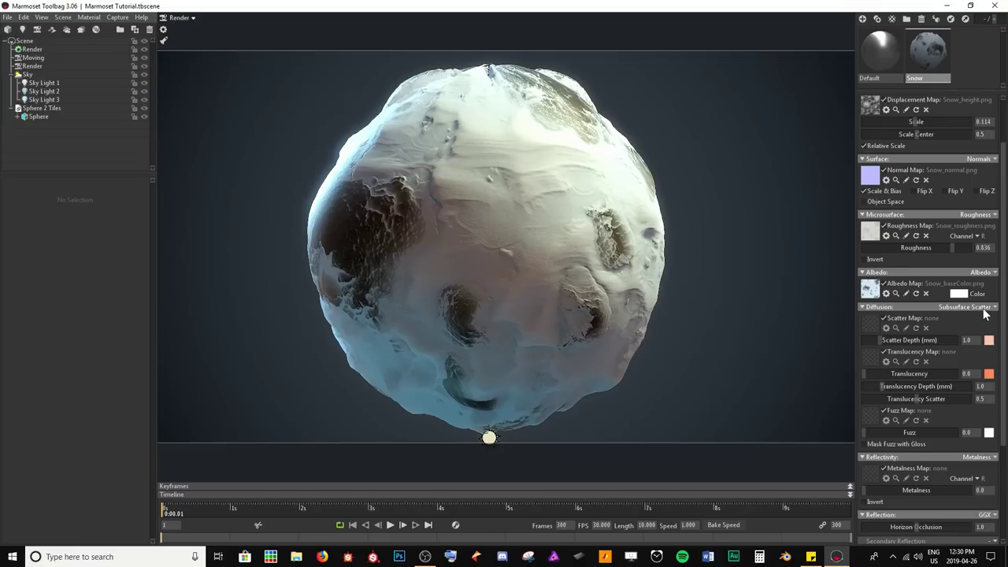
Load the Snow_SubScatter texture as the Snow material's Scatter Map.
{"action": "scroll", "coordinate": [970, 332], "scroll_direction": "down", "scroll_amount": 3}
{"action": "scroll", "coordinate": [969, 332], "scroll_direction": "down", "scroll_amount": 1}
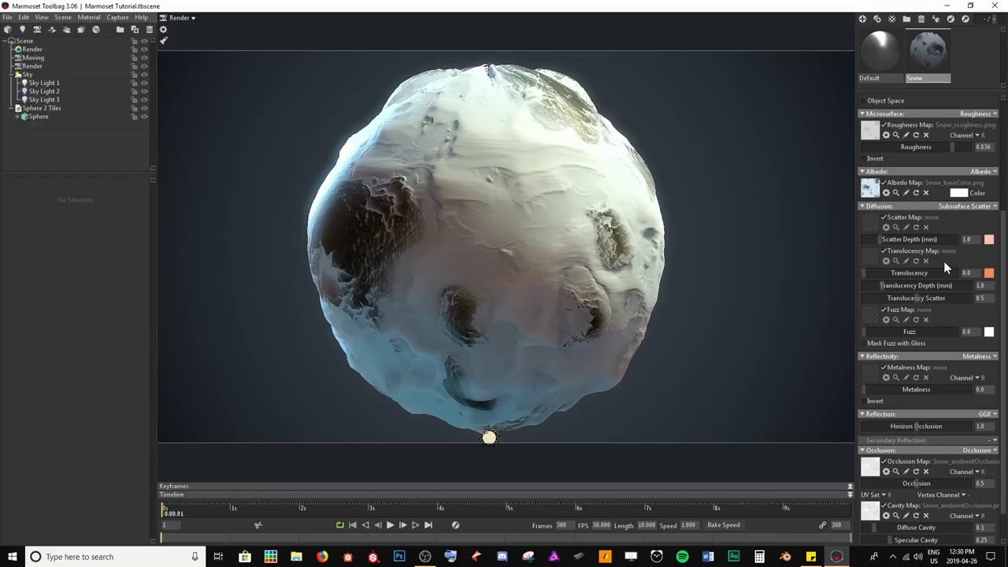
{"action": "mouse_move", "coordinate": [868, 215]}
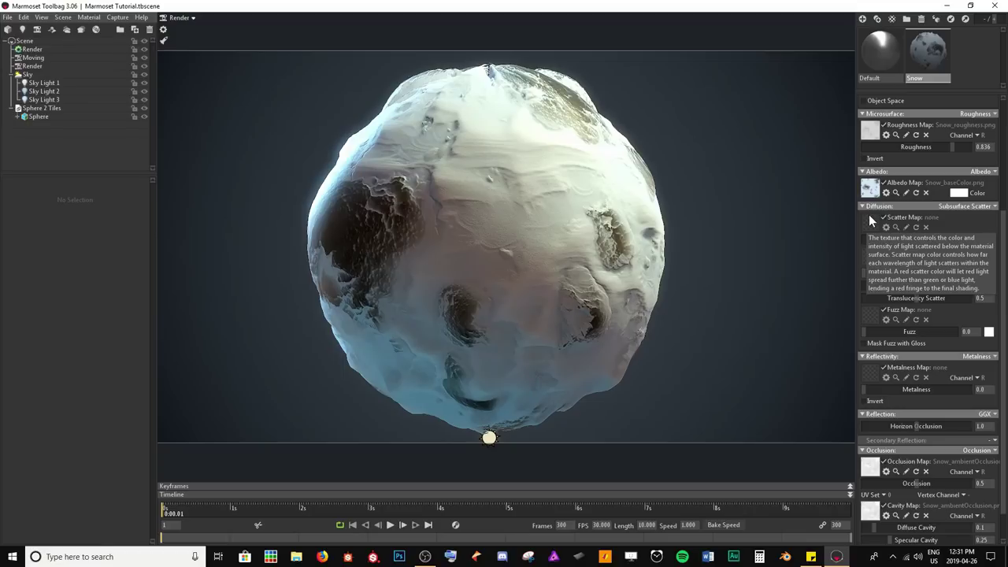
{"action": "left_click", "coordinate": [870, 218]}
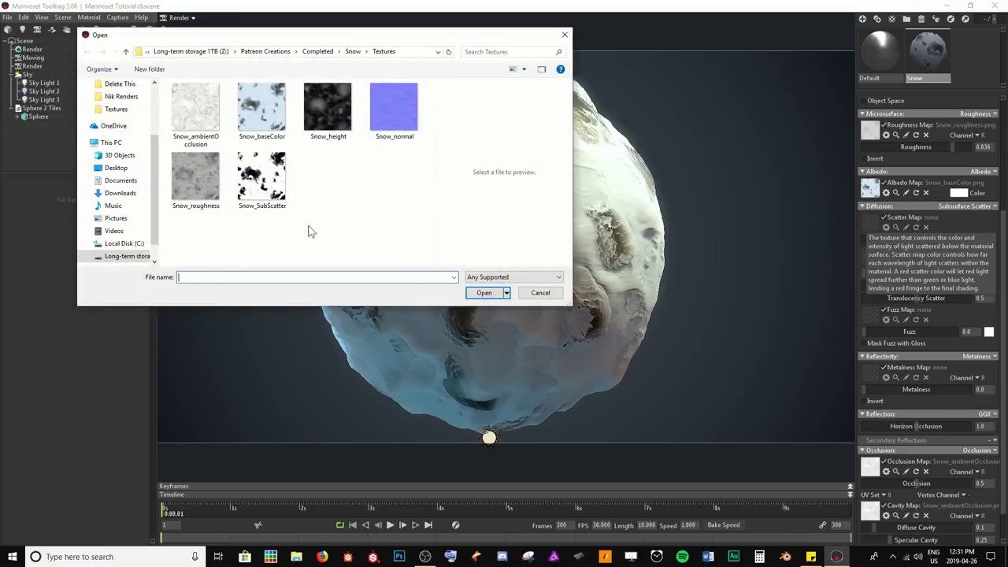
{"action": "left_click", "coordinate": [254, 185]}
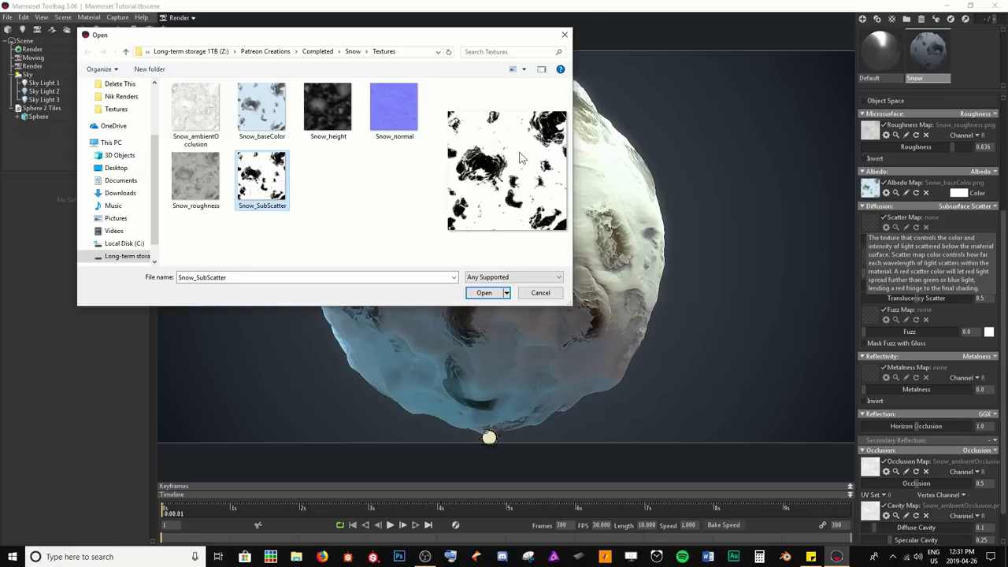
{"action": "left_click", "coordinate": [484, 293]}
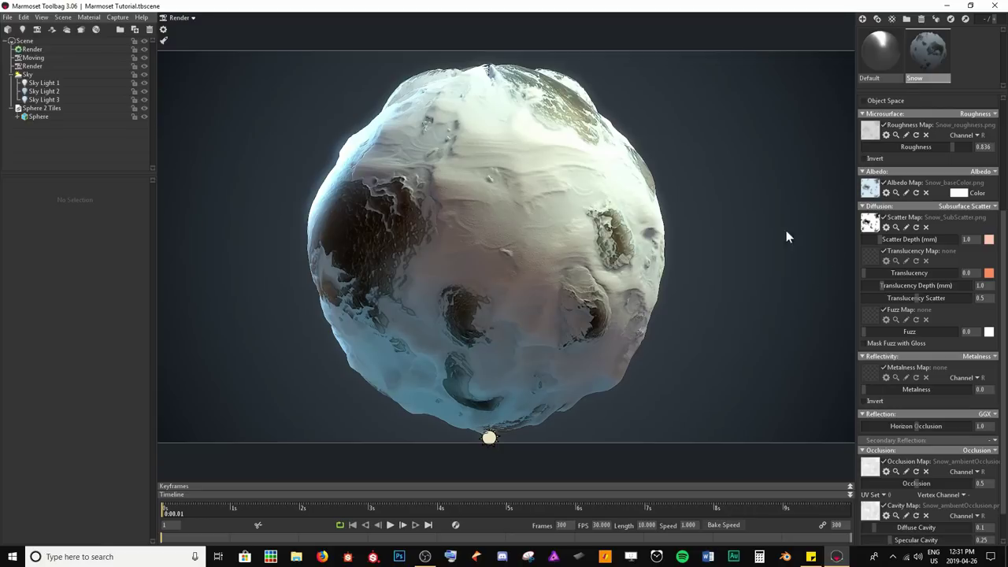
View the sphere up close through the Moving camera and try Scatter Depth values of about 977.4 and 400.3 mm.
{"action": "left_click", "coordinate": [195, 22]}
{"action": "left_click", "coordinate": [221, 26]}
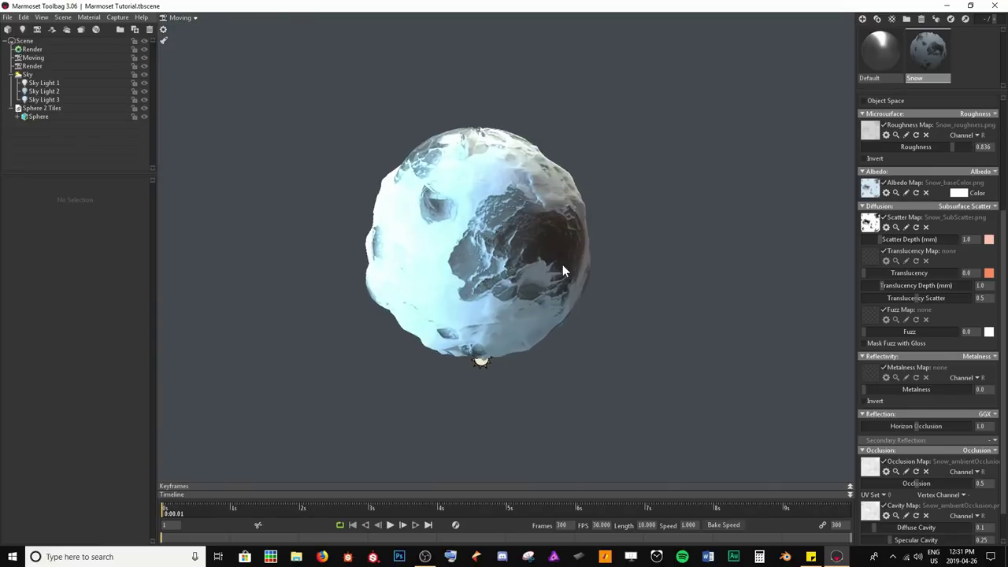
{"action": "scroll", "coordinate": [564, 268], "scroll_direction": "up", "scroll_amount": 3}
{"action": "left_click_drag", "start_coordinate": [565, 263], "coordinate": [456, 239]}
{"action": "scroll", "coordinate": [475, 255], "scroll_direction": "up", "scroll_amount": 3}
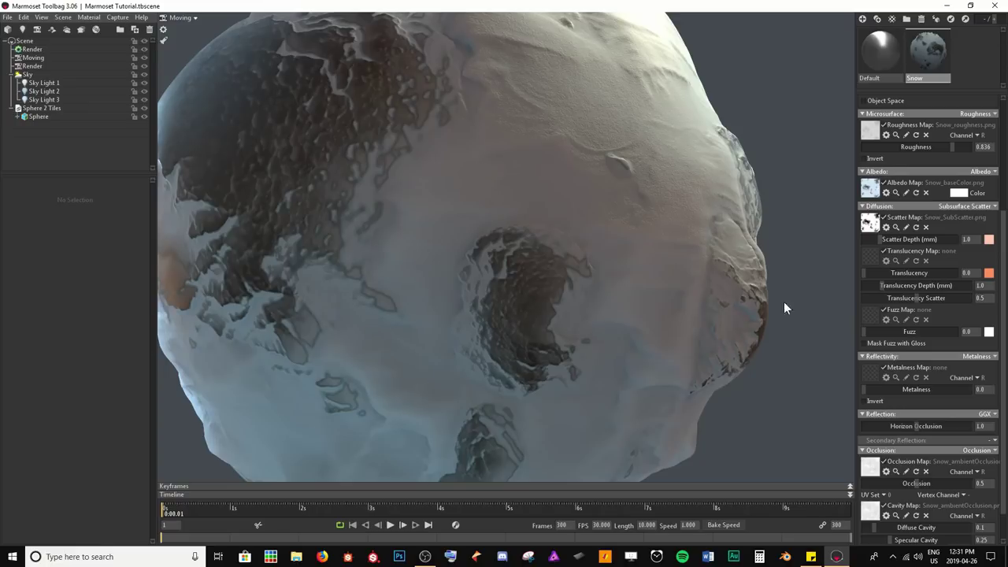
{"action": "left_click_drag", "start_coordinate": [884, 239], "coordinate": [957, 238]}
{"action": "mouse_move", "coordinate": [664, 103]}
{"action": "left_mouse_down"}
{"action": "mouse_move", "coordinate": [624, 151]}
{"action": "mouse_move", "coordinate": [651, 144]}
{"action": "mouse_move", "coordinate": [662, 120]}
{"action": "left_mouse_up"}
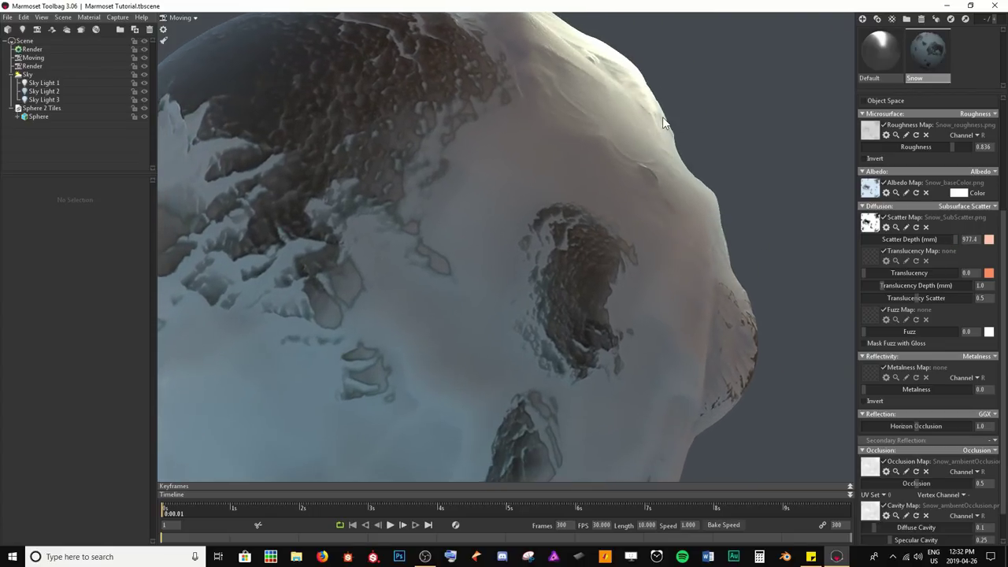
{"action": "mouse_move", "coordinate": [949, 240]}
{"action": "left_mouse_down"}
{"action": "mouse_move", "coordinate": [886, 239]}
{"action": "mouse_move", "coordinate": [938, 238]}
{"action": "left_mouse_up"}
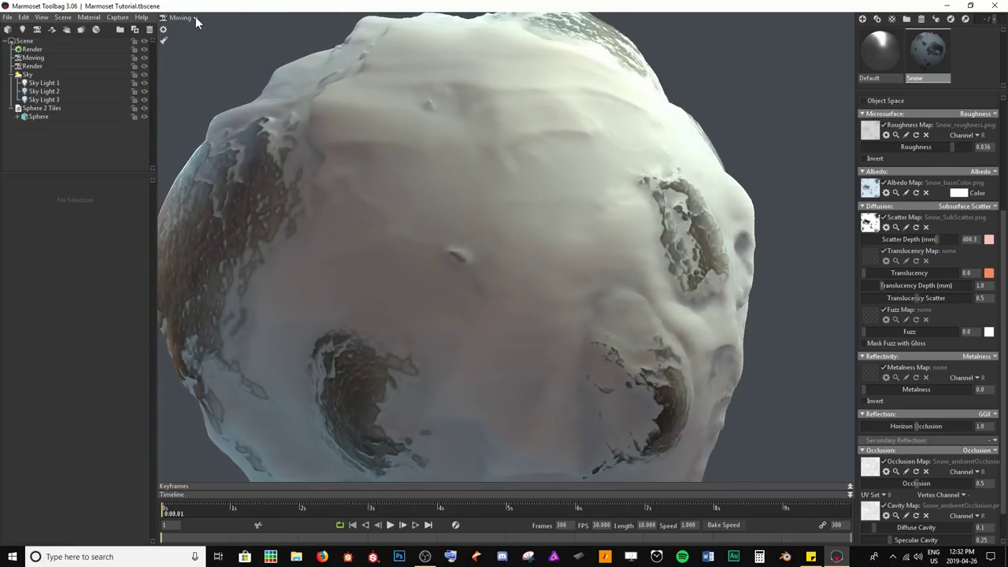
Return the viewport to the Render camera and reduce the Snow material's Scatter Depth to about 47.11 mm.
{"action": "left_click", "coordinate": [196, 16]}
{"action": "left_click", "coordinate": [215, 27]}
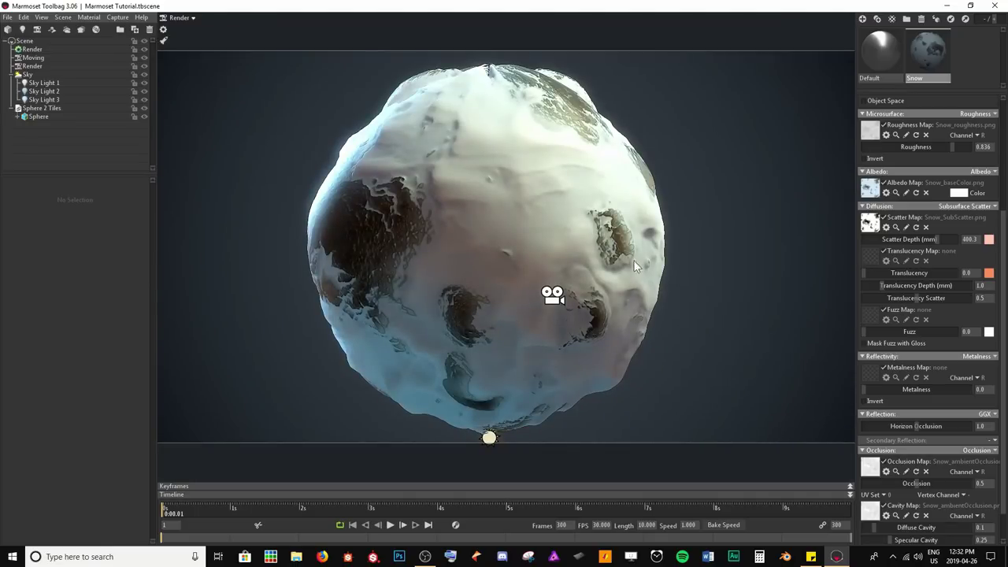
{"action": "left_click_drag", "start_coordinate": [935, 241], "coordinate": [908, 240]}
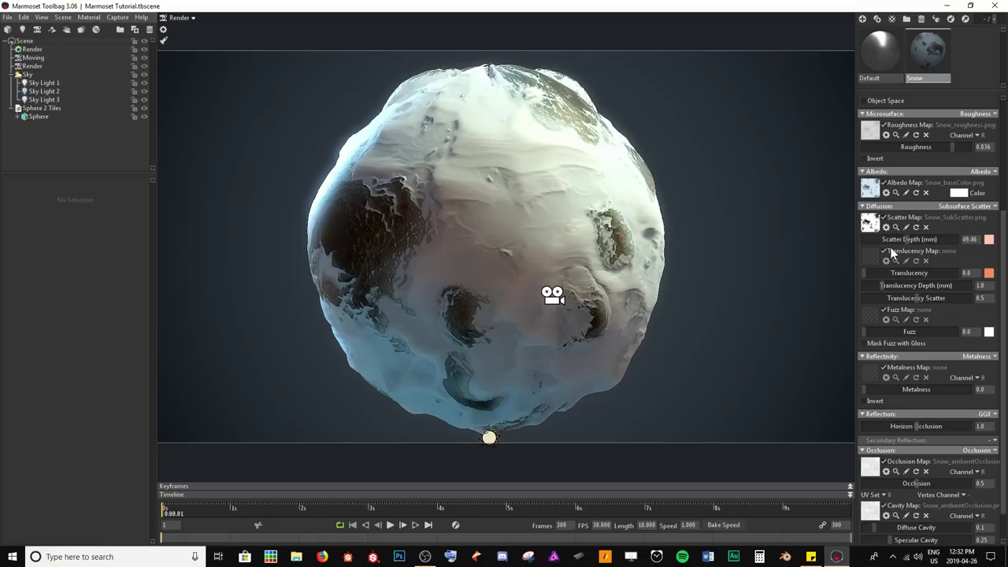
{"action": "left_click_drag", "start_coordinate": [907, 240], "coordinate": [899, 240]}
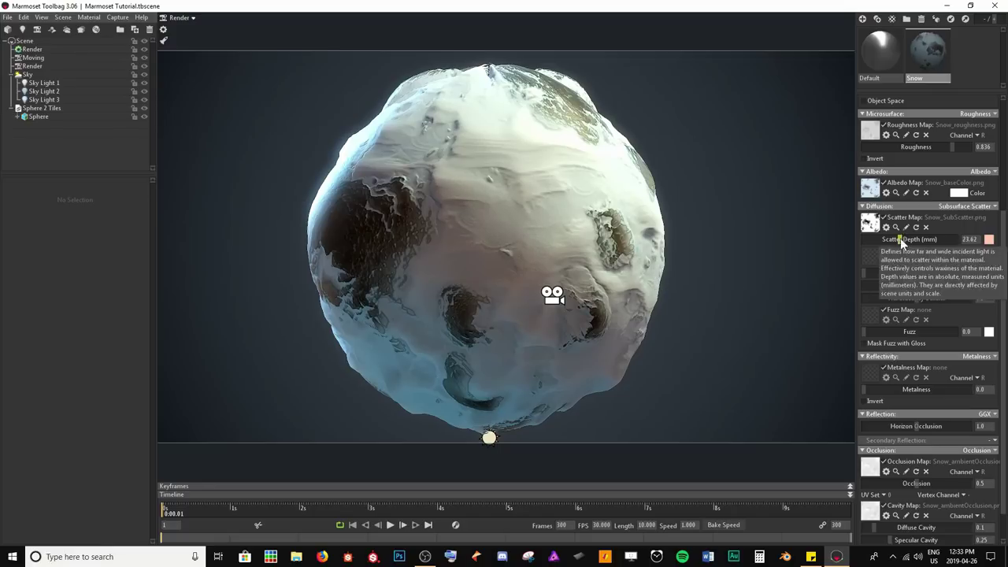
{"action": "mouse_move", "coordinate": [900, 238]}
{"action": "left_mouse_down"}
{"action": "mouse_move", "coordinate": [883, 239]}
{"action": "mouse_move", "coordinate": [911, 228]}
{"action": "left_mouse_up"}
Set the Snow material's Scatter Depth to about 117.3 mm while inspecting the sphere through the Moving camera, then restore the Render camera view.
{"action": "left_click", "coordinate": [193, 17]}
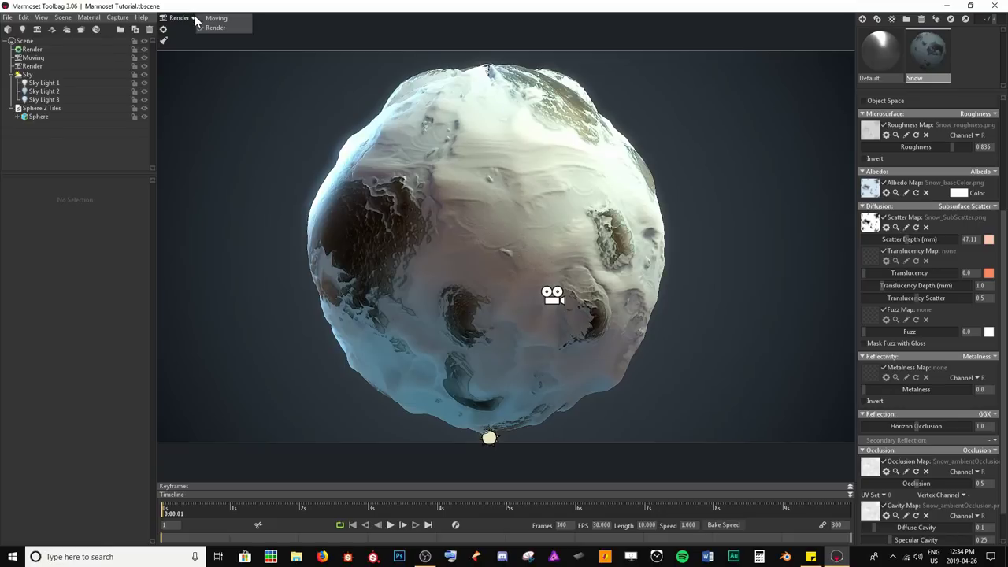
{"action": "left_click", "coordinate": [215, 19]}
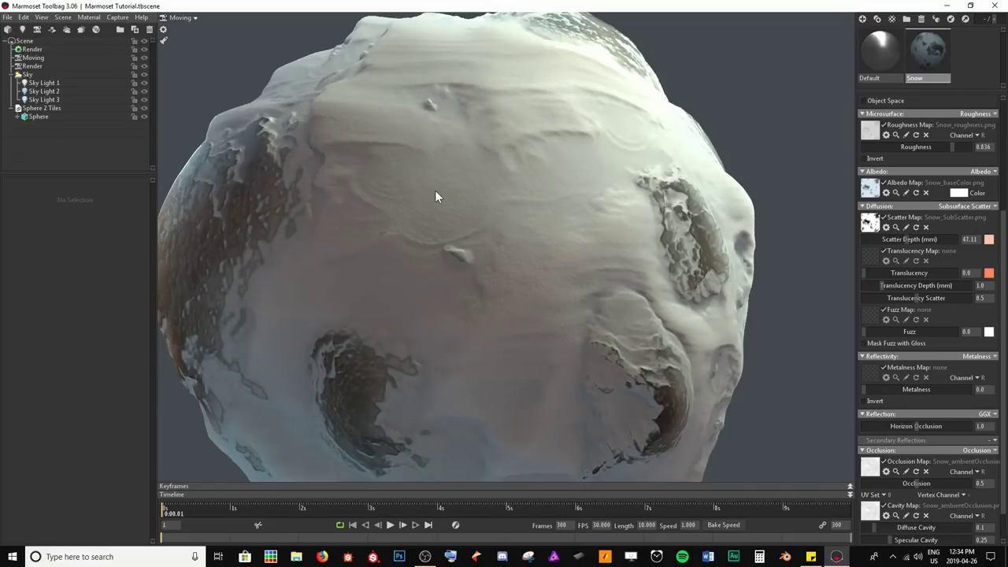
{"action": "left_click_drag", "start_coordinate": [434, 197], "coordinate": [523, 209]}
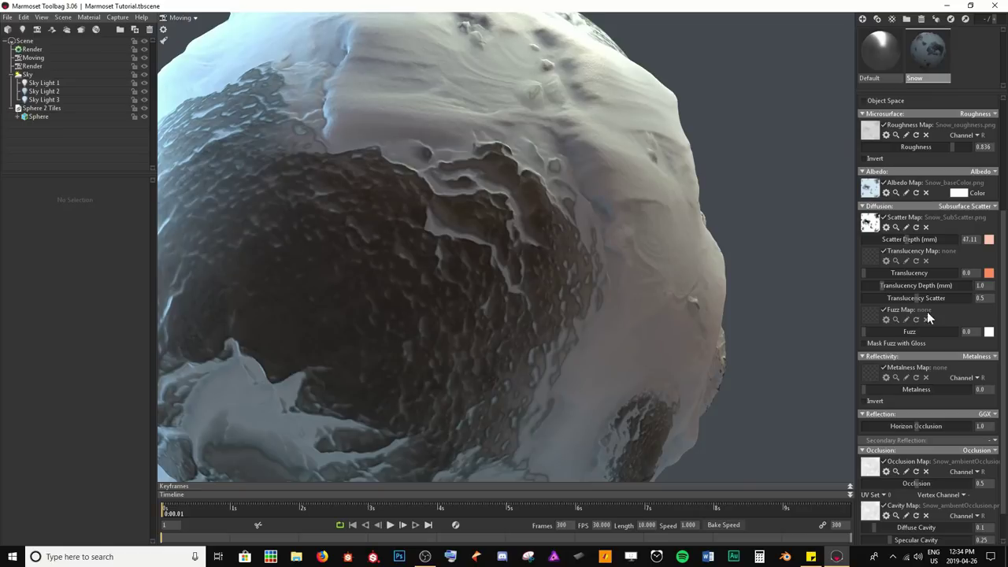
{"action": "mouse_move", "coordinate": [911, 241]}
{"action": "left_mouse_down"}
{"action": "mouse_move", "coordinate": [923, 239]}
{"action": "mouse_move", "coordinate": [900, 239]}
{"action": "mouse_move", "coordinate": [919, 240]}
{"action": "left_mouse_up"}
{"action": "left_click_drag", "start_coordinate": [704, 191], "coordinate": [477, 172]}
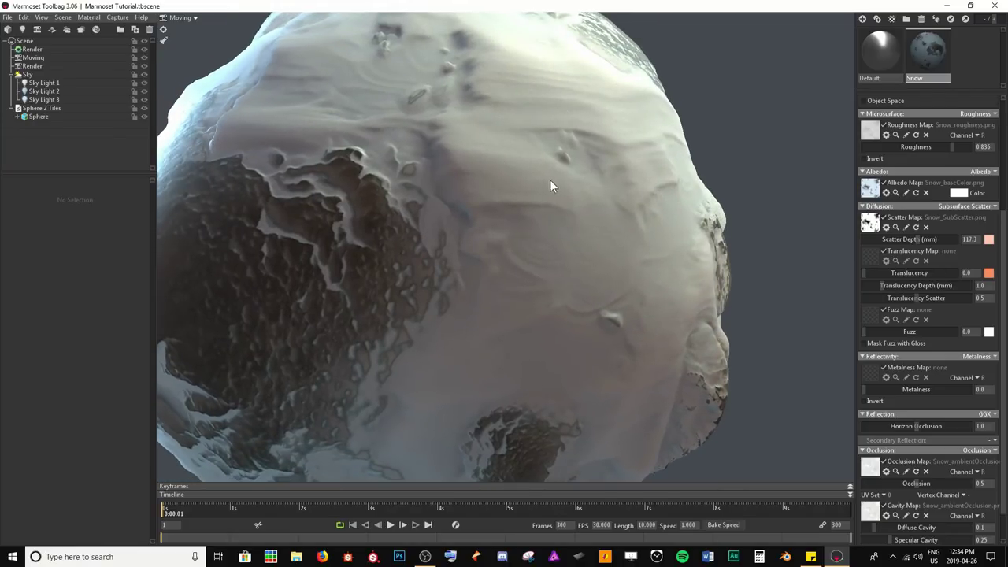
{"action": "left_click_drag", "start_coordinate": [549, 185], "coordinate": [499, 184]}
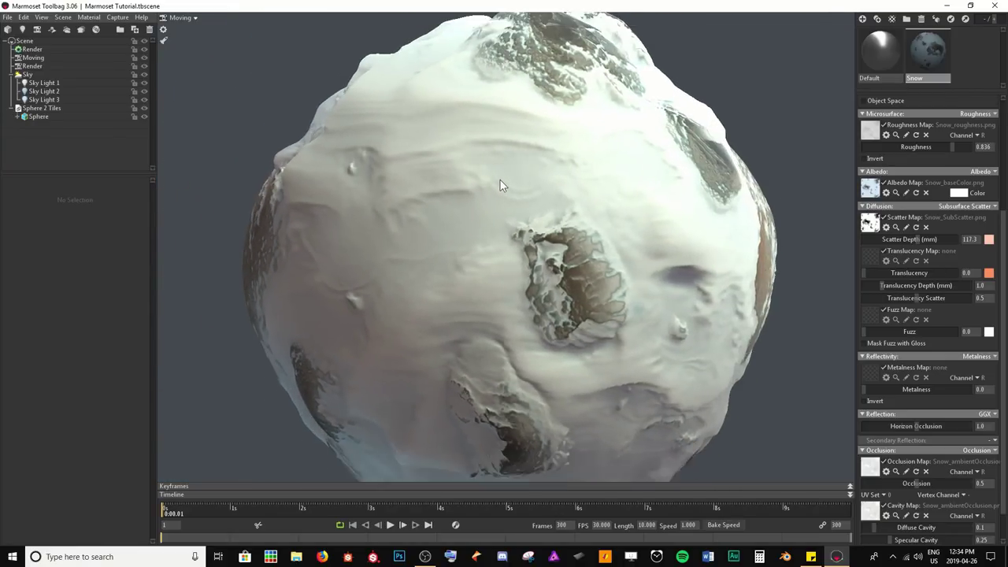
{"action": "scroll", "coordinate": [499, 179], "scroll_direction": "down", "scroll_amount": 3}
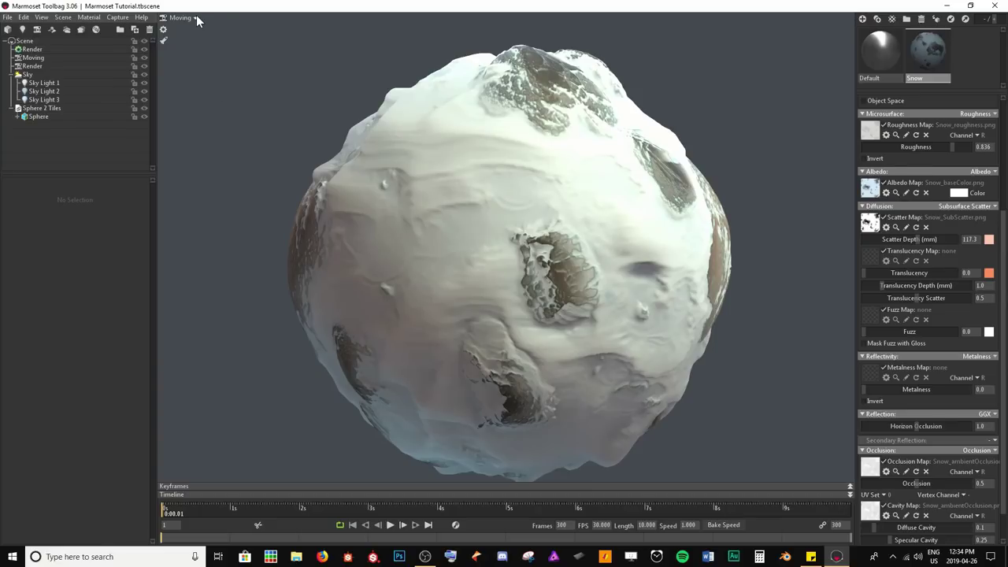
{"action": "left_click", "coordinate": [223, 28]}
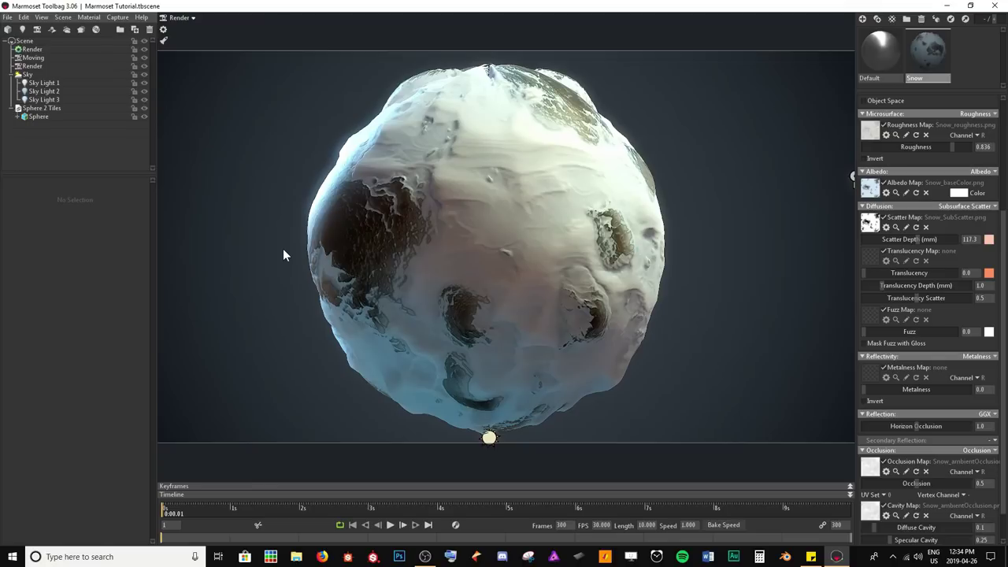
Show the scene's Render settings and toggle speedy viewport mode on and off to compare the viewport's appearance.
{"action": "left_click", "coordinate": [40, 51]}
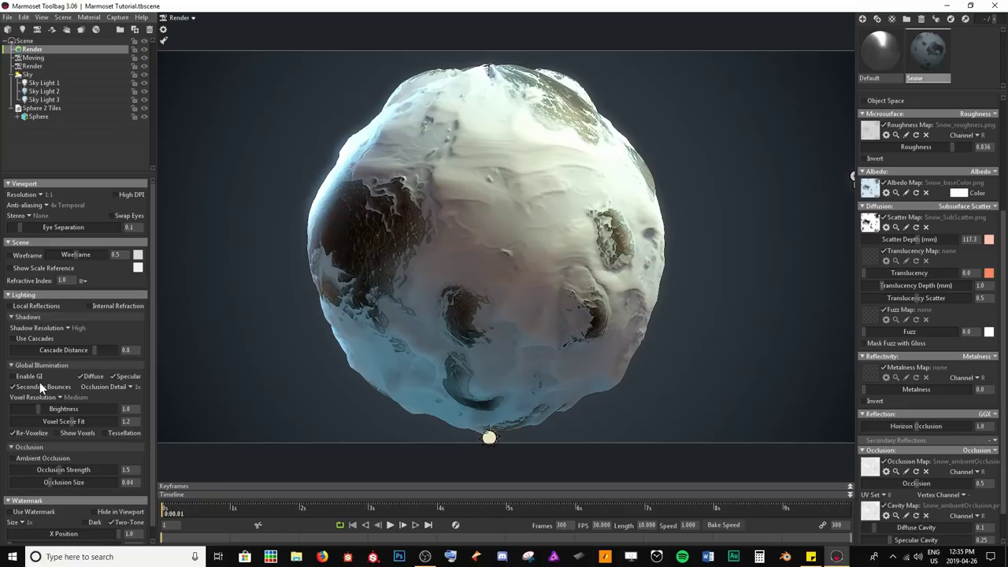
{"action": "scroll", "coordinate": [39, 382], "scroll_direction": "down", "scroll_amount": 1}
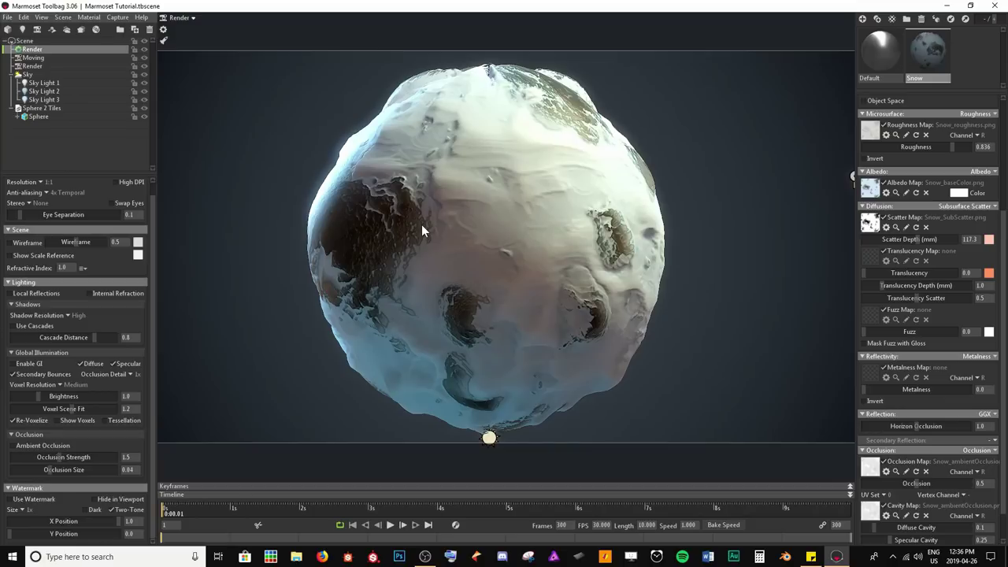
{"action": "left_click", "coordinate": [164, 41]}
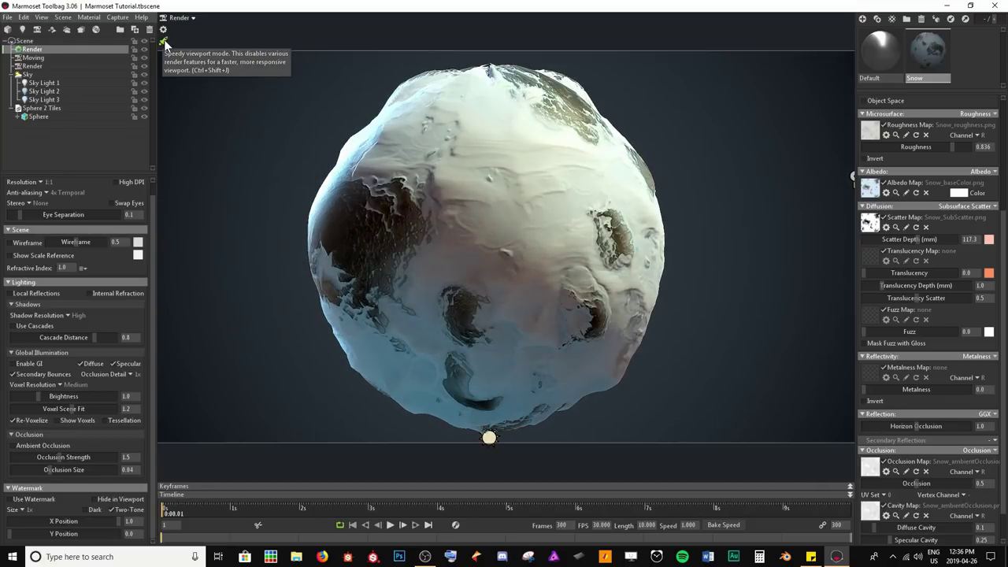
{"action": "left_click", "coordinate": [164, 42]}
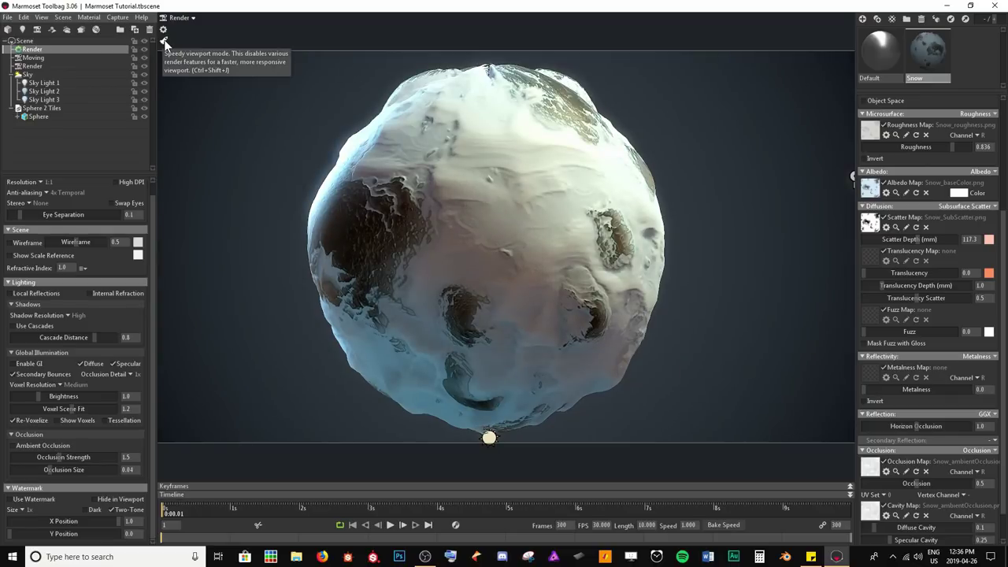
{"action": "left_click", "coordinate": [164, 42]}
{"action": "left_click", "coordinate": [164, 42]}
{"action": "left_click", "coordinate": [164, 42]}
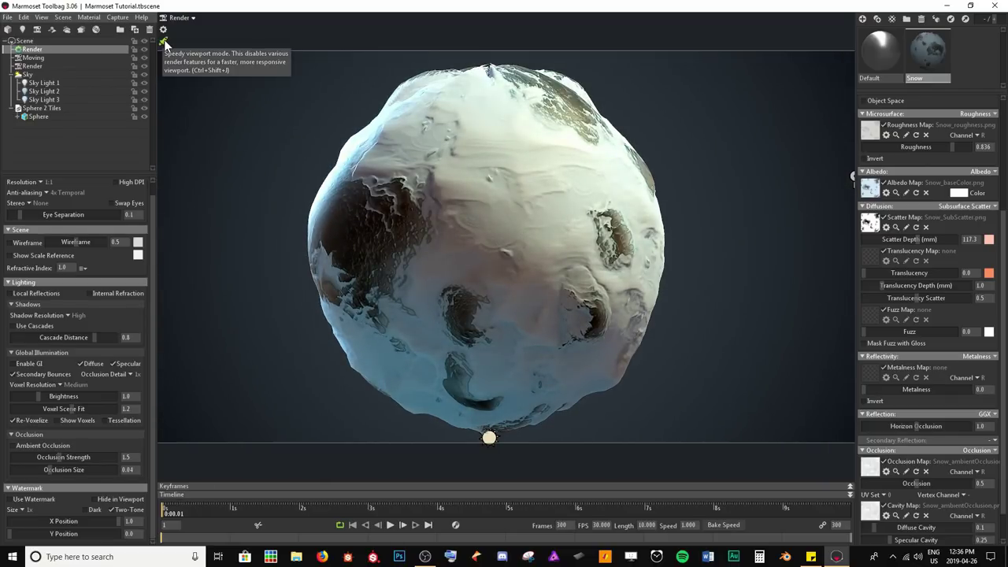
{"action": "left_click", "coordinate": [164, 42]}
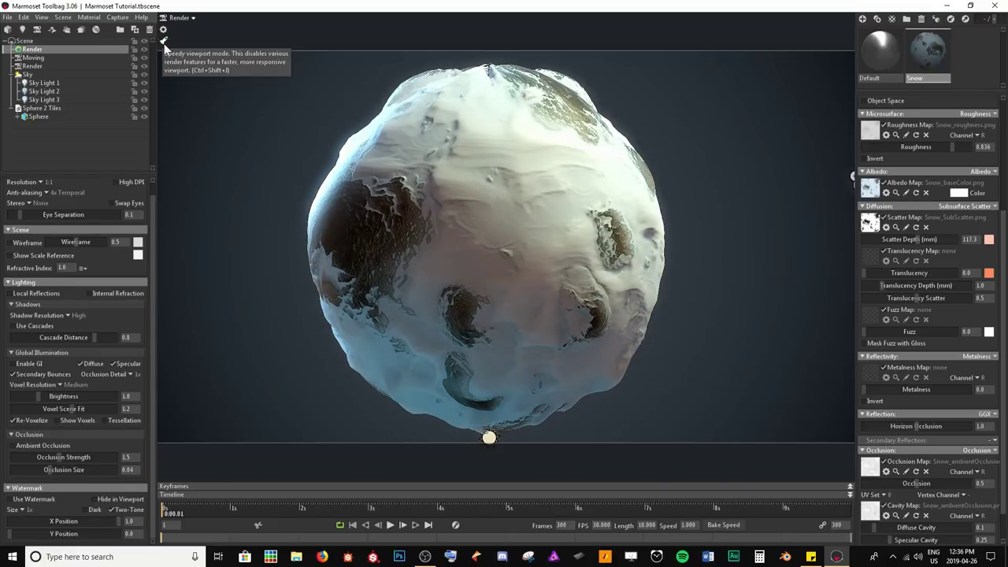
Enable global illumination in the scene's Render settings and set its brightness to 0.5.
{"action": "left_click", "coordinate": [20, 368]}
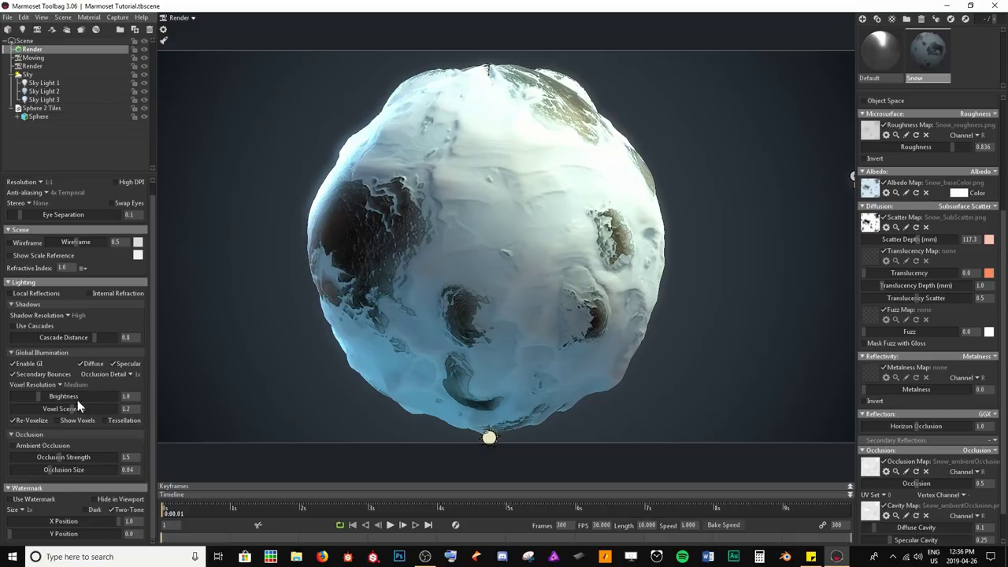
{"action": "mouse_move", "coordinate": [40, 397]}
{"action": "left_mouse_down"}
{"action": "mouse_move", "coordinate": [62, 396]}
{"action": "mouse_move", "coordinate": [29, 398]}
{"action": "left_mouse_up"}
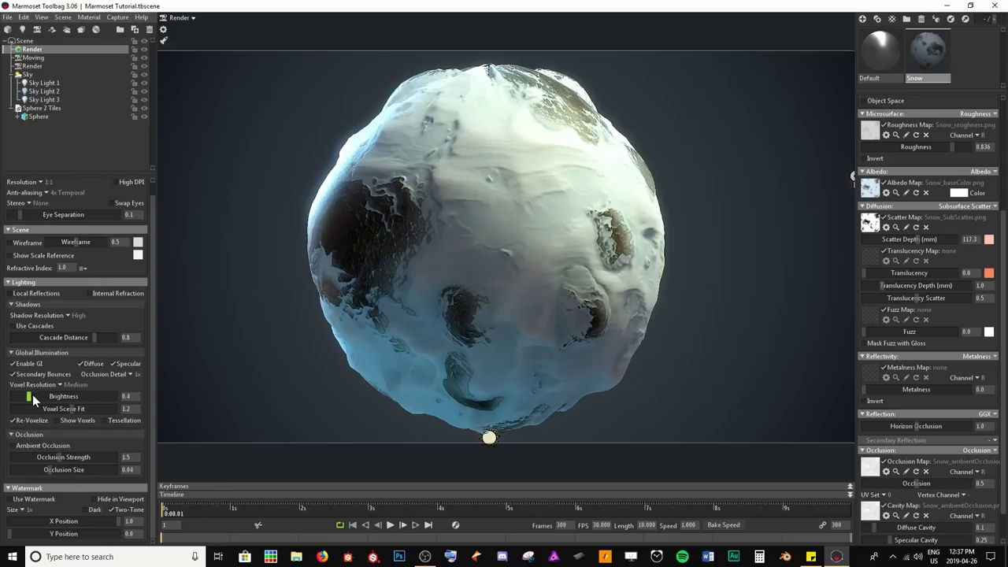
{"action": "left_click_drag", "start_coordinate": [32, 395], "coordinate": [32, 396]}
{"action": "left_click", "coordinate": [127, 397]}
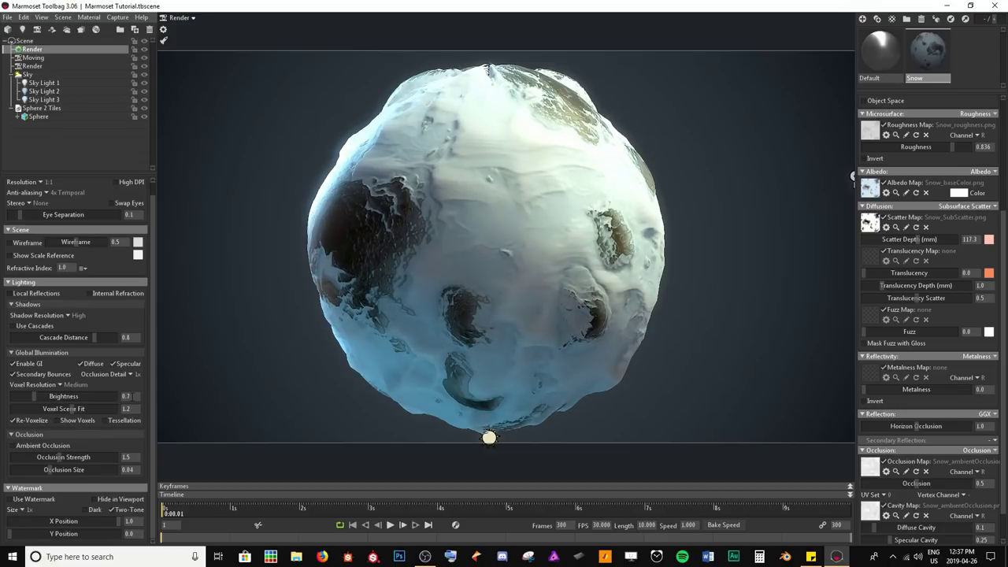
{"action": "type", "text": "0.7"}
{"action": "key", "text": "BackSpace"}
{"action": "type", "text": "5"}
{"action": "key", "text": "Return"}
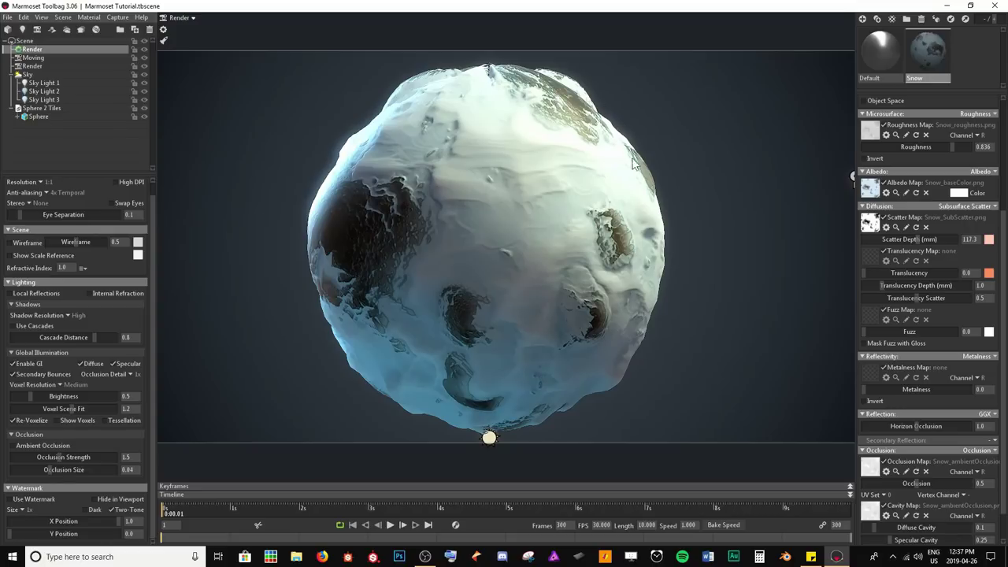
Set Sky Light 1's brightness to 3.8 and try a larger light width.
{"action": "left_click", "coordinate": [50, 82]}
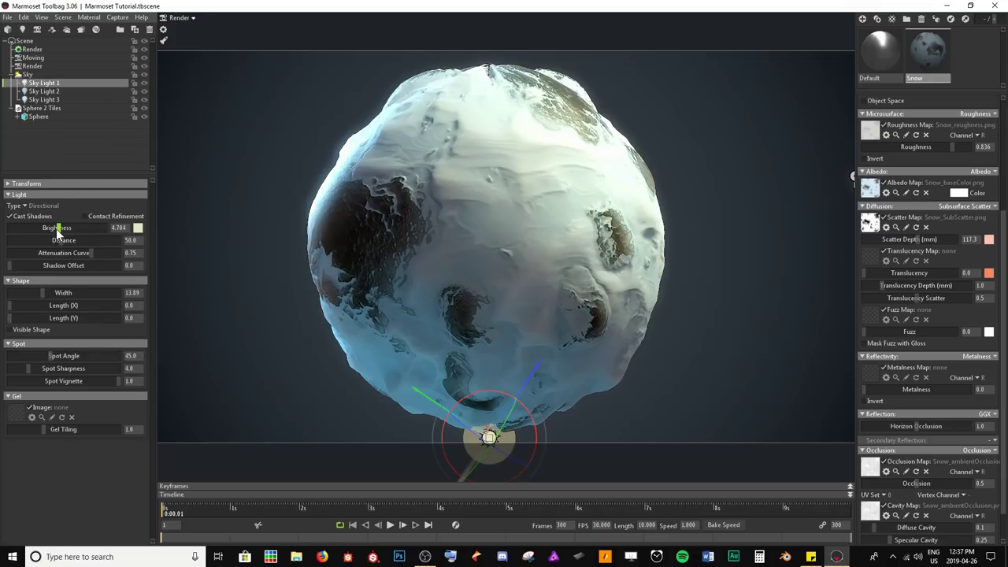
{"action": "left_click_drag", "start_coordinate": [56, 228], "coordinate": [57, 228]}
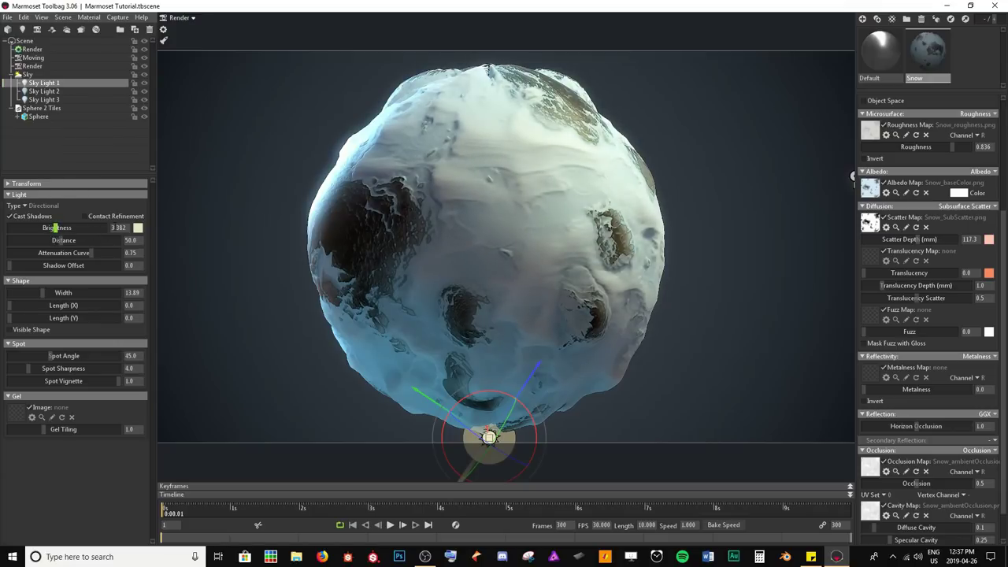
{"action": "left_click", "coordinate": [118, 228]}
{"action": "type", "text": "3.8"}
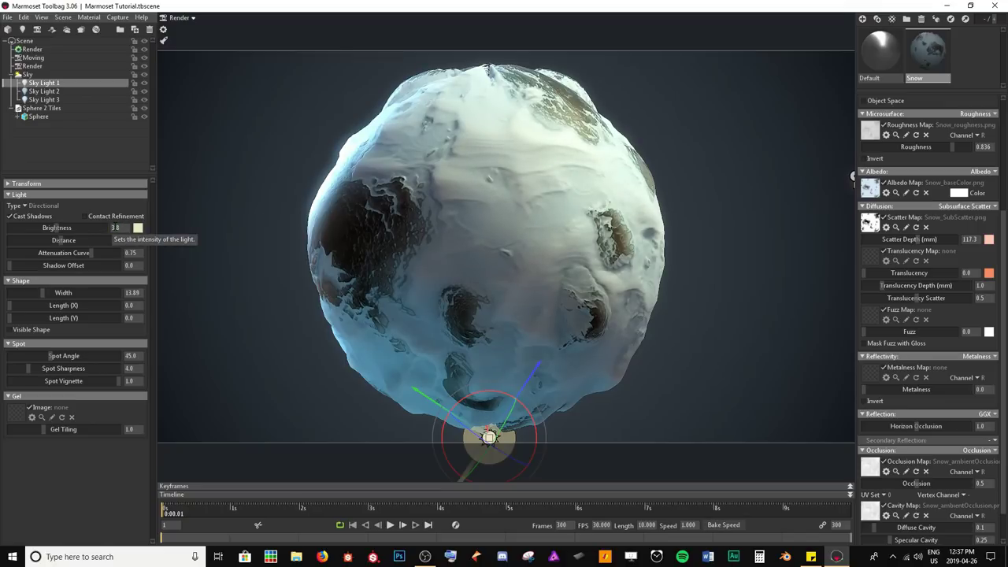
{"action": "key", "text": "Return"}
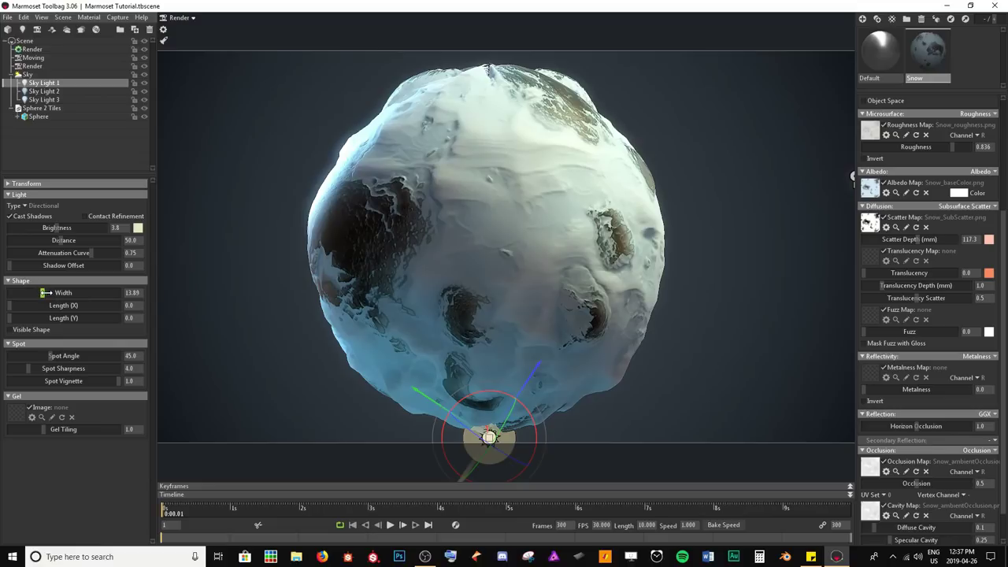
{"action": "left_click_drag", "start_coordinate": [44, 293], "coordinate": [55, 293]}
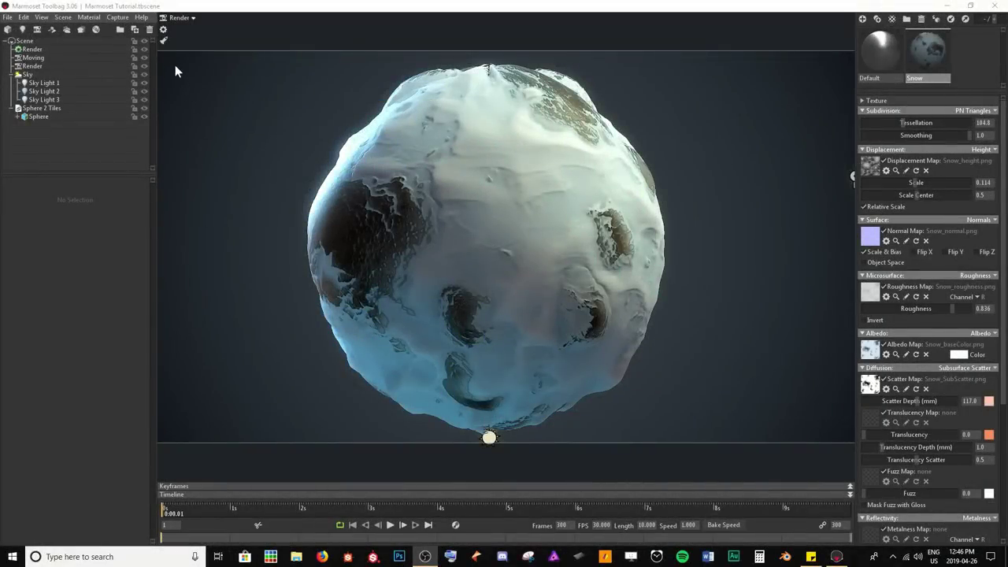
Turn on speedy viewport mode, add a turntable to the Sphere and scrub the timeline to preview its rotation.
{"action": "left_click", "coordinate": [165, 40]}
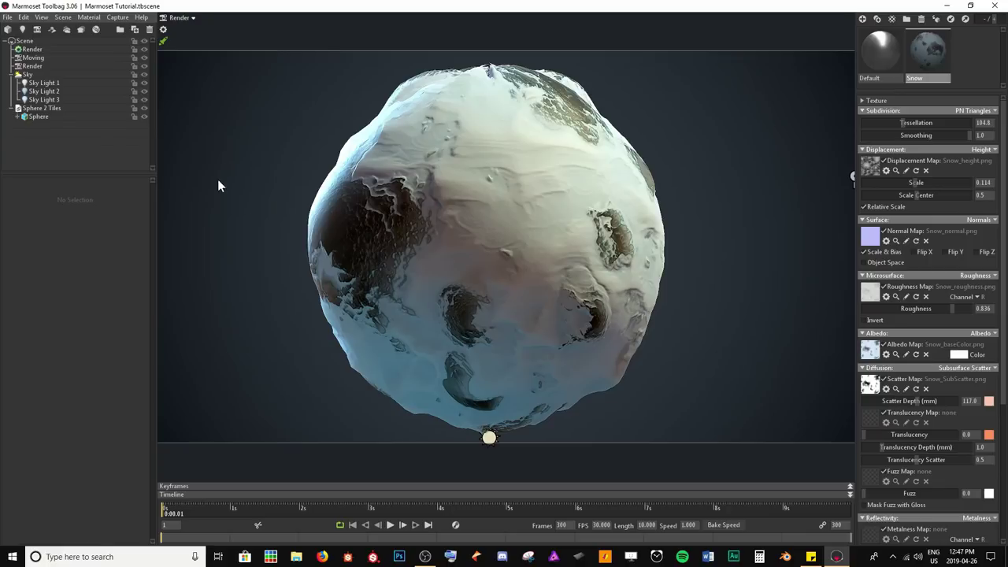
{"action": "left_click", "coordinate": [34, 116]}
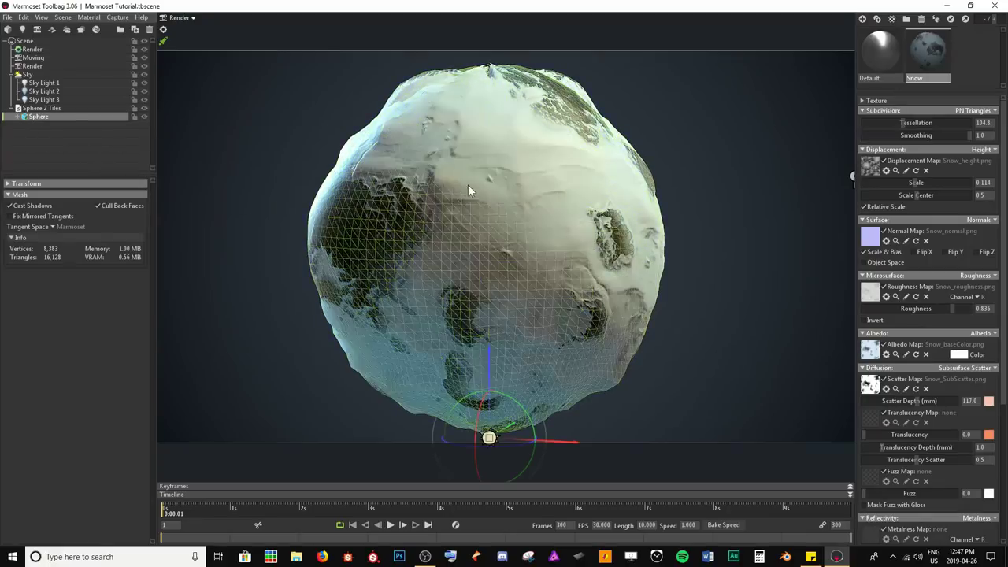
{"action": "left_click", "coordinate": [96, 32]}
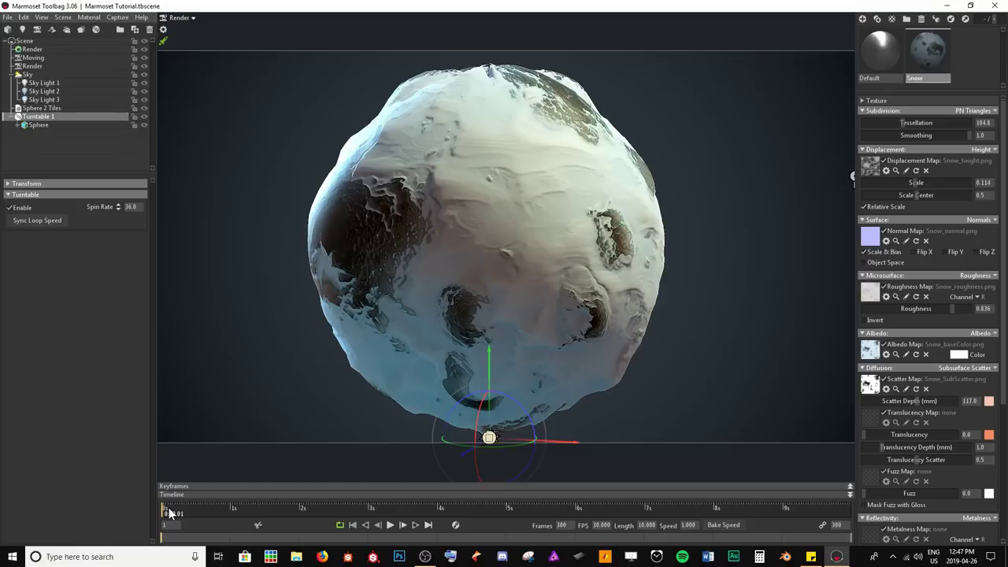
{"action": "left_click_drag", "start_coordinate": [165, 513], "coordinate": [139, 484]}
Review the image and video format options in the capture settings, keeping PNG for images and Video (h264) for video.
{"action": "left_click", "coordinate": [117, 17]}
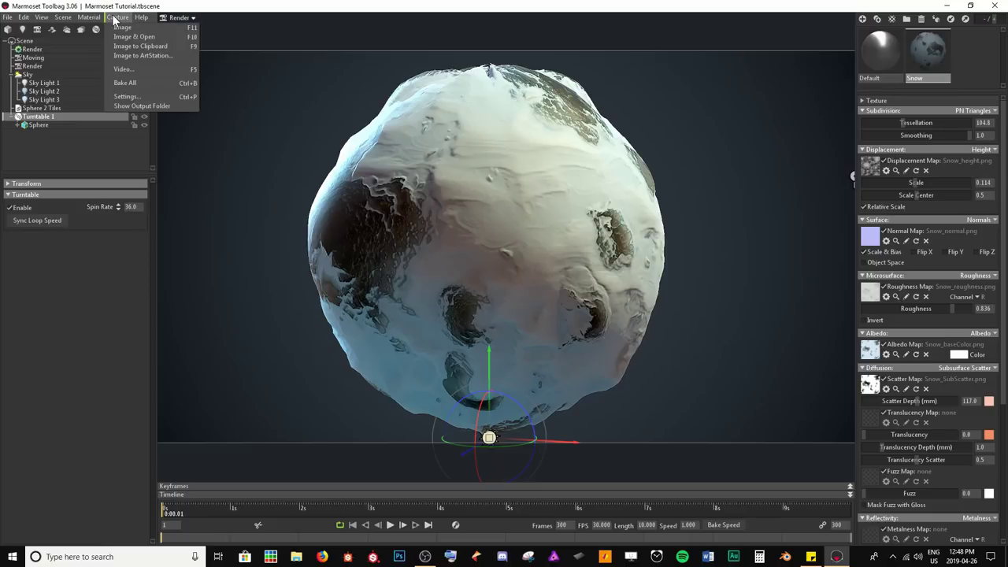
{"action": "left_click", "coordinate": [128, 96]}
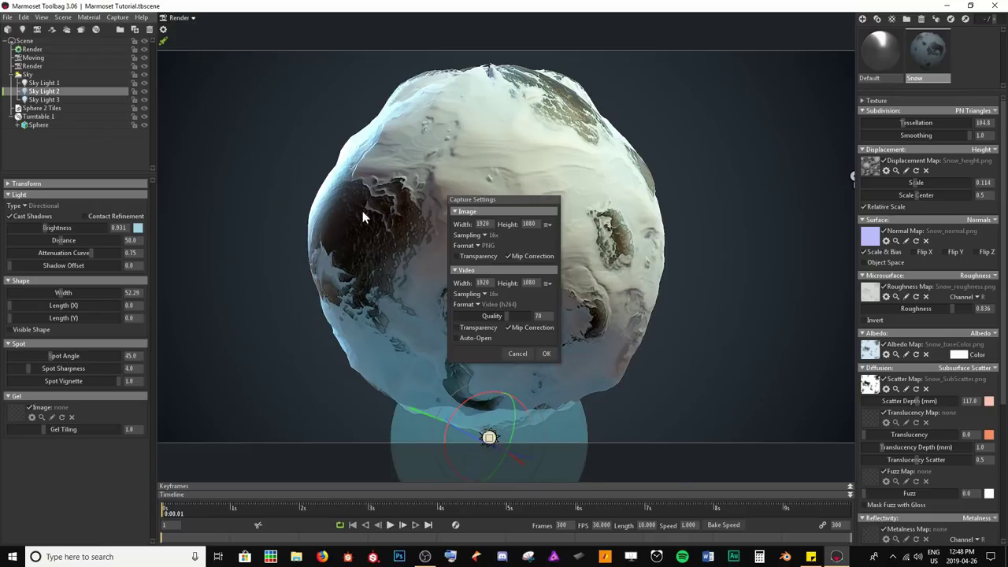
{"action": "left_click_drag", "start_coordinate": [486, 199], "coordinate": [262, 158]}
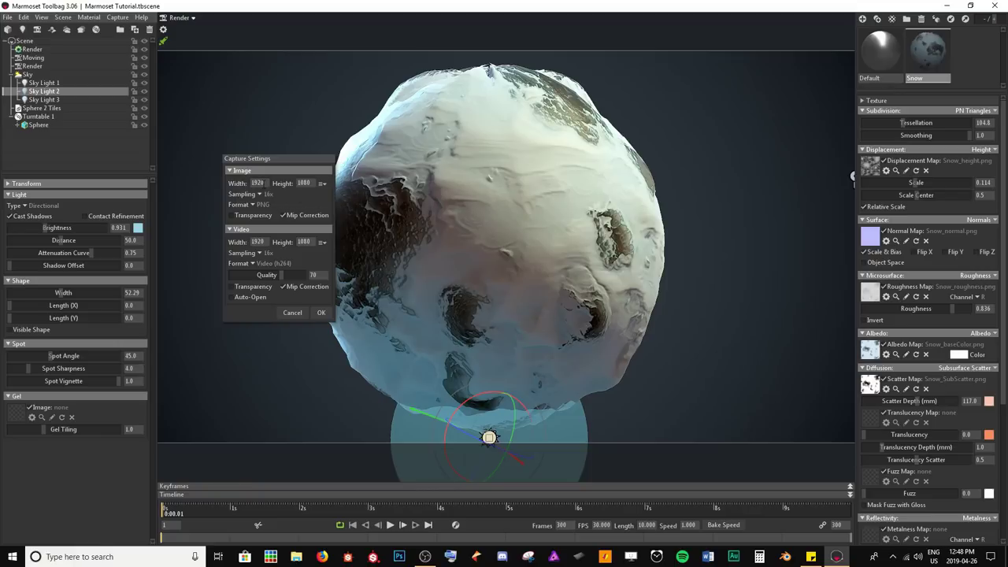
{"action": "left_click", "coordinate": [254, 207]}
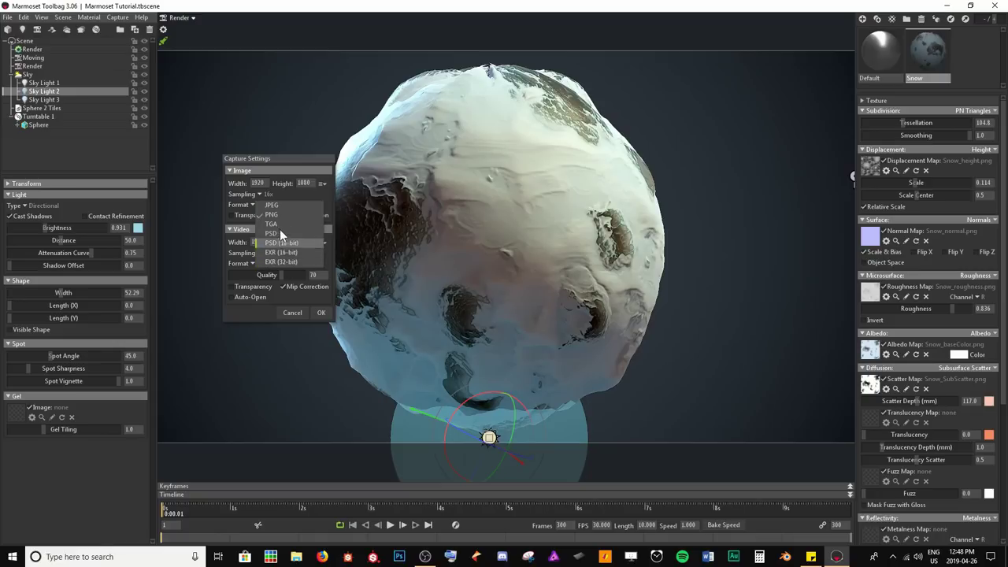
{"action": "left_click", "coordinate": [249, 203]}
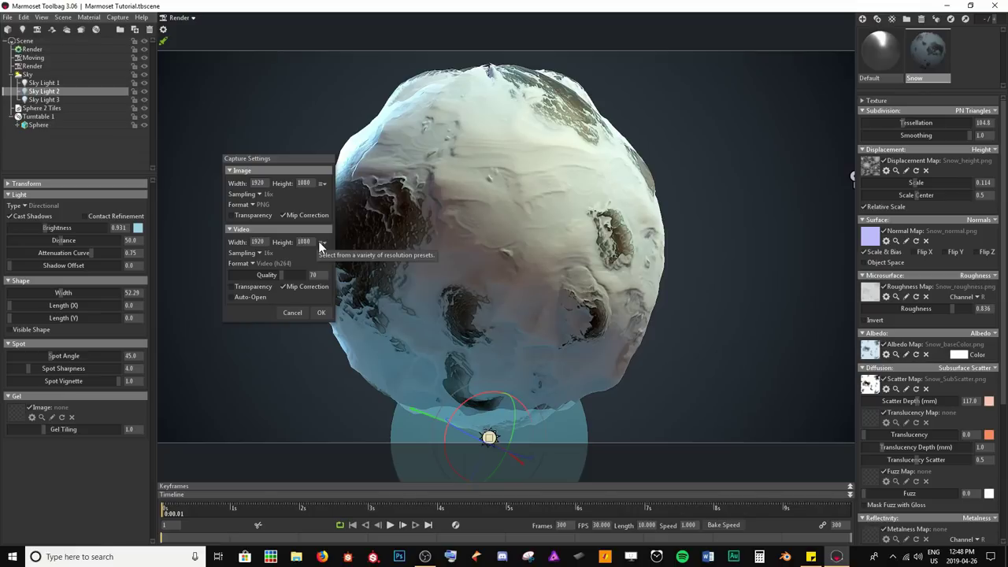
{"action": "left_click", "coordinate": [251, 264]}
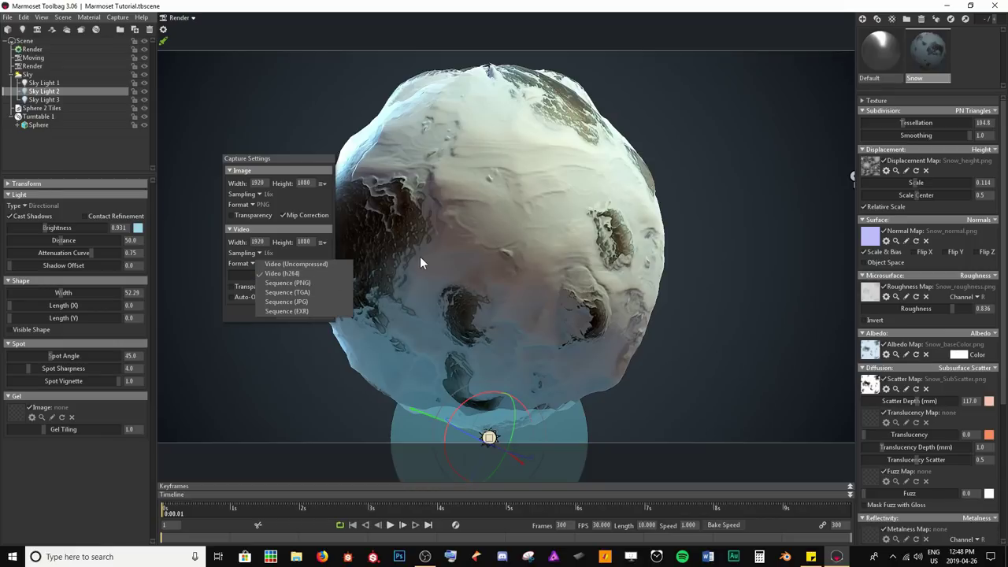
{"action": "left_click", "coordinate": [250, 263]}
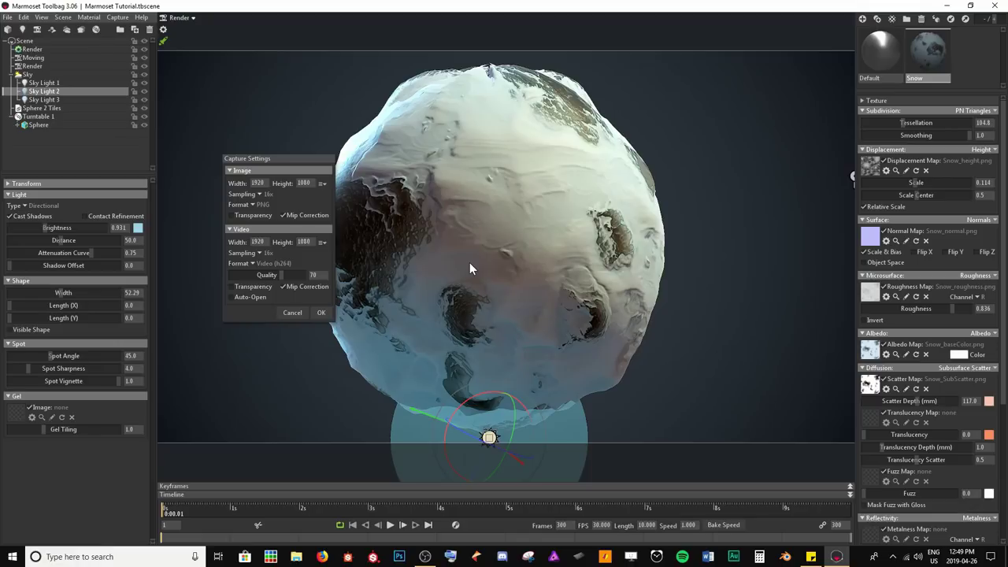
{"action": "left_click", "coordinate": [320, 314]}
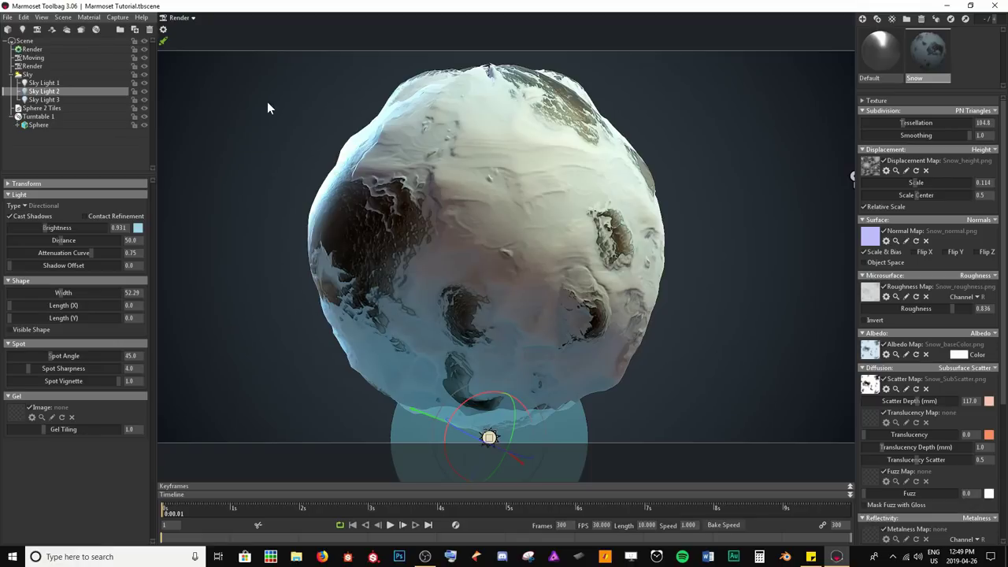
Check the output folder in the preferences, browsing to Artstation on the Z: drive, and keep the existing path Z:/Artstation/.
{"action": "left_click", "coordinate": [24, 17]}
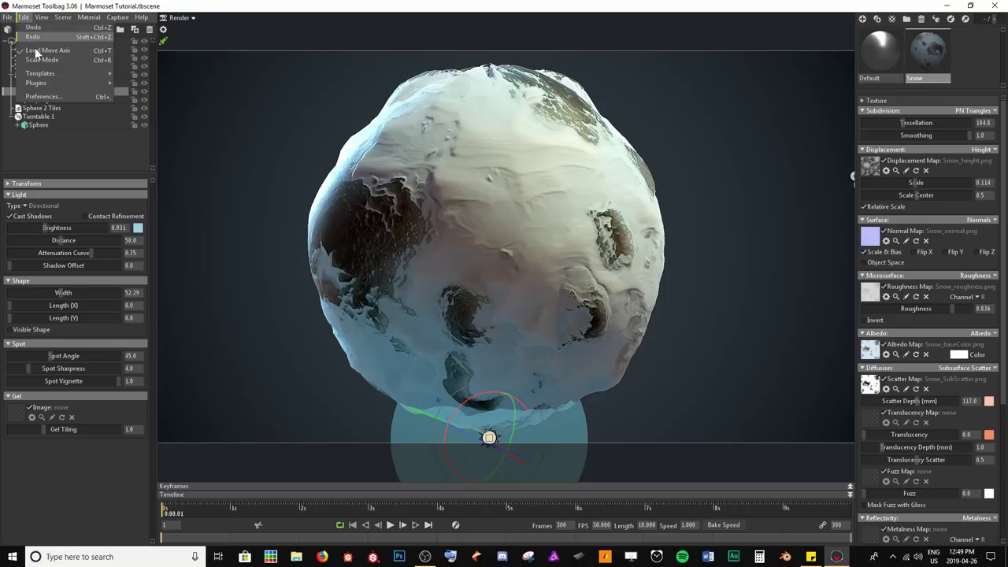
{"action": "left_click", "coordinate": [45, 98]}
{"action": "left_click_drag", "start_coordinate": [488, 143], "coordinate": [220, 90]}
{"action": "left_click", "coordinate": [294, 118]}
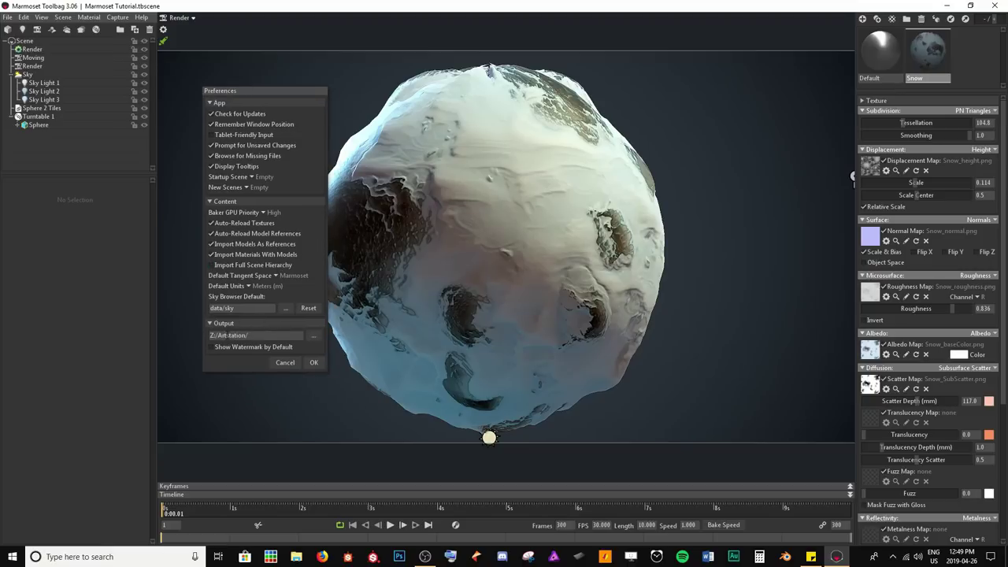
{"action": "left_click", "coordinate": [314, 335]}
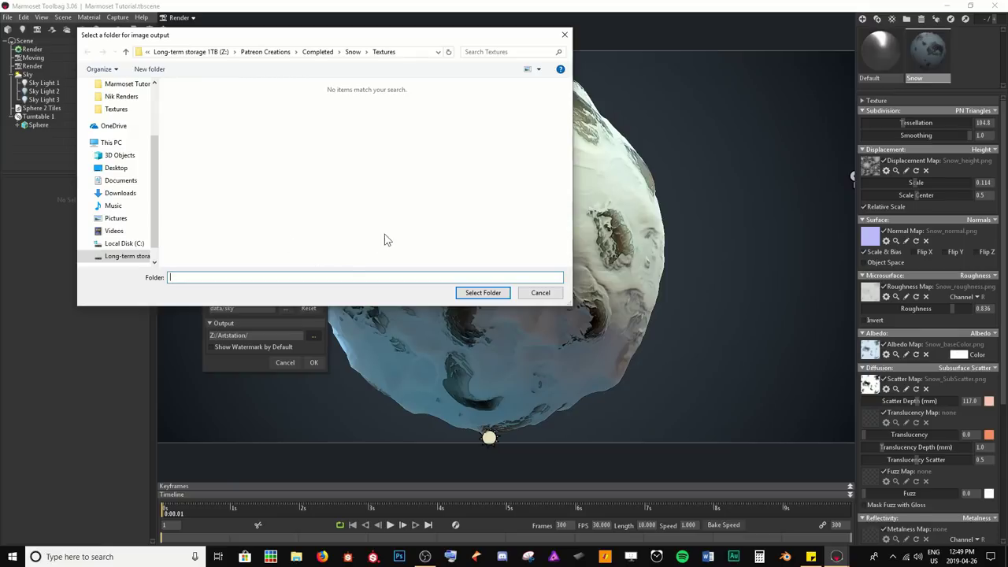
{"action": "left_click", "coordinate": [211, 57]}
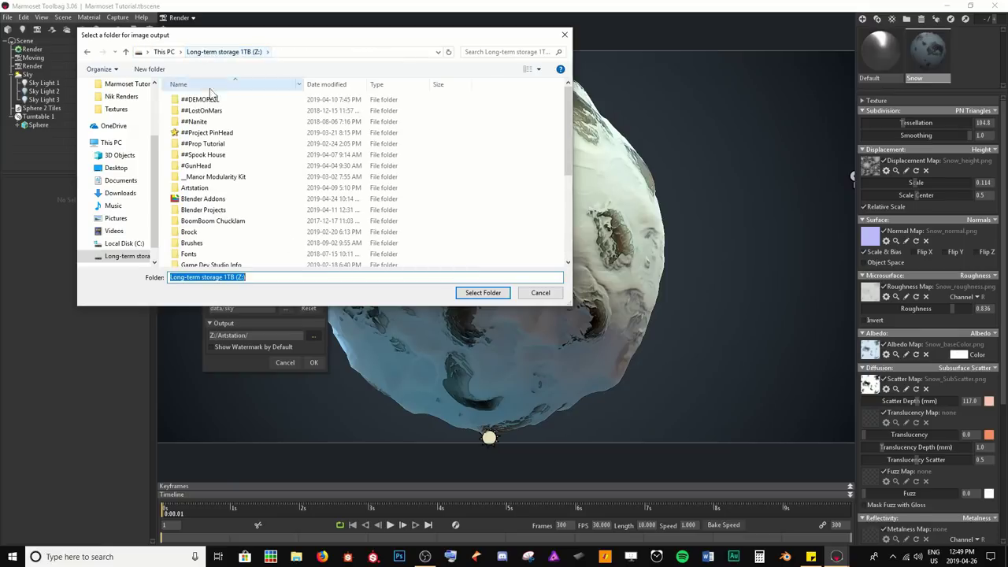
{"action": "double_click", "coordinate": [201, 192]}
{"action": "scroll", "coordinate": [201, 191], "scroll_direction": "down", "scroll_amount": 5}
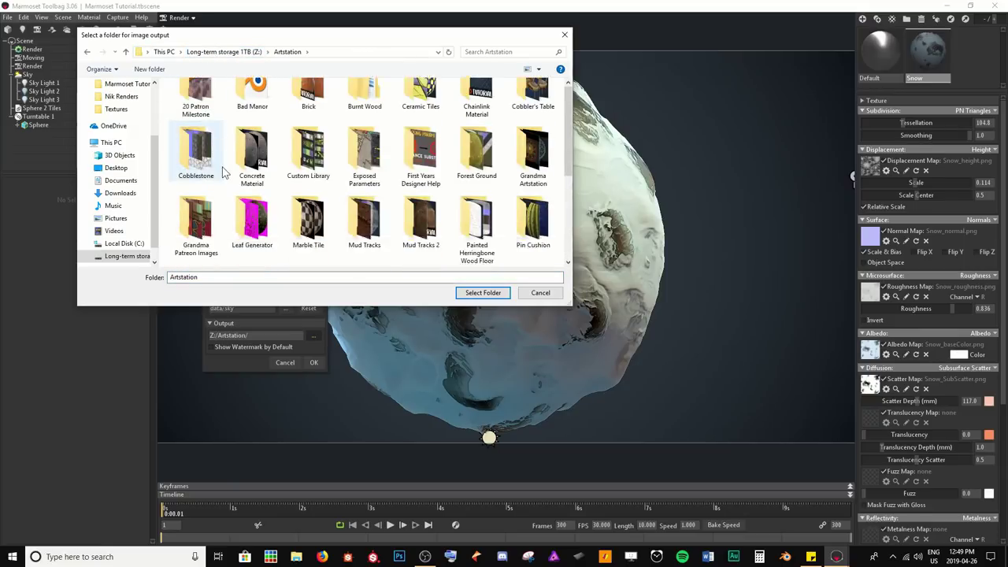
{"action": "scroll", "coordinate": [201, 191], "scroll_direction": "up", "scroll_amount": 5}
{"action": "left_click", "coordinate": [563, 34]}
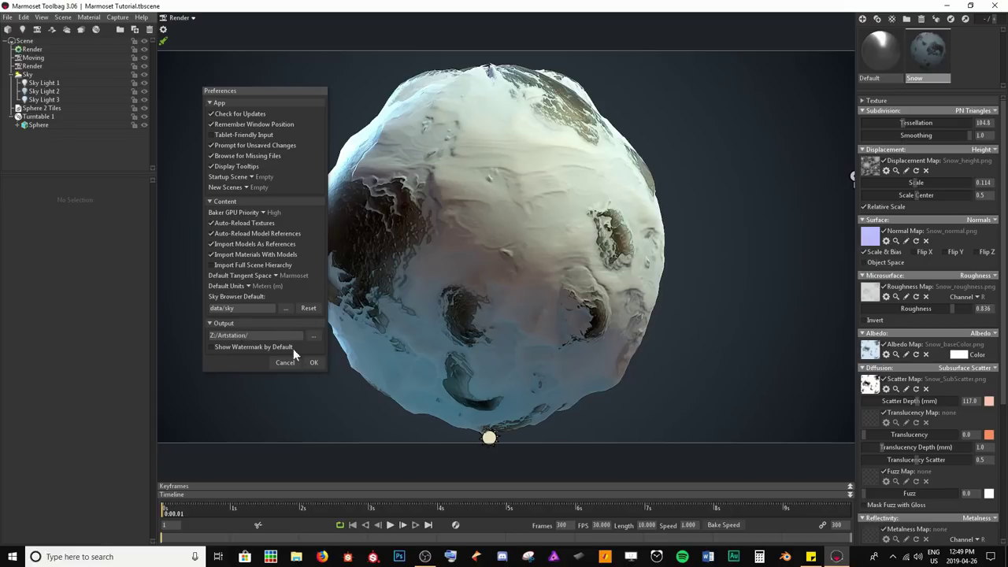
{"action": "left_click", "coordinate": [314, 363]}
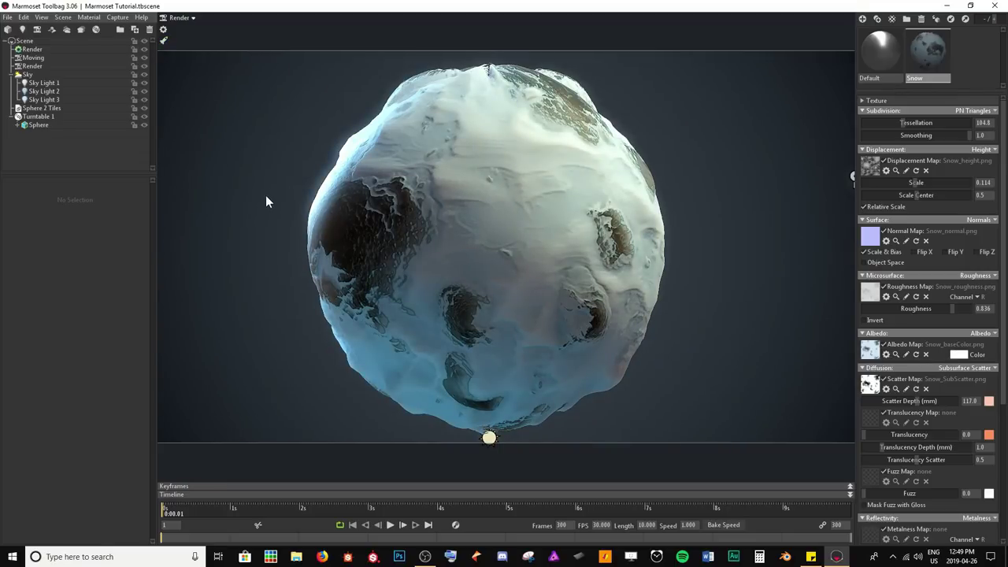
Capture a still image of the snow sphere, open it for viewing, and close the image viewer.
{"action": "left_click", "coordinate": [118, 17]}
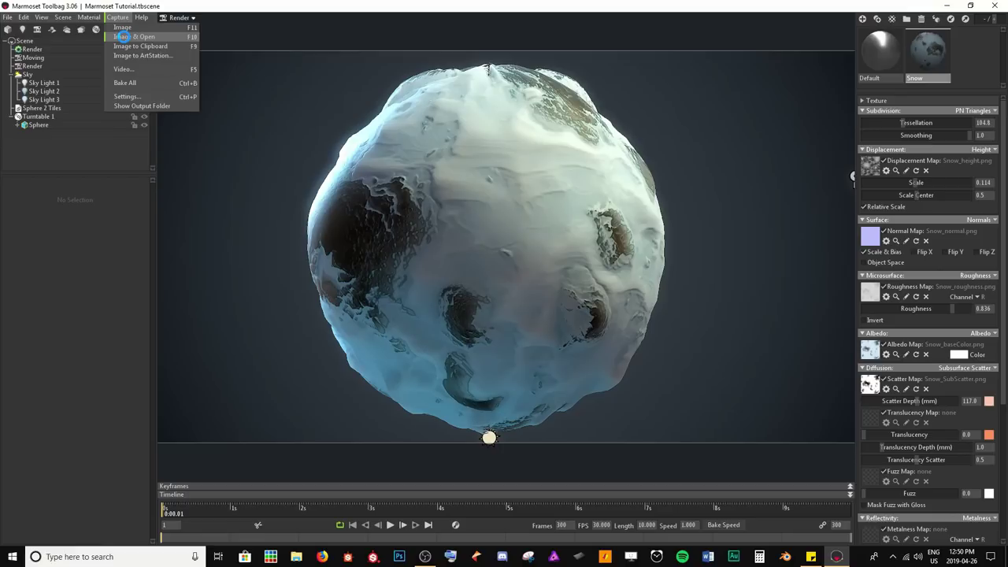
{"action": "left_click", "coordinate": [124, 37]}
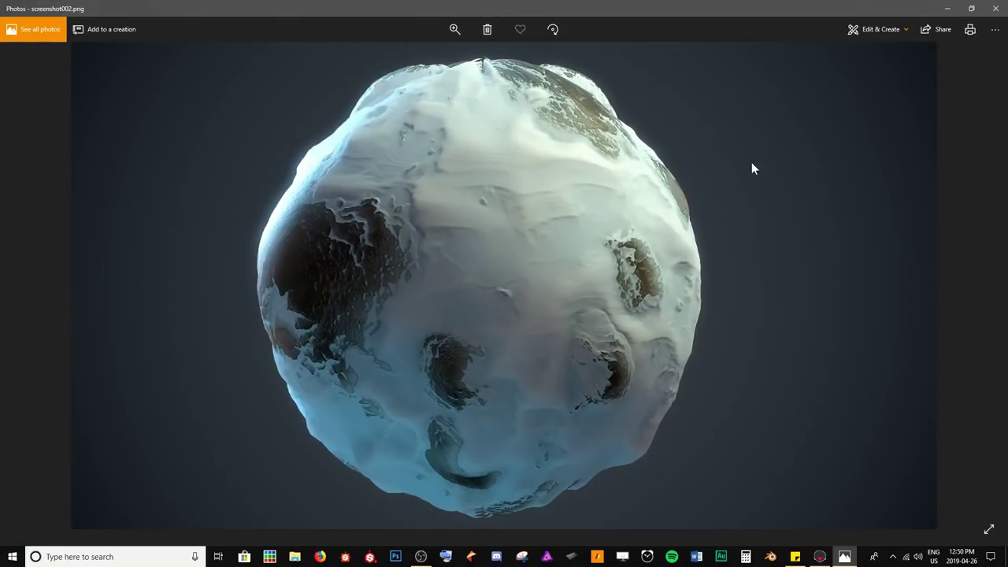
{"action": "left_click", "coordinate": [995, 8]}
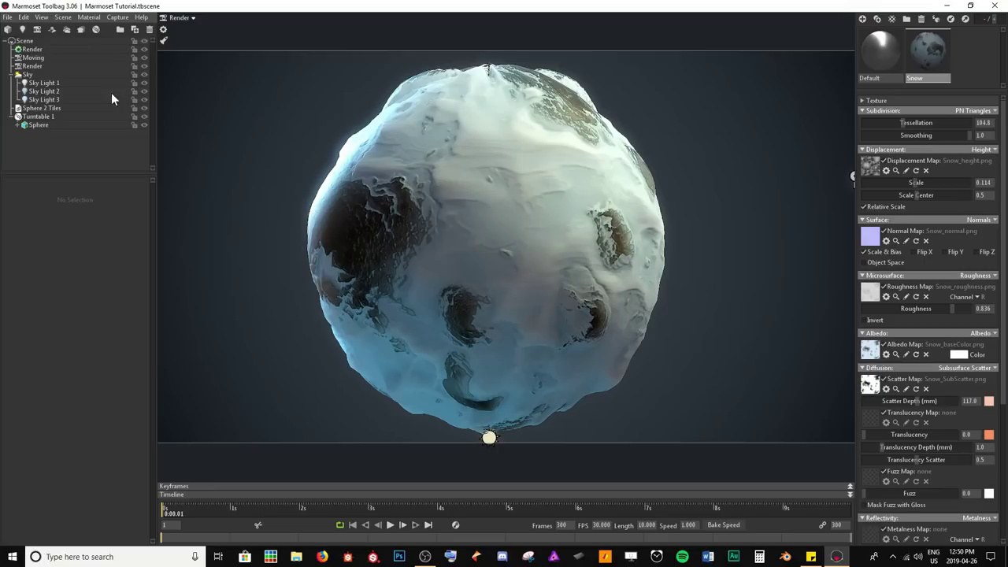
Open the video export settings for the turntable animation and move the dialog away from the sphere's center.
{"action": "left_click", "coordinate": [116, 17]}
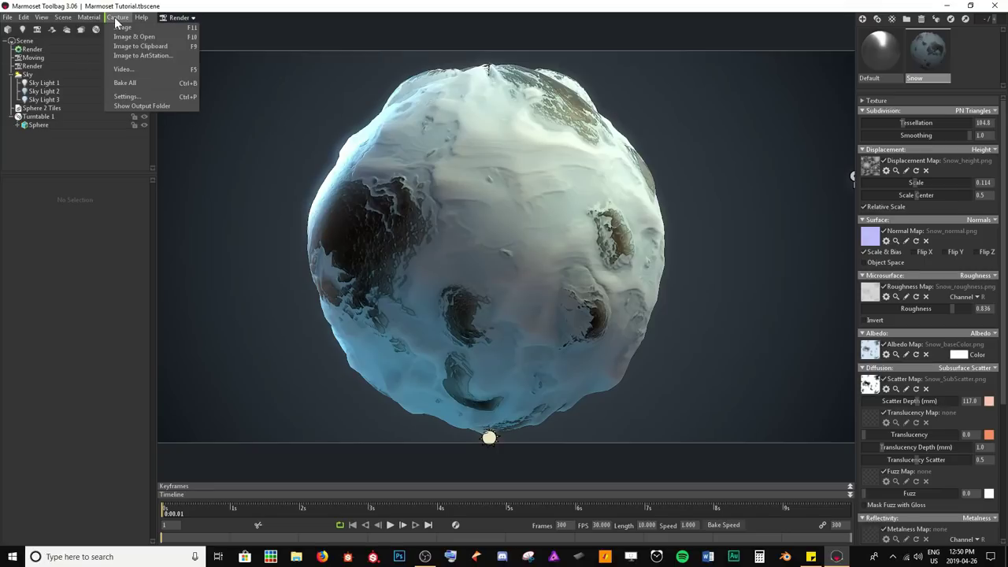
{"action": "left_click", "coordinate": [118, 69]}
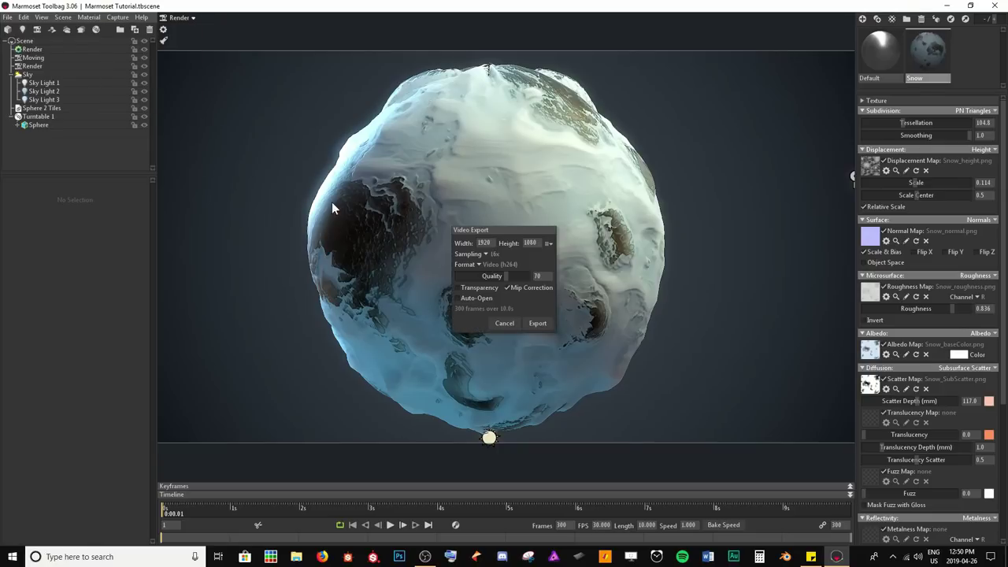
{"action": "left_click_drag", "start_coordinate": [497, 234], "coordinate": [470, 199]}
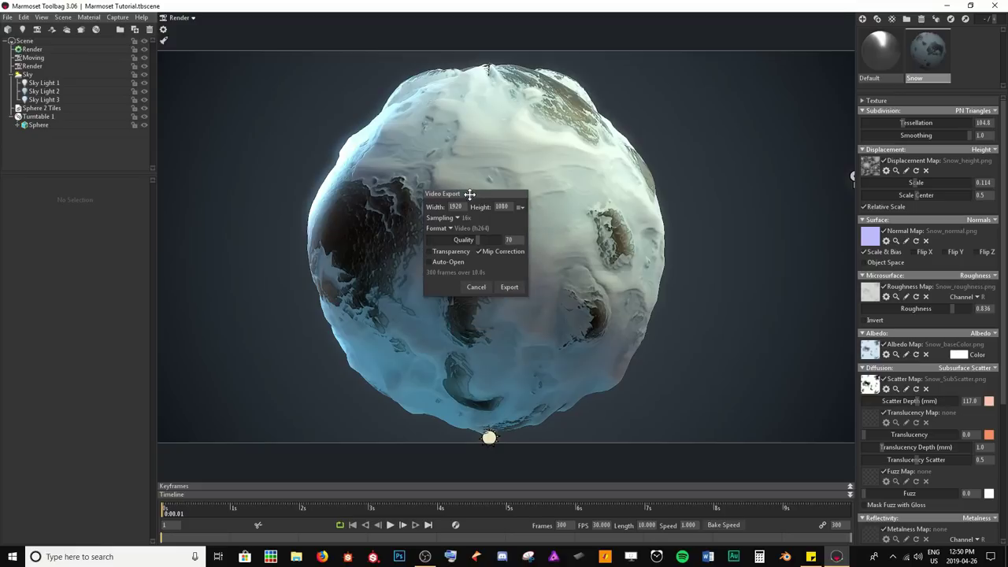